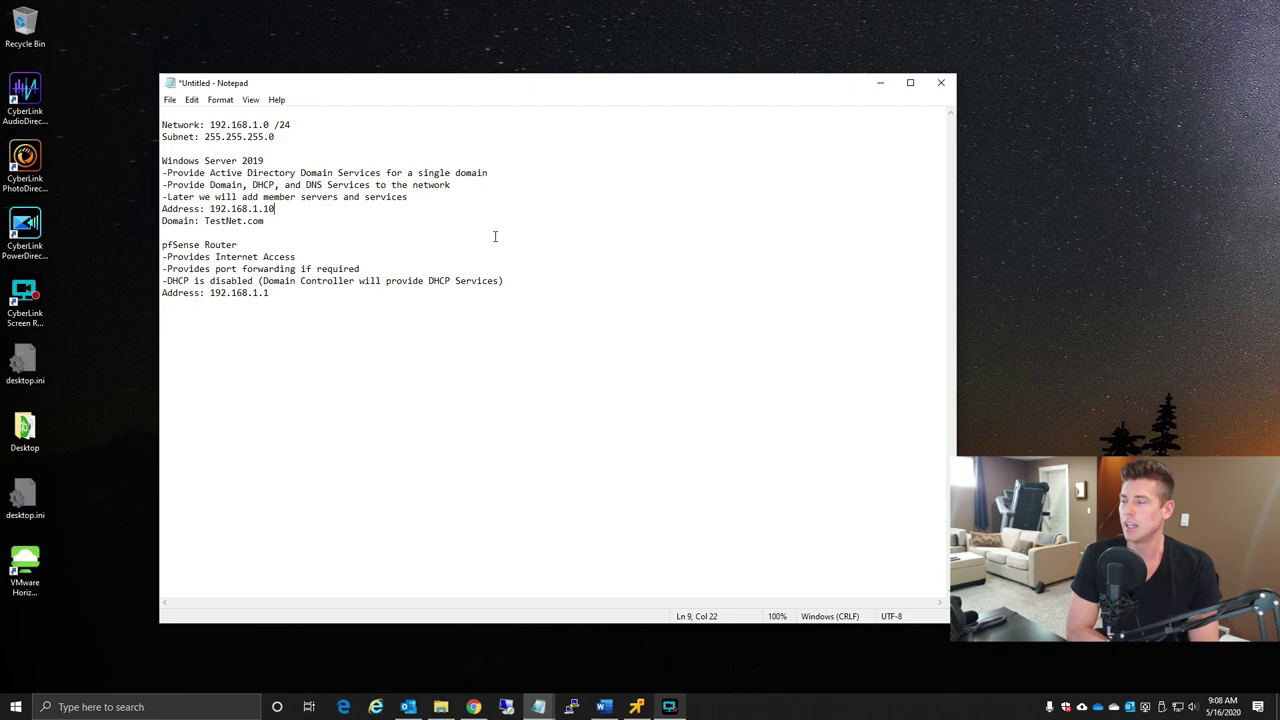
- Add a 'Name: TN-SRV01' line below the 192.168.1.10 address in the notes
{"action": "left_click_drag", "start_coordinate": [166, 208], "coordinate": [297, 207]}
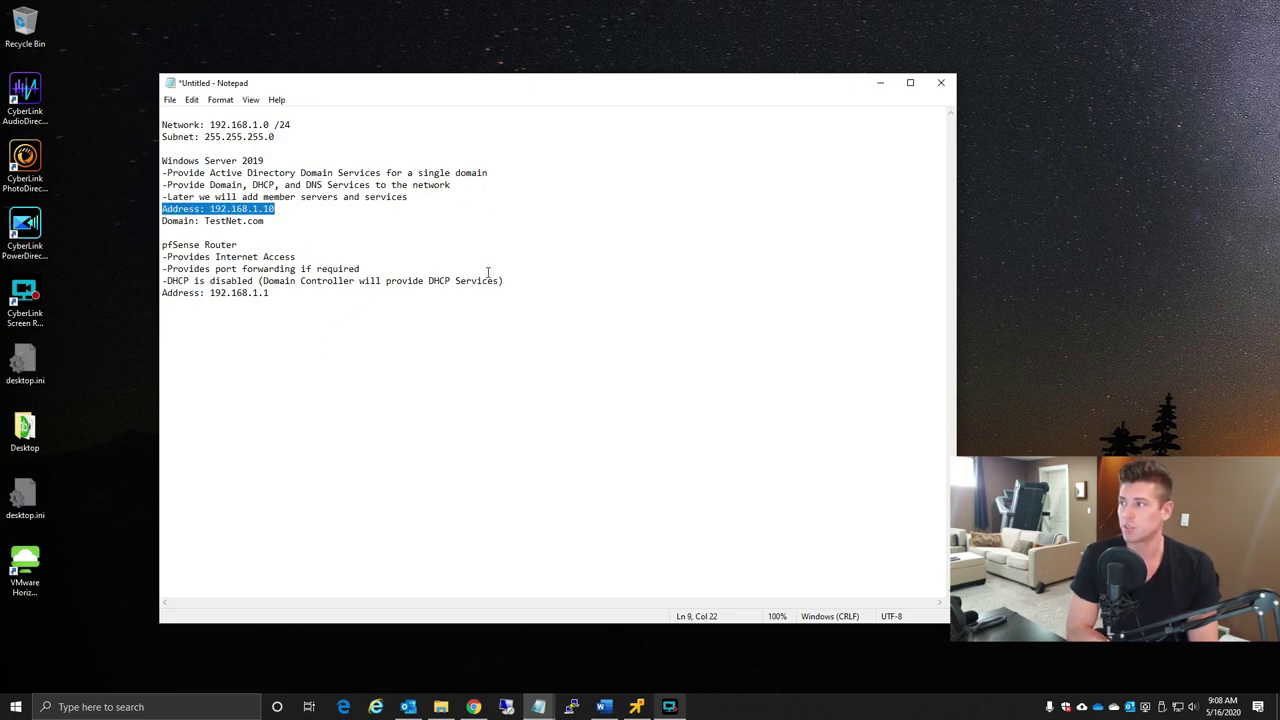
{"action": "key", "text": "Right"}
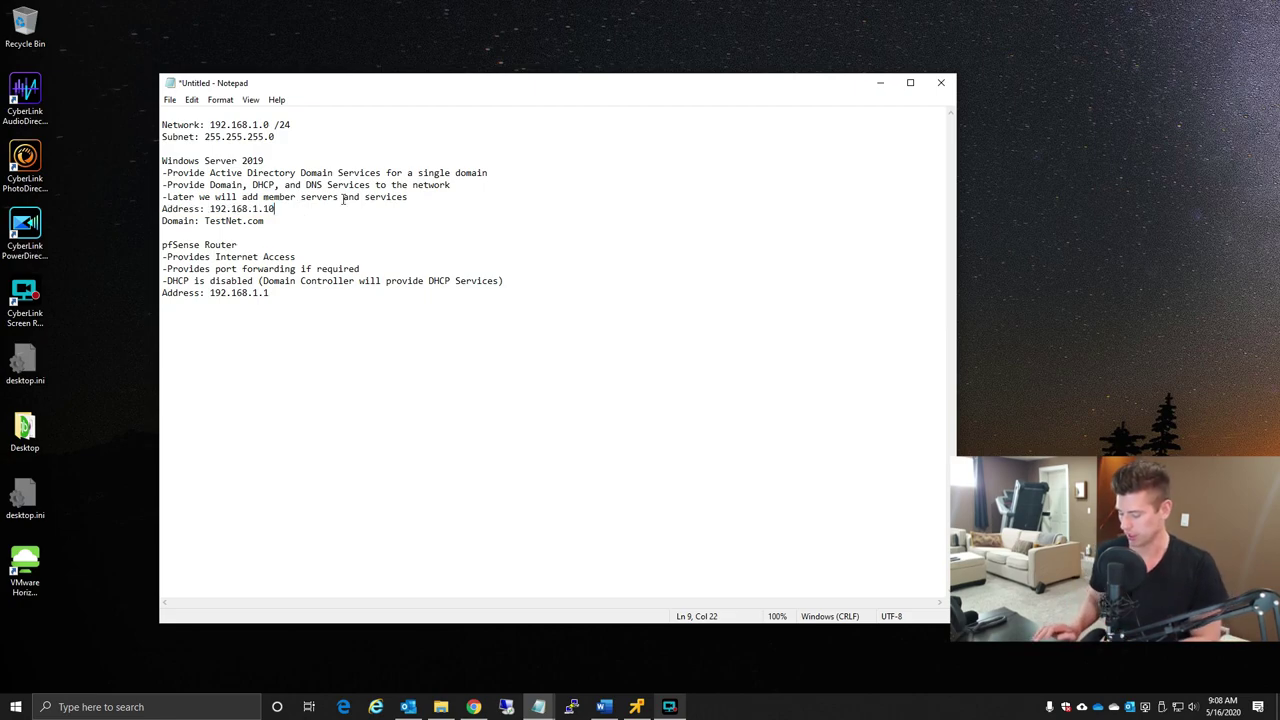
{"action": "key", "text": "Return"}
{"action": "type", "text": "Name: TN-"}
{"action": "key", "text": "BackSpace"}
{"action": "key", "text": "BackSpace"}
{"action": "type", "text": "N-"}
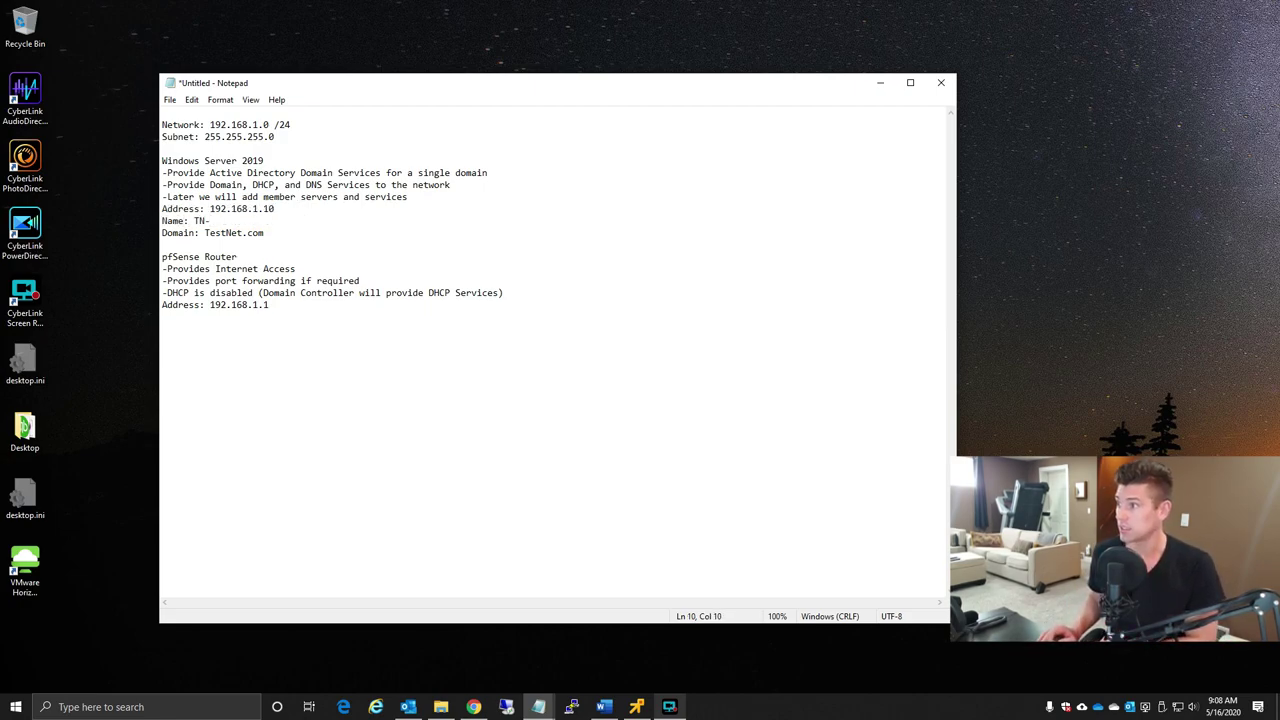
{"action": "type", "text": "SRV01"}
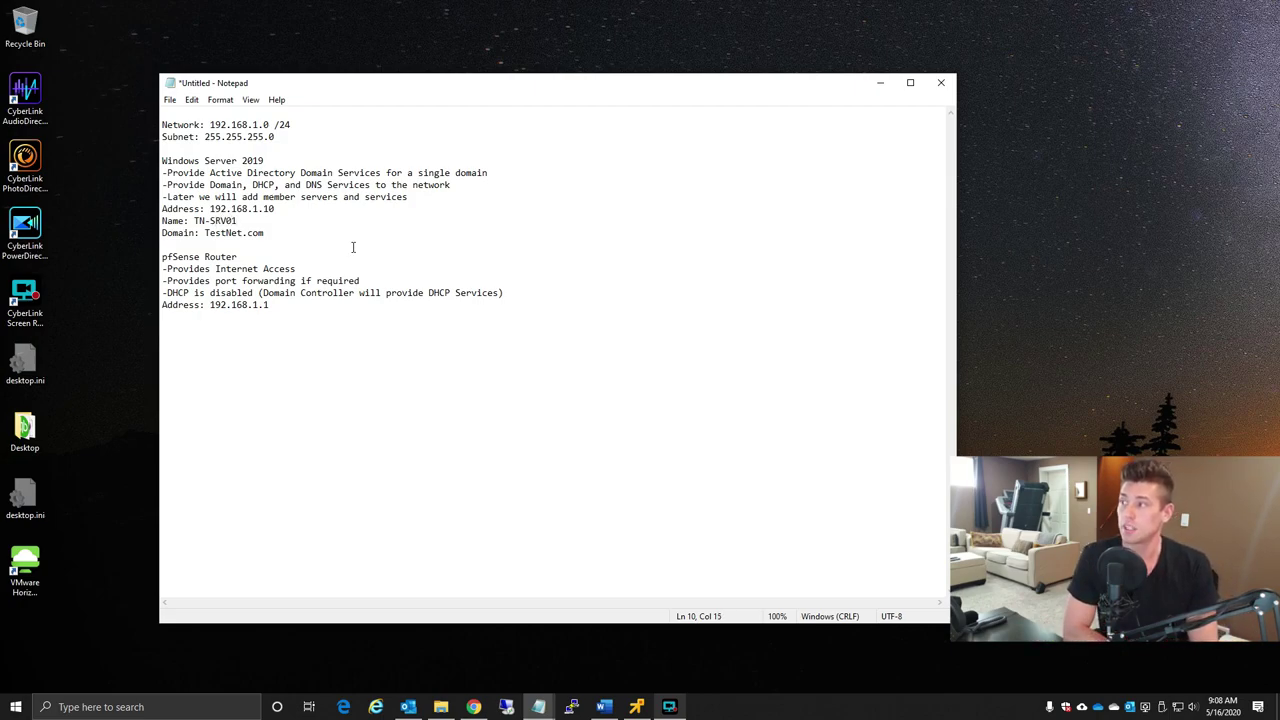
{"action": "left_click_drag", "start_coordinate": [206, 232], "coordinate": [265, 233]}
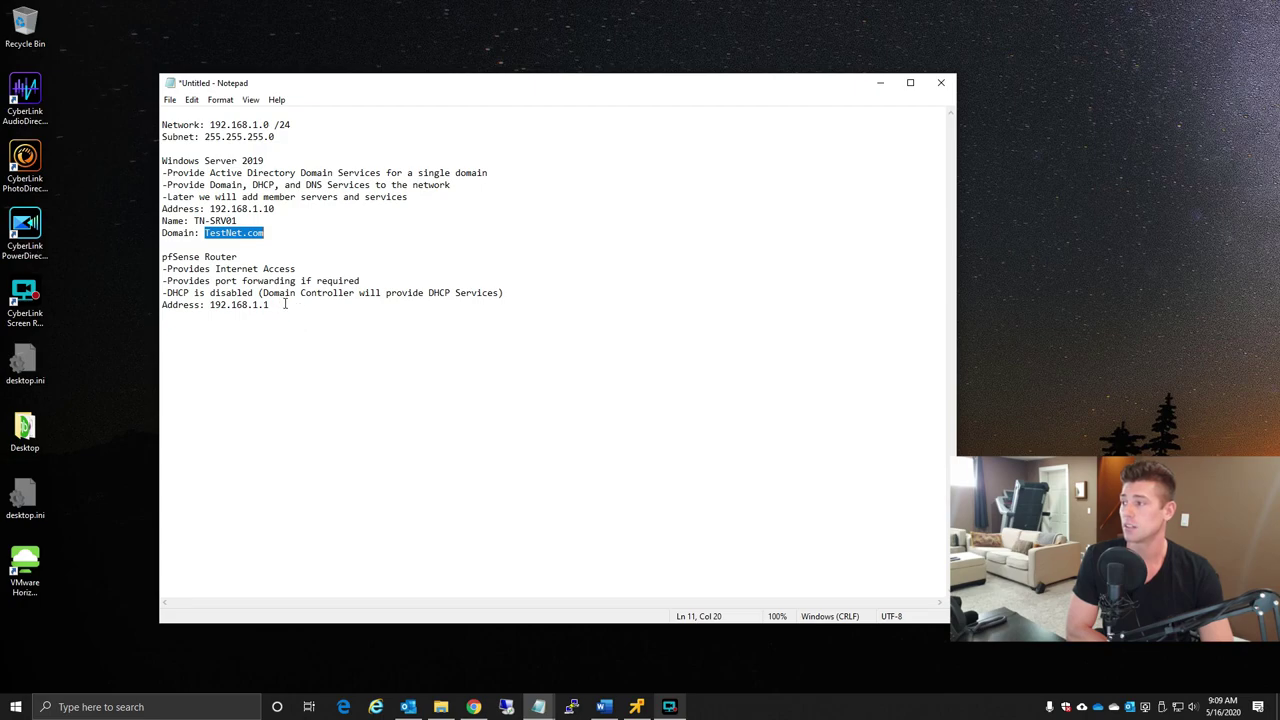
{"action": "left_click_drag", "start_coordinate": [163, 258], "coordinate": [253, 258]}
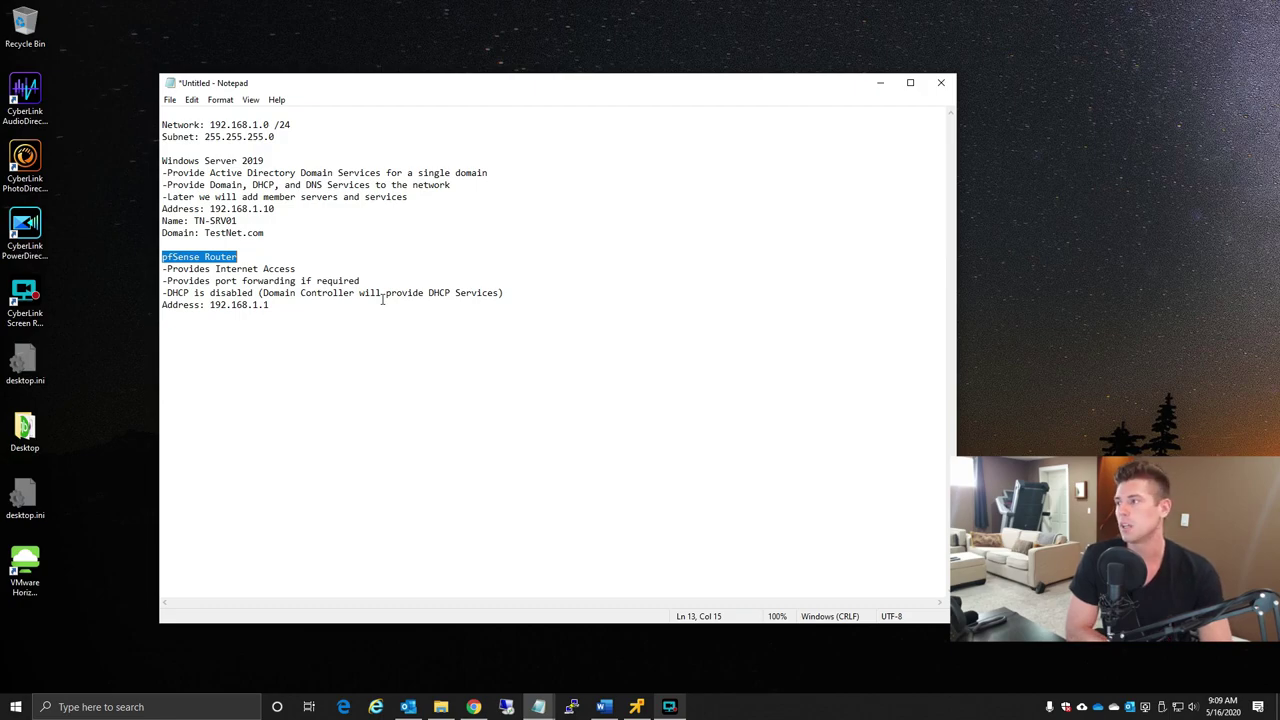
- Review the router-DHCP-disabled note and the Domain, DHCP, DNS services line, then bring up TN-SRV01's console
{"action": "left_click", "coordinate": [248, 257]}
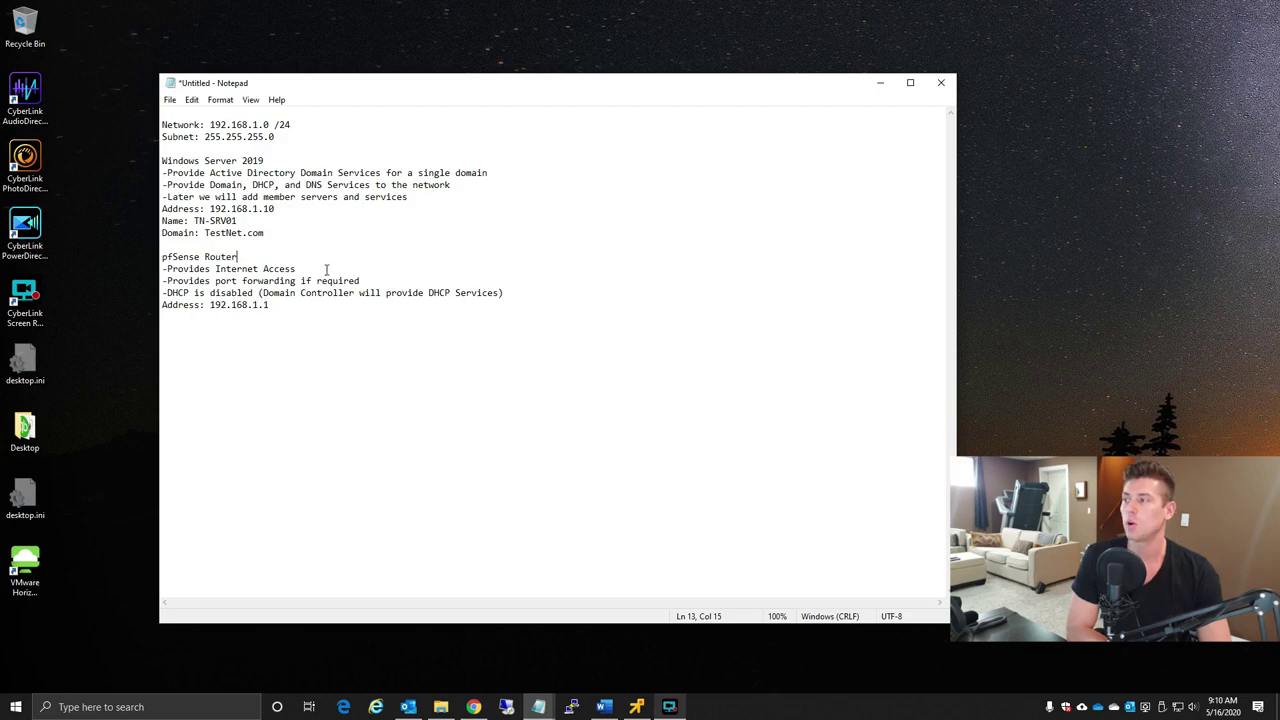
{"action": "left_click_drag", "start_coordinate": [164, 292], "coordinate": [524, 296]}
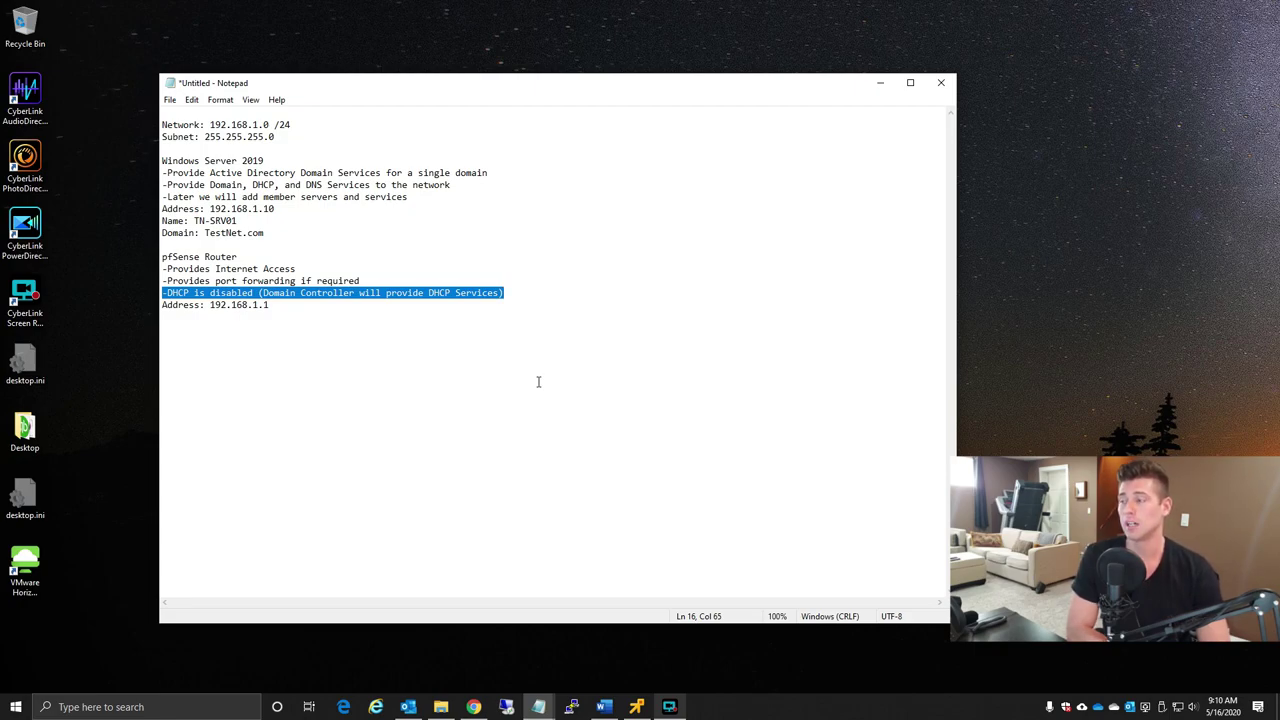
{"action": "left_click", "coordinate": [506, 292]}
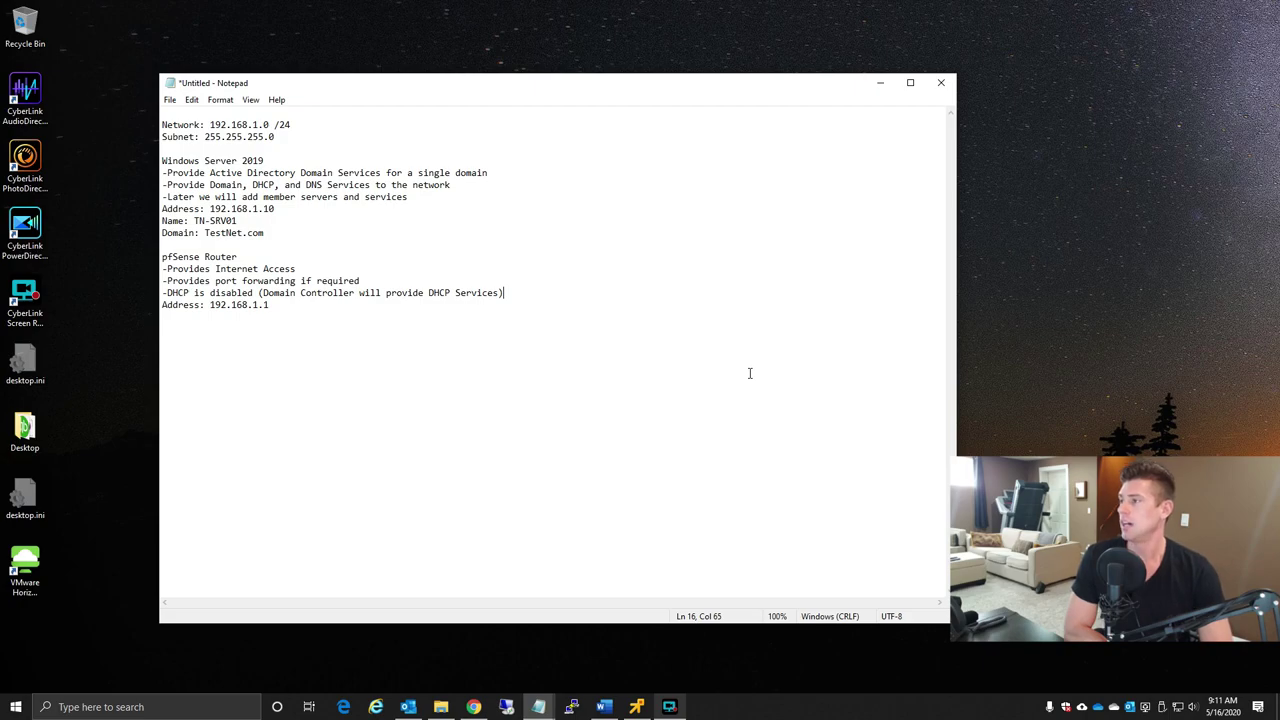
{"action": "left_click_drag", "start_coordinate": [211, 185], "coordinate": [453, 191]}
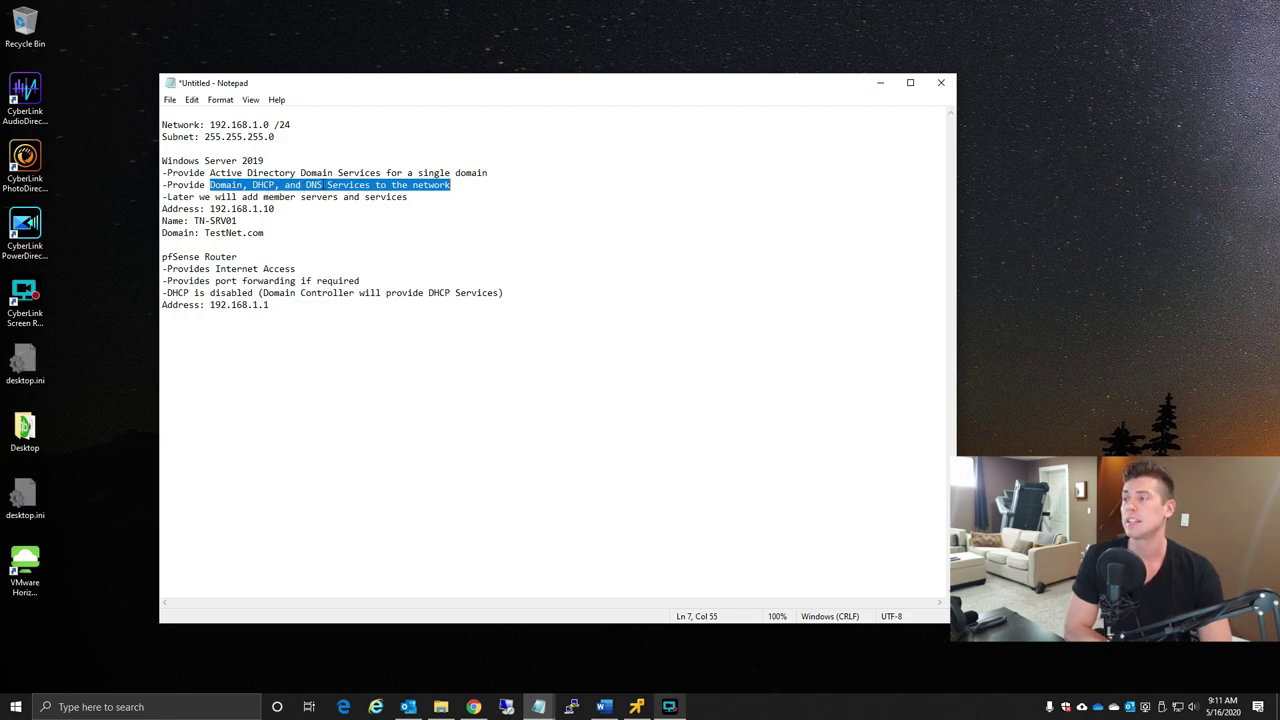
{"action": "left_click", "coordinate": [321, 184]}
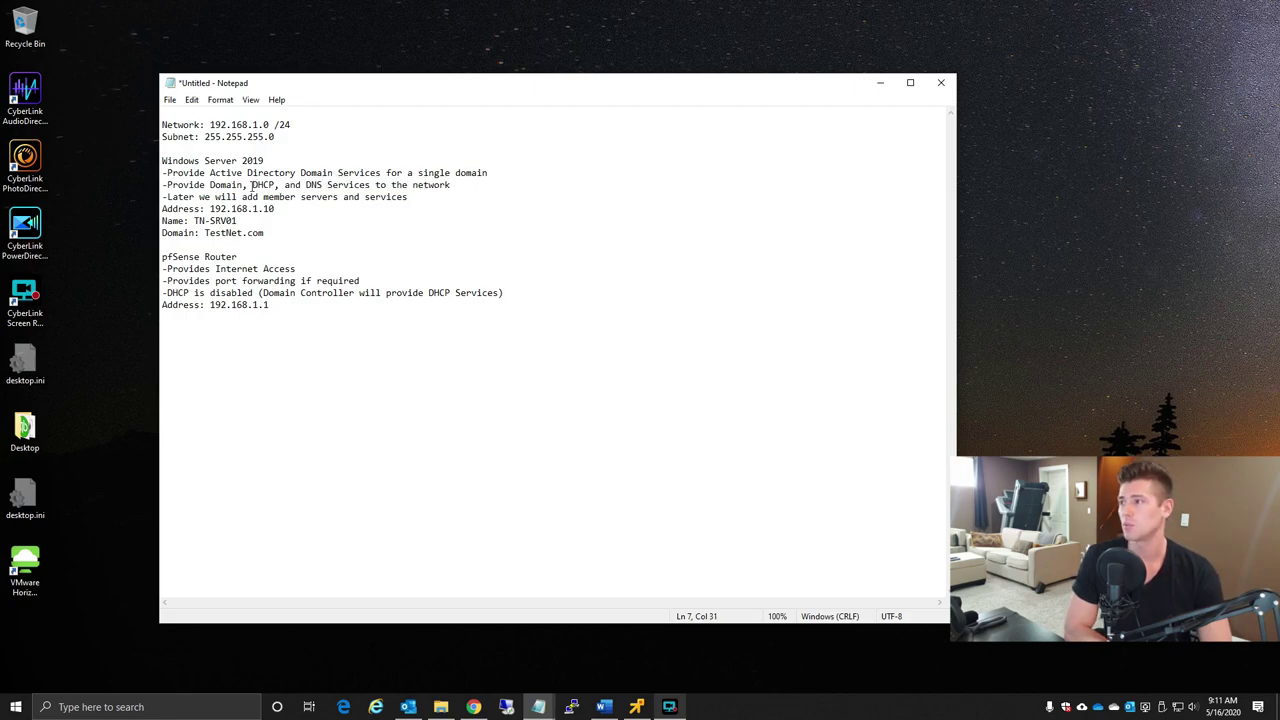
{"action": "left_click_drag", "start_coordinate": [252, 186], "coordinate": [322, 186]}
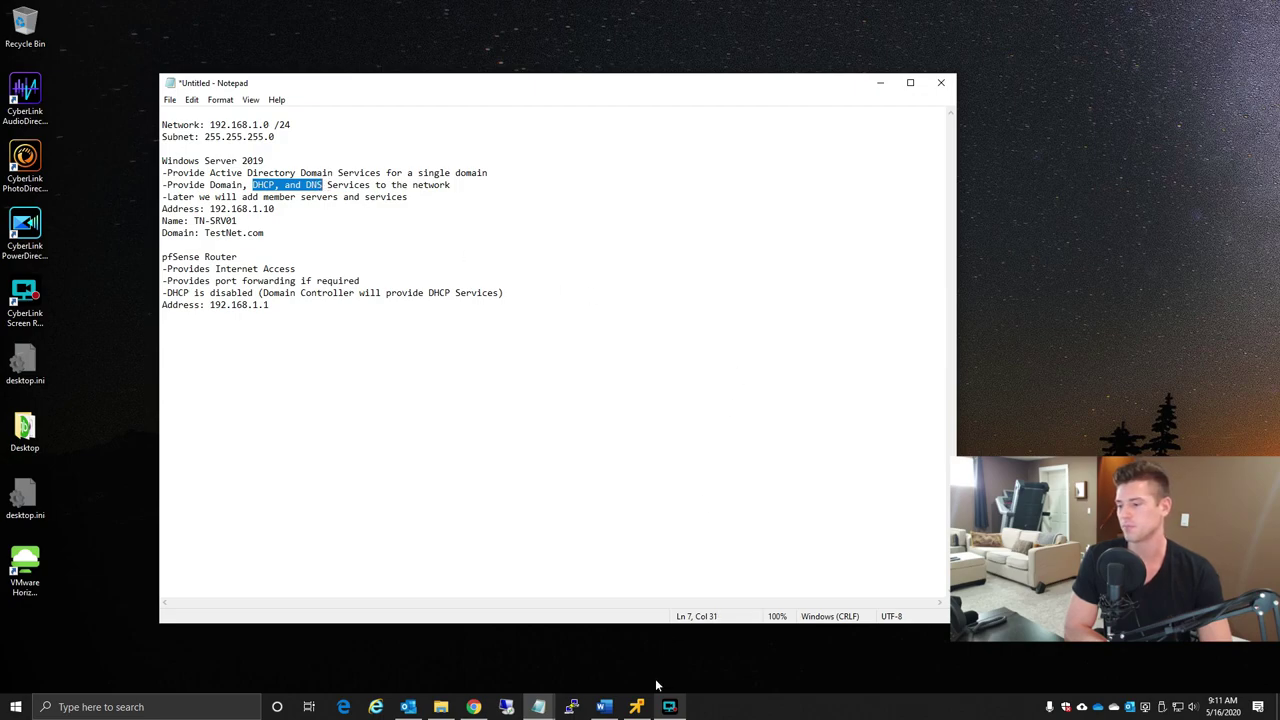
{"action": "left_click", "coordinate": [636, 706]}
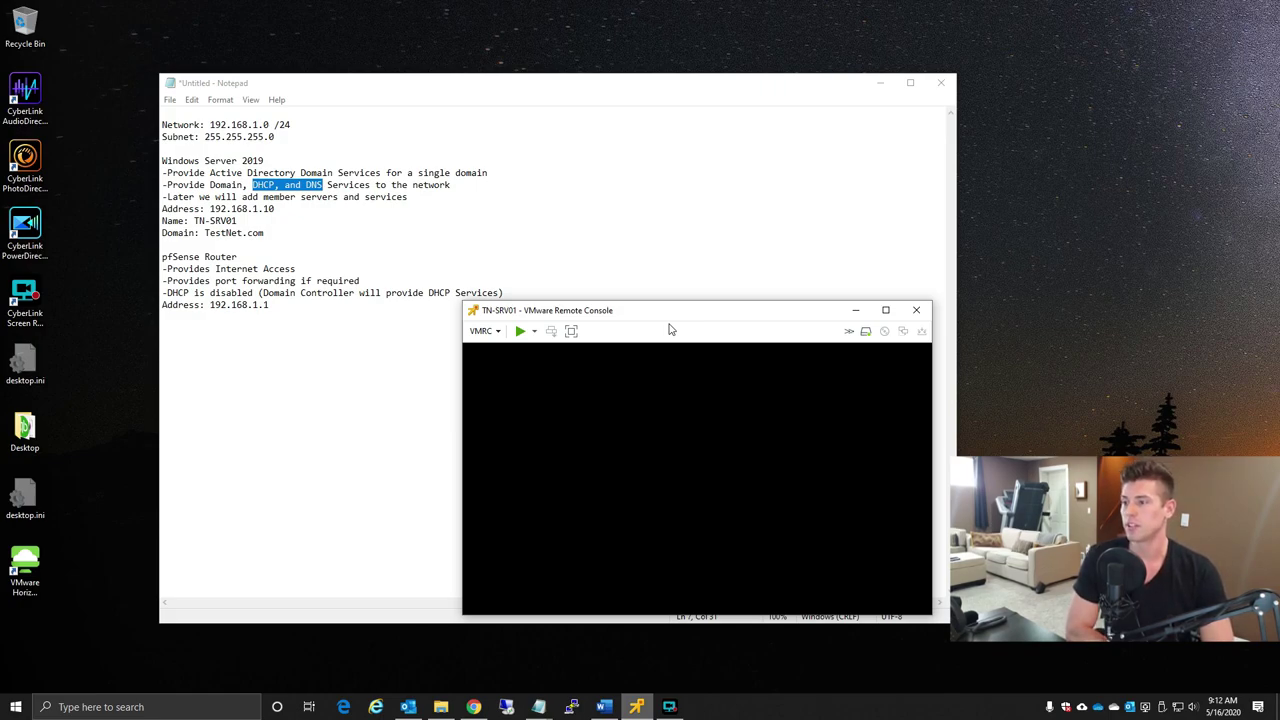
- Open TN-SRV01's Virtual Machine Settings from the VMRC Manage menu
{"action": "left_click", "coordinate": [481, 331]}
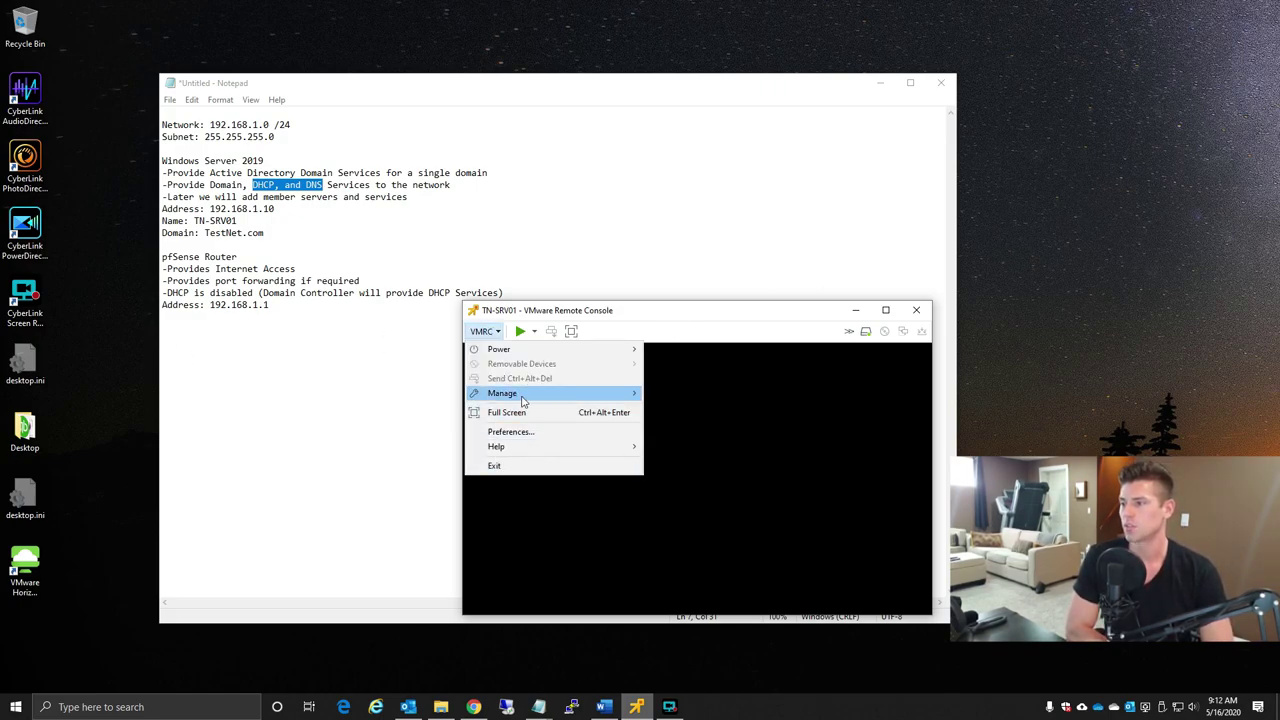
{"action": "mouse_move", "coordinate": [523, 395]}
{"action": "left_click", "coordinate": [698, 428]}
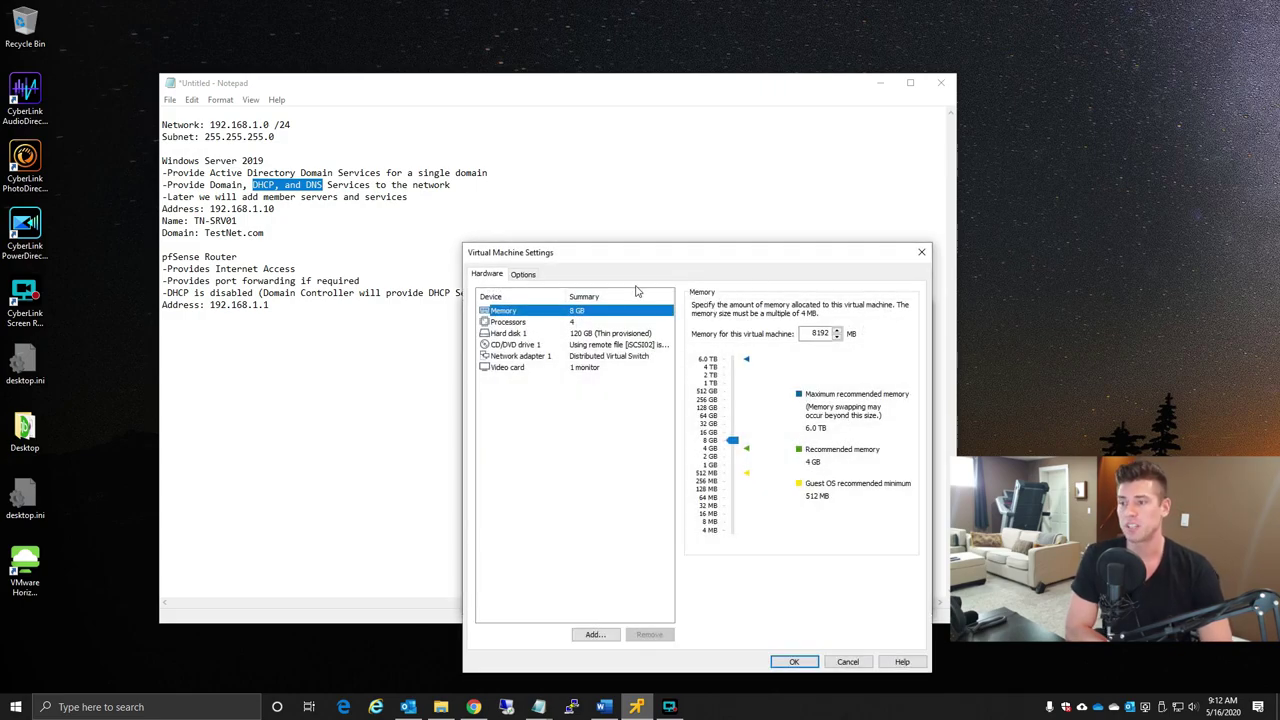
- Review processors, memory, hard disk and CD/DVD ISO settings, close them, and power on TN-SRV01
{"action": "left_click", "coordinate": [528, 321]}
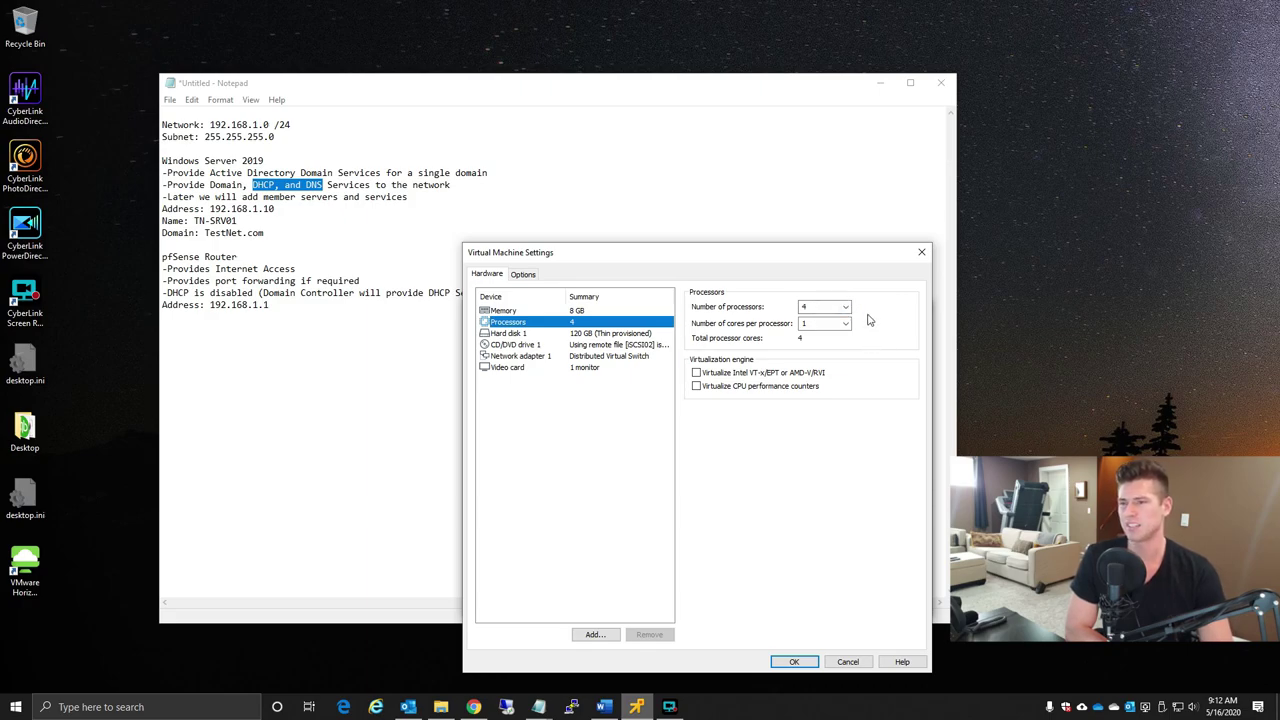
{"action": "left_click", "coordinate": [535, 310]}
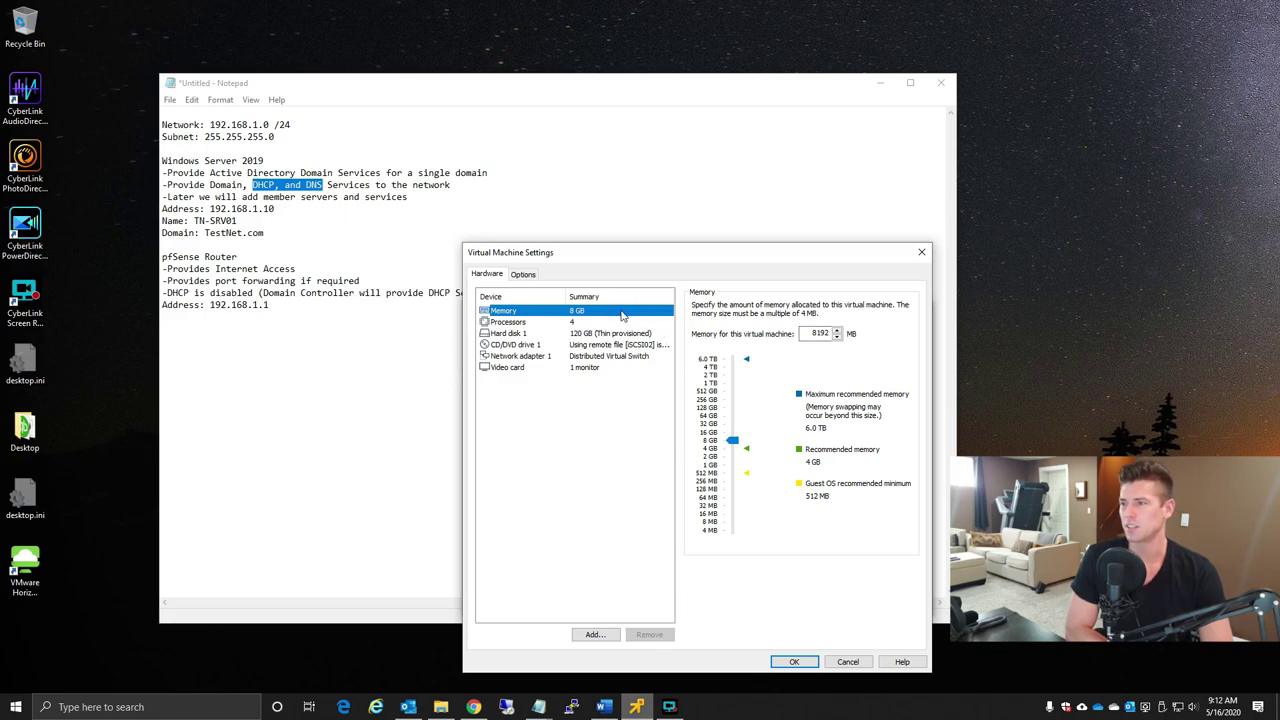
{"action": "left_click", "coordinate": [596, 334]}
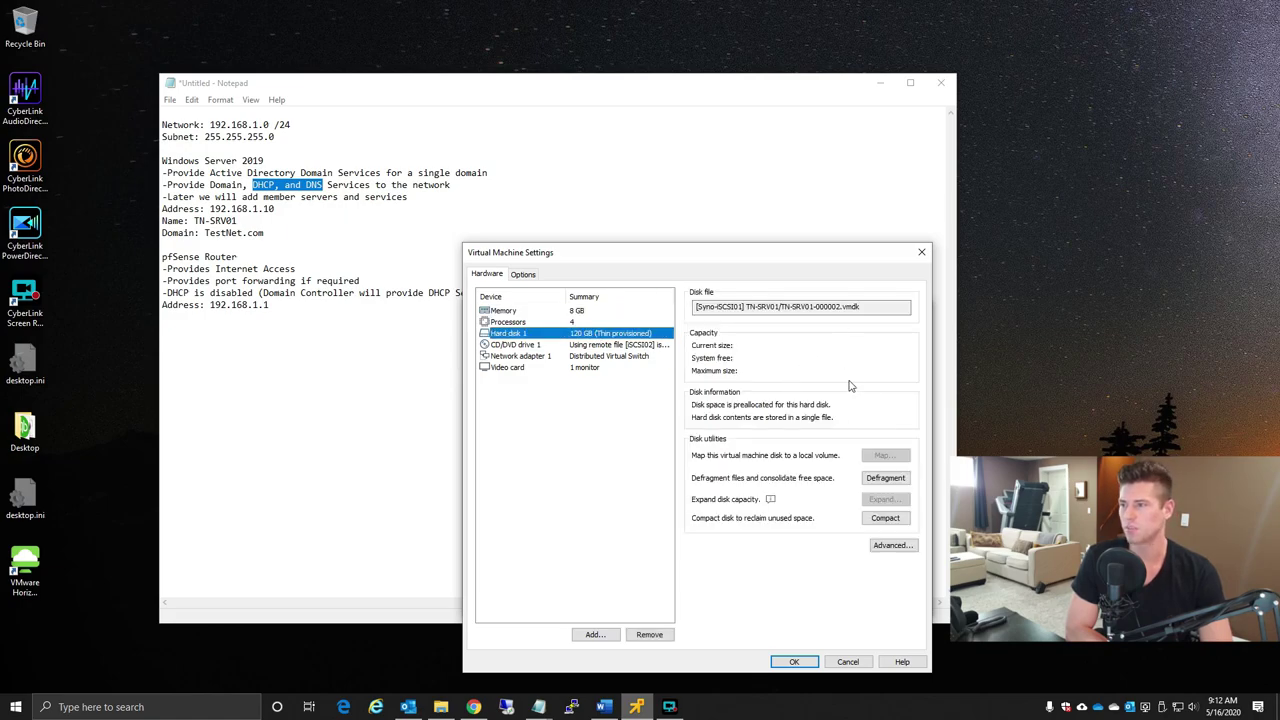
{"action": "left_click", "coordinate": [646, 346]}
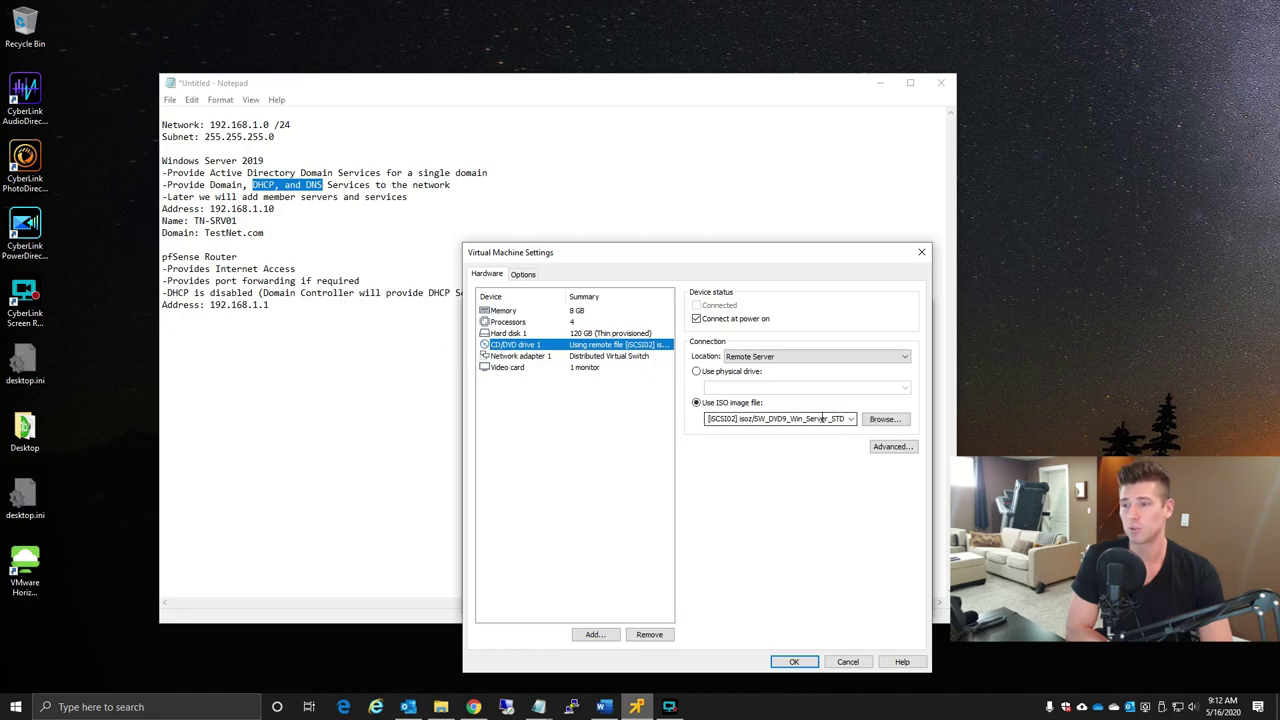
{"action": "left_click", "coordinate": [794, 662]}
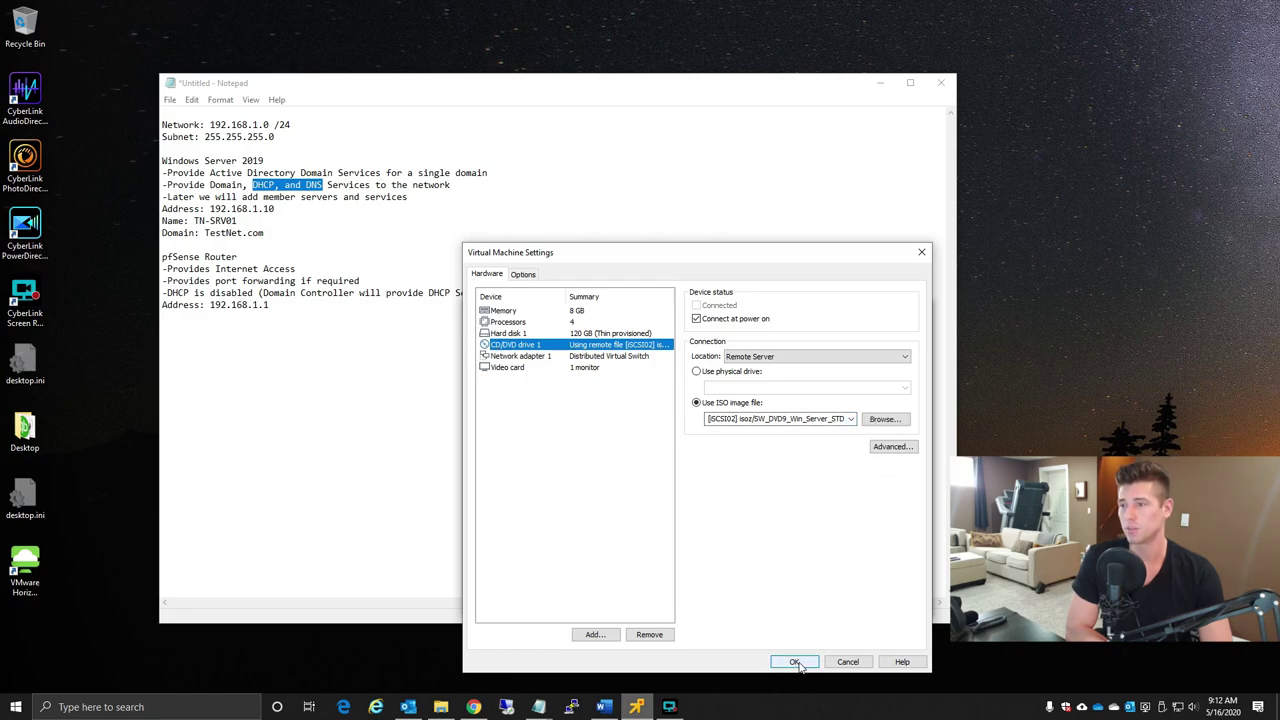
{"action": "left_click", "coordinate": [520, 331]}
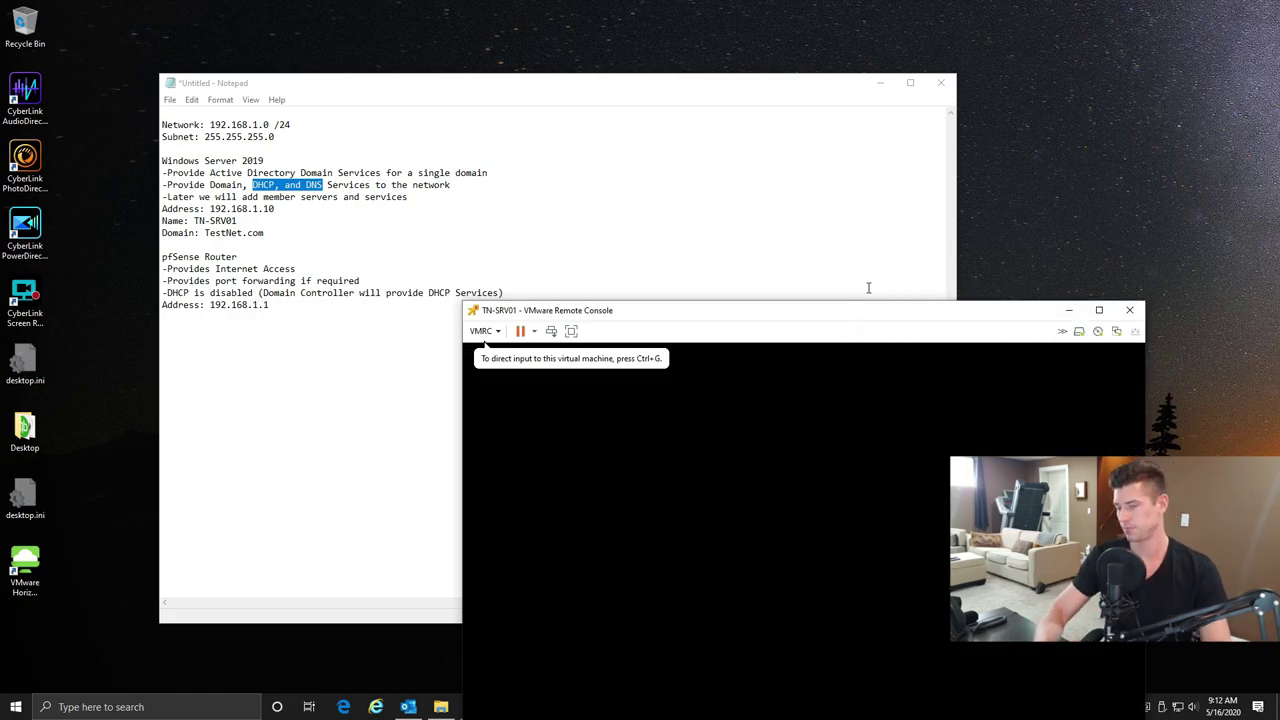
- Move the console window up and left while TN-SRV01 boots into Windows Setup
{"action": "left_click_drag", "start_coordinate": [889, 322], "coordinate": [702, 121]}
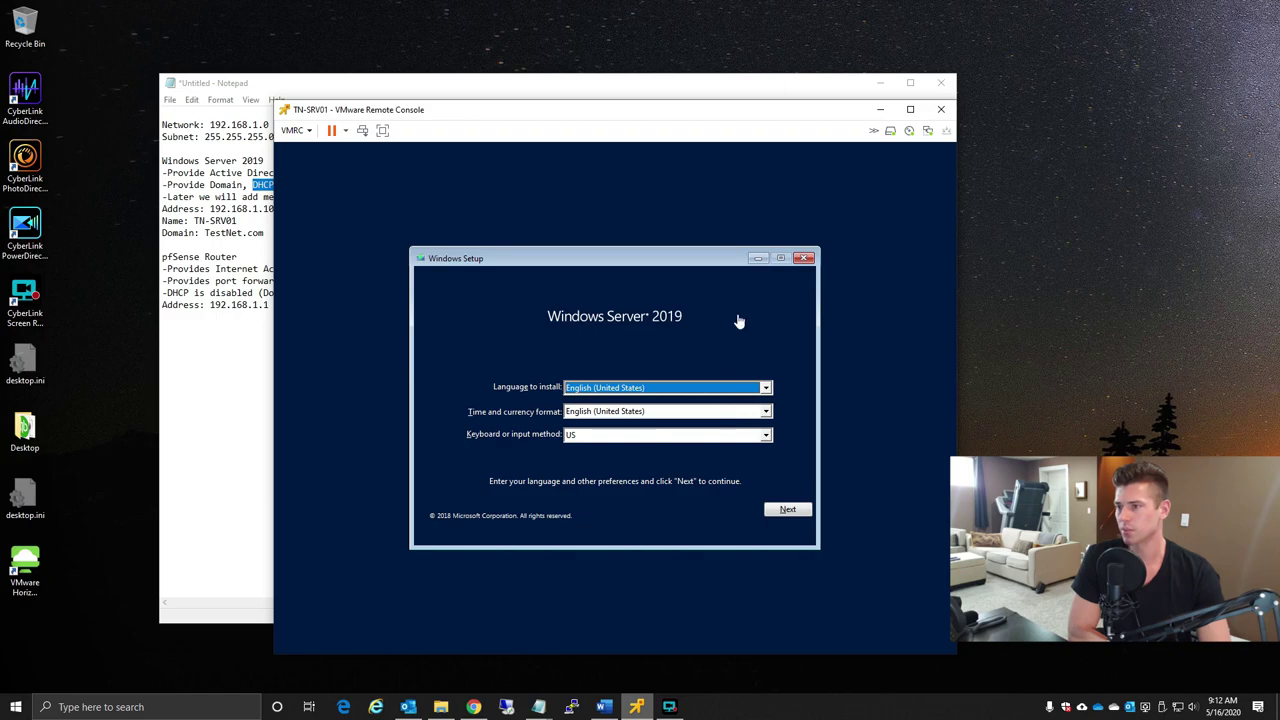
- Accept the English (United States) language and US keyboard defaults and start Install now
{"action": "left_click", "coordinate": [740, 322]}
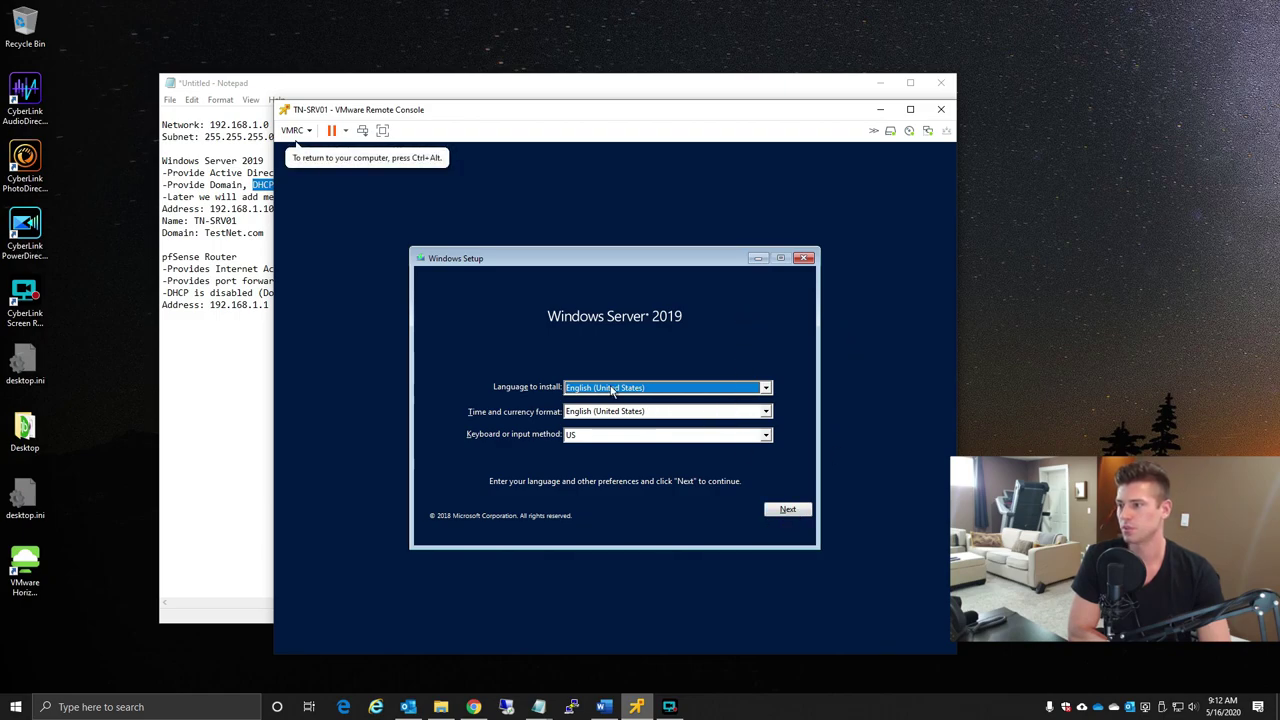
{"action": "left_click", "coordinate": [787, 512]}
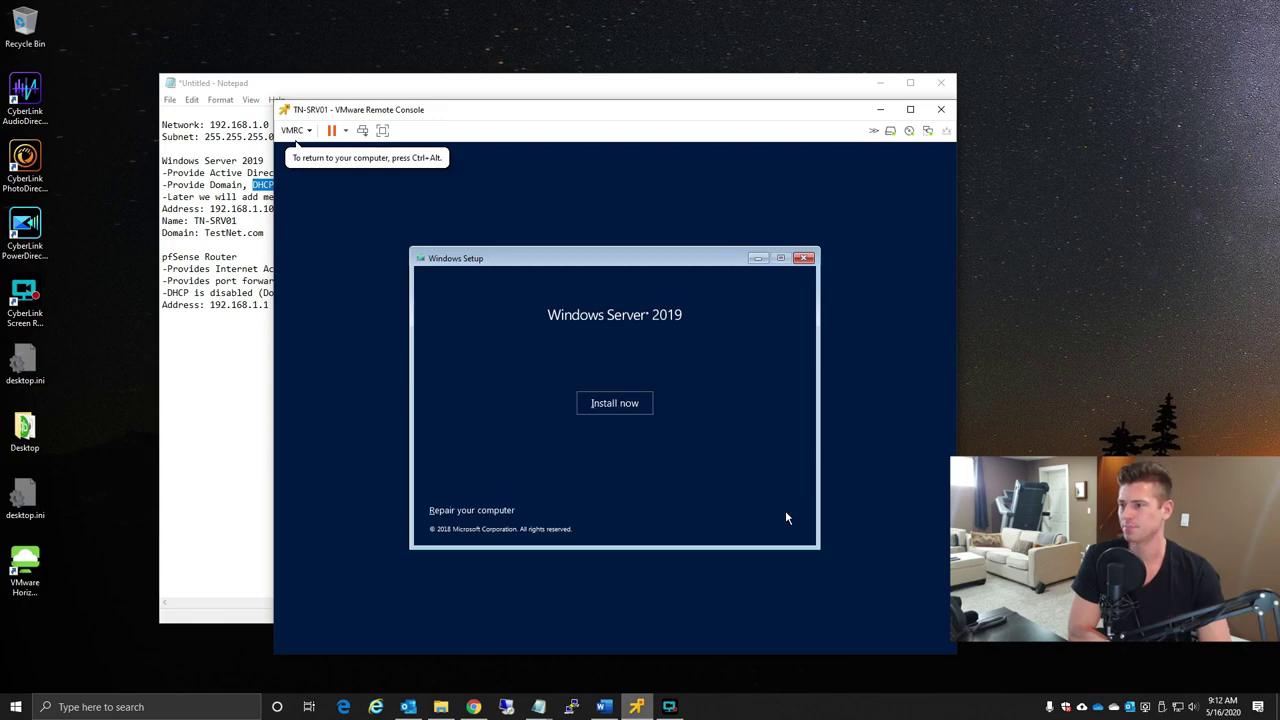
{"action": "left_click", "coordinate": [626, 406]}
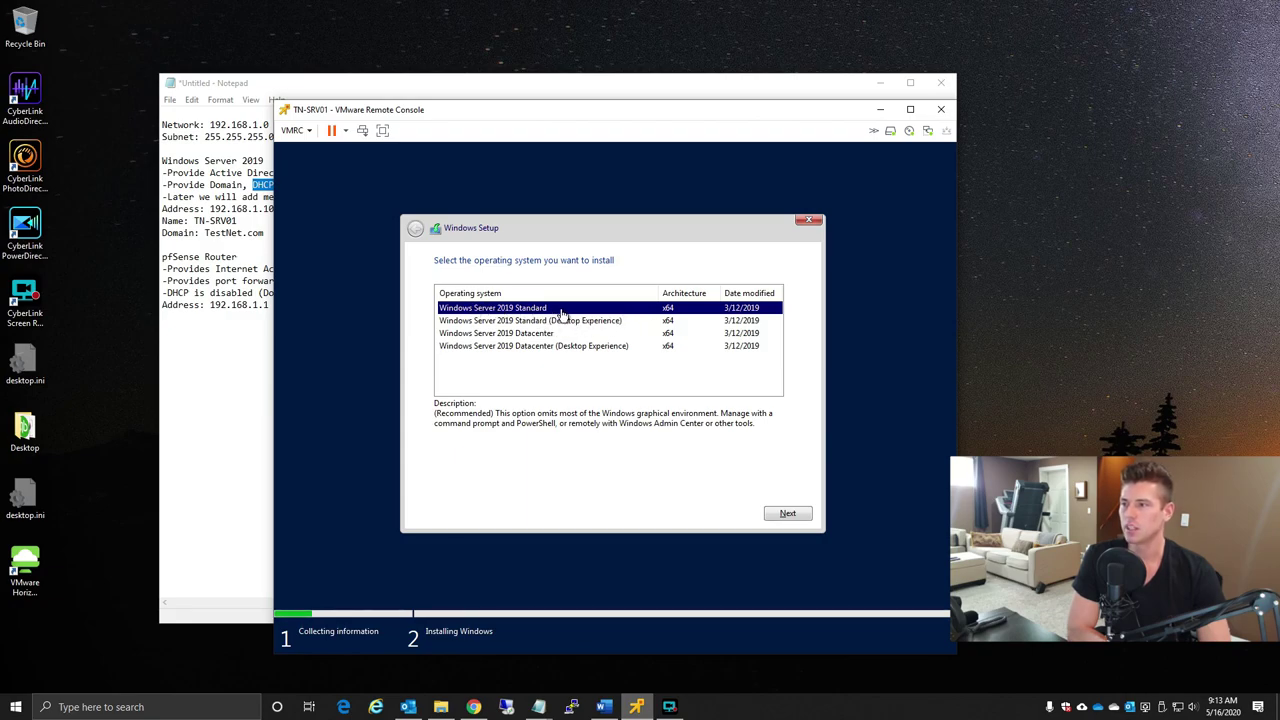
- Choose the Windows Server 2019 Standard (Desktop Experience) edition and continue
{"action": "left_click", "coordinate": [542, 321]}
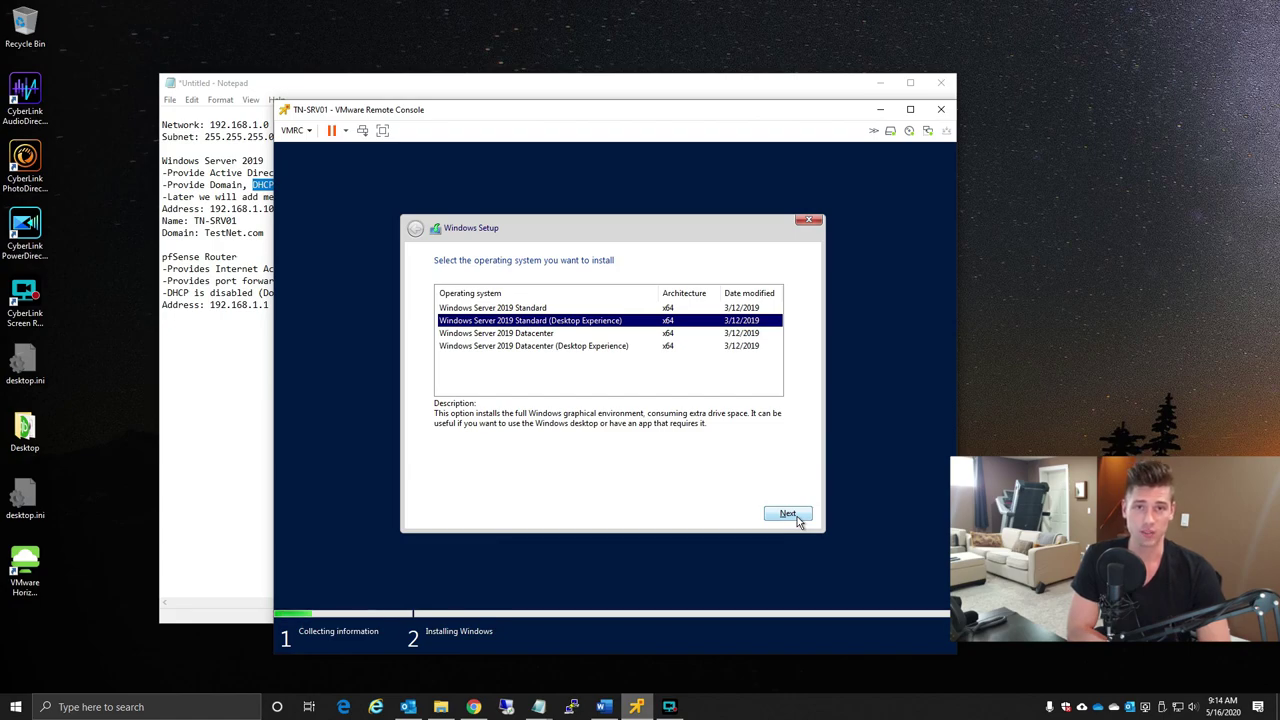
{"action": "left_click", "coordinate": [790, 515]}
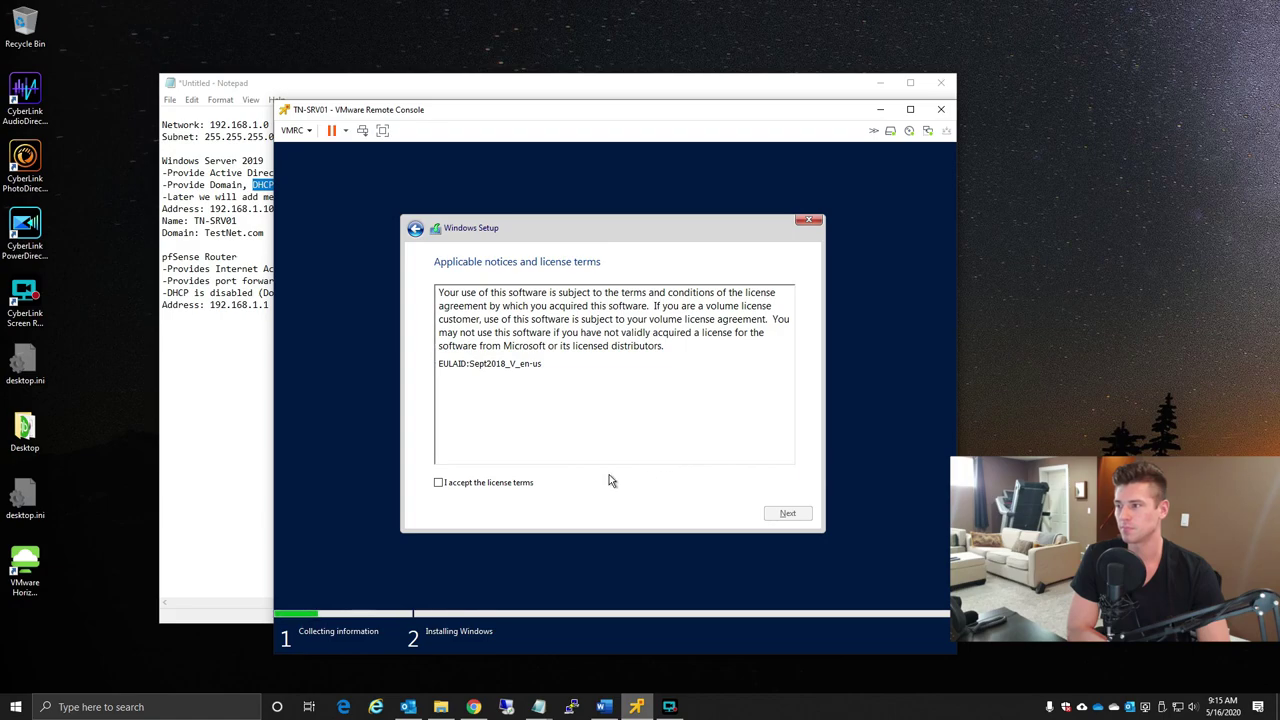
- Accept the license terms and proceed to the installation type choice
{"action": "left_click", "coordinate": [503, 483]}
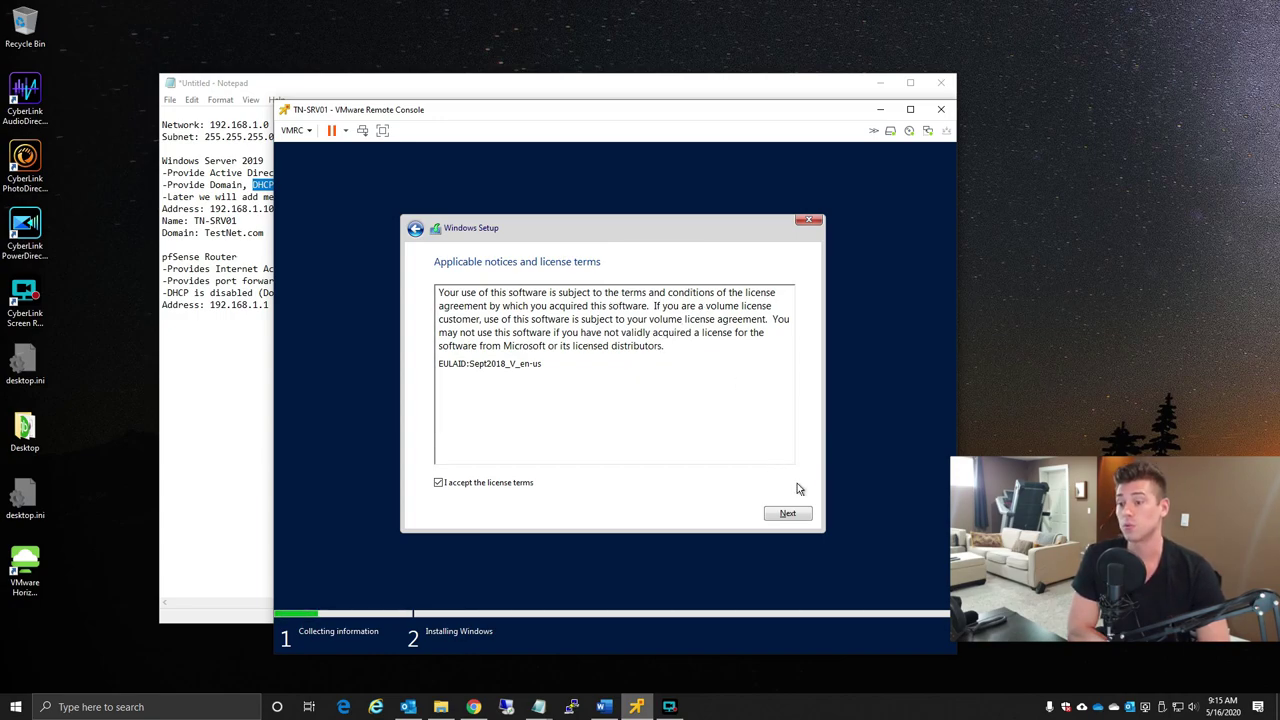
{"action": "left_click", "coordinate": [789, 513]}
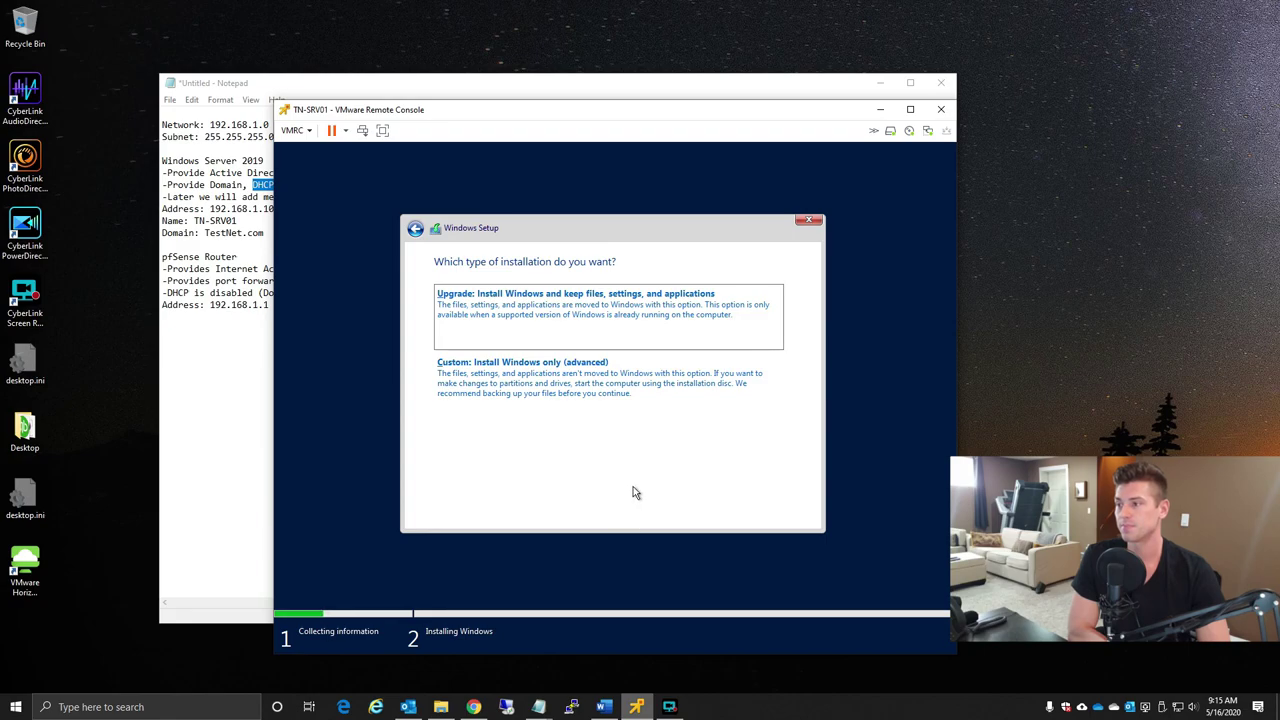
- Pick Custom: Install Windows only onto Drive 0 Unallocated Space and let installation finish
{"action": "left_click", "coordinate": [447, 385]}
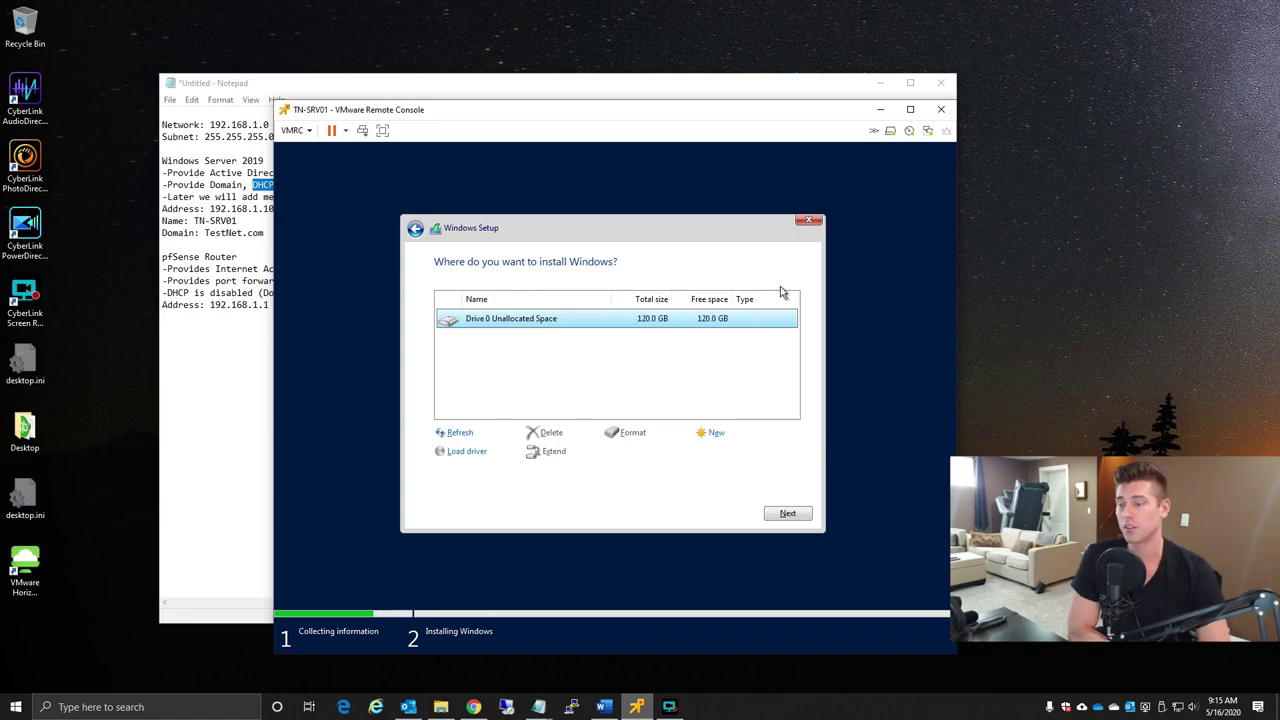
{"action": "left_click", "coordinate": [799, 515]}
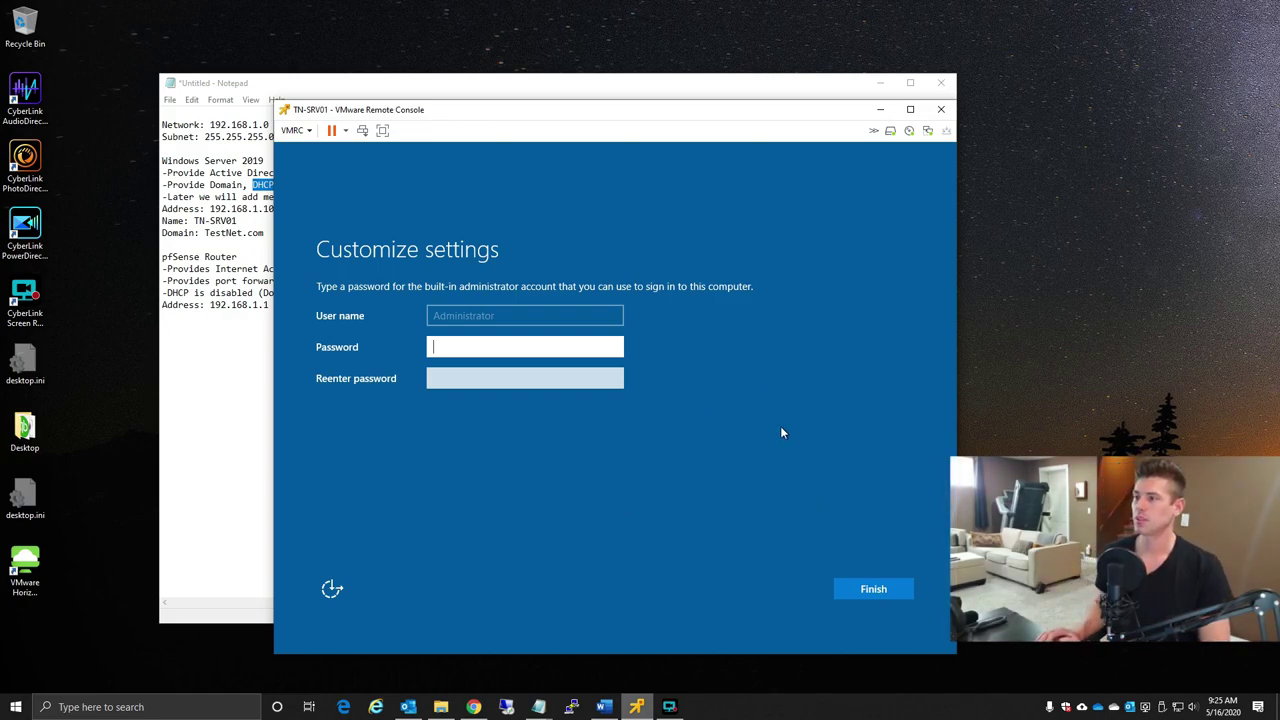
- Type the Administrator account password and move to the Reenter password field
{"action": "type", "text": "•••••••••"}
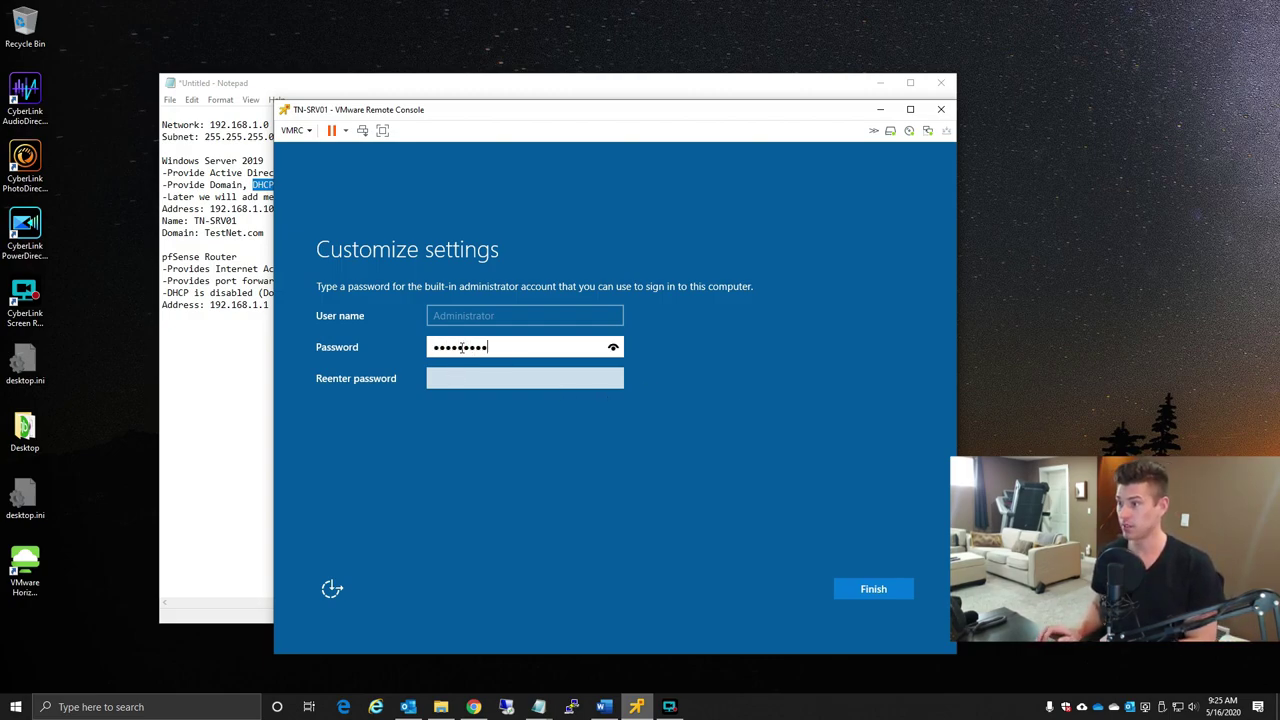
{"action": "key", "text": "Tab"}
{"action": "type", "text": "•••••••••"}
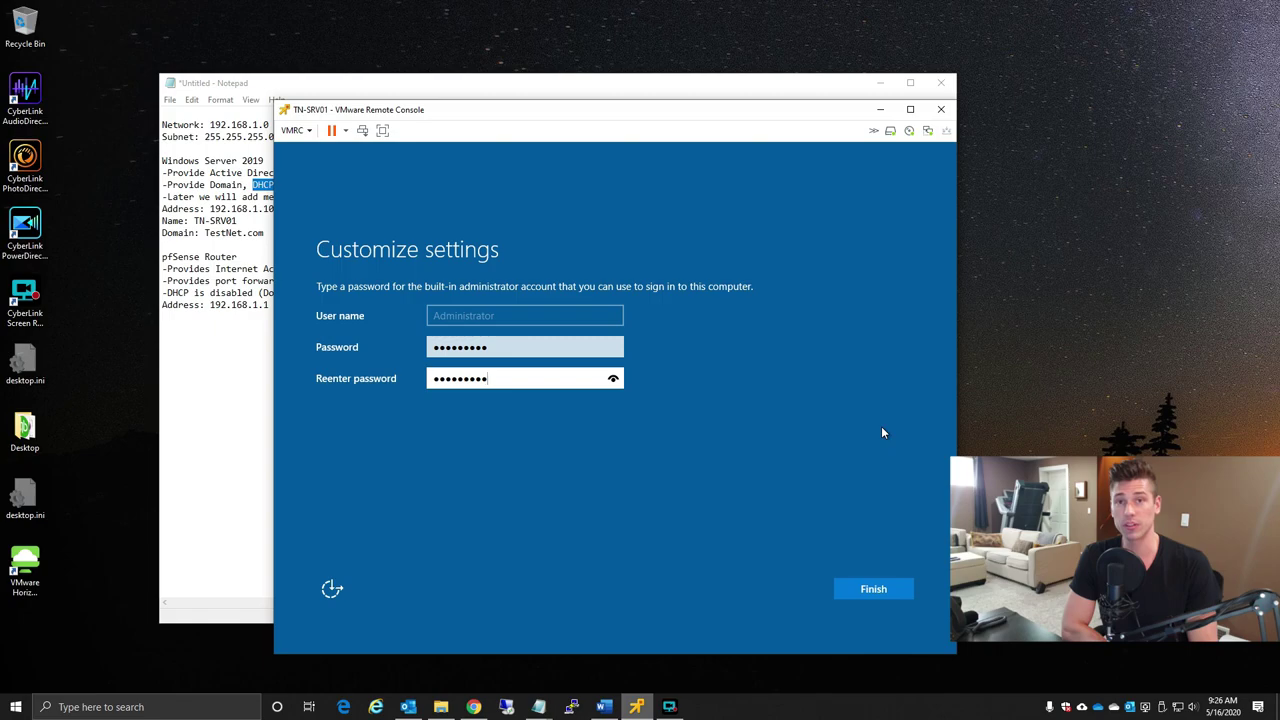
- Finish the Administrator account setup so TN-SRV01 reaches its Windows Server lock screen
{"action": "left_click", "coordinate": [893, 592]}
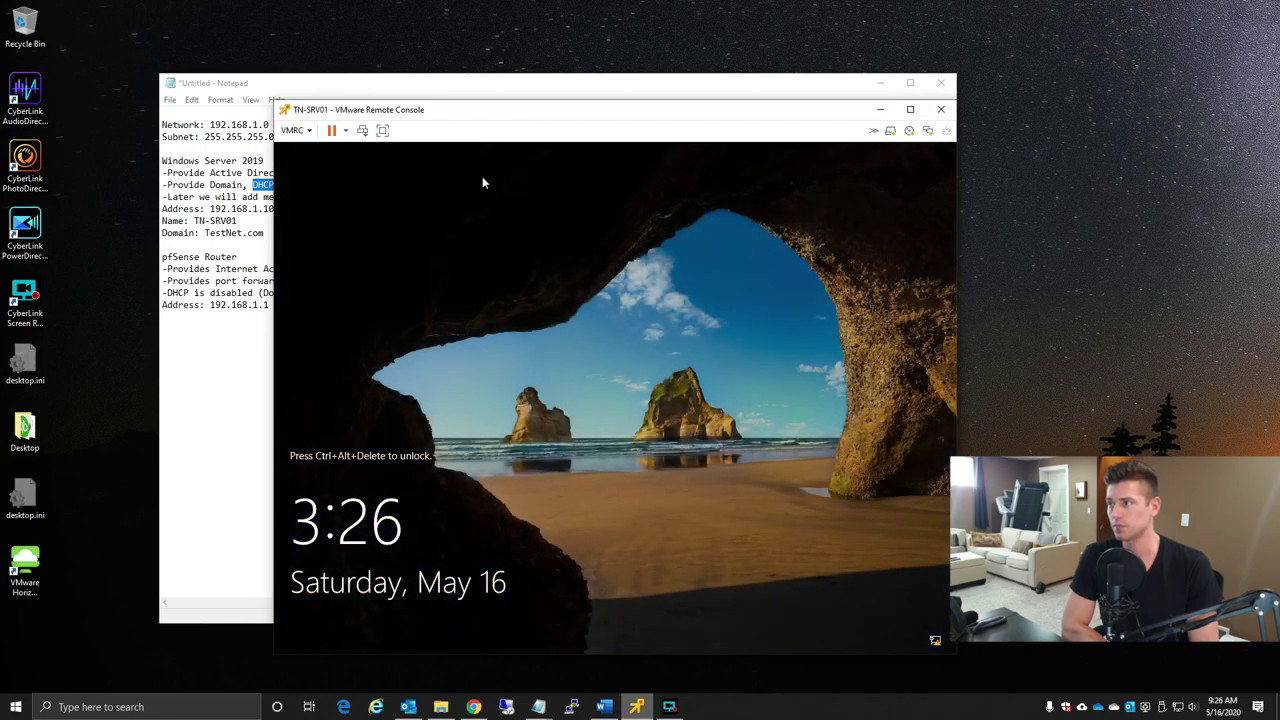
- Send Ctrl+Alt+Del from the VMRC menu and sign in as Administrator with the account password
{"action": "left_click", "coordinate": [293, 130]}
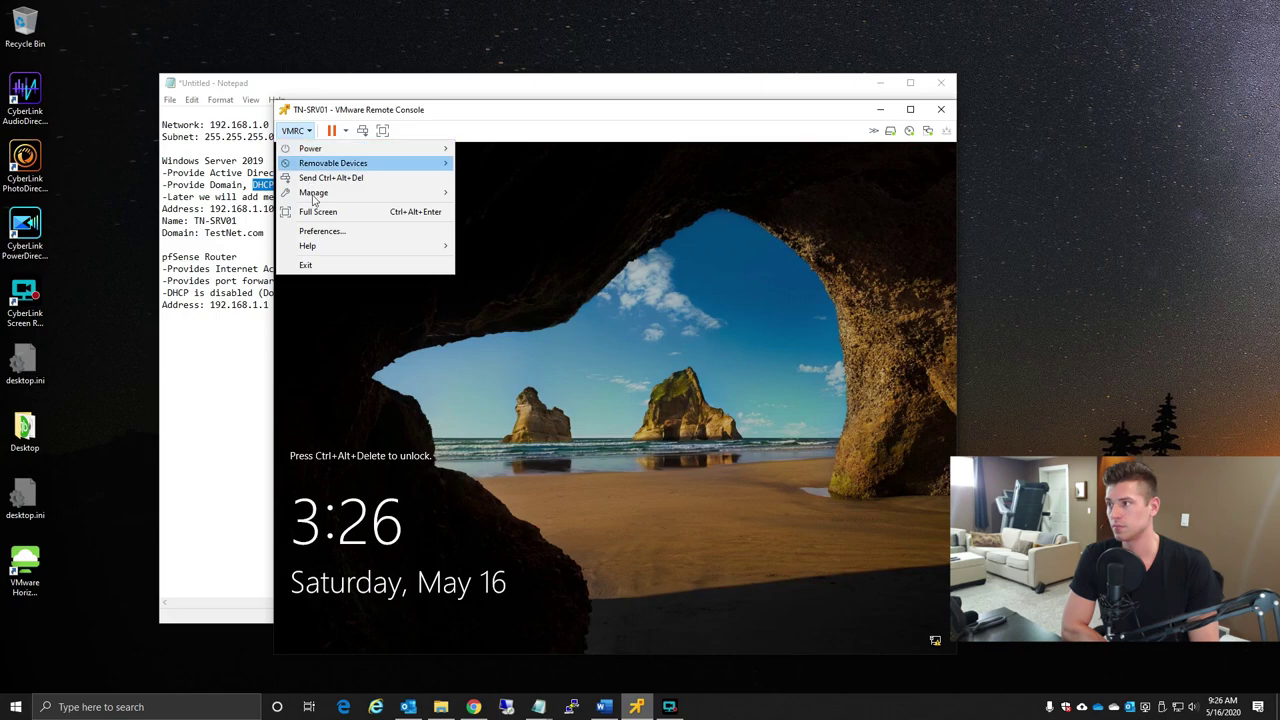
{"action": "left_click", "coordinate": [405, 176]}
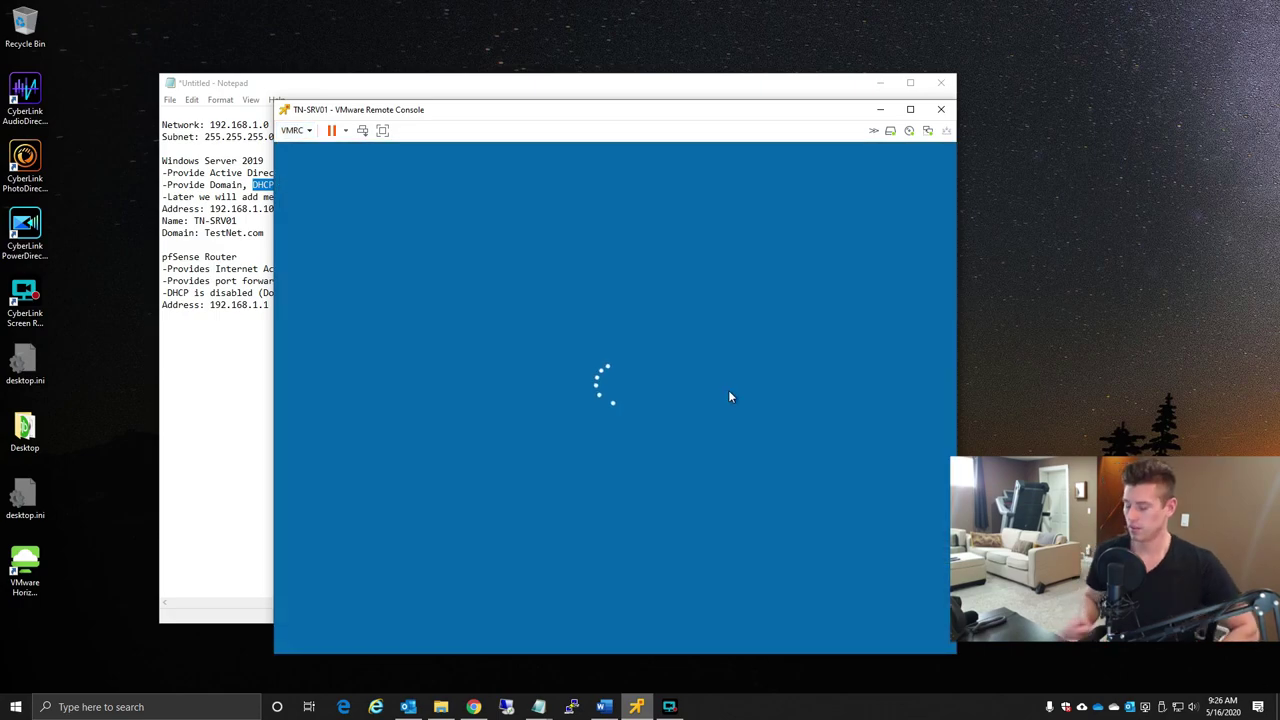
{"action": "type", "text": "********"}
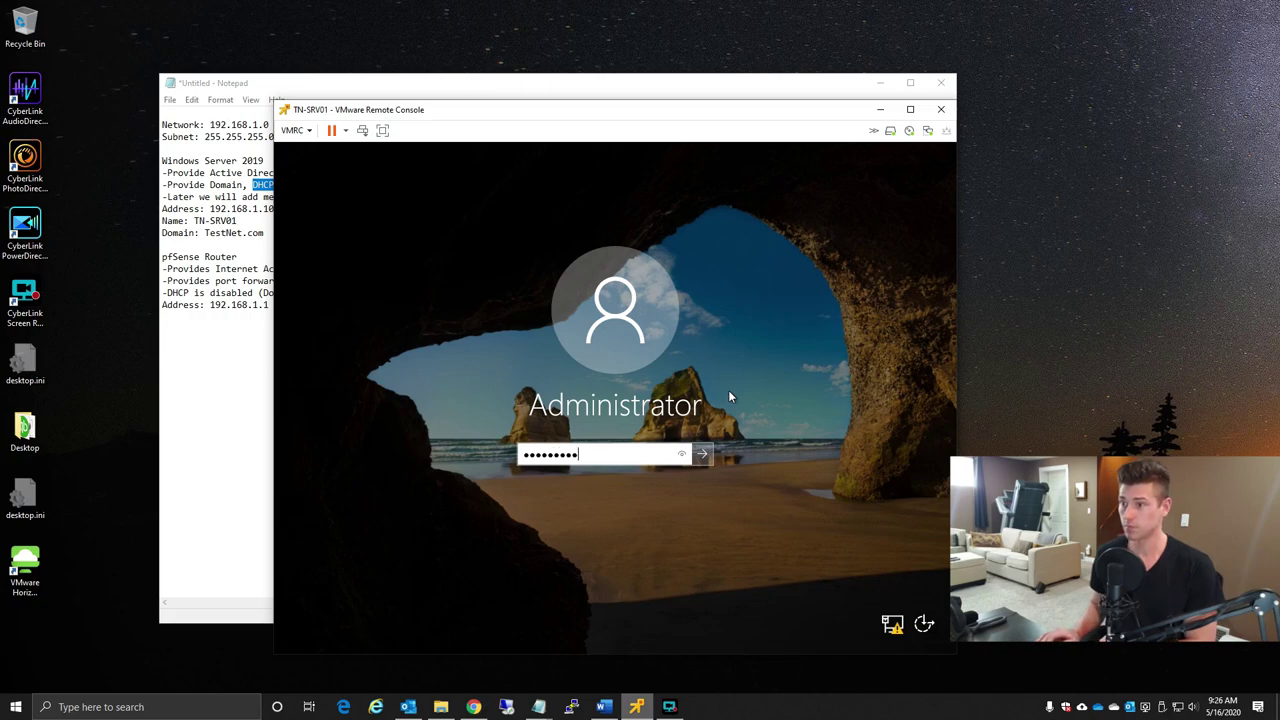
{"action": "key", "text": "Return"}
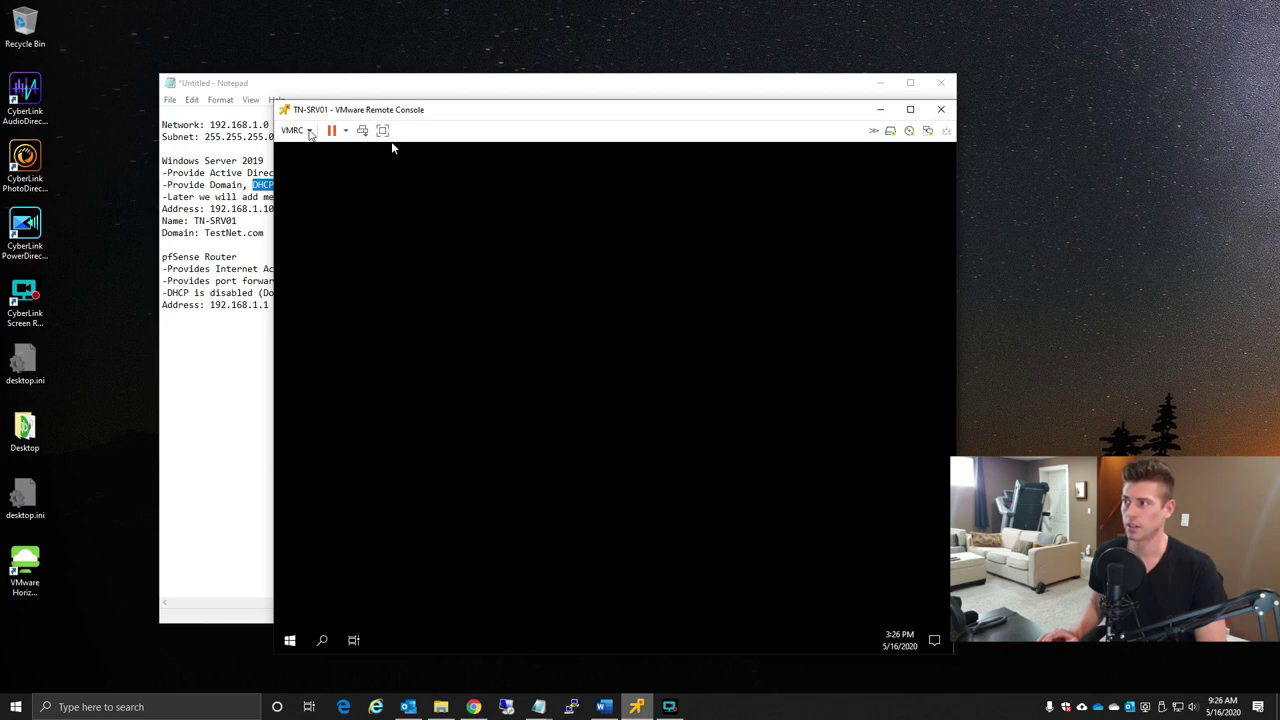
- Set CD/DVD drive 1 to Local Client physical drive, disconnected and not connecting at power on
{"action": "left_click", "coordinate": [297, 130]}
{"action": "mouse_move", "coordinate": [380, 196]}
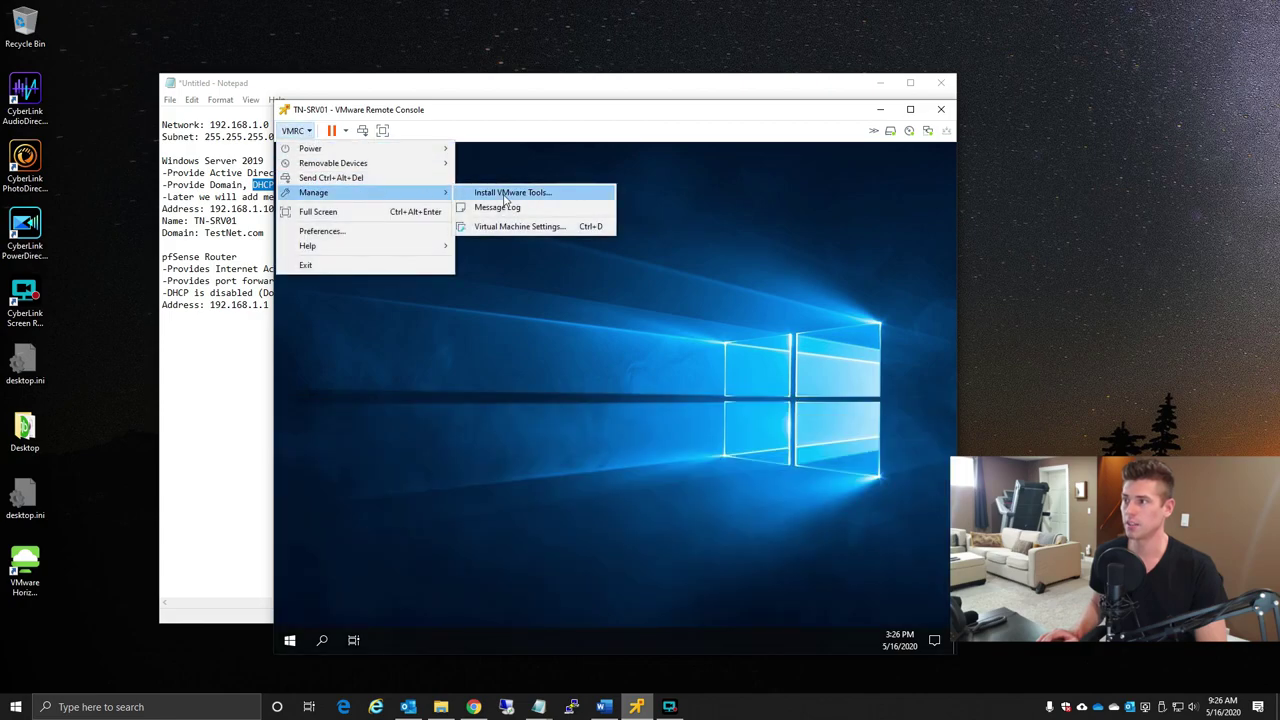
{"action": "left_click", "coordinate": [525, 229]}
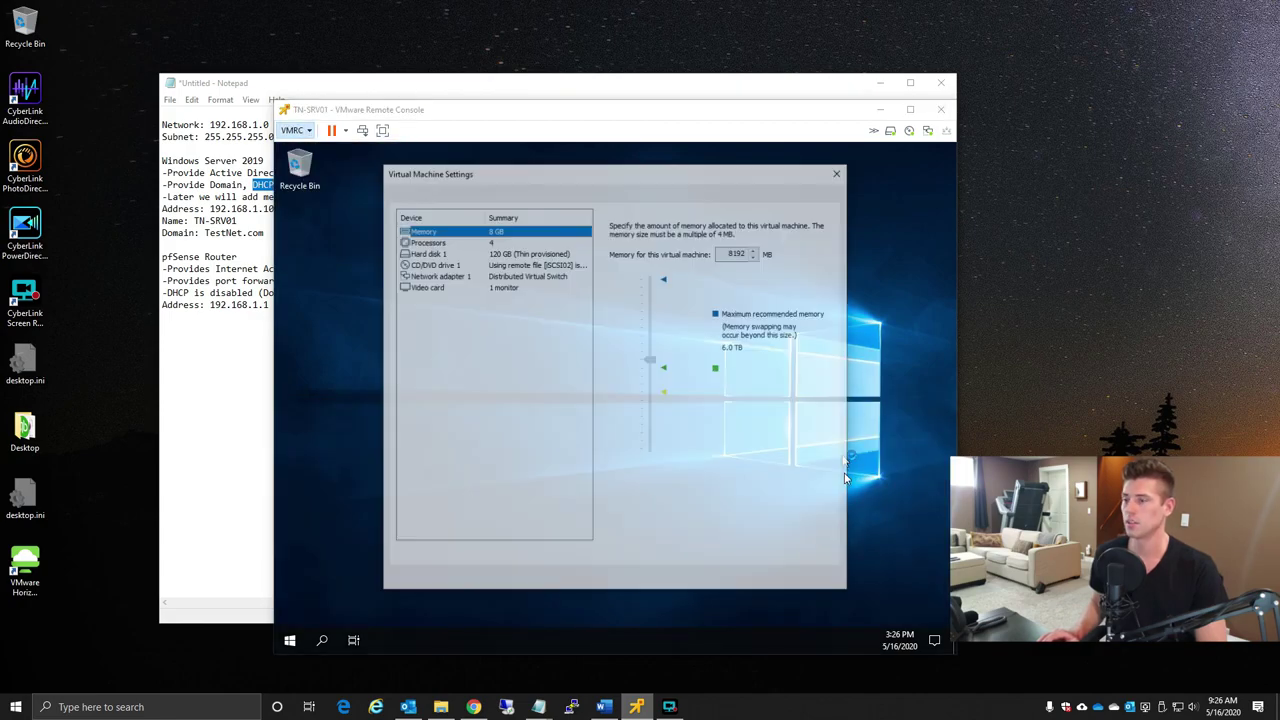
{"action": "left_click", "coordinate": [447, 265]}
{"action": "left_click", "coordinate": [688, 277]}
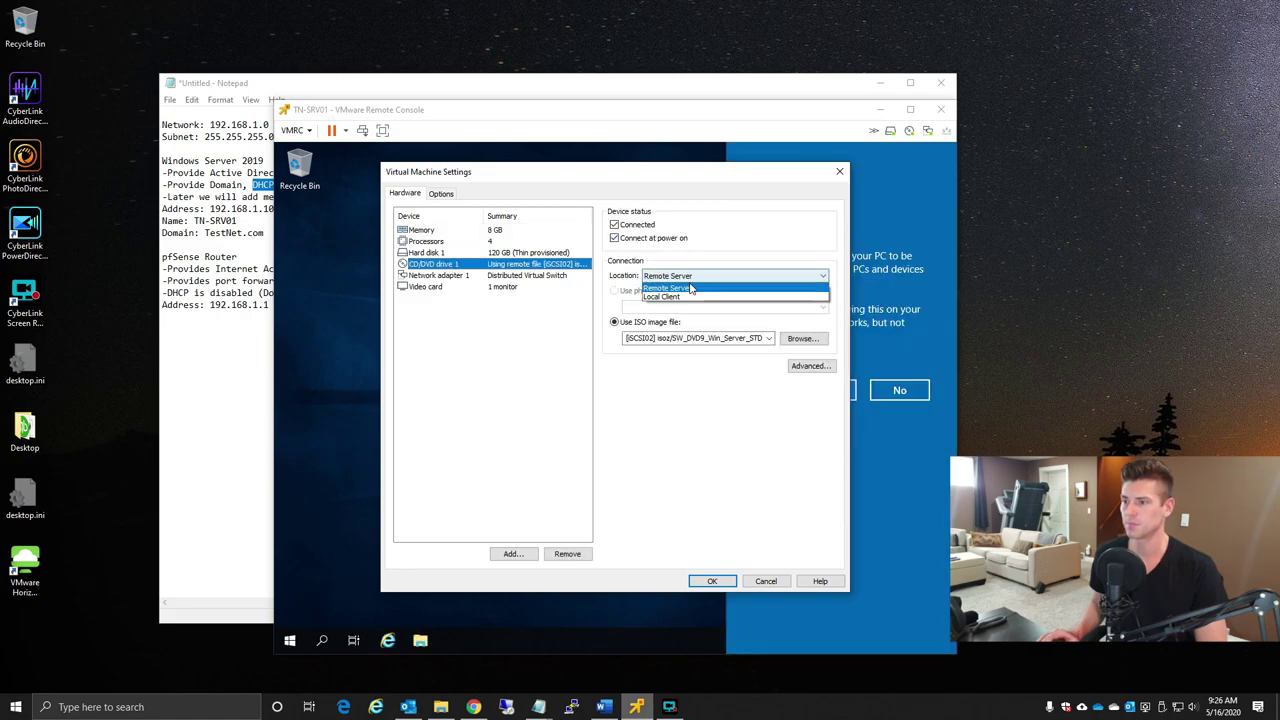
{"action": "left_click", "coordinate": [680, 296]}
{"action": "left_click", "coordinate": [624, 228]}
{"action": "left_click", "coordinate": [660, 242]}
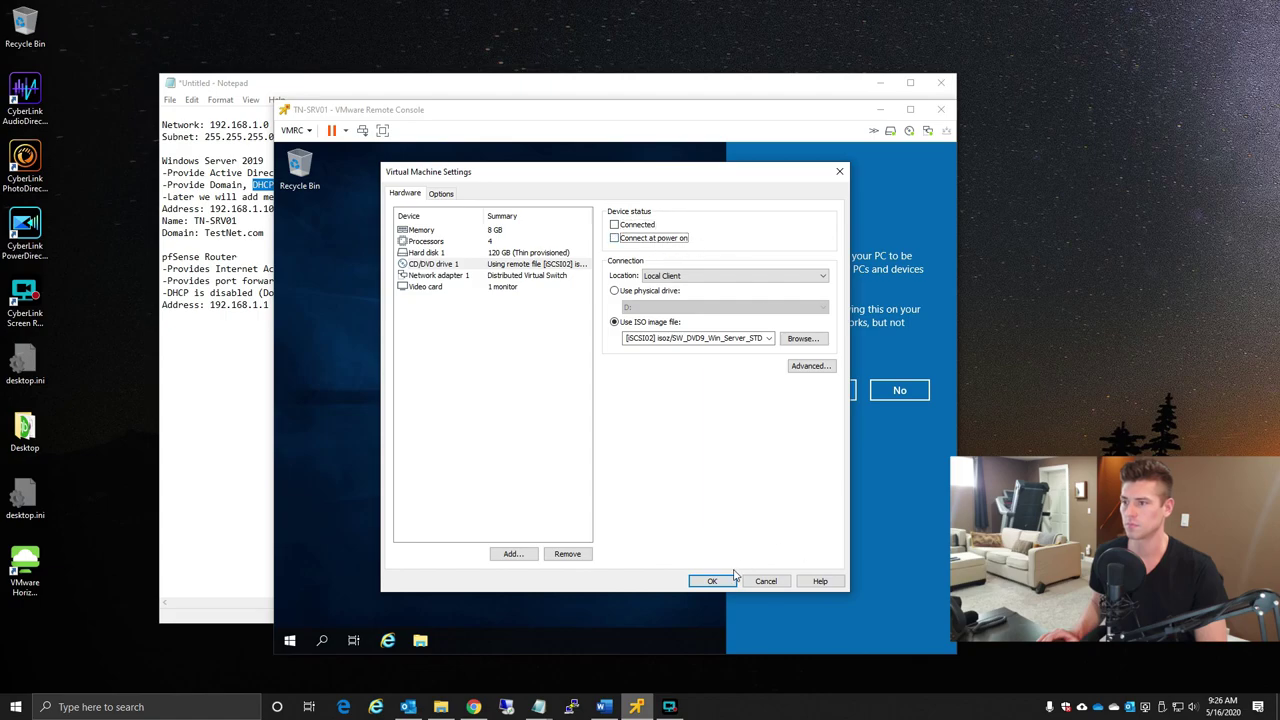
{"action": "left_click", "coordinate": [614, 291]}
{"action": "left_click", "coordinate": [712, 581]}
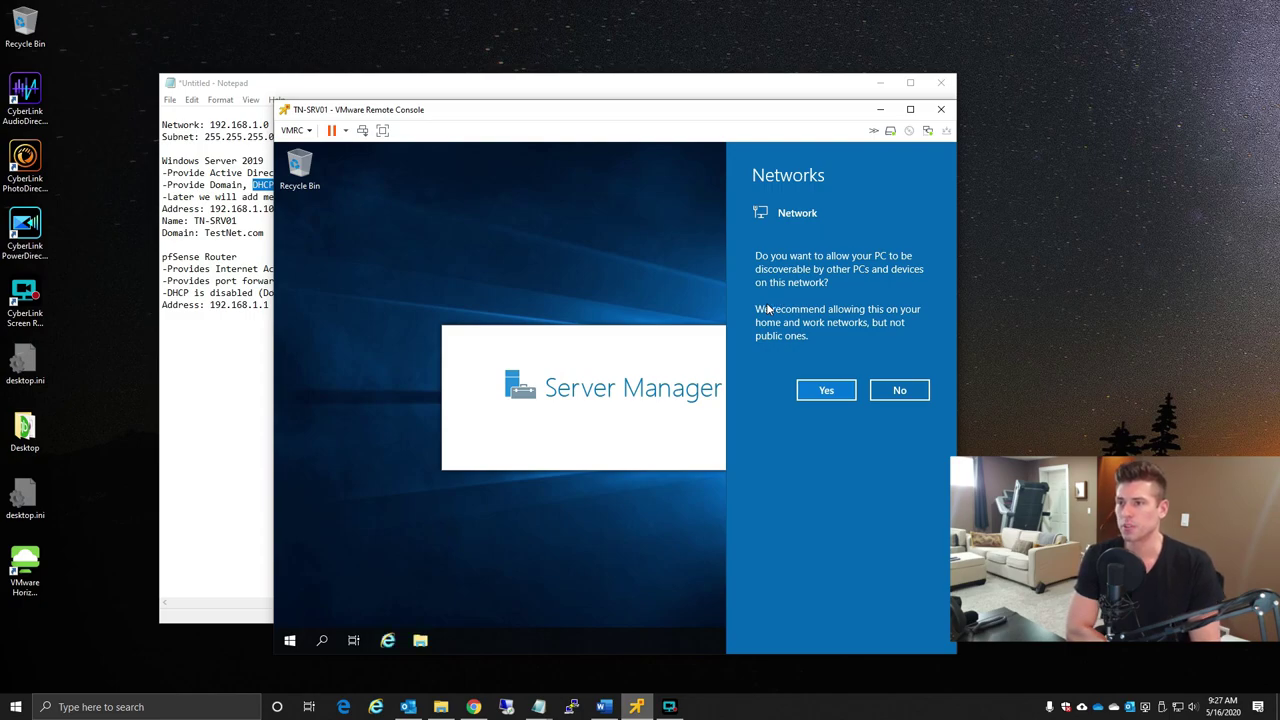
- Allow the server to be discoverable on the network and dismiss the Windows Admin Center prompt
{"action": "left_click", "coordinate": [829, 390]}
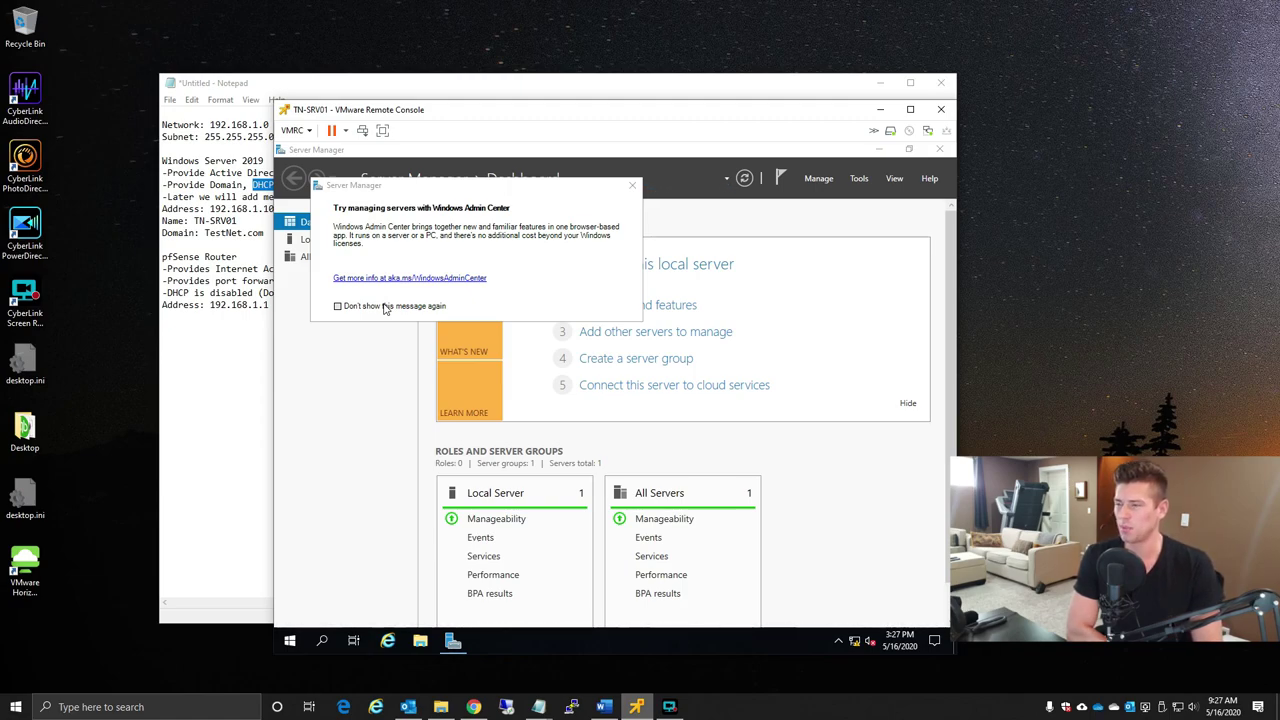
{"action": "left_click", "coordinate": [632, 185]}
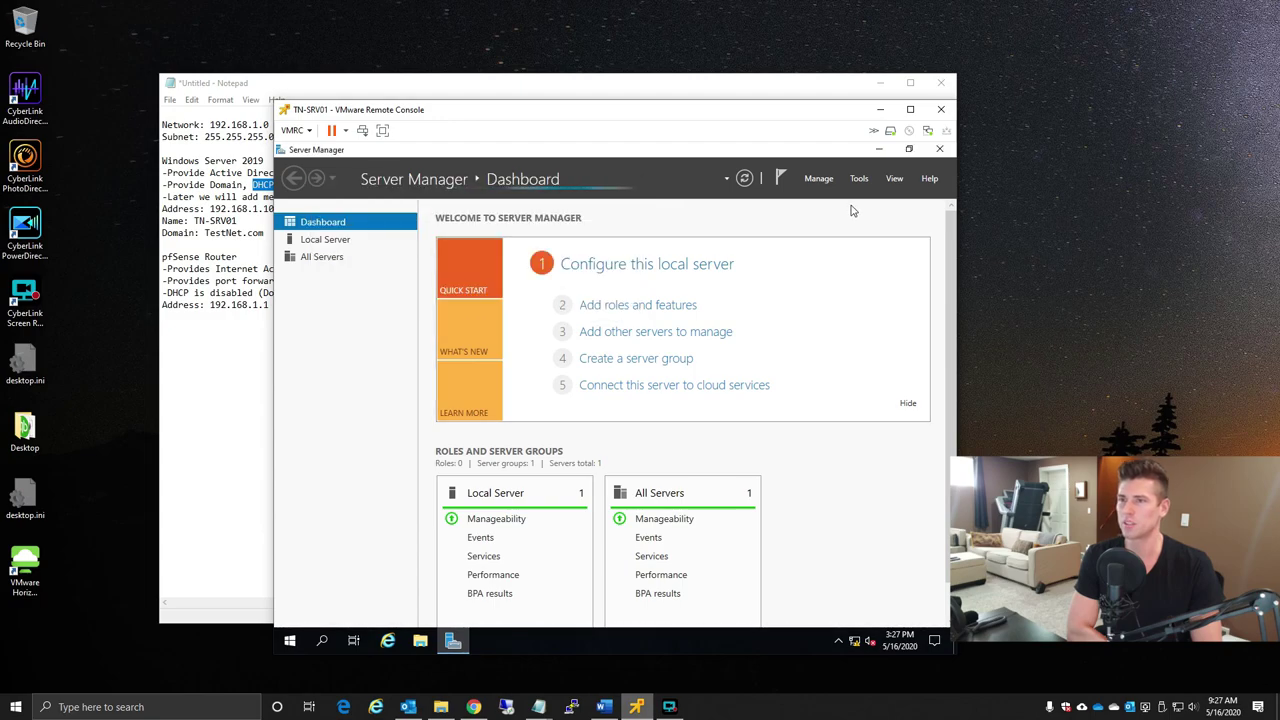
{"action": "left_click", "coordinate": [895, 180]}
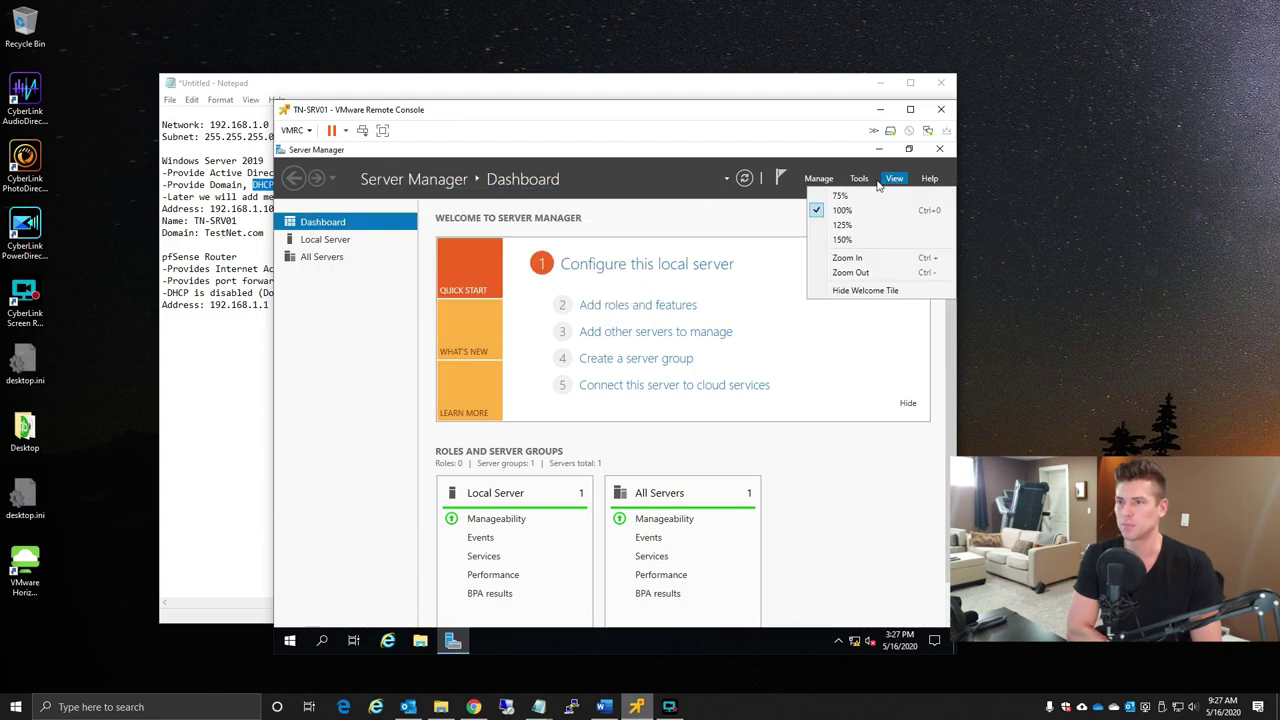
{"action": "left_click", "coordinate": [862, 180]}
- Set Server Manager not to start automatically at logon, then close it
{"action": "left_click", "coordinate": [862, 180]}
{"action": "left_click", "coordinate": [817, 181]}
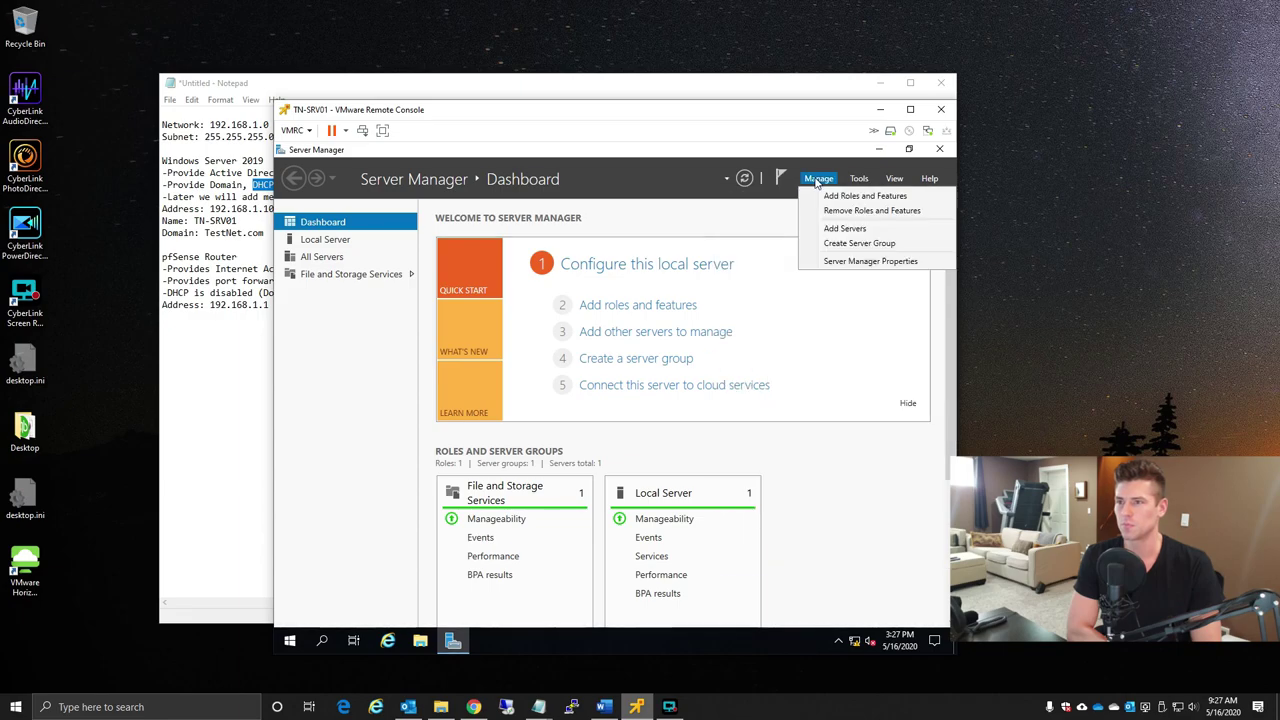
{"action": "left_click", "coordinate": [860, 261]}
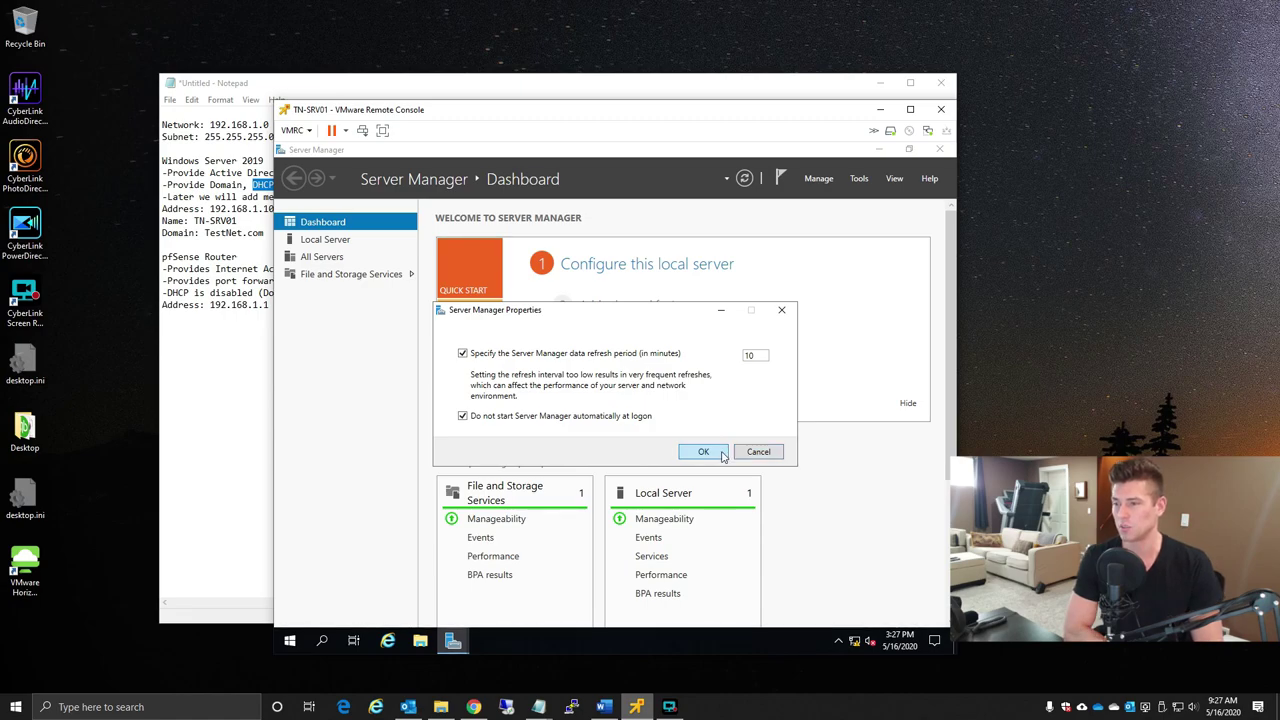
{"action": "left_click", "coordinate": [703, 452]}
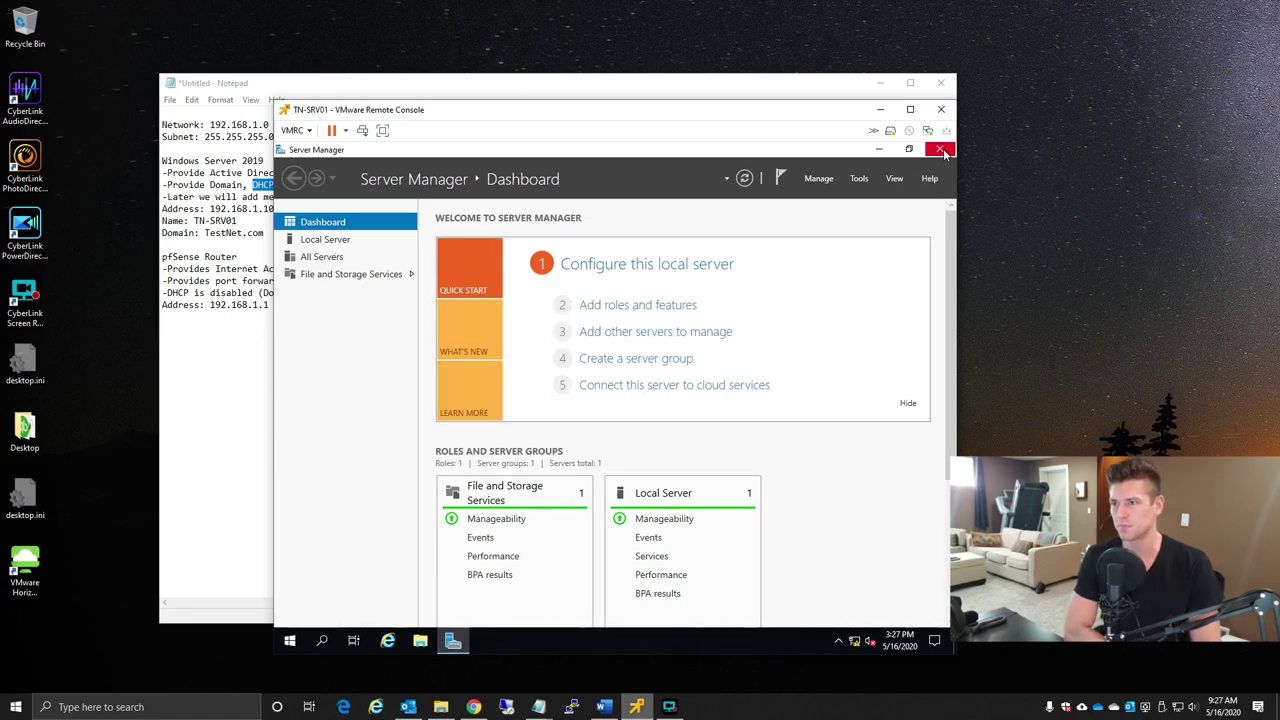
{"action": "left_click", "coordinate": [939, 149]}
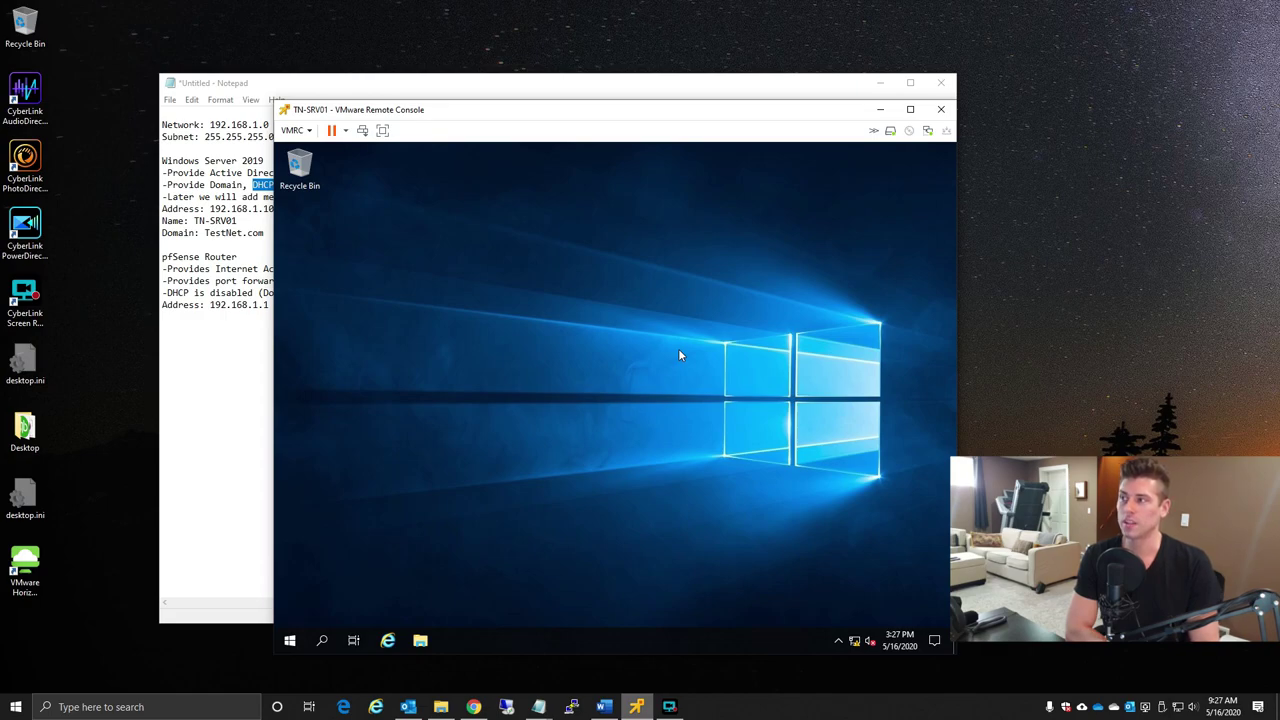
- Mount the VMware Tools installer disc via VMRC > Manage > Install VMware Tools
{"action": "left_click", "coordinate": [294, 130]}
{"action": "mouse_move", "coordinate": [402, 194]}
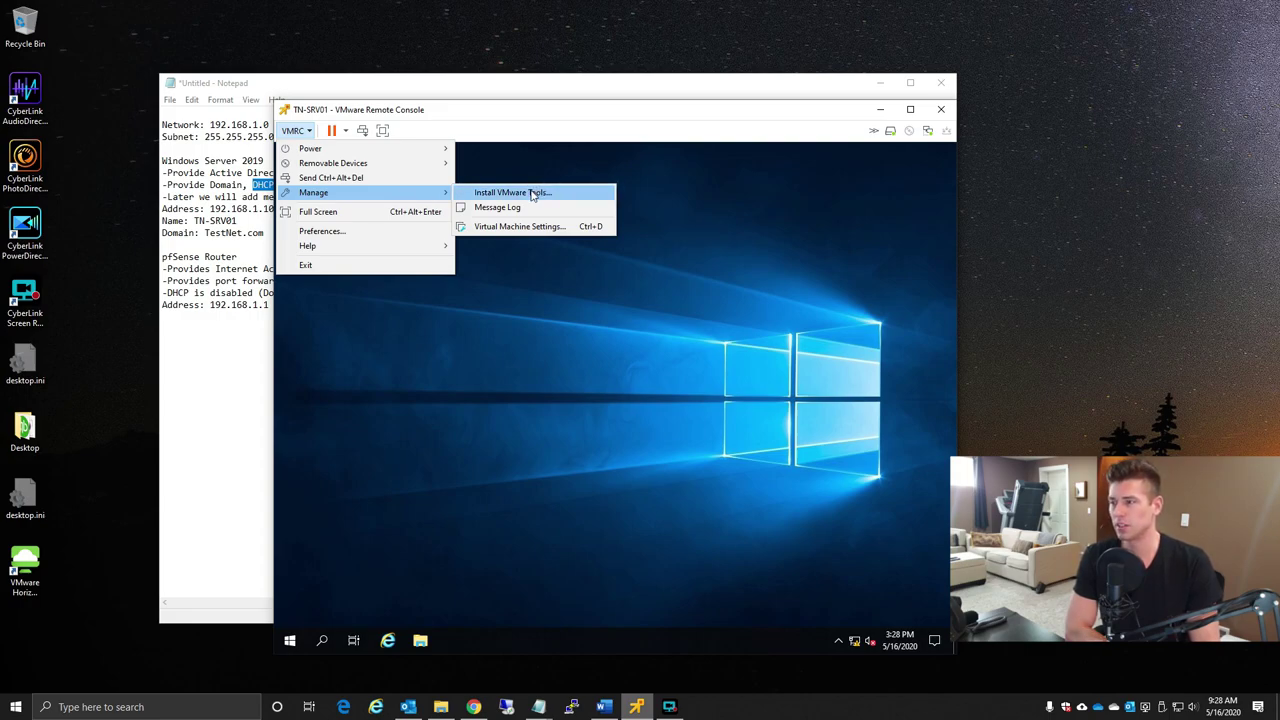
{"action": "left_click", "coordinate": [532, 194]}
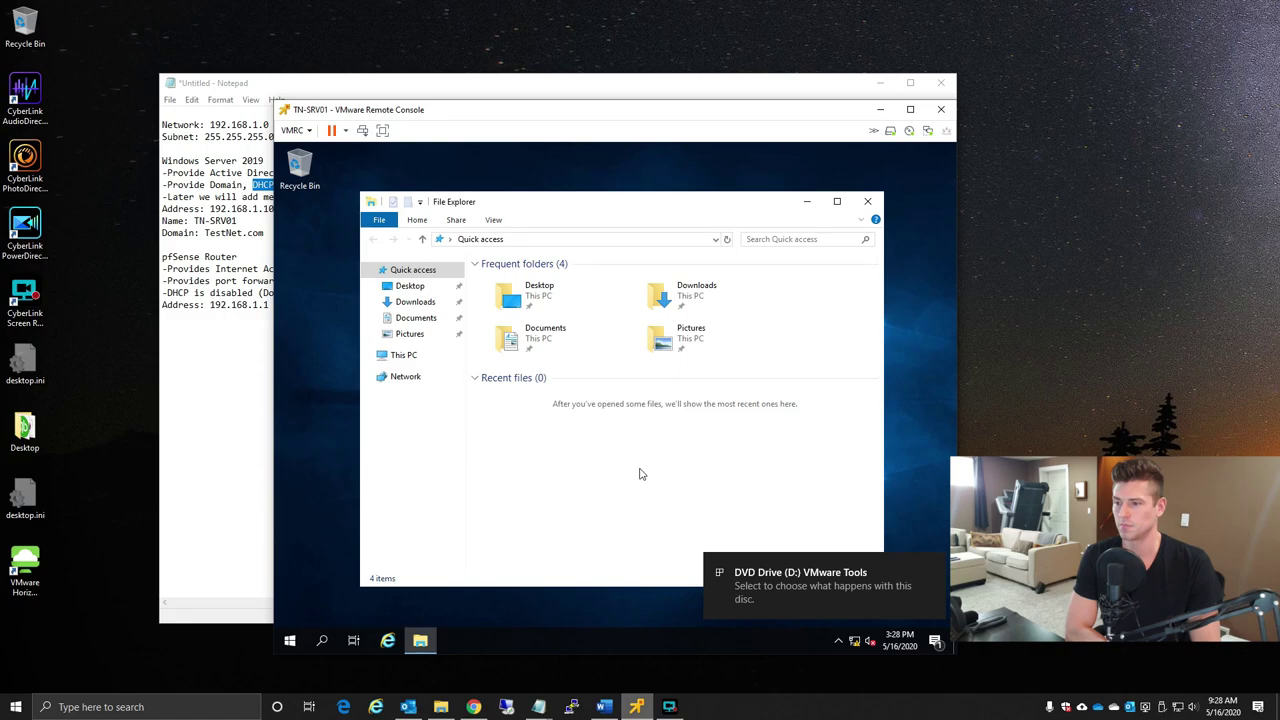
- Run the VMware Tools installer from the DVD drive in This PC
{"action": "left_click", "coordinate": [404, 356]}
{"action": "left_click", "coordinate": [741, 455]}
{"action": "double_click", "coordinate": [741, 455]}
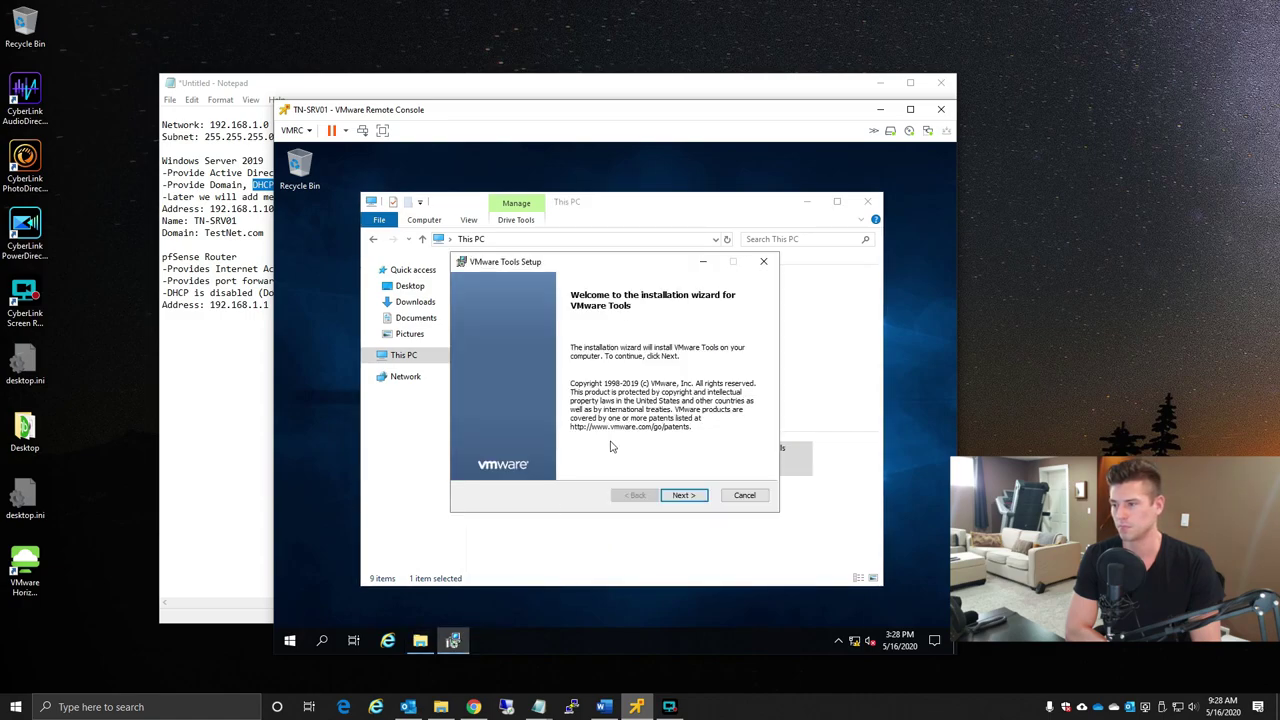
- Install VMware Tools with the Typical setup type and accept the immediate VM restart
{"action": "left_click", "coordinate": [686, 496]}
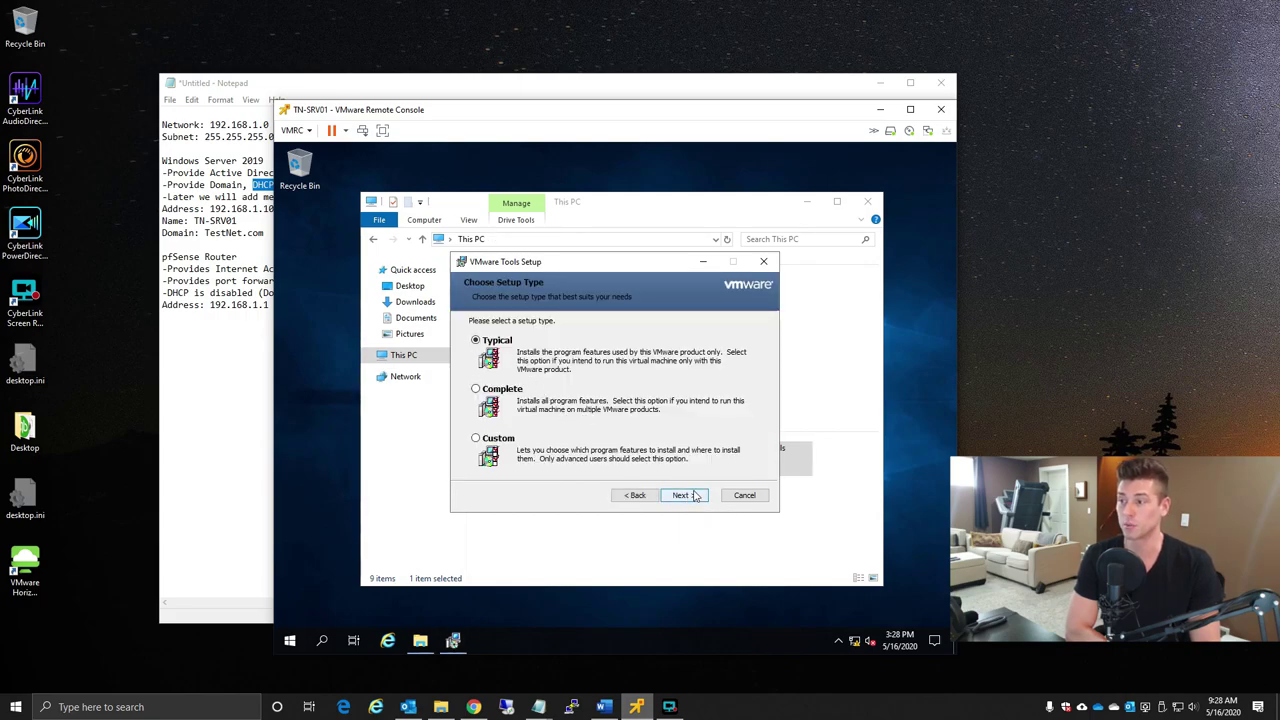
{"action": "left_click", "coordinate": [695, 496]}
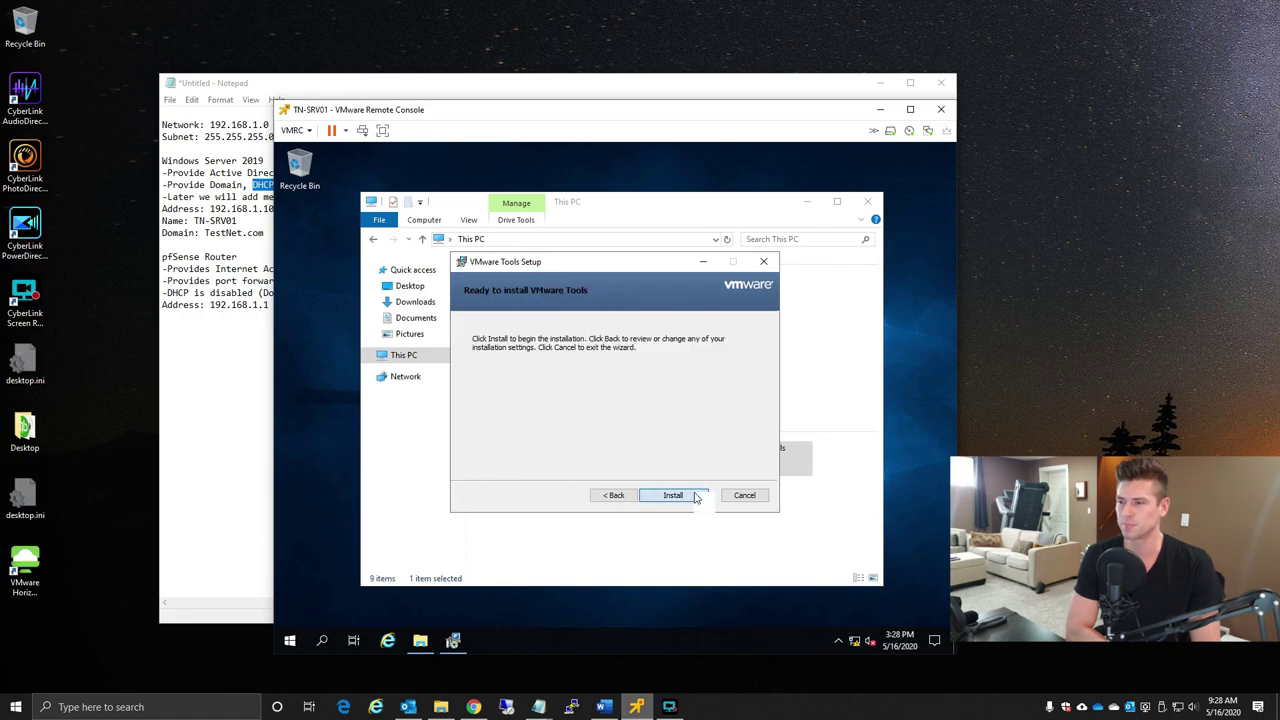
{"action": "left_click", "coordinate": [696, 496]}
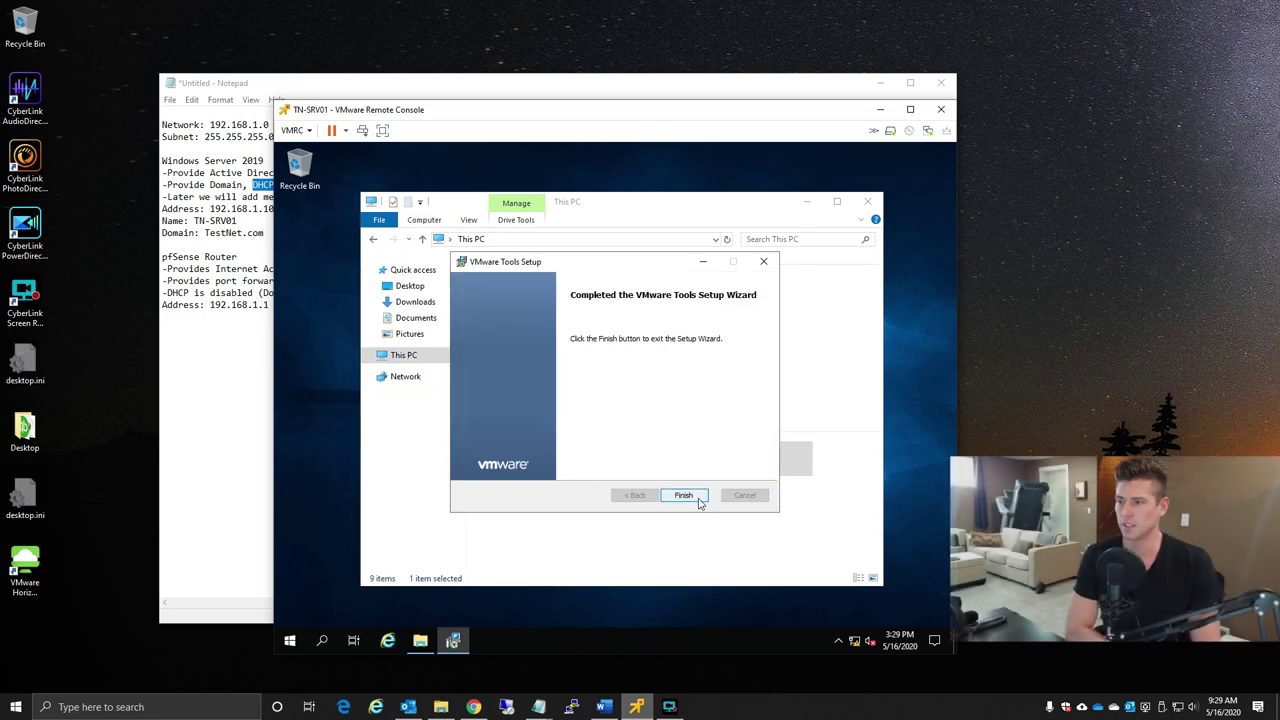
{"action": "left_click", "coordinate": [700, 500]}
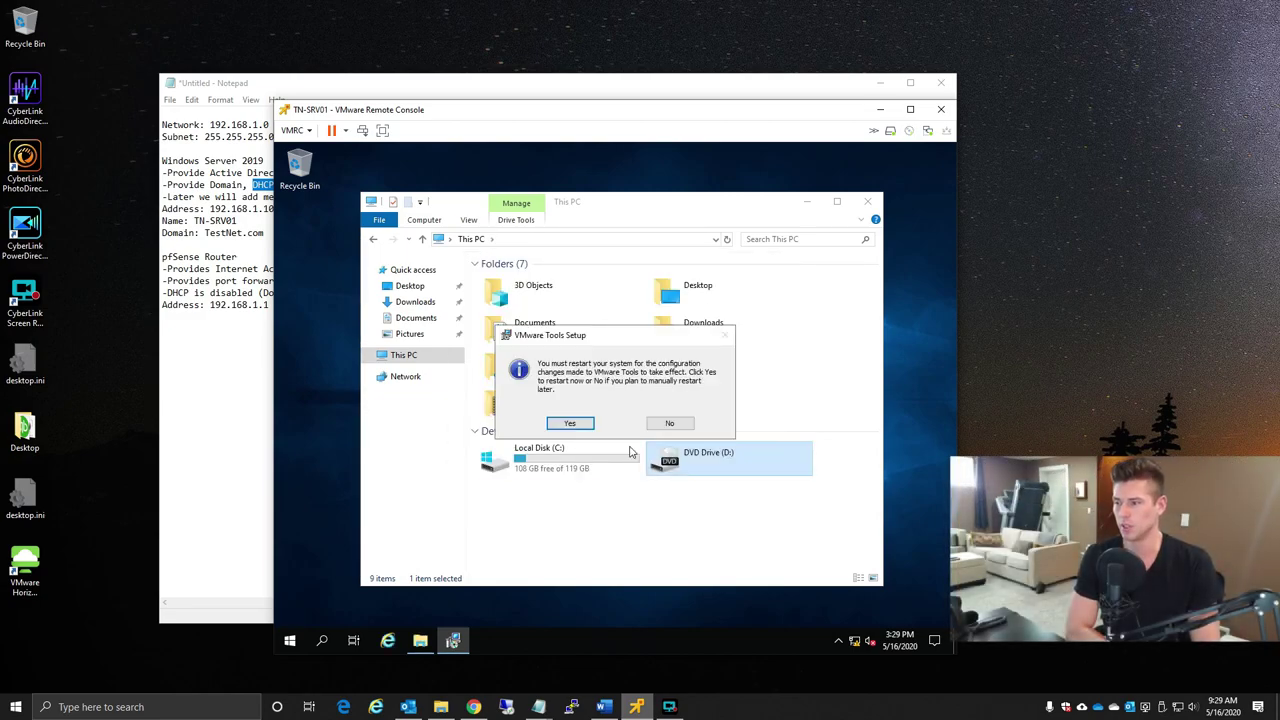
{"action": "left_click", "coordinate": [570, 423]}
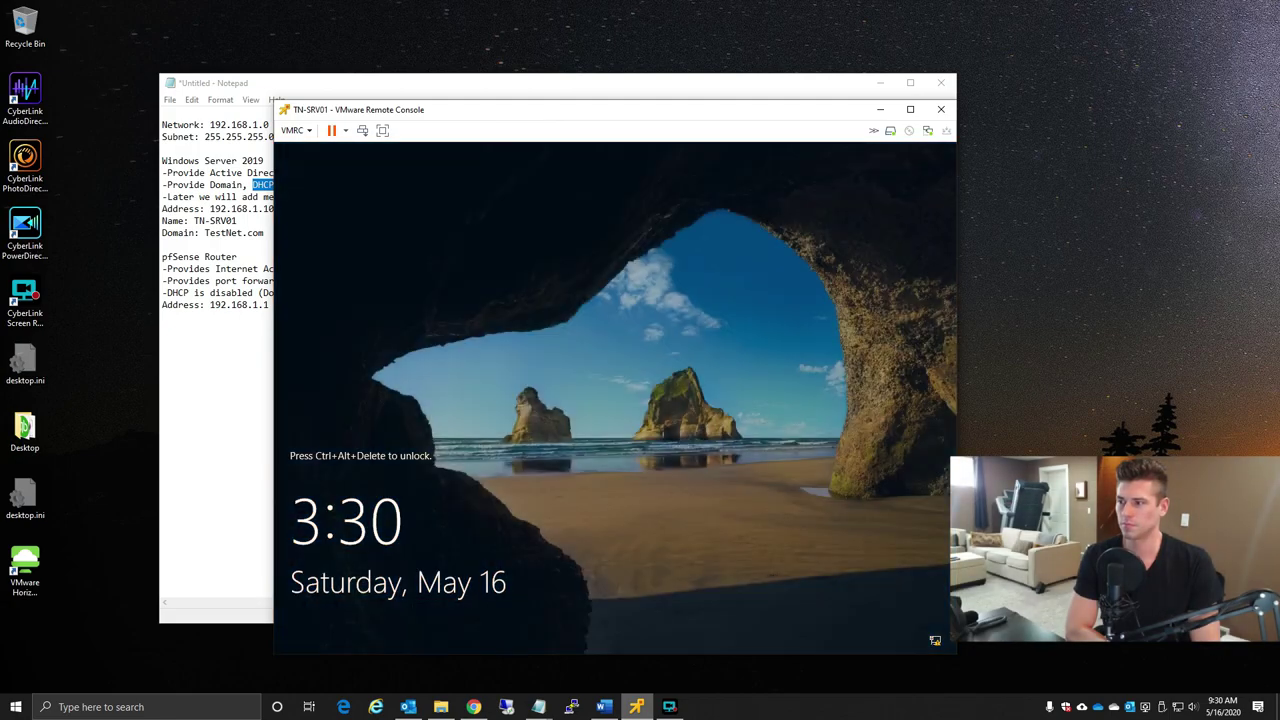
- Send Ctrl+Alt+Del and sign back in as Administrator after the reboot
{"action": "left_click", "coordinate": [295, 130]}
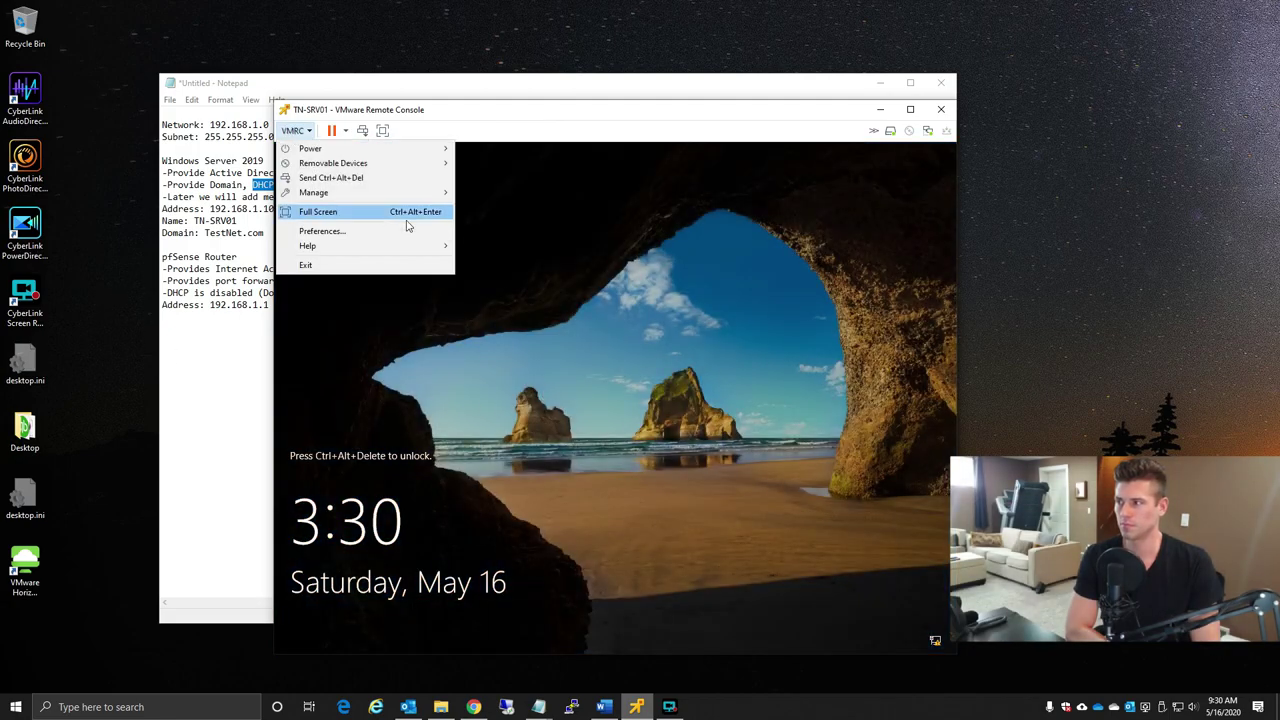
{"action": "left_click", "coordinate": [400, 177]}
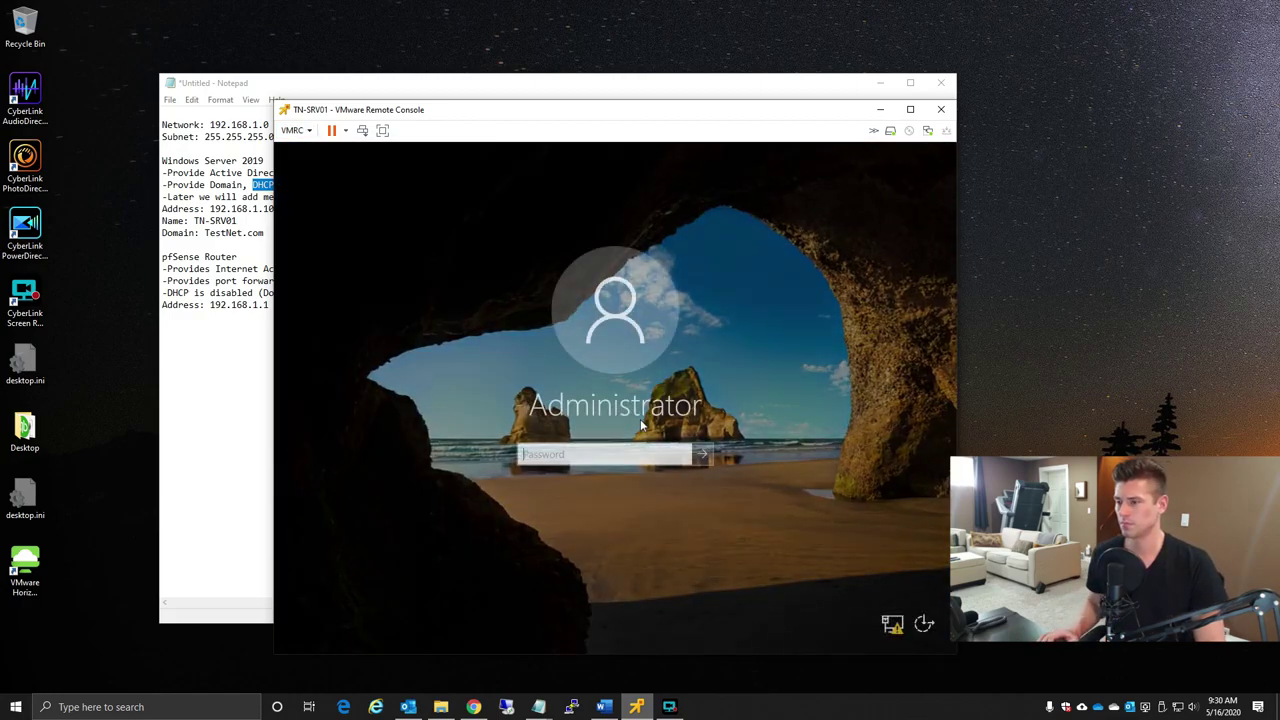
{"action": "type", "text": "••••••••••"}
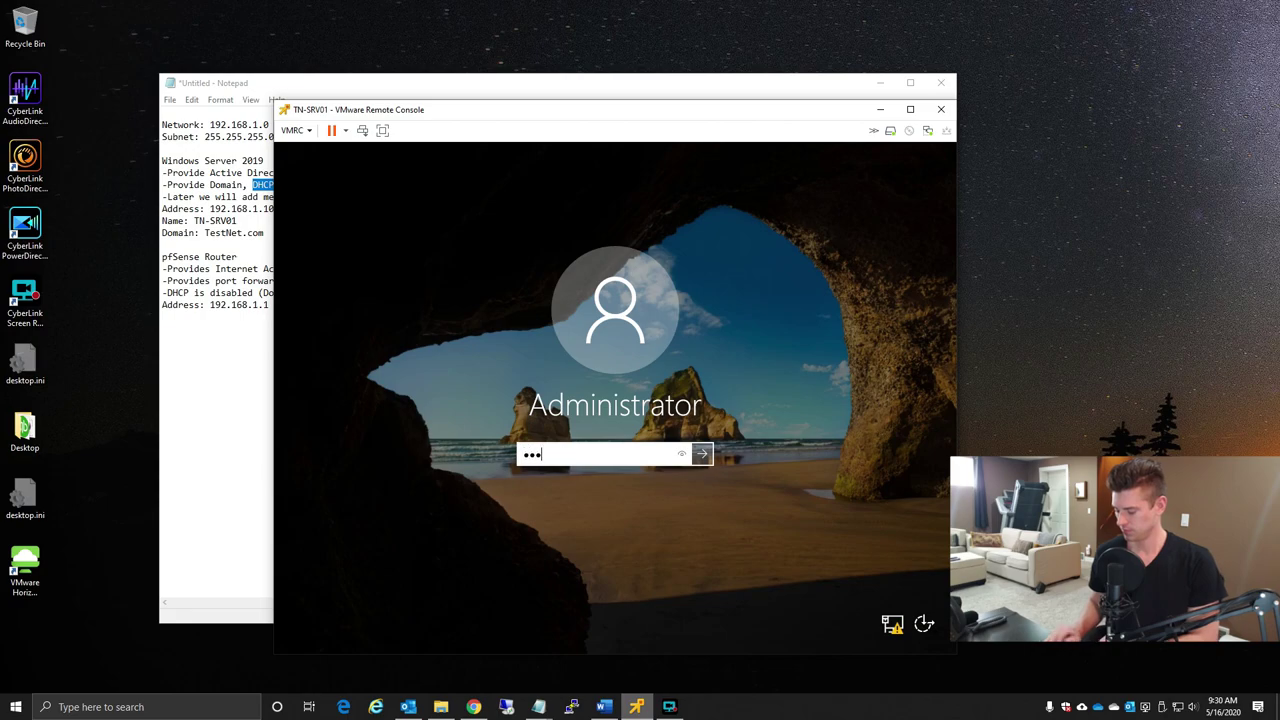
{"action": "key", "text": "Return"}
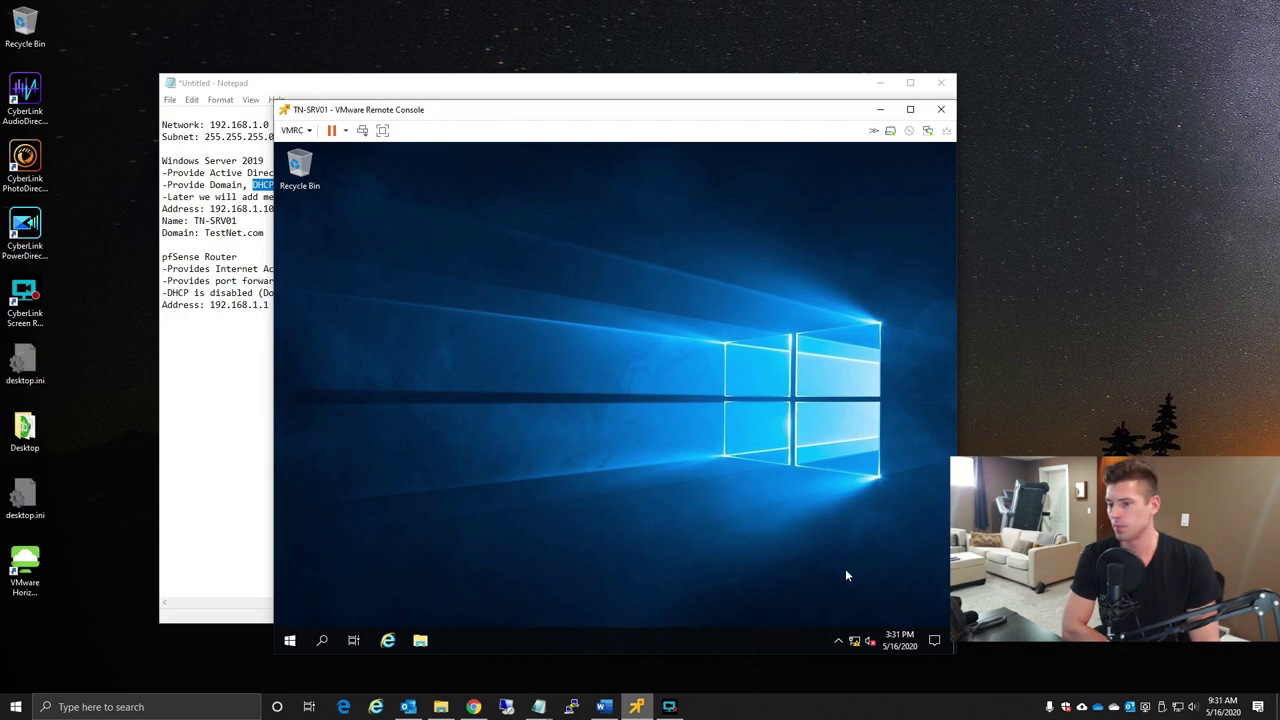
- Open Network & Internet settings and review the Ethernet0 adapter's network properties
{"action": "right_click", "coordinate": [854, 642]}
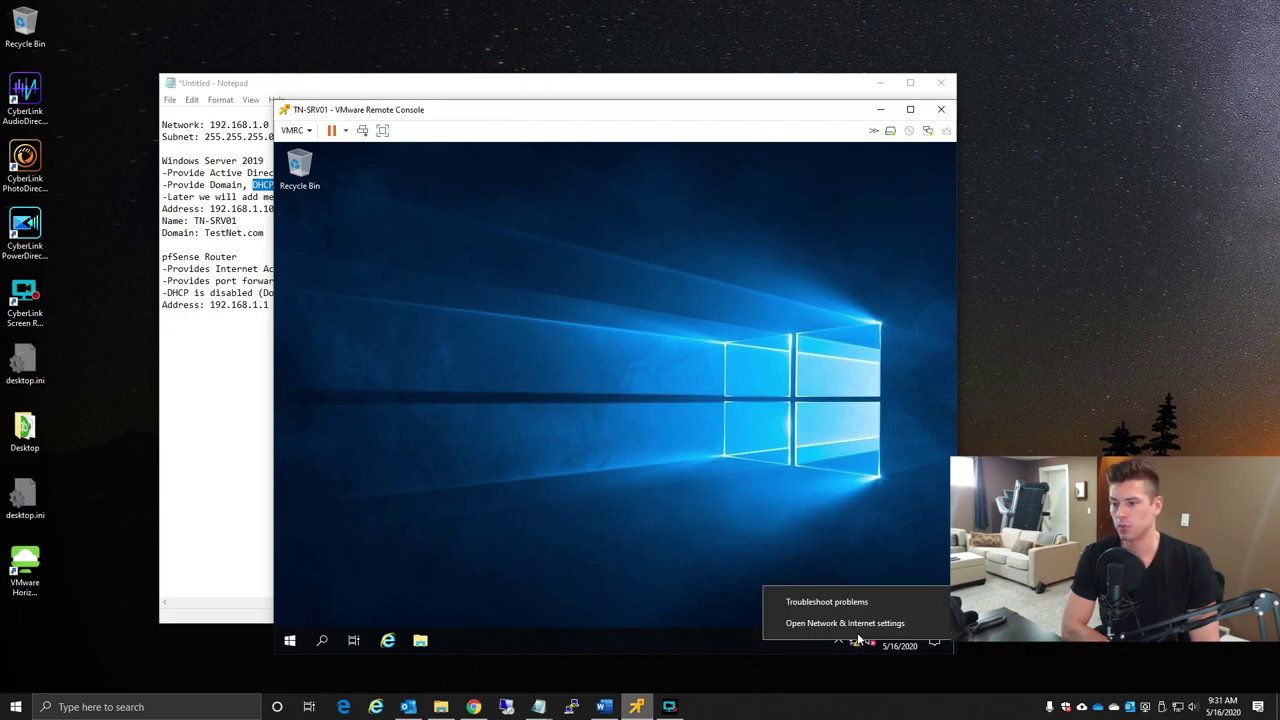
{"action": "left_click", "coordinate": [860, 624]}
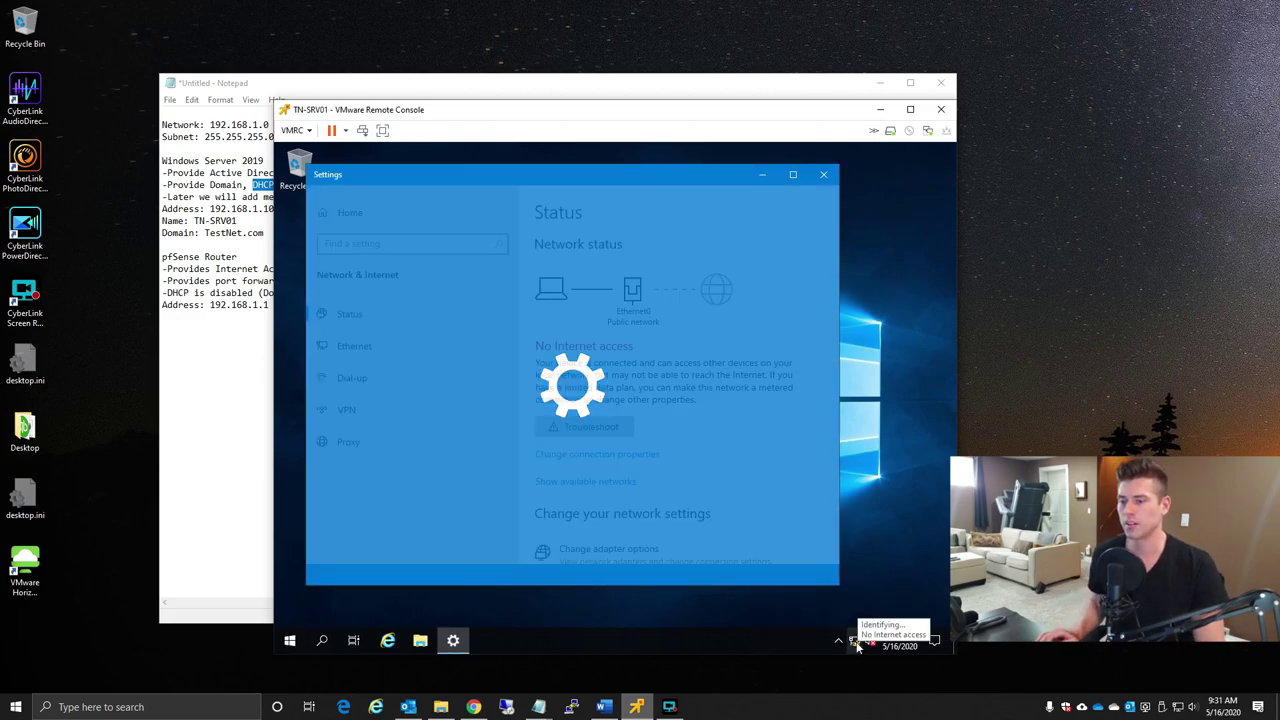
{"action": "right_click", "coordinate": [857, 643]}
{"action": "left_click", "coordinate": [793, 174]}
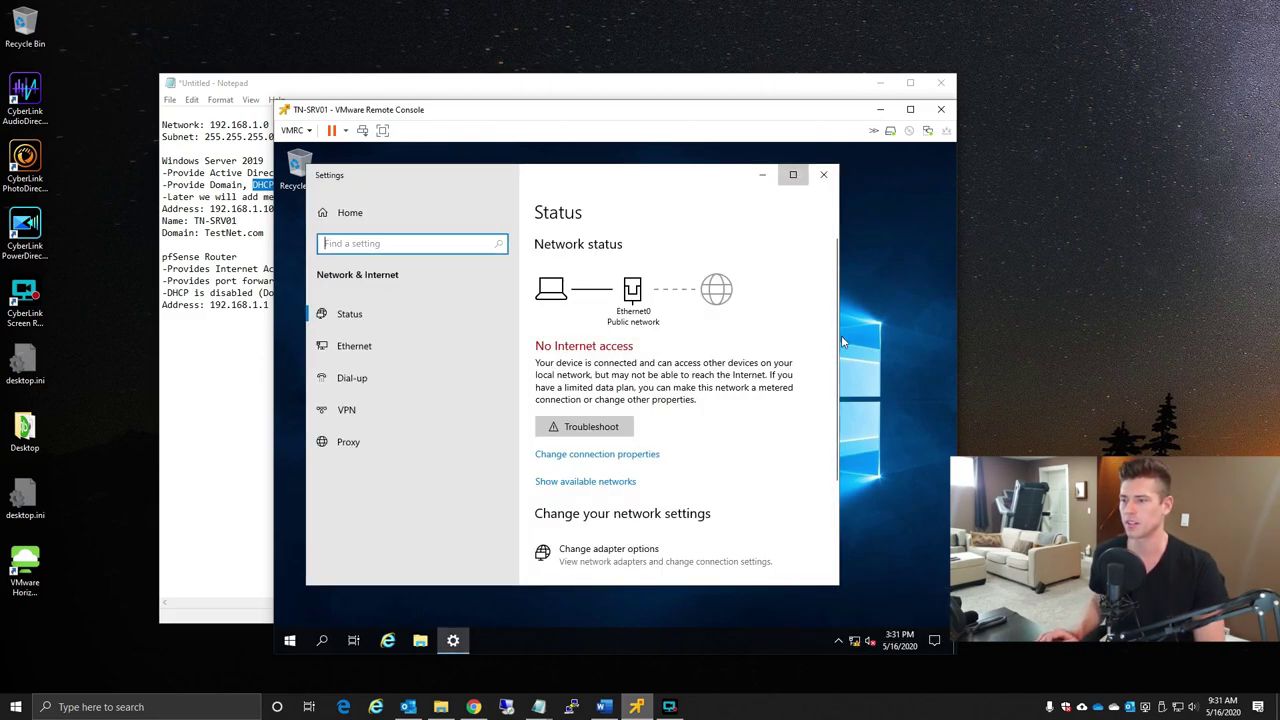
{"action": "scroll", "coordinate": [835, 535], "scroll_direction": "down", "scroll_amount": 2}
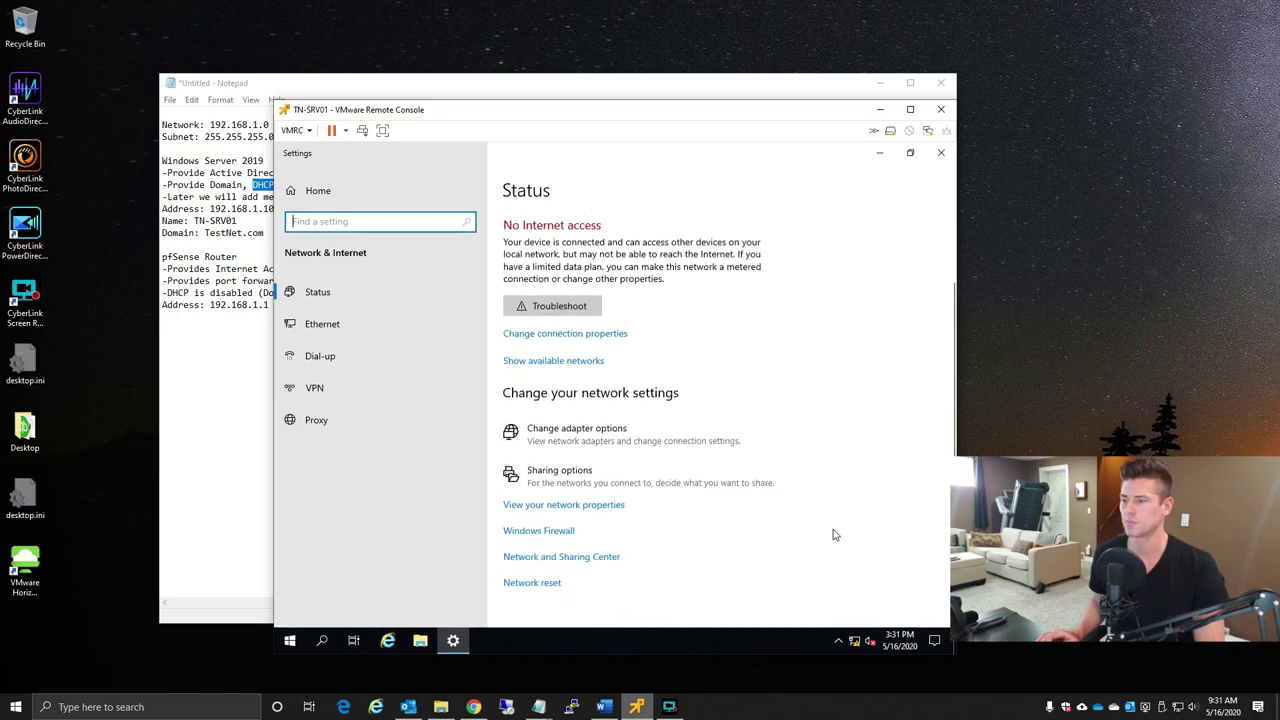
{"action": "left_click", "coordinate": [578, 506]}
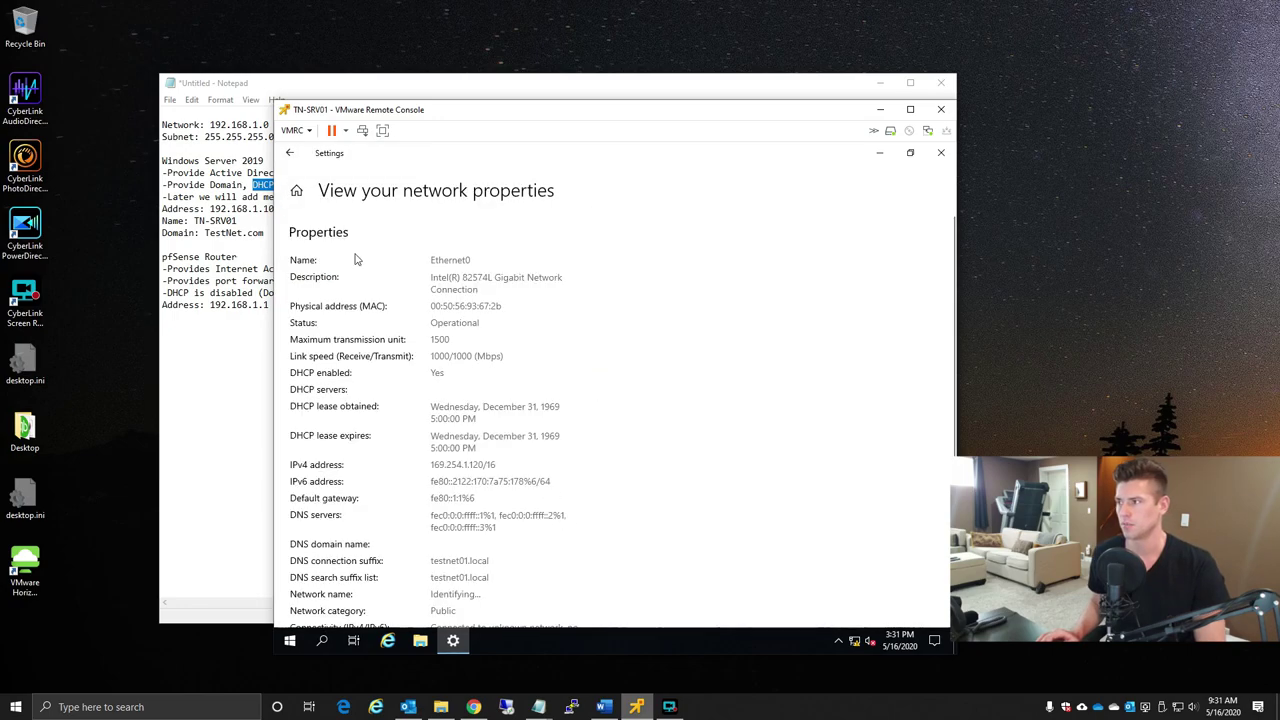
{"action": "key", "text": "alt+Left"}
- Close network Settings and open the adapter list from Network and Sharing Center
{"action": "scroll", "coordinate": [660, 600], "scroll_direction": "down", "scroll_amount": 2}
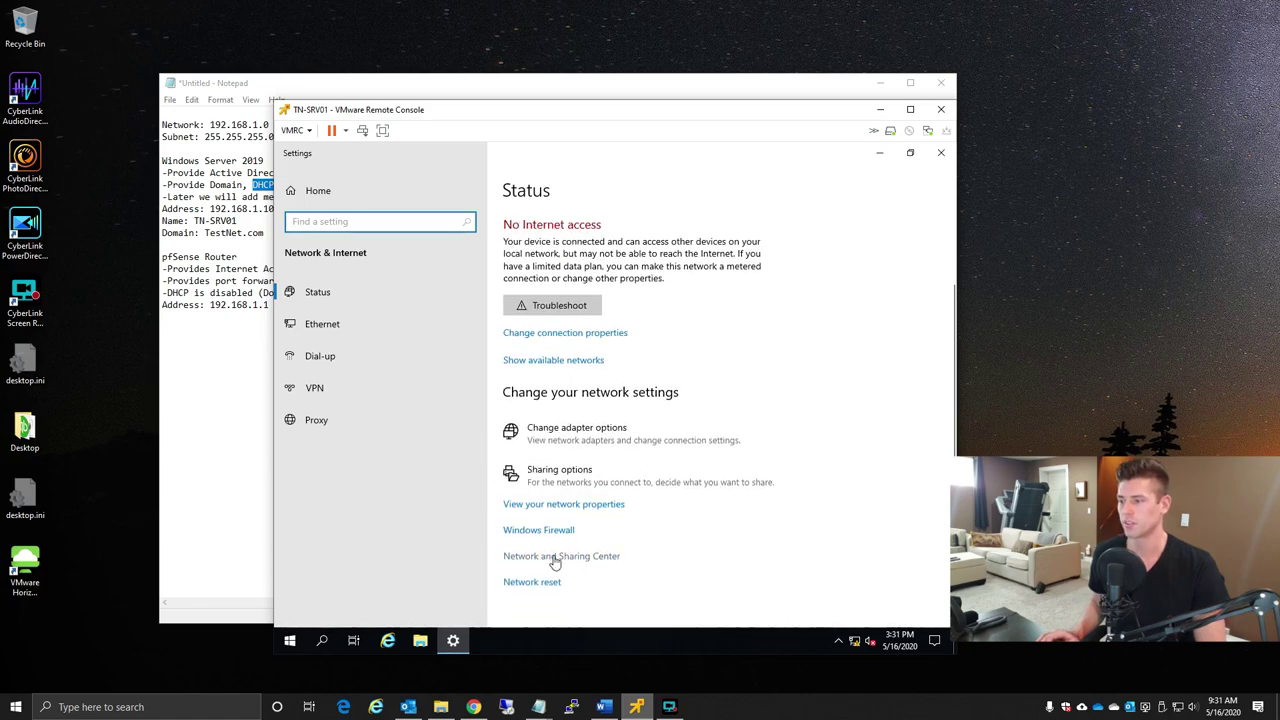
{"action": "left_click", "coordinate": [941, 153]}
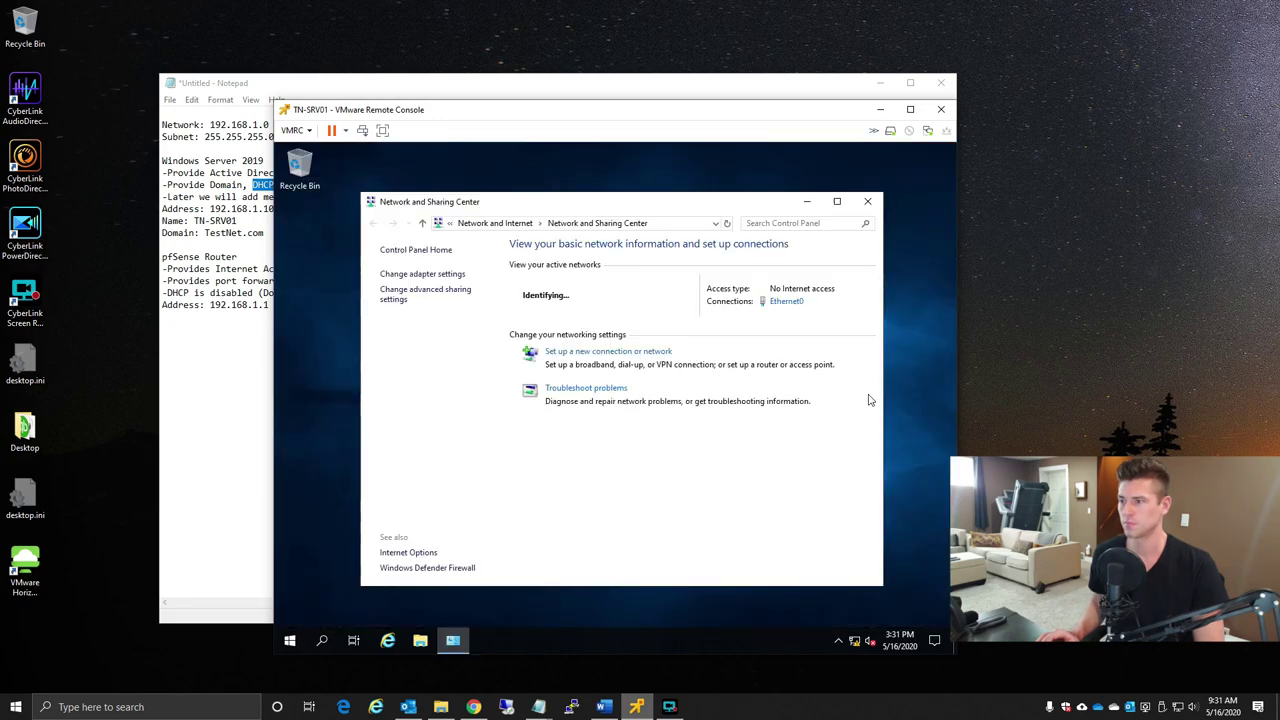
{"action": "left_click", "coordinate": [408, 274]}
- Open the TCP/IPv4 properties of the Ethernet0 adapter
{"action": "right_click", "coordinate": [443, 296]}
{"action": "left_click", "coordinate": [531, 422]}
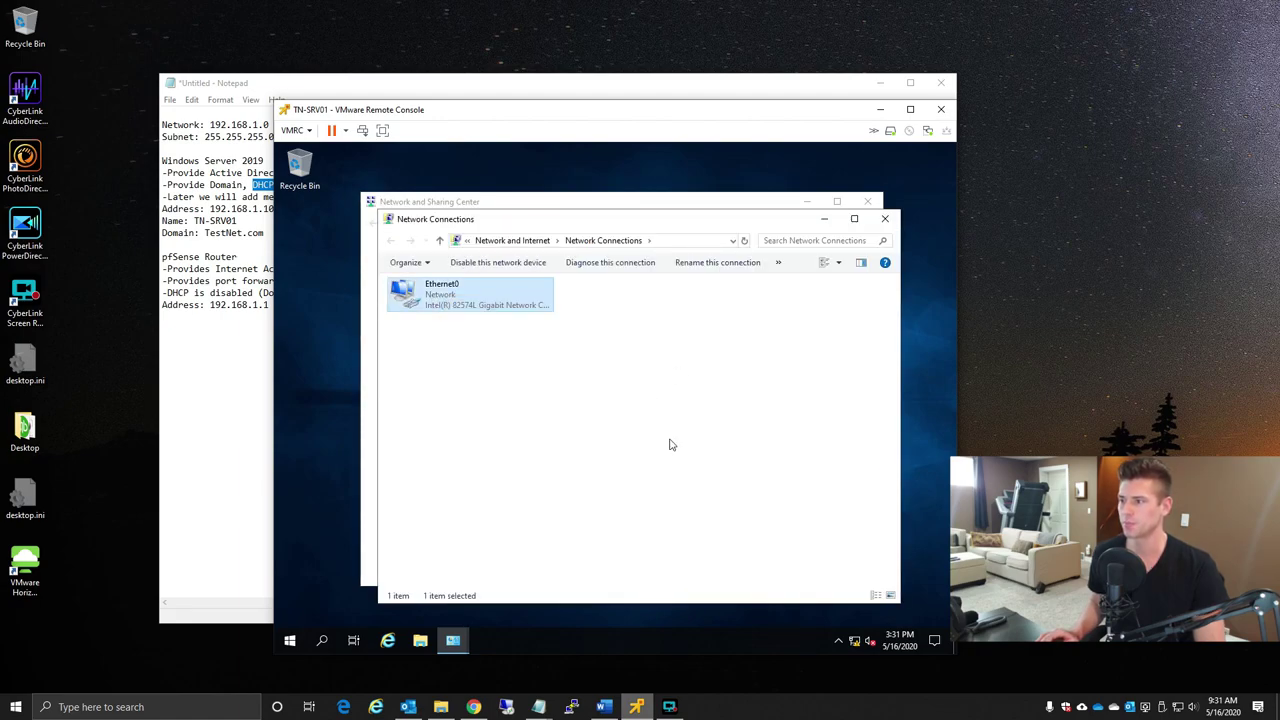
{"action": "left_click_drag", "start_coordinate": [549, 273], "coordinate": [743, 277]}
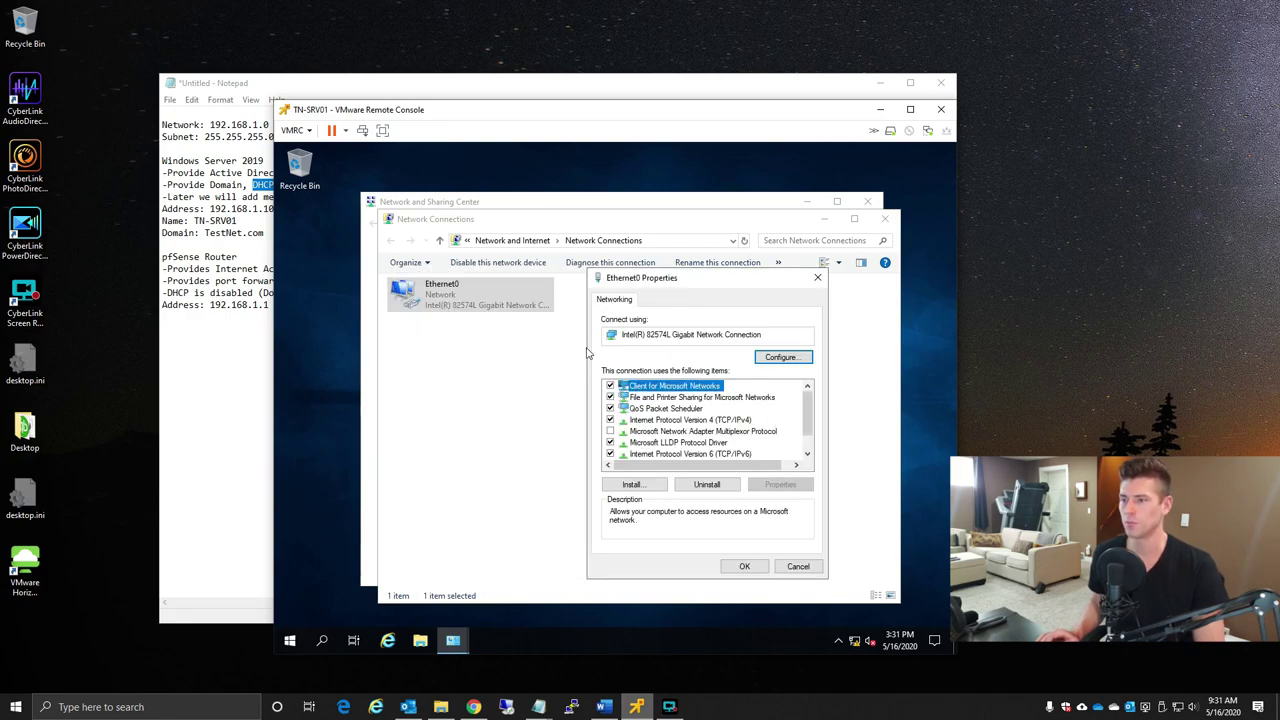
{"action": "left_click", "coordinate": [742, 420]}
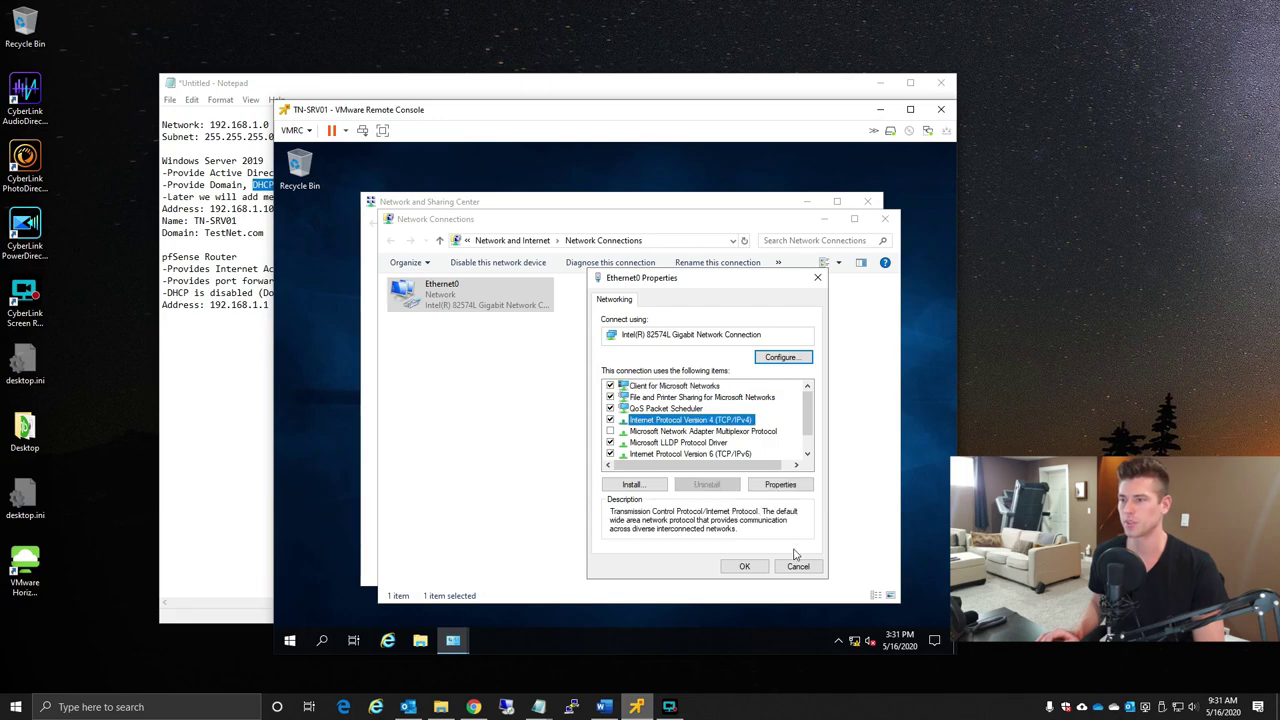
{"action": "left_click", "coordinate": [780, 484]}
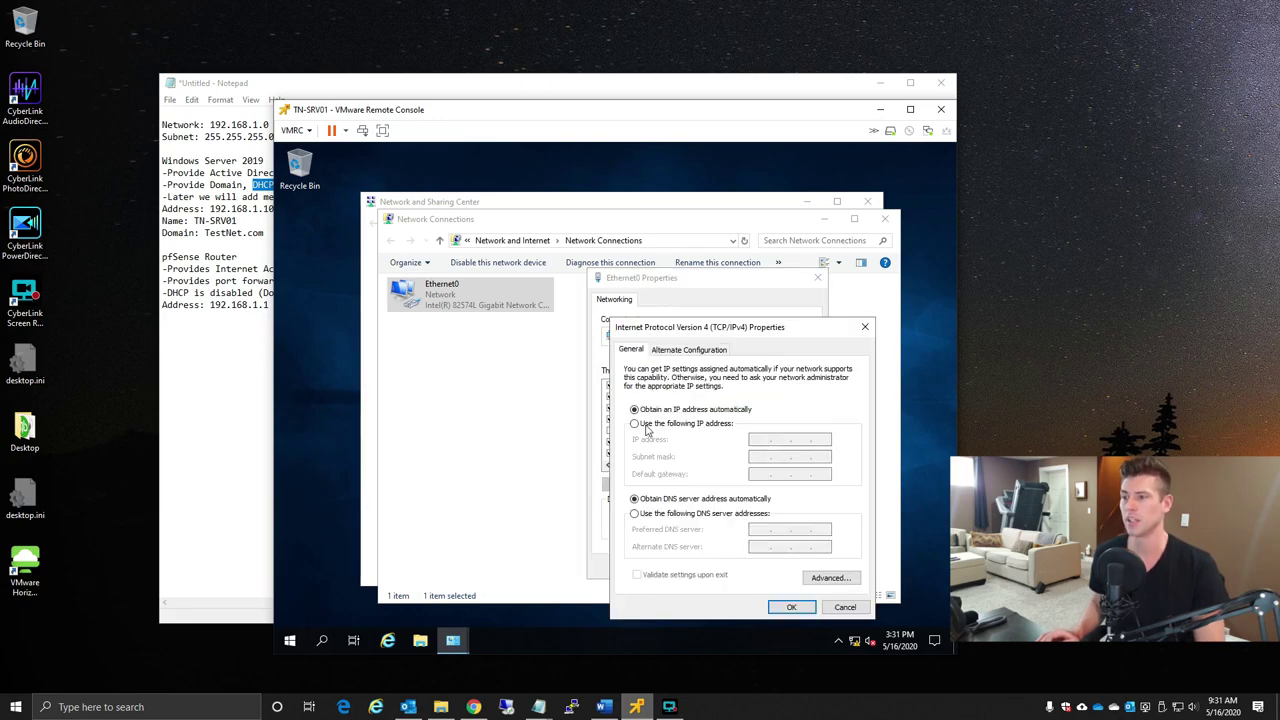
- Assign static IP 192.168.1.10 with mask 255.255.255.0, using the addresses planned in Notepad
{"action": "left_click", "coordinate": [646, 429]}
{"action": "left_click", "coordinate": [248, 305]}
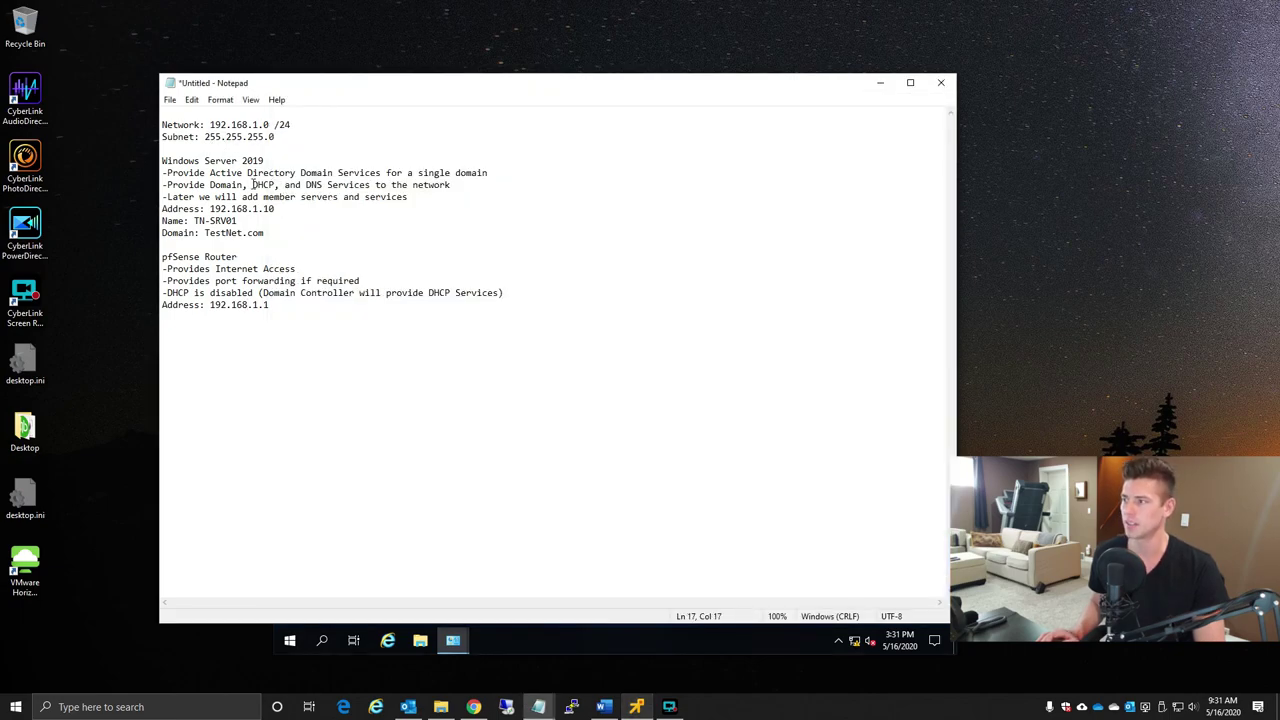
{"action": "left_click", "coordinate": [684, 708]}
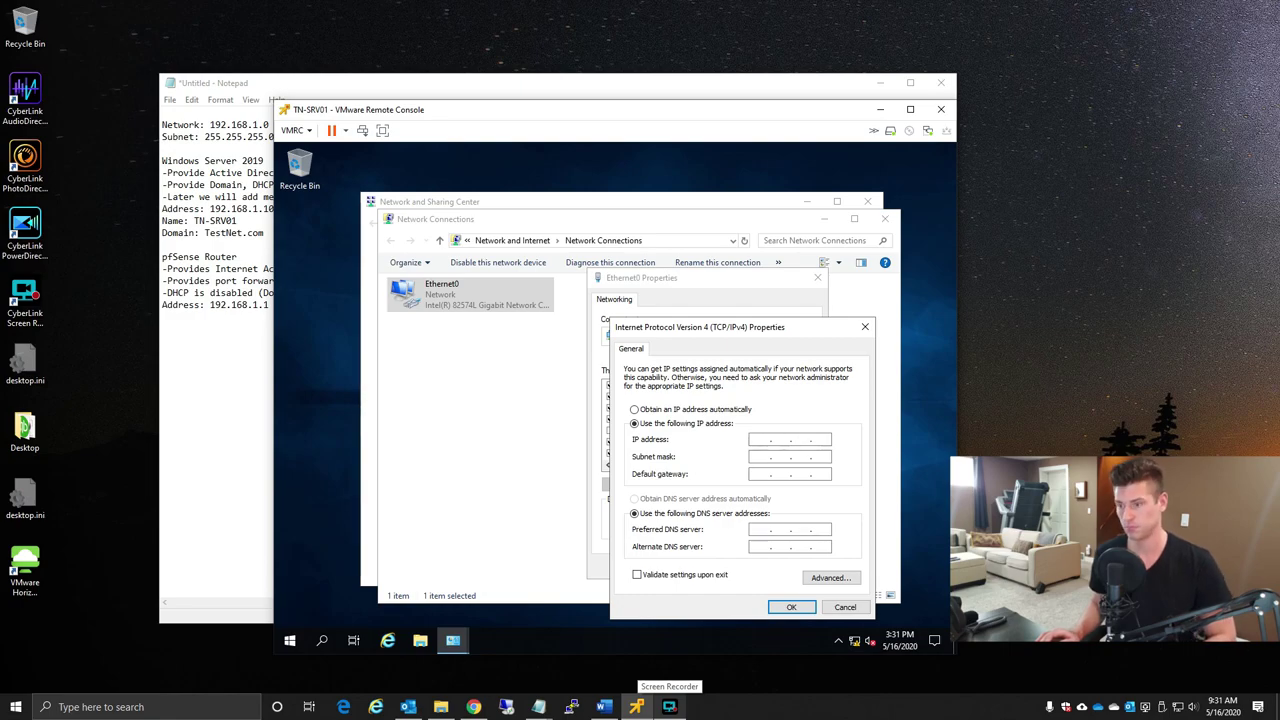
{"action": "type", "text": "192 . 168 . 1 . 10"}
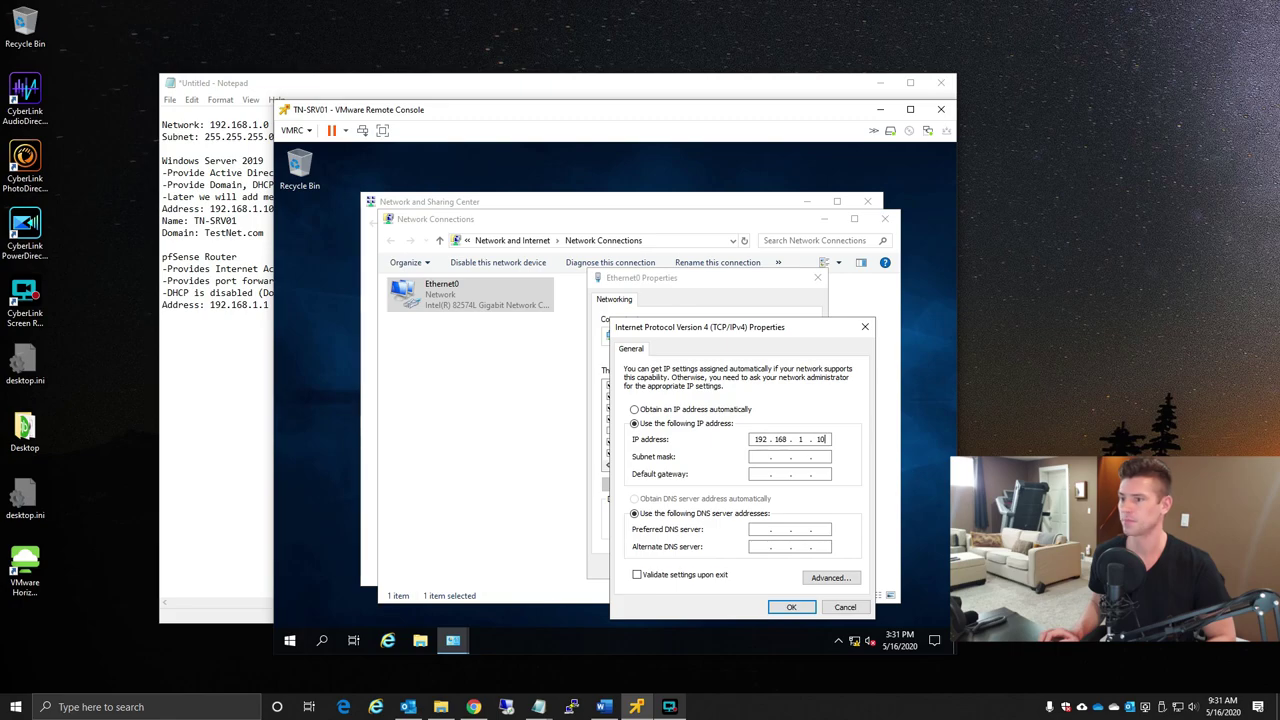
{"action": "key", "text": "Tab"}
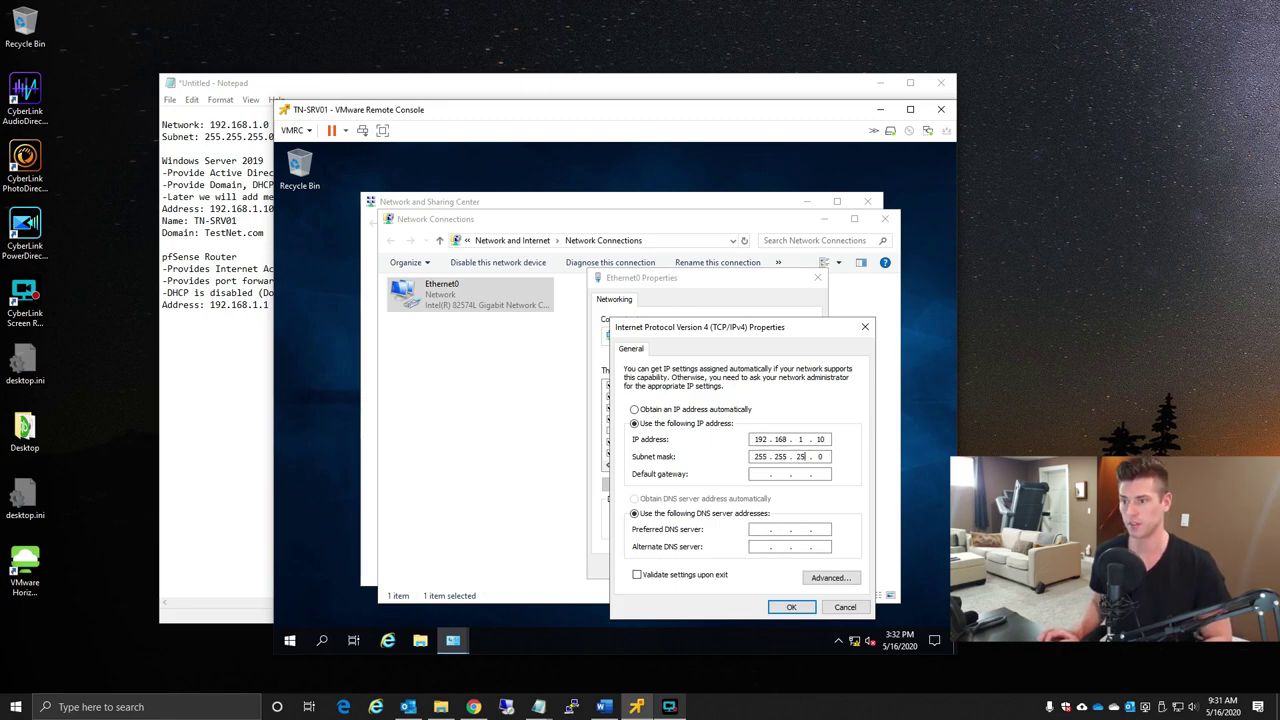
{"action": "type", "text": "5"}
{"action": "key", "text": "Tab"}
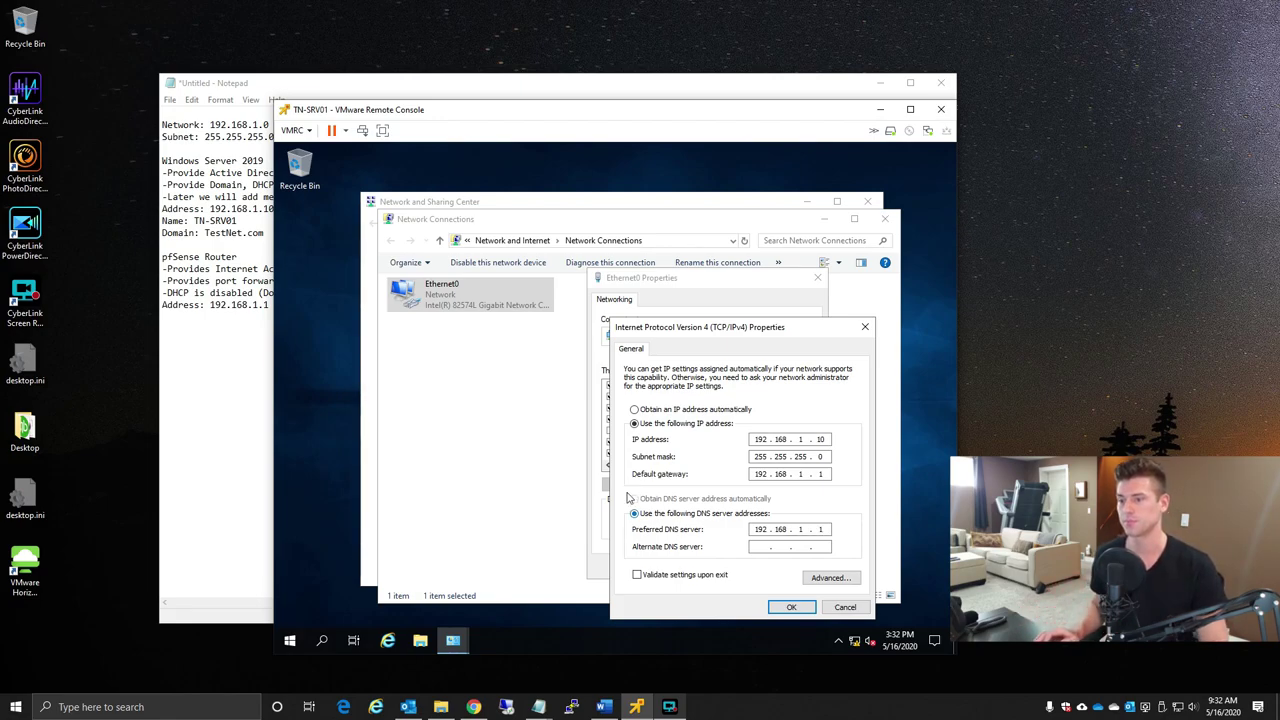
- Confirm the static IPv4 settings and close the Ethernet0 properties windows
{"action": "left_click", "coordinate": [790, 607]}
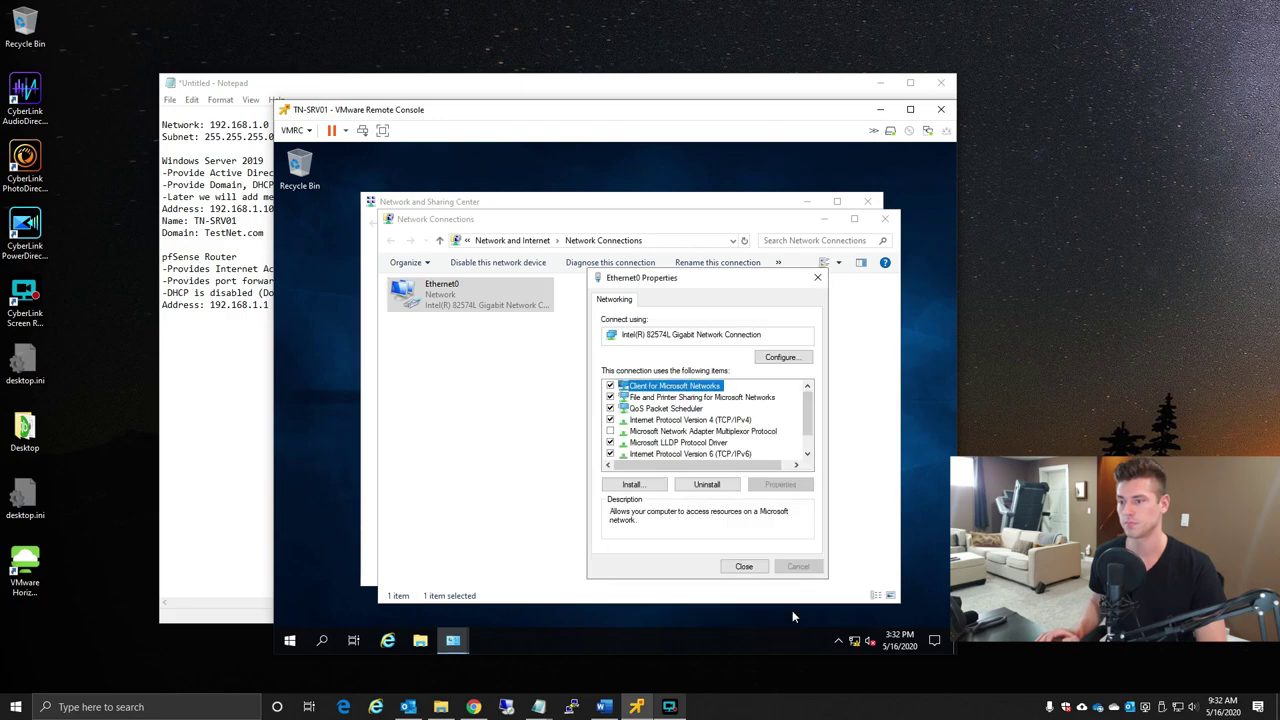
{"action": "left_click", "coordinate": [745, 567]}
{"action": "left_click", "coordinate": [737, 414]}
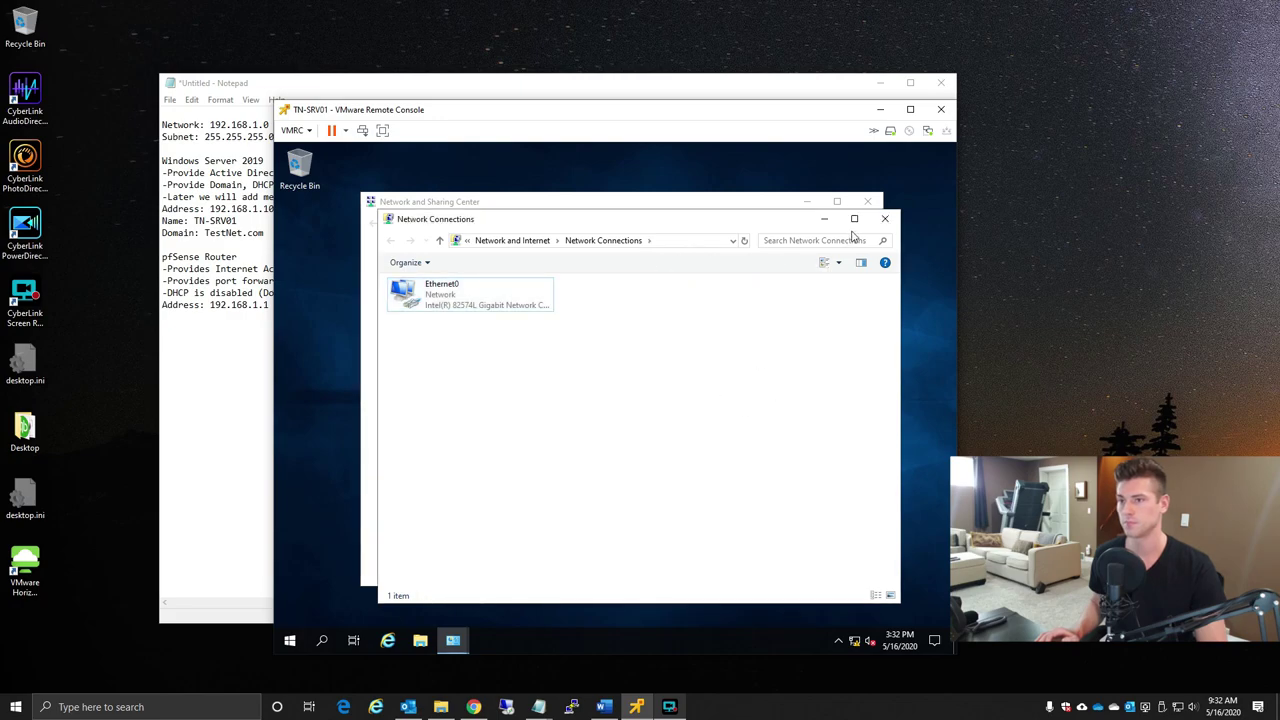
- Launch Server Manager from Start search and close Network and Sharing Center
{"action": "left_click", "coordinate": [290, 641]}
{"action": "type", "text": "server ma"}
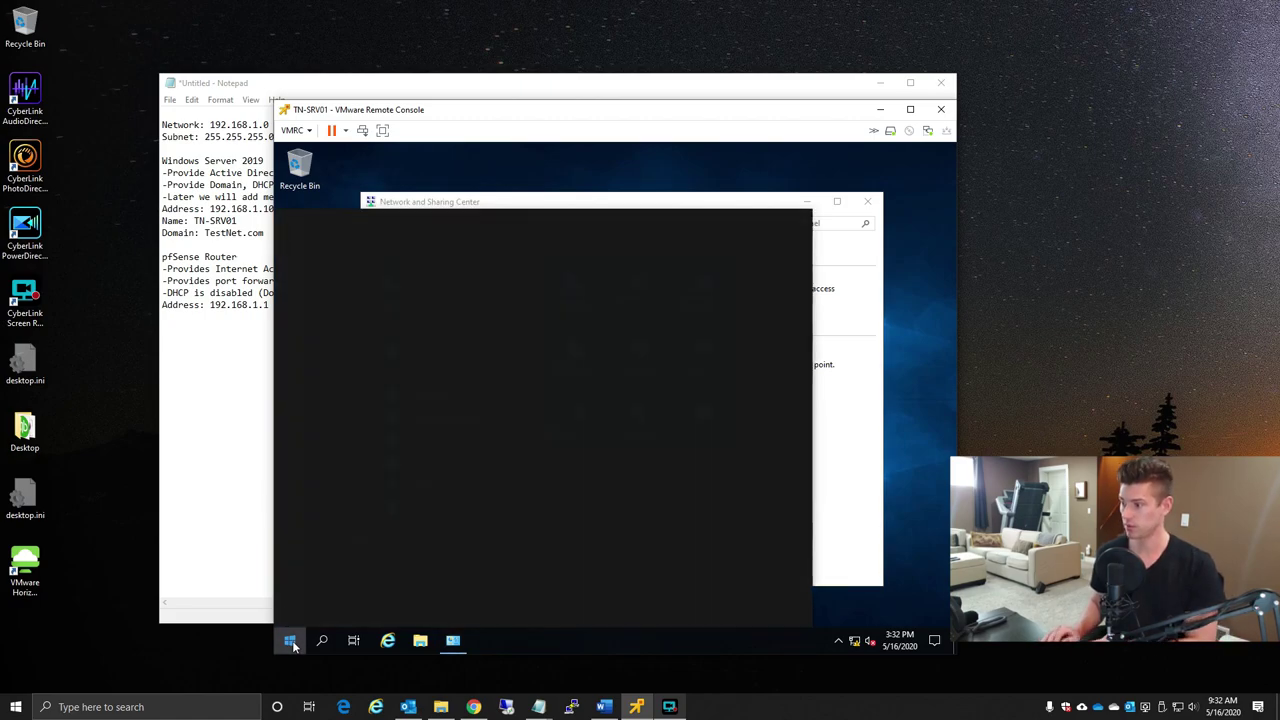
{"action": "type", "text": "nager"}
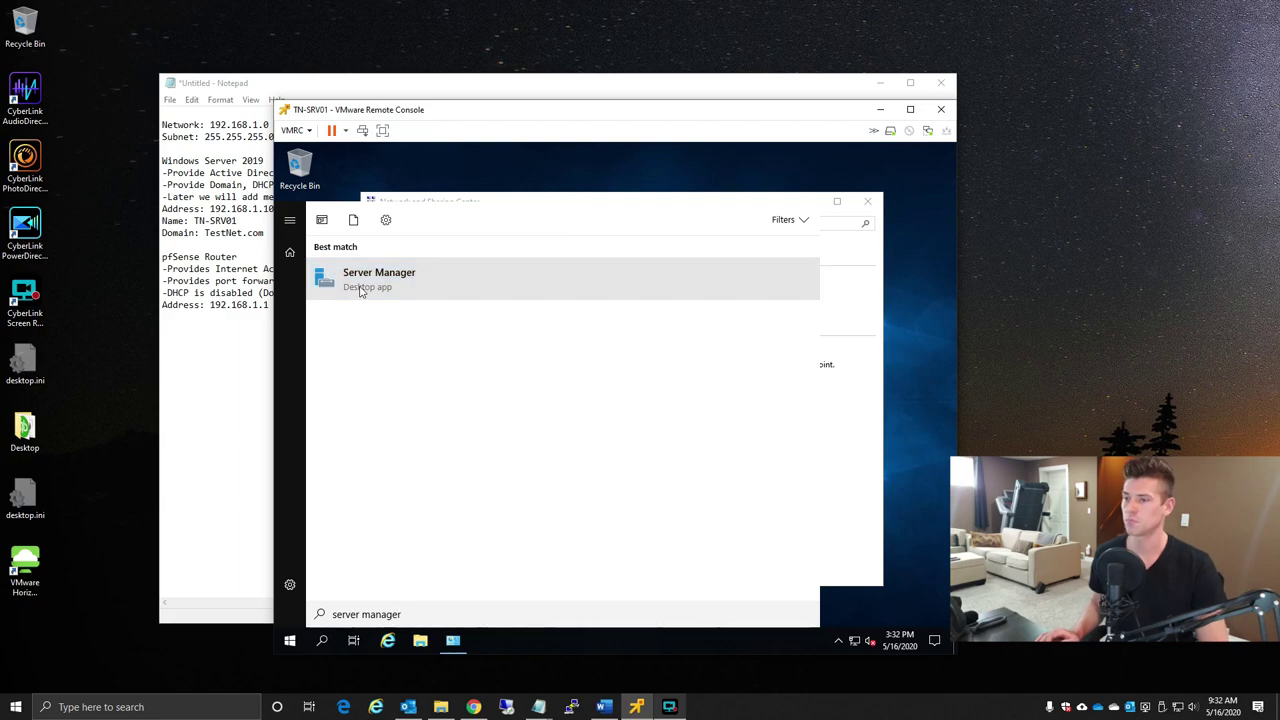
{"action": "left_click", "coordinate": [352, 290]}
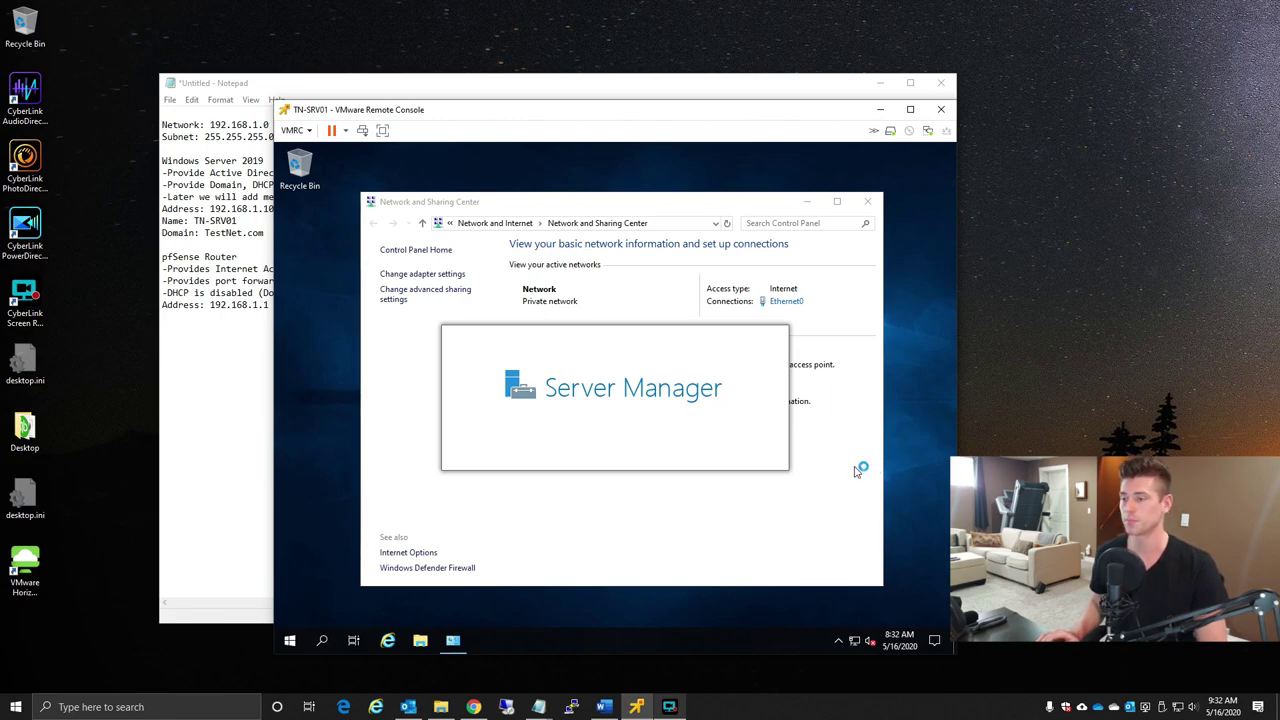
{"action": "left_click", "coordinate": [867, 201]}
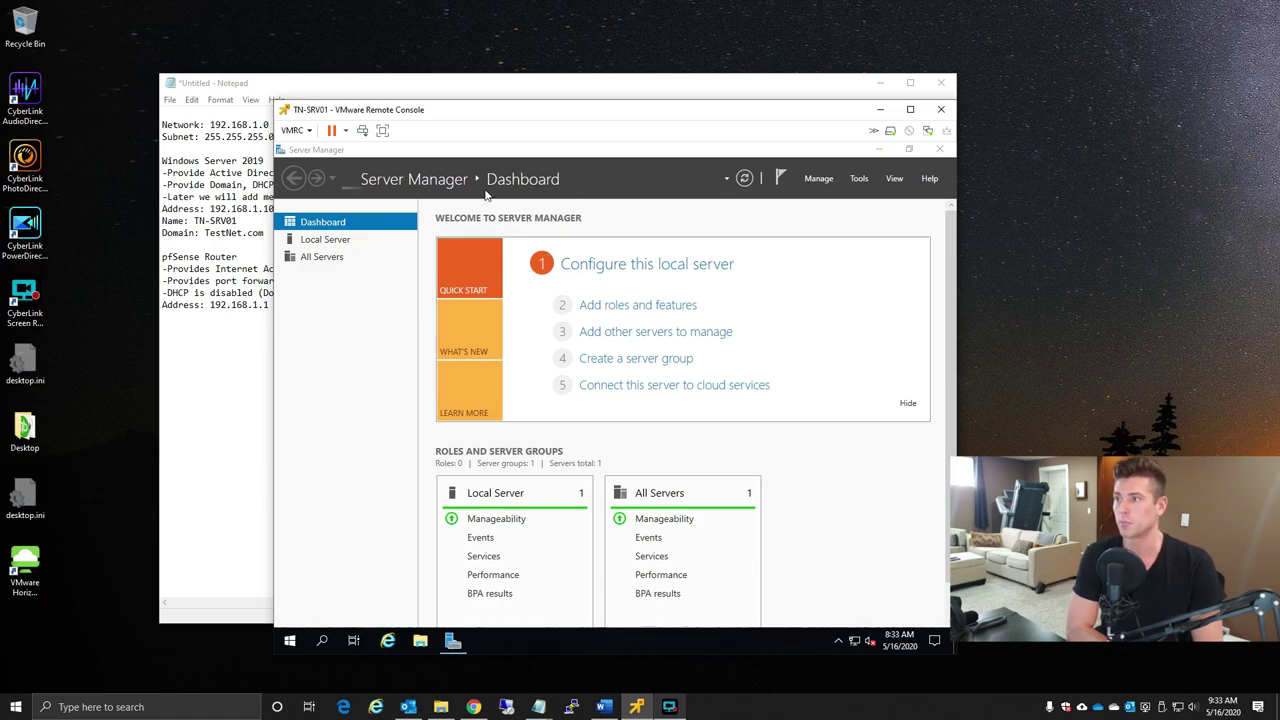
- On Local Server, turn IE Enhanced Security Configuration off for both Administrators and Users
{"action": "left_click", "coordinate": [321, 241]}
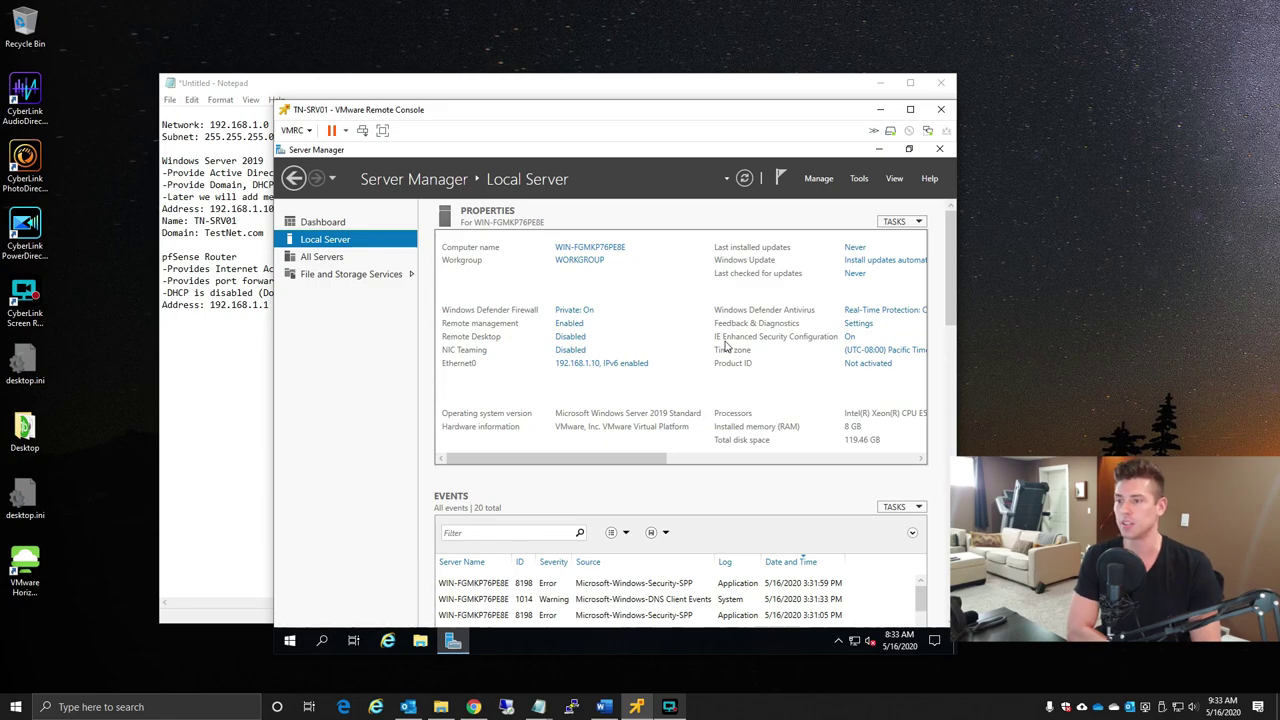
{"action": "left_click", "coordinate": [851, 342]}
{"action": "left_click", "coordinate": [537, 372]}
{"action": "left_click", "coordinate": [535, 456]}
{"action": "left_click", "coordinate": [665, 517]}
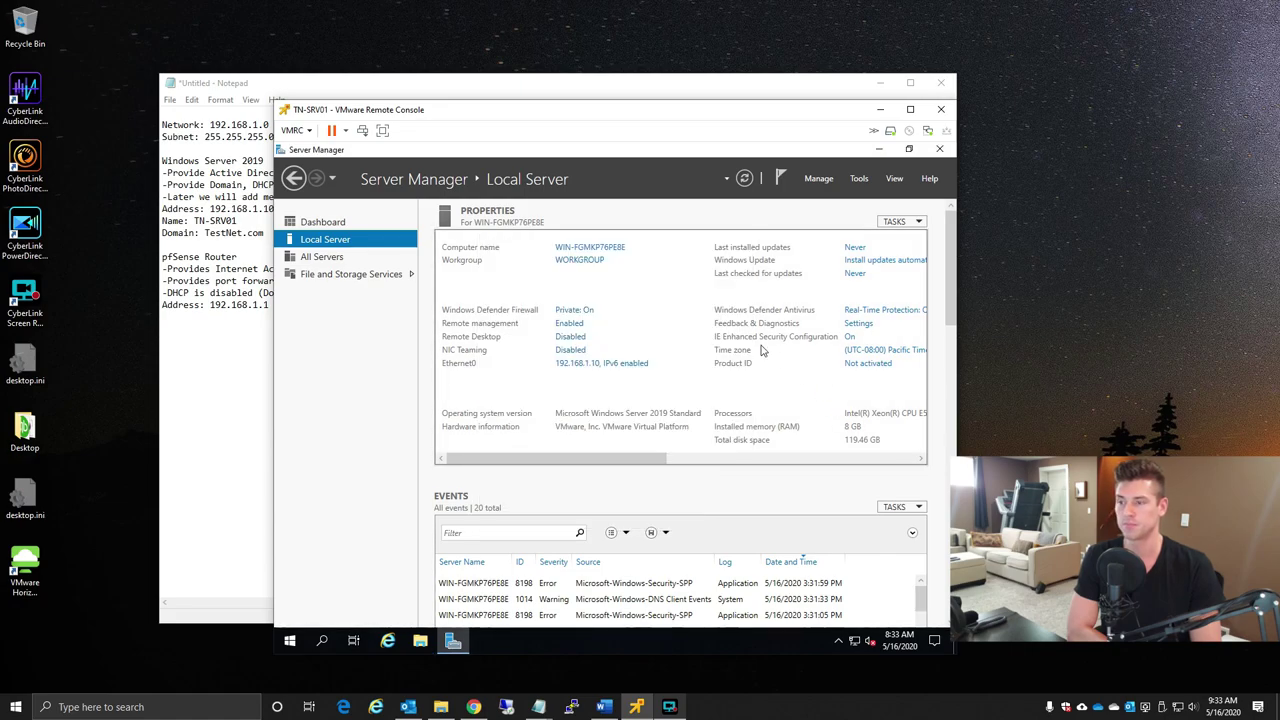
- Set the server's time zone to (UTC-07:00) Mountain Time (US & Canada)
{"action": "left_click", "coordinate": [909, 356]}
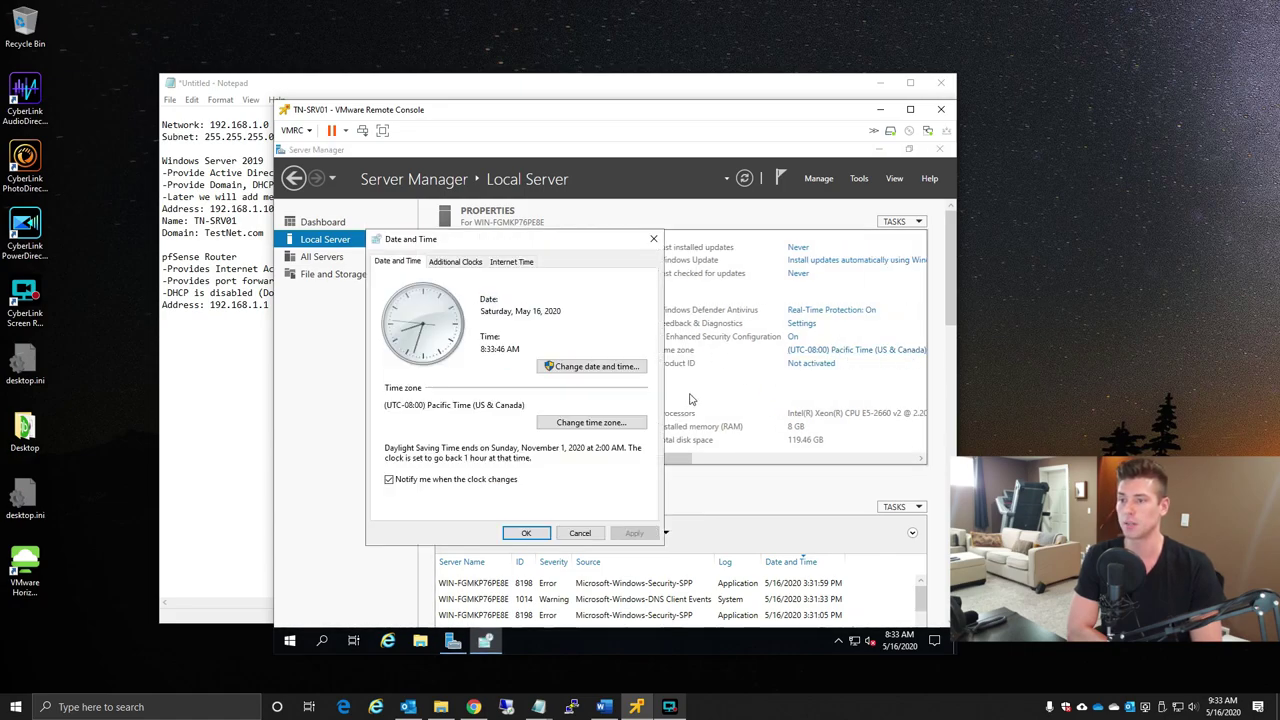
{"action": "left_click", "coordinate": [599, 424]}
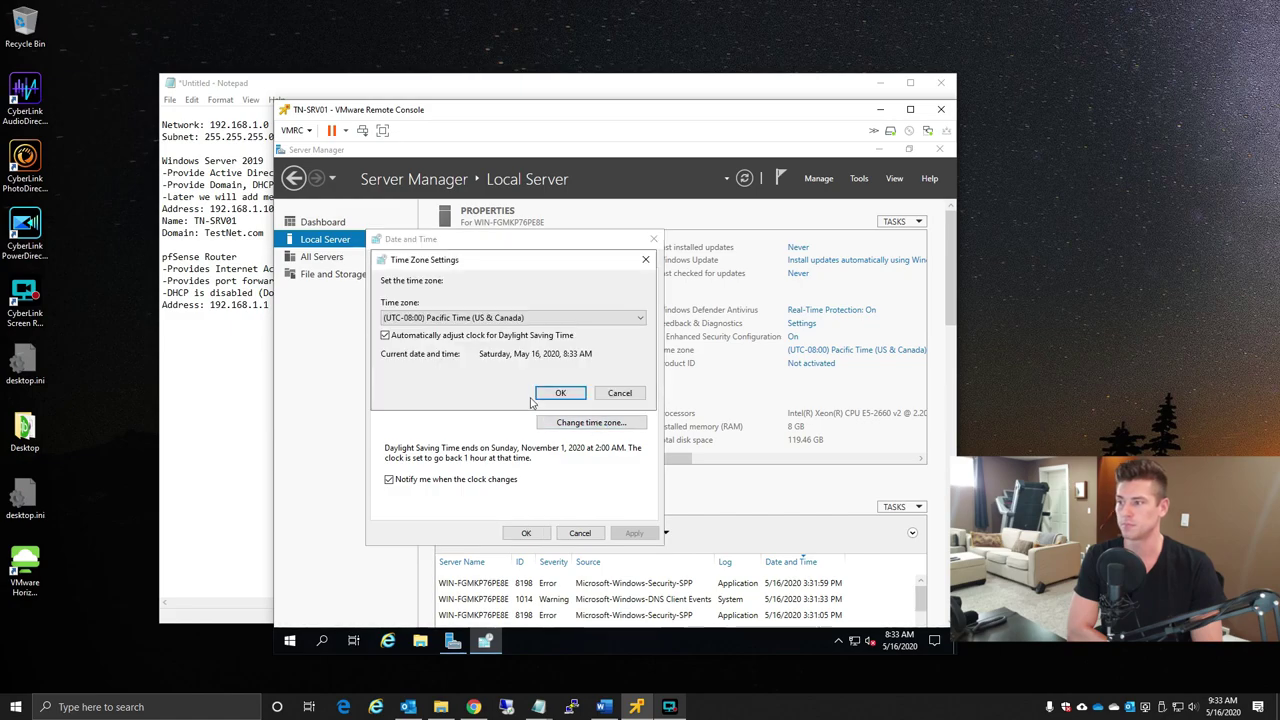
{"action": "left_click", "coordinate": [488, 318]}
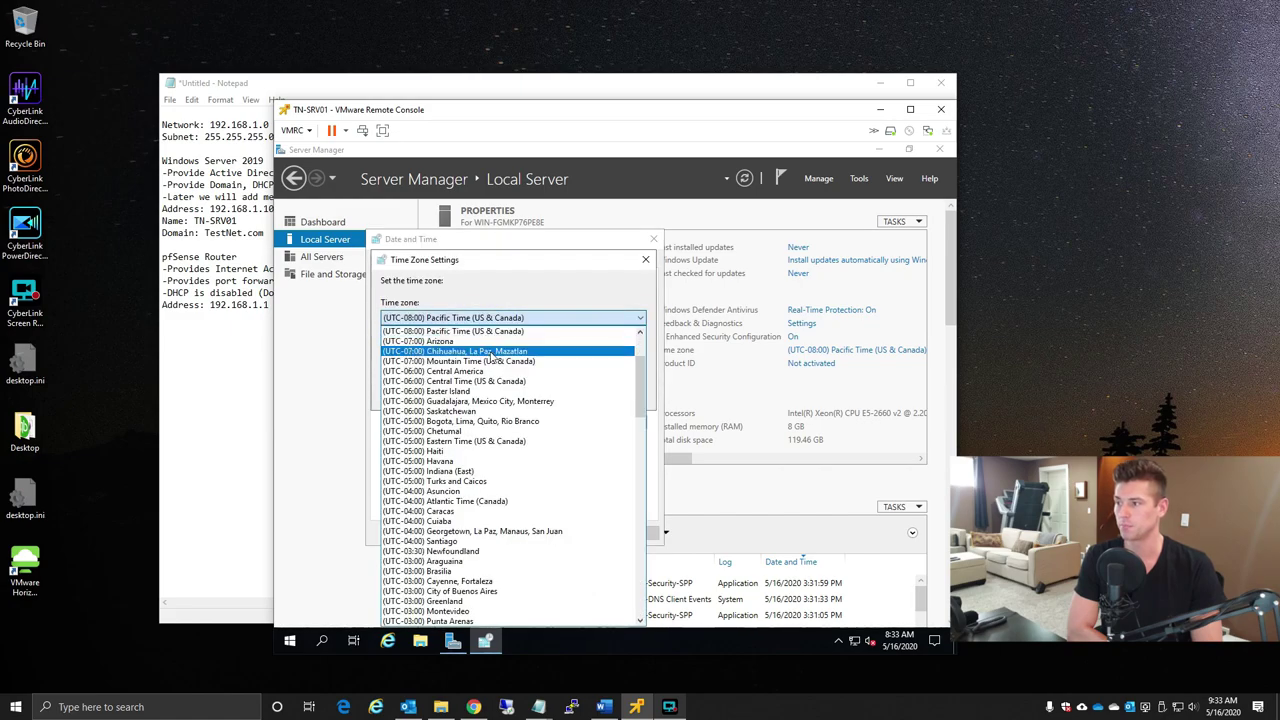
{"action": "left_click", "coordinate": [578, 362]}
{"action": "left_click", "coordinate": [562, 393]}
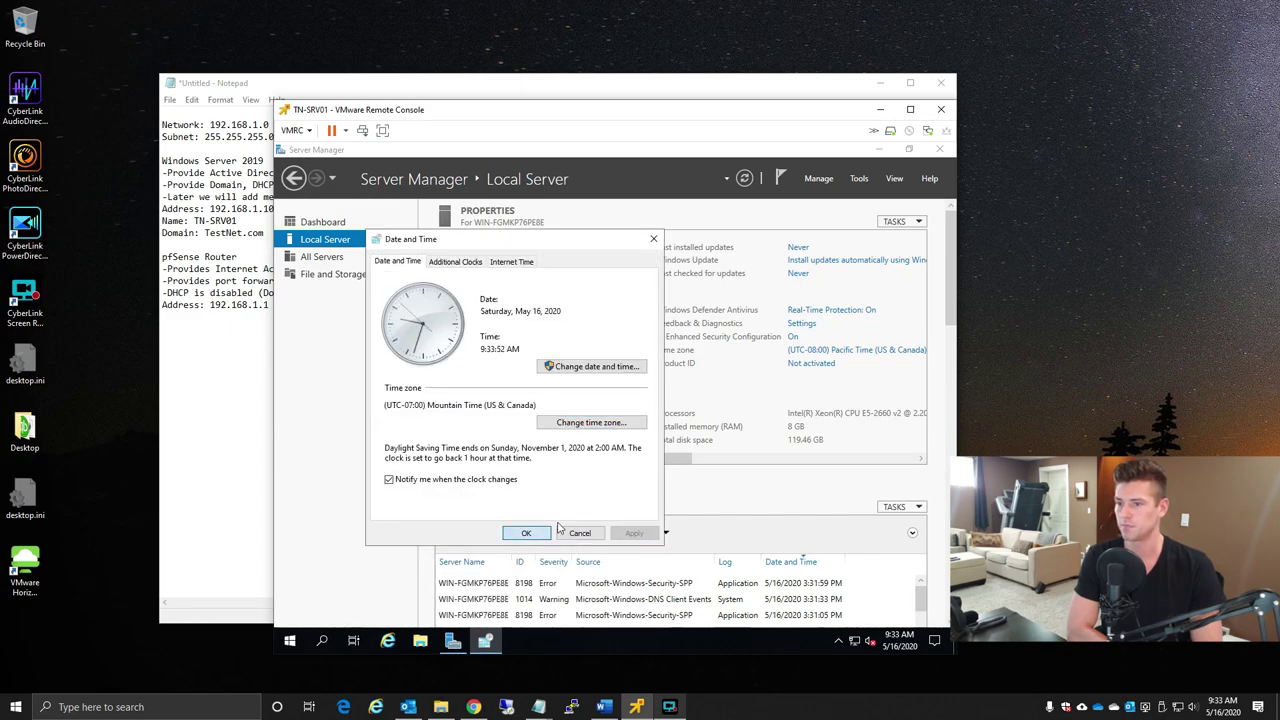
{"action": "left_click", "coordinate": [526, 533]}
{"action": "left_click_drag", "start_coordinate": [670, 457], "coordinate": [644, 457]}
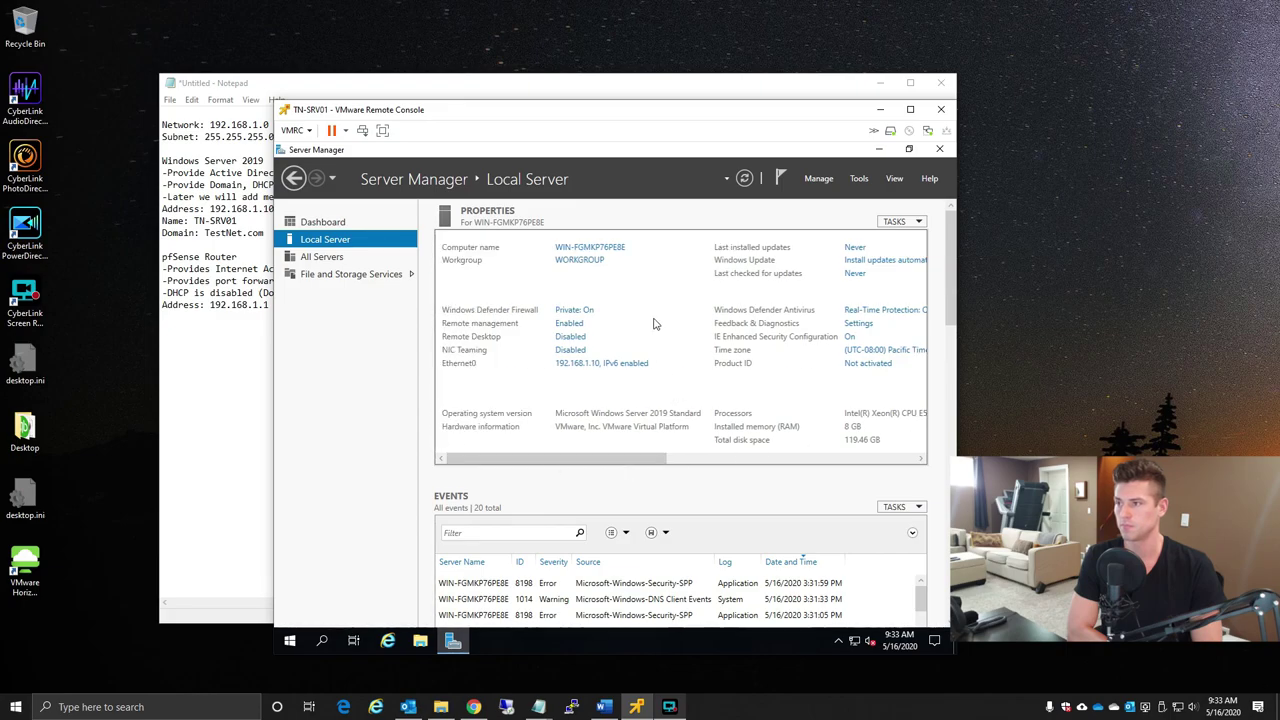
- Rename the computer to TN-SRV01 in System Properties
{"action": "left_click", "coordinate": [592, 248]}
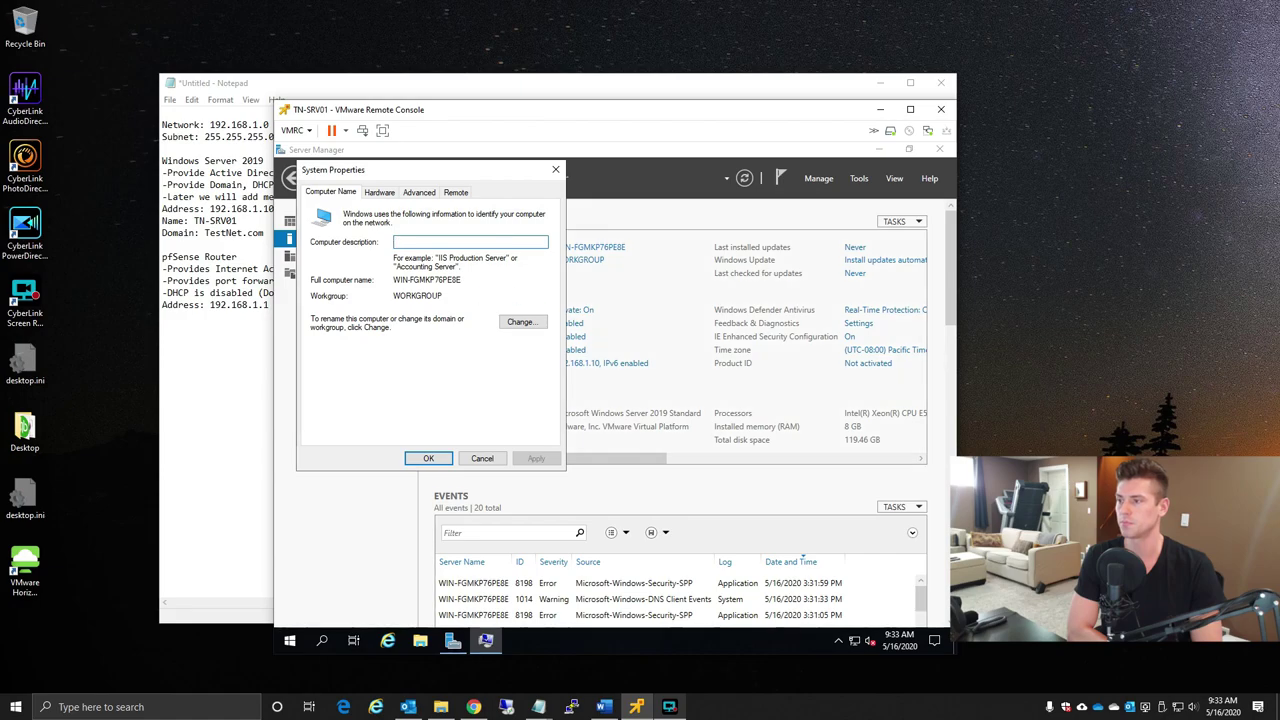
{"action": "left_click_drag", "start_coordinate": [497, 170], "coordinate": [608, 196]}
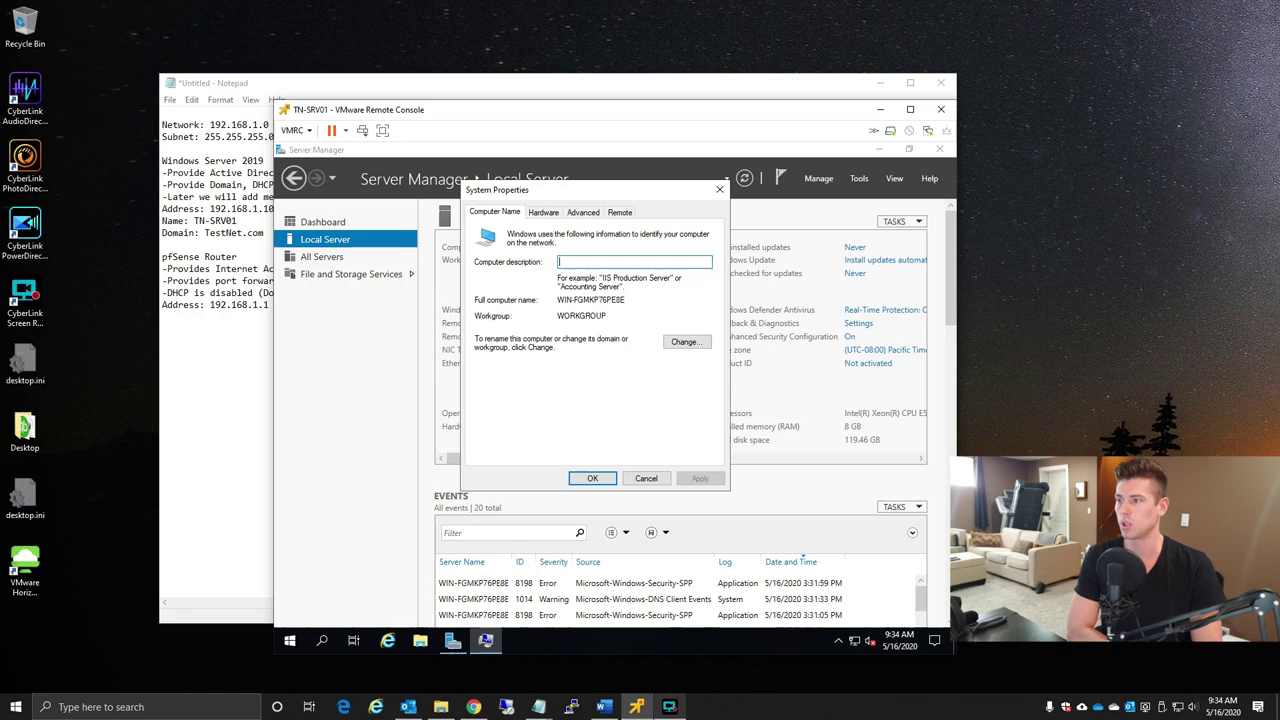
{"action": "left_click", "coordinate": [684, 342]}
{"action": "left_click", "coordinate": [560, 289]}
{"action": "double_click", "coordinate": [560, 289]}
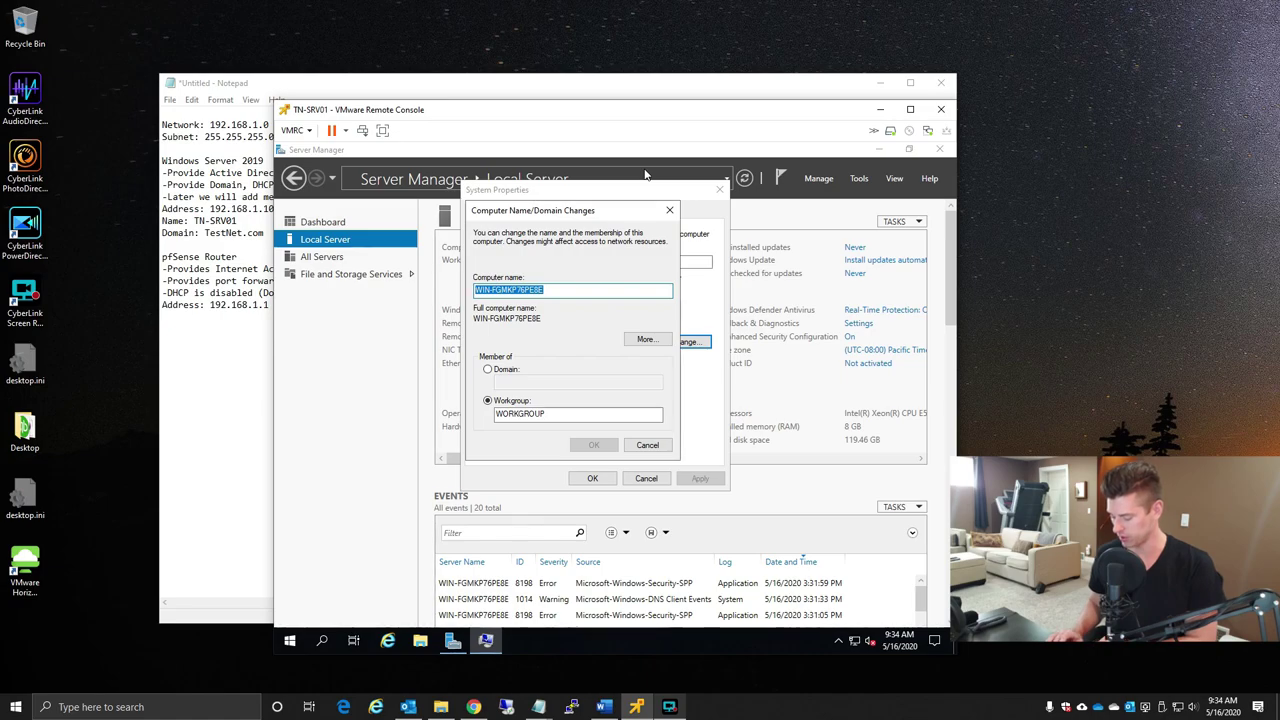
{"action": "type", "text": "TN-SRV01"}
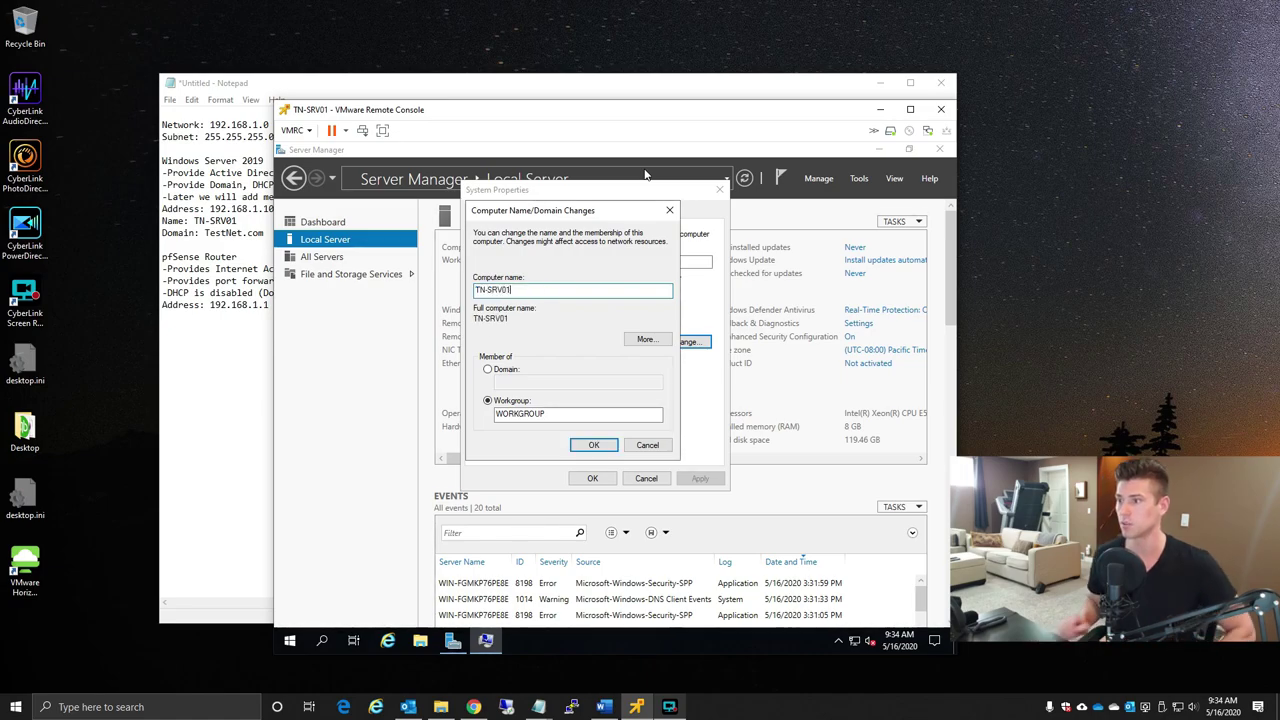
{"action": "left_click", "coordinate": [570, 412]}
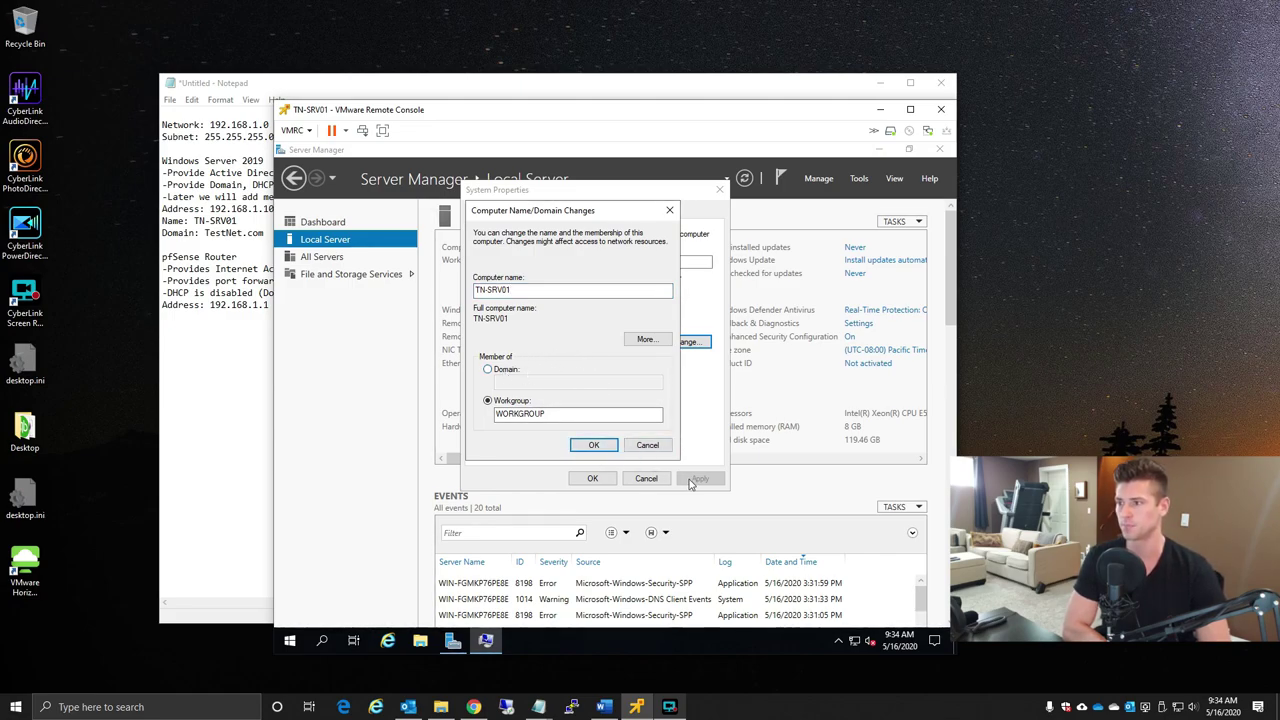
{"action": "left_click", "coordinate": [612, 445]}
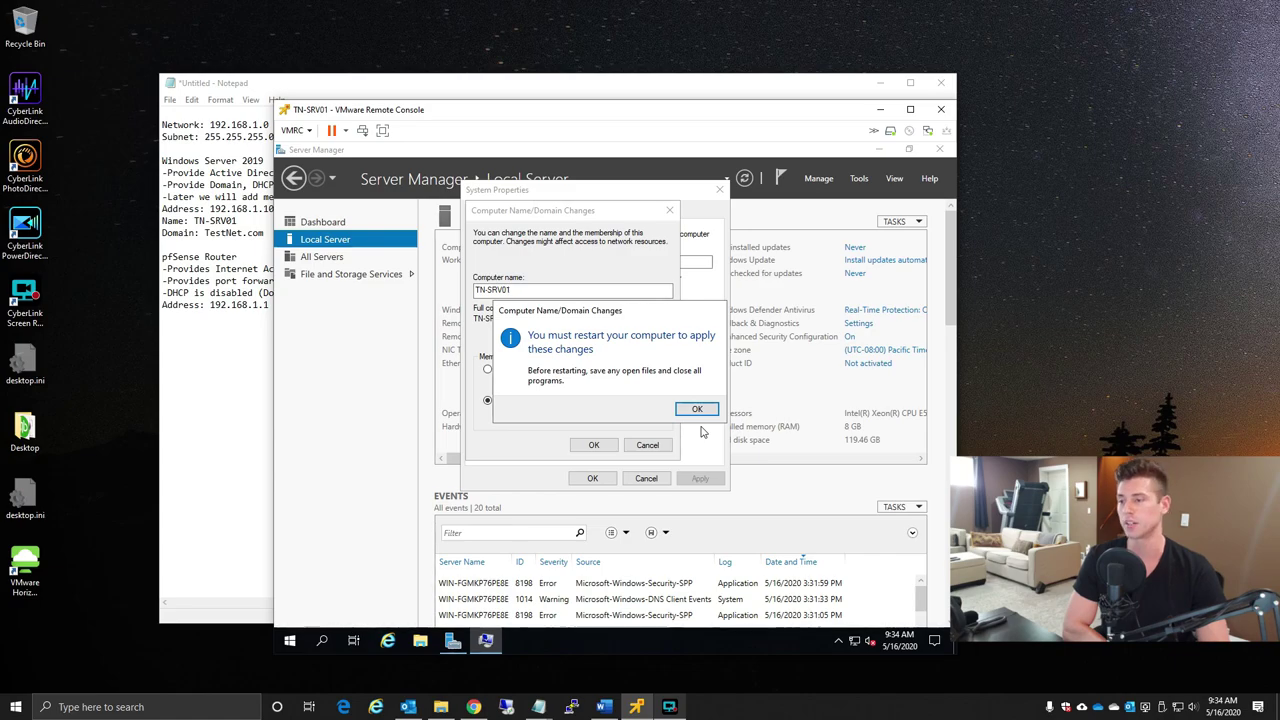
- Acknowledge the restart notice, choose Restart Later, and close Server Manager
{"action": "left_click", "coordinate": [697, 409]}
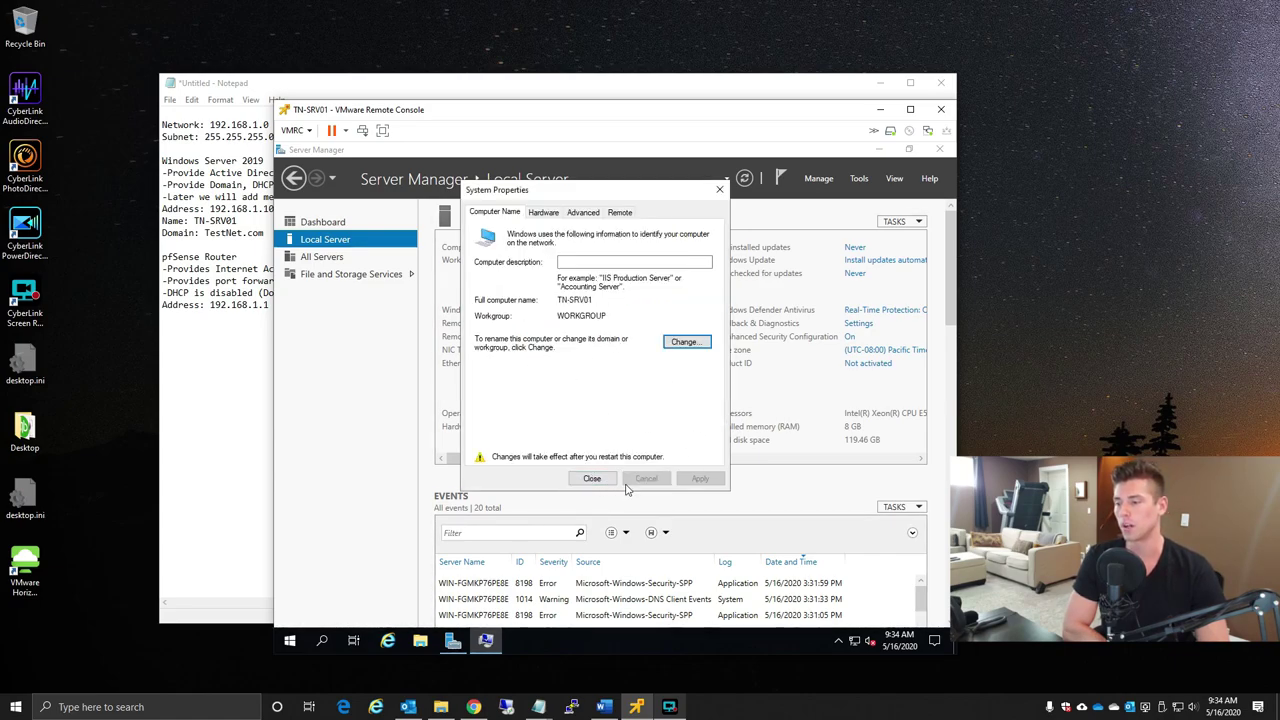
{"action": "key", "text": "Return"}
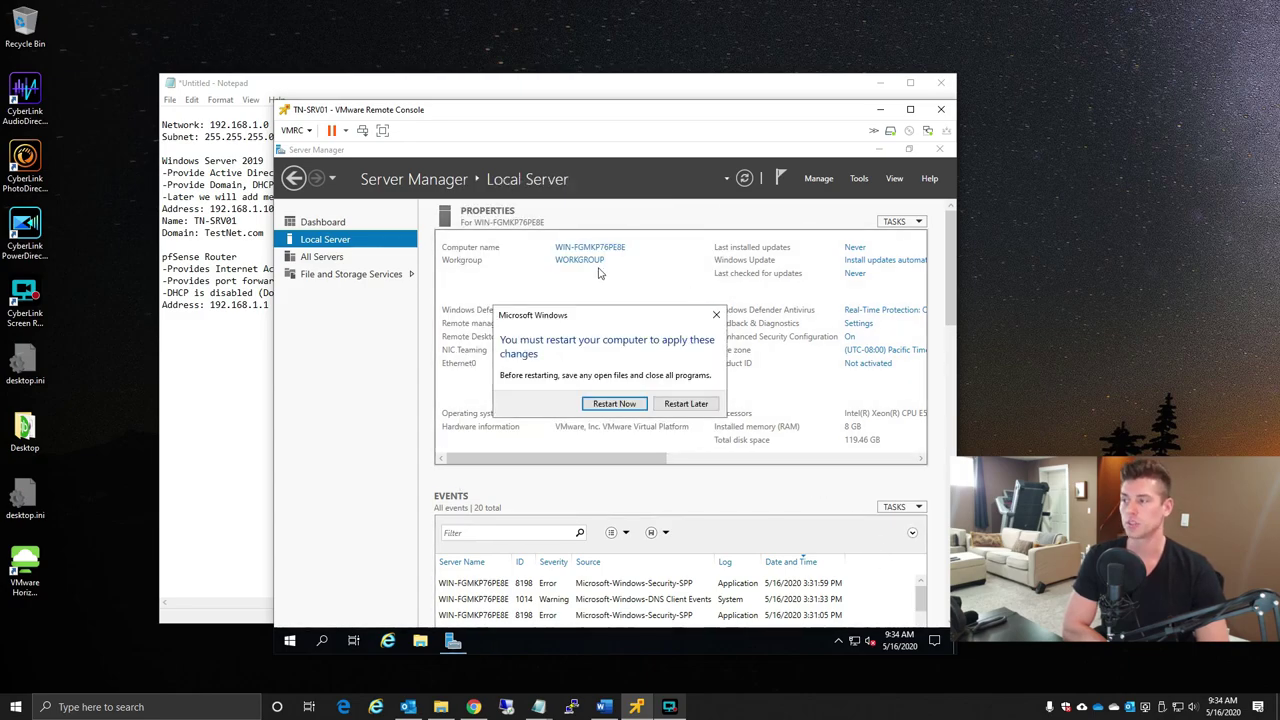
{"action": "left_click", "coordinate": [686, 403]}
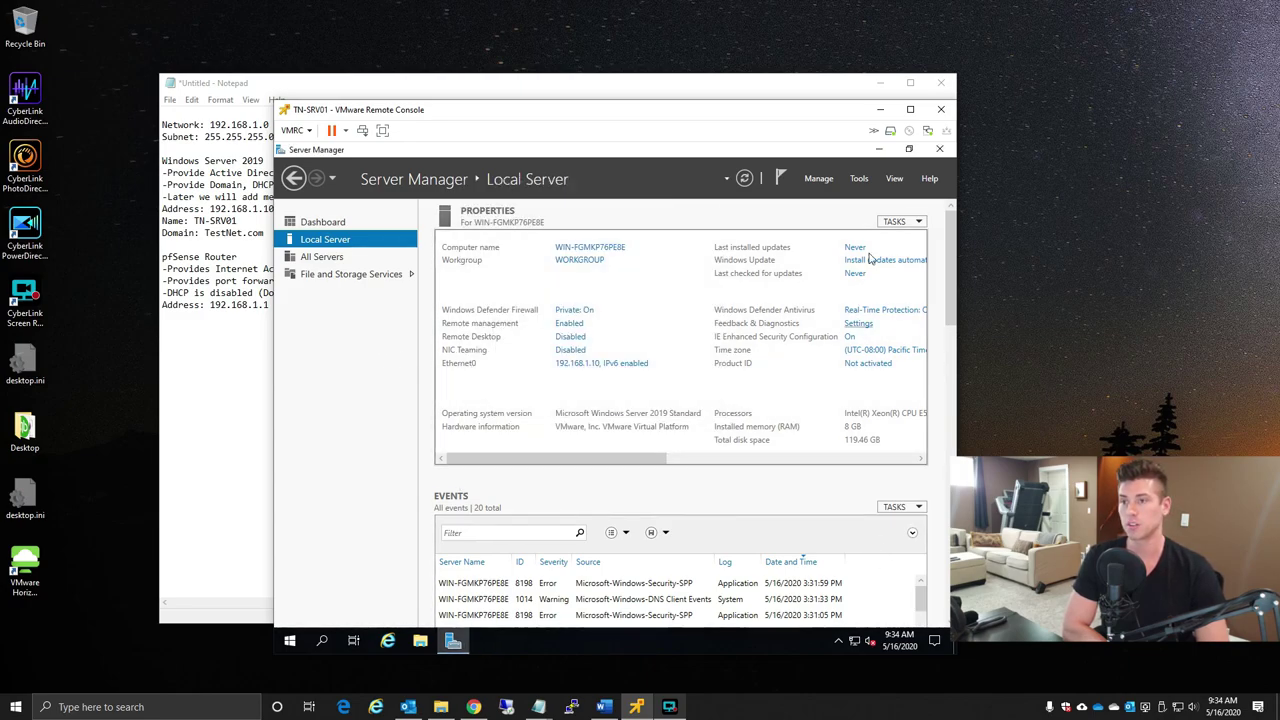
{"action": "left_click", "coordinate": [942, 150]}
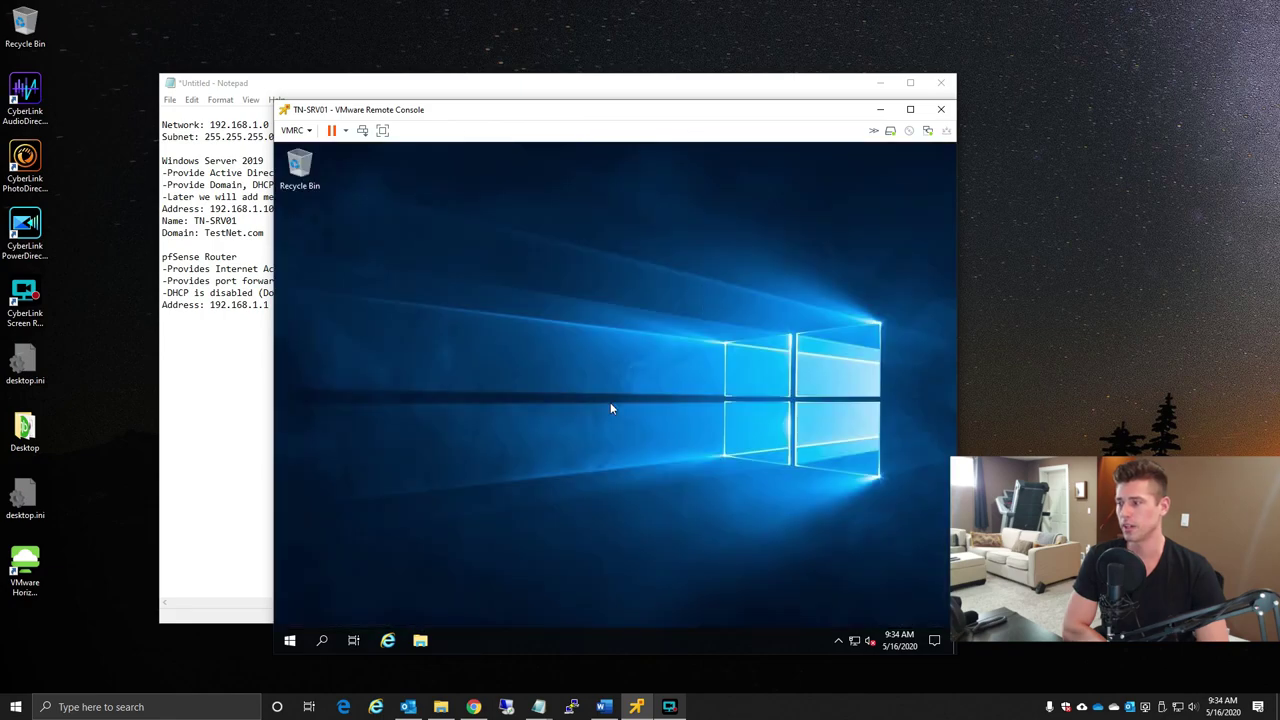
- Launch Internet Explorer with recommended settings and load google.com
{"action": "left_click", "coordinate": [388, 640]}
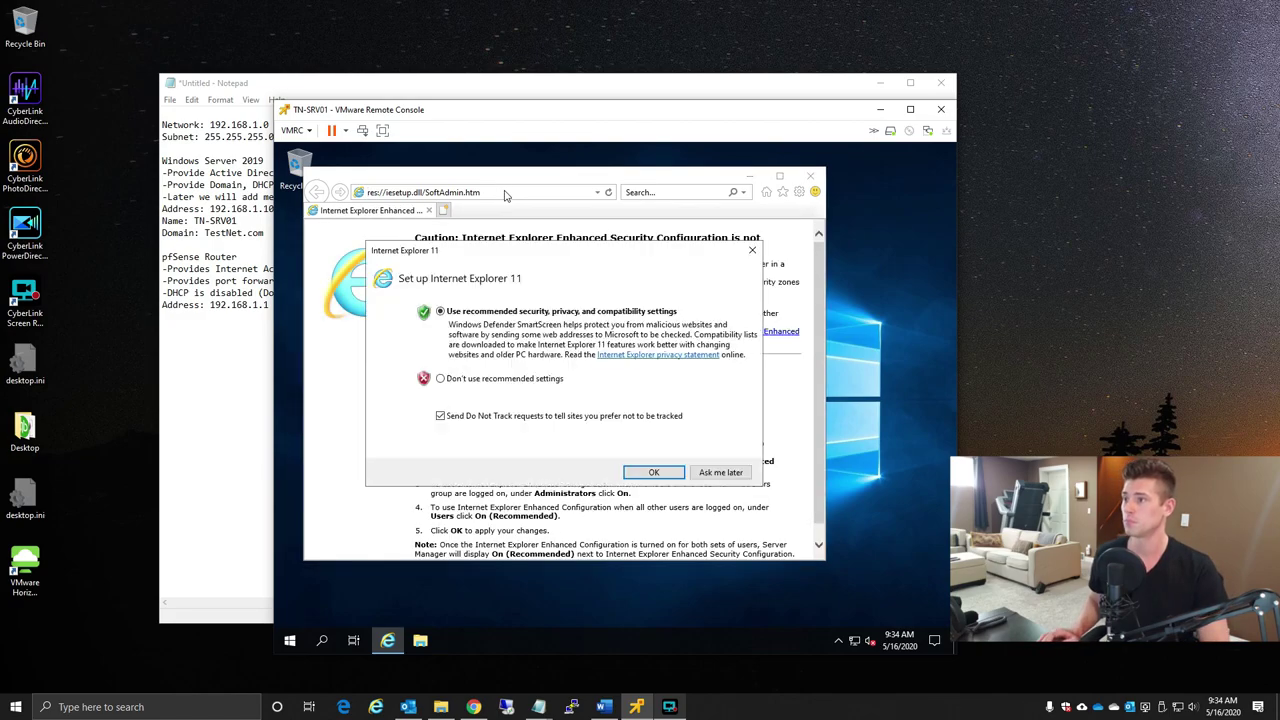
{"action": "left_click", "coordinate": [653, 472]}
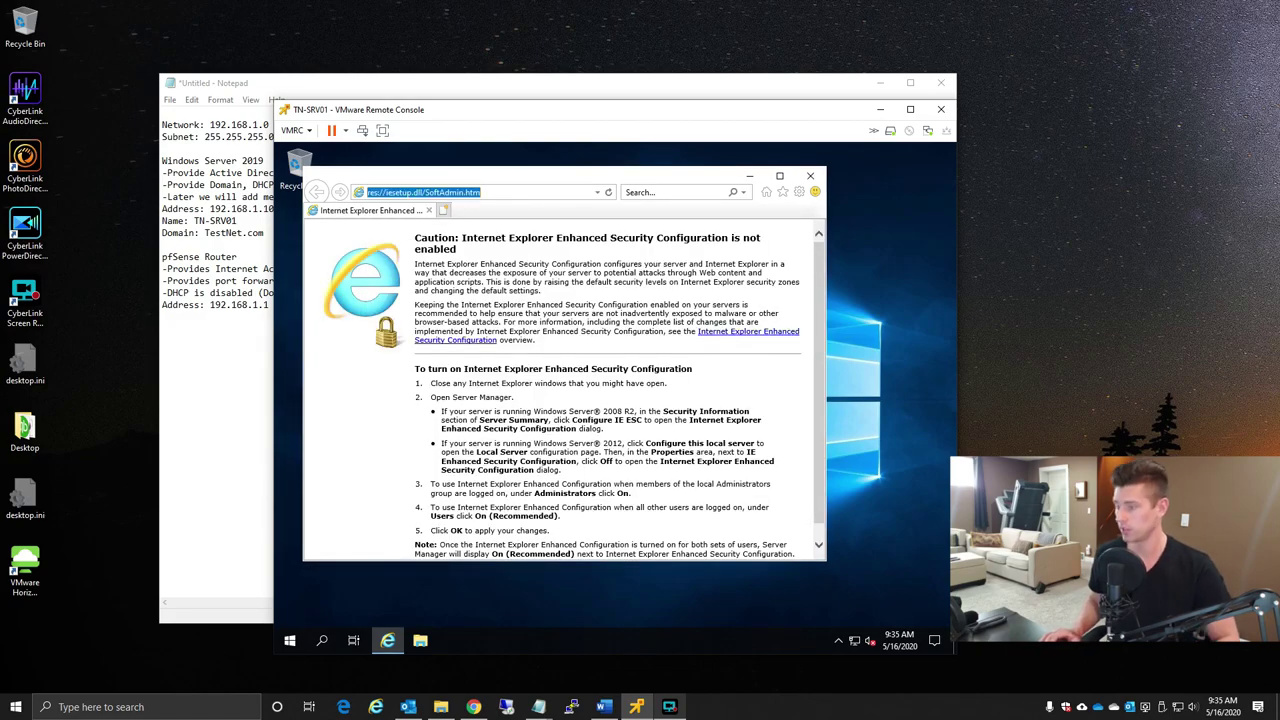
{"action": "type", "text": "google.com"}
{"action": "key", "text": "Return"}
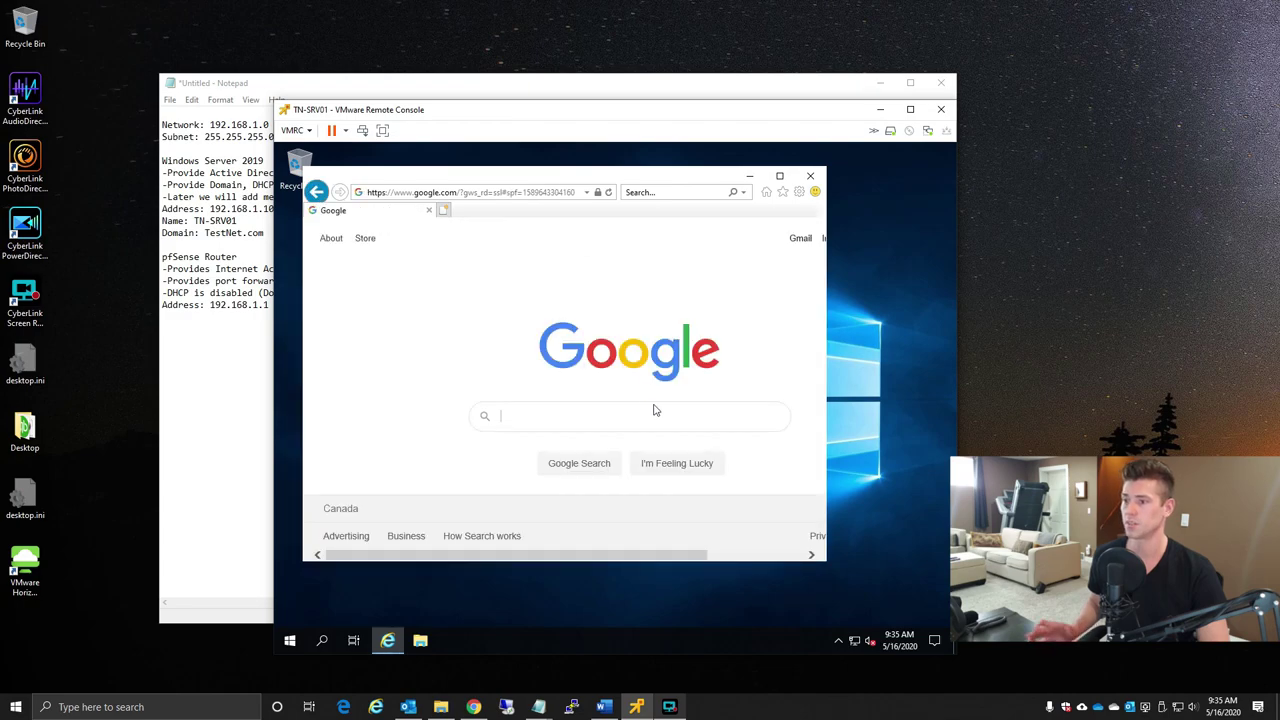
- Close Internet Explorer and restart the server from Start > Power, confirming the shutdown reason
{"action": "left_click", "coordinate": [812, 178]}
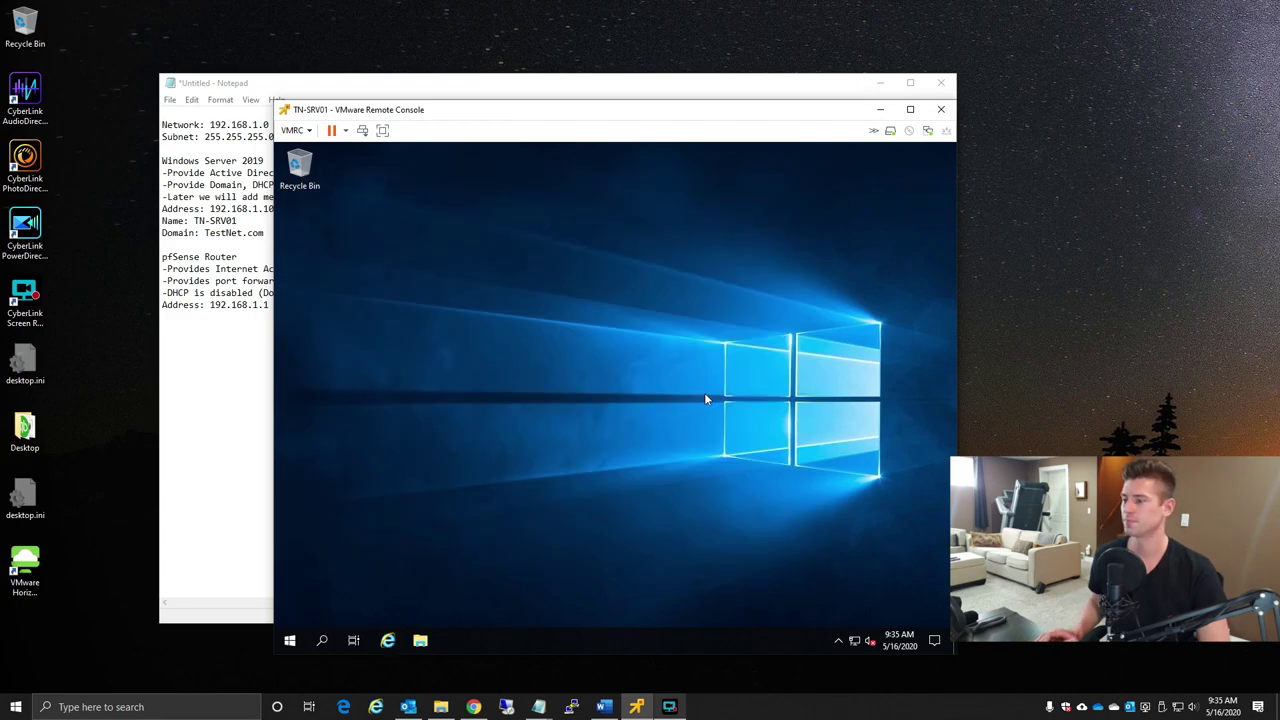
{"action": "left_click", "coordinate": [293, 641]}
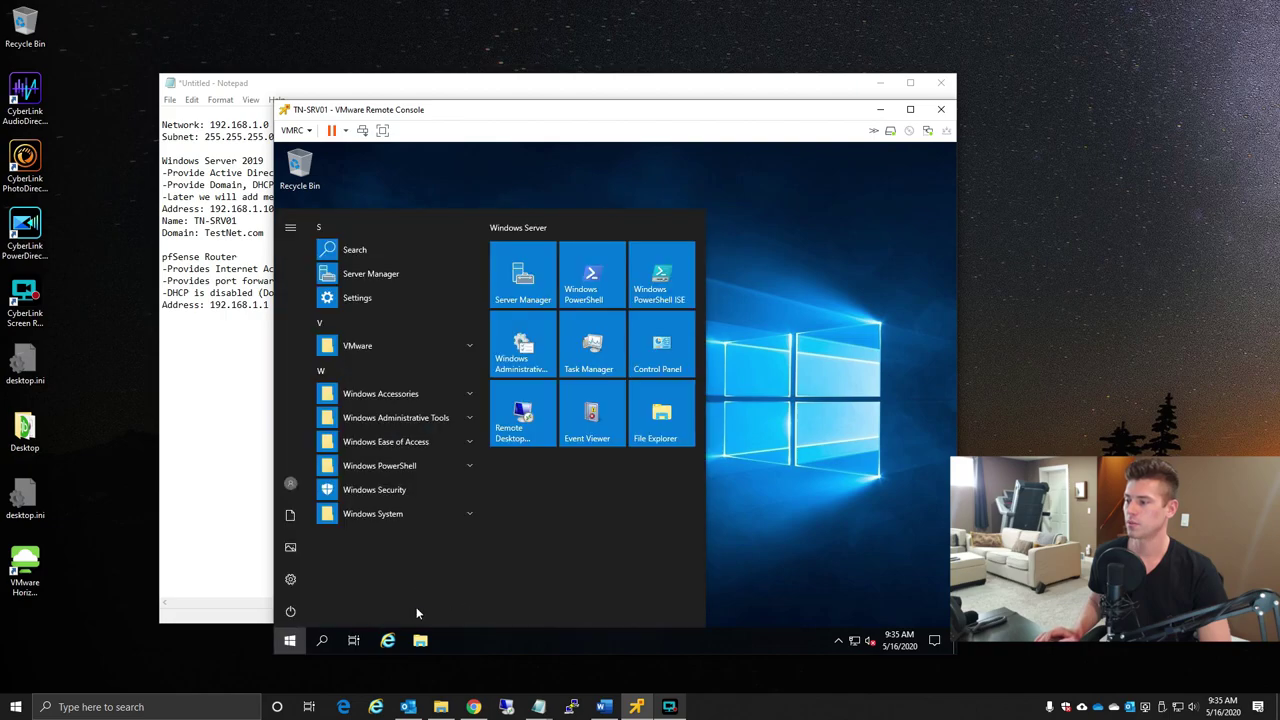
{"action": "left_click", "coordinate": [288, 614]}
{"action": "left_click", "coordinate": [340, 575]}
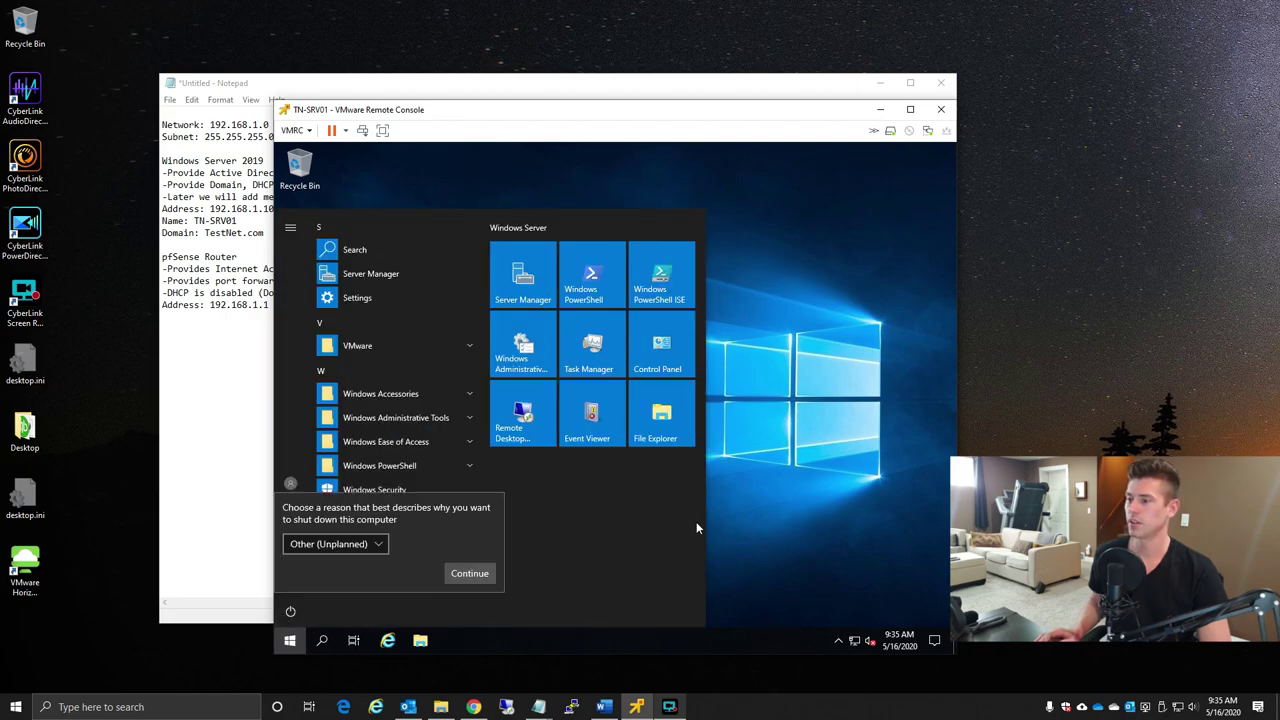
{"action": "left_click", "coordinate": [468, 574]}
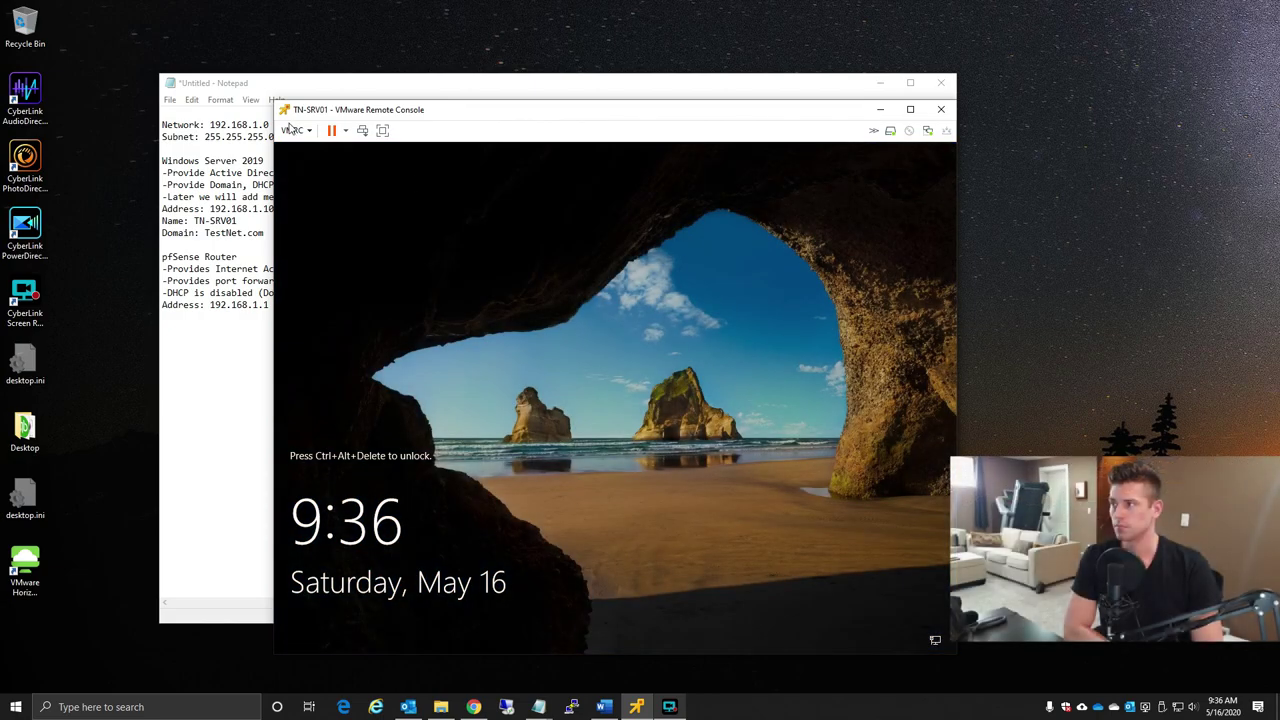
- Send Ctrl+Alt+Del from the VMRC menu and sign in with the Administrator password
{"action": "left_click", "coordinate": [294, 130]}
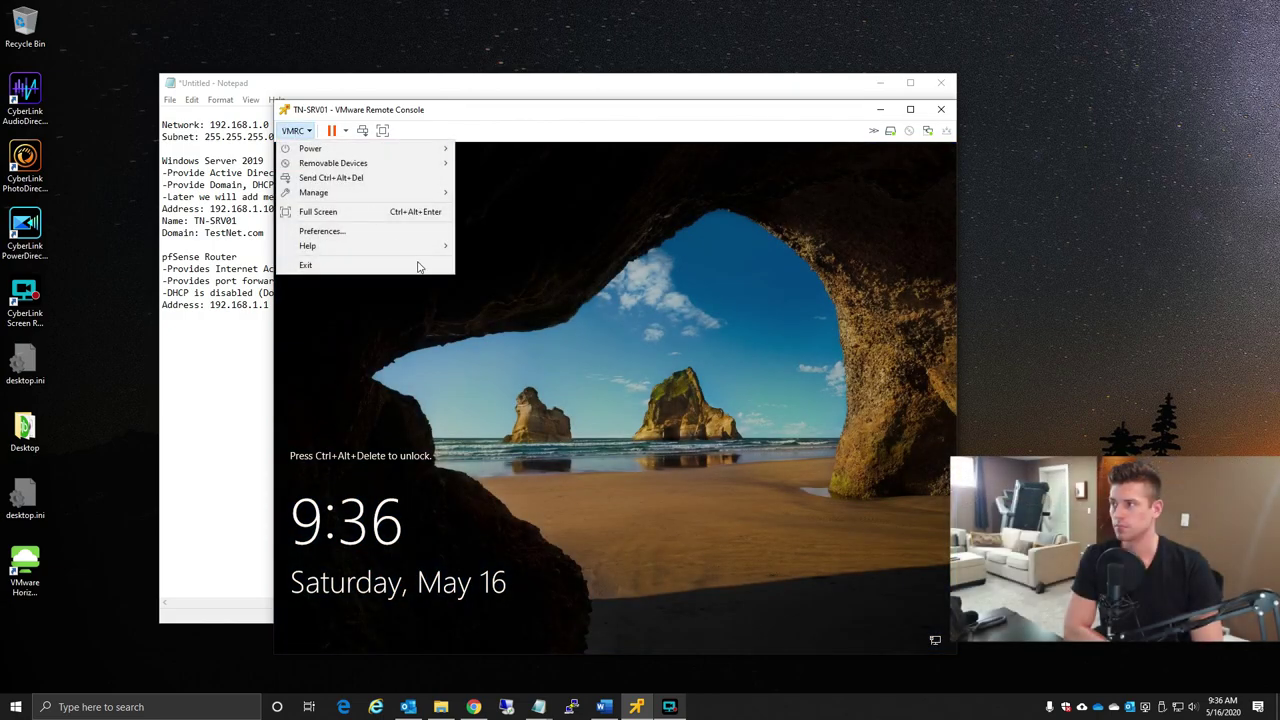
{"action": "left_click", "coordinate": [382, 180]}
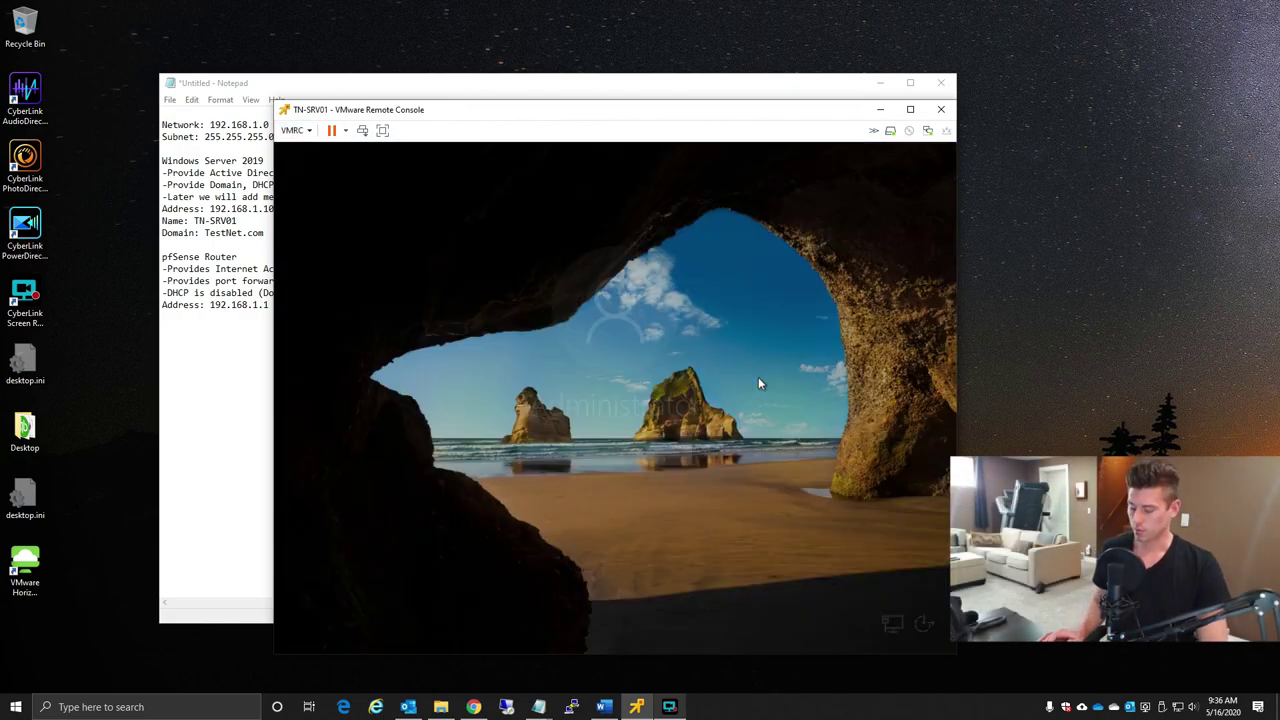
{"action": "type", "text": "********"}
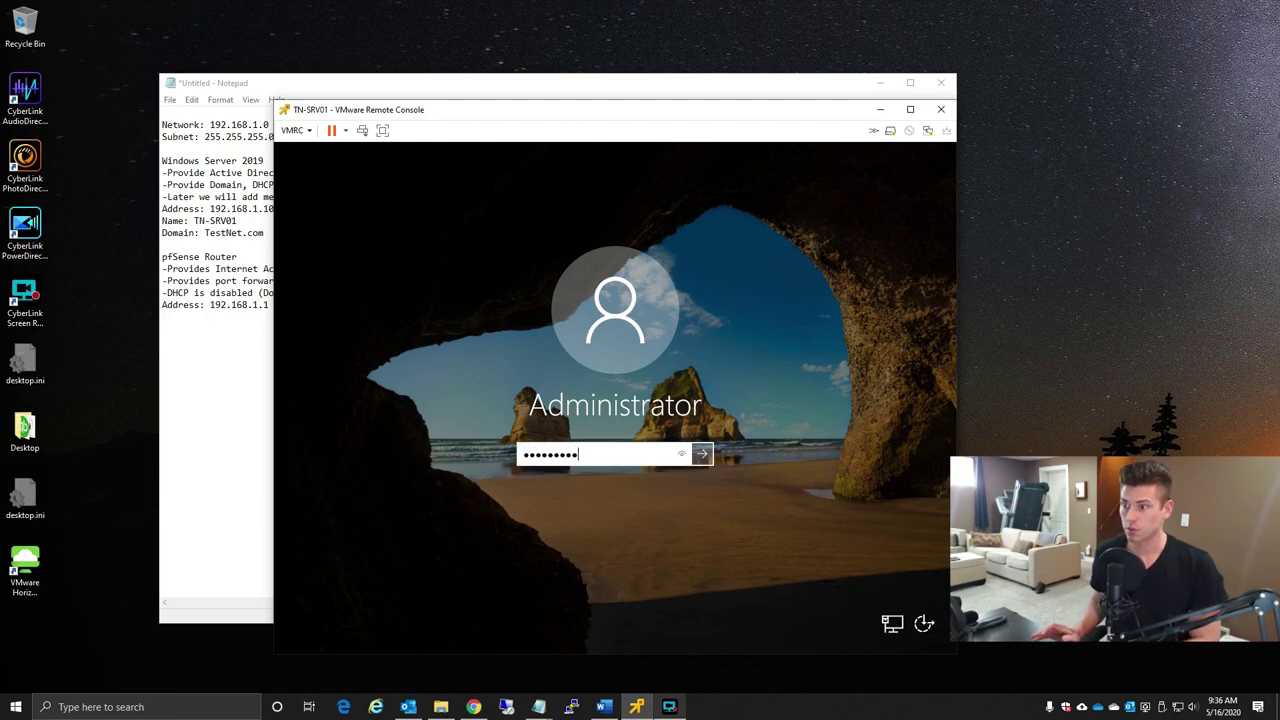
{"action": "key", "text": "Return"}
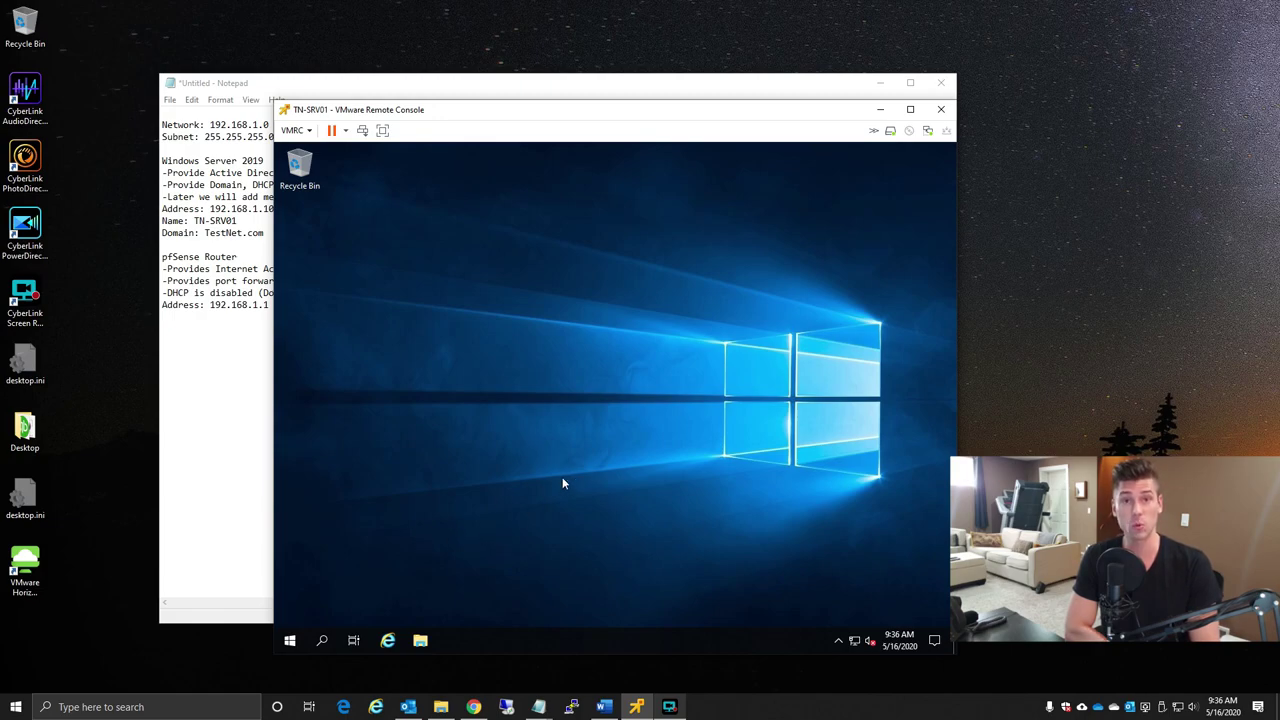
{"action": "left_click", "coordinate": [290, 645]}
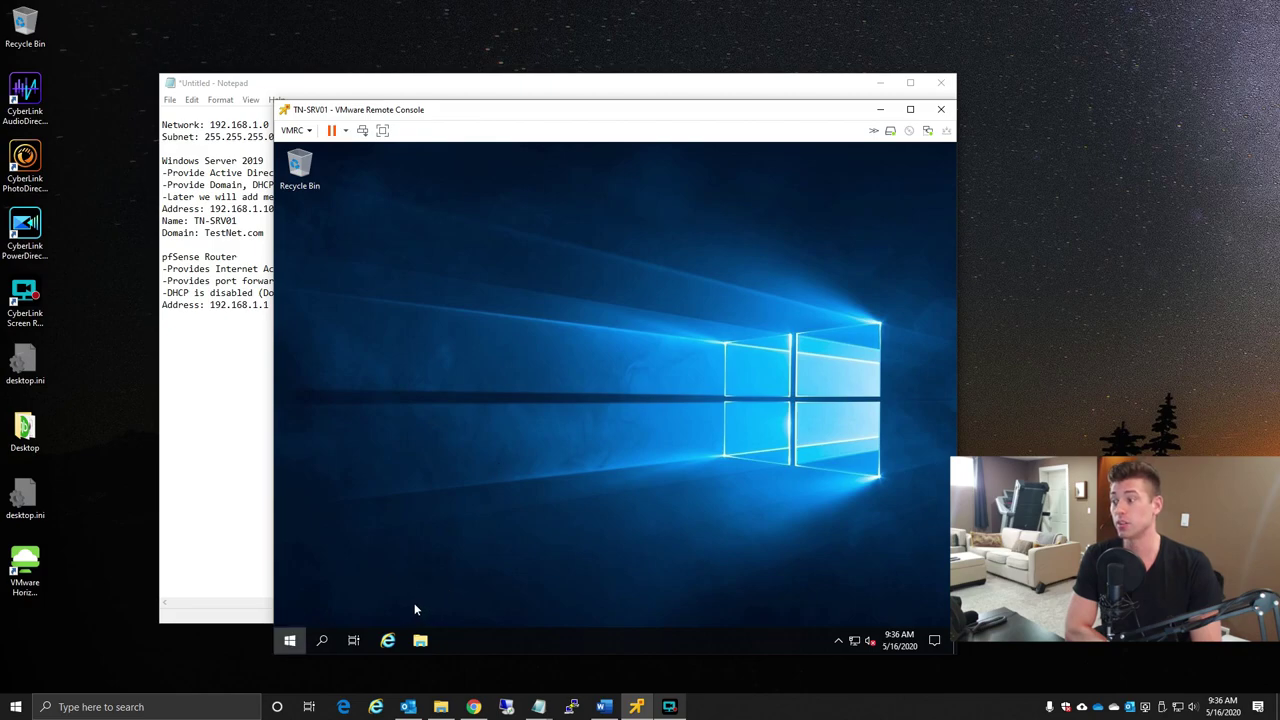
{"action": "left_click", "coordinate": [291, 579]}
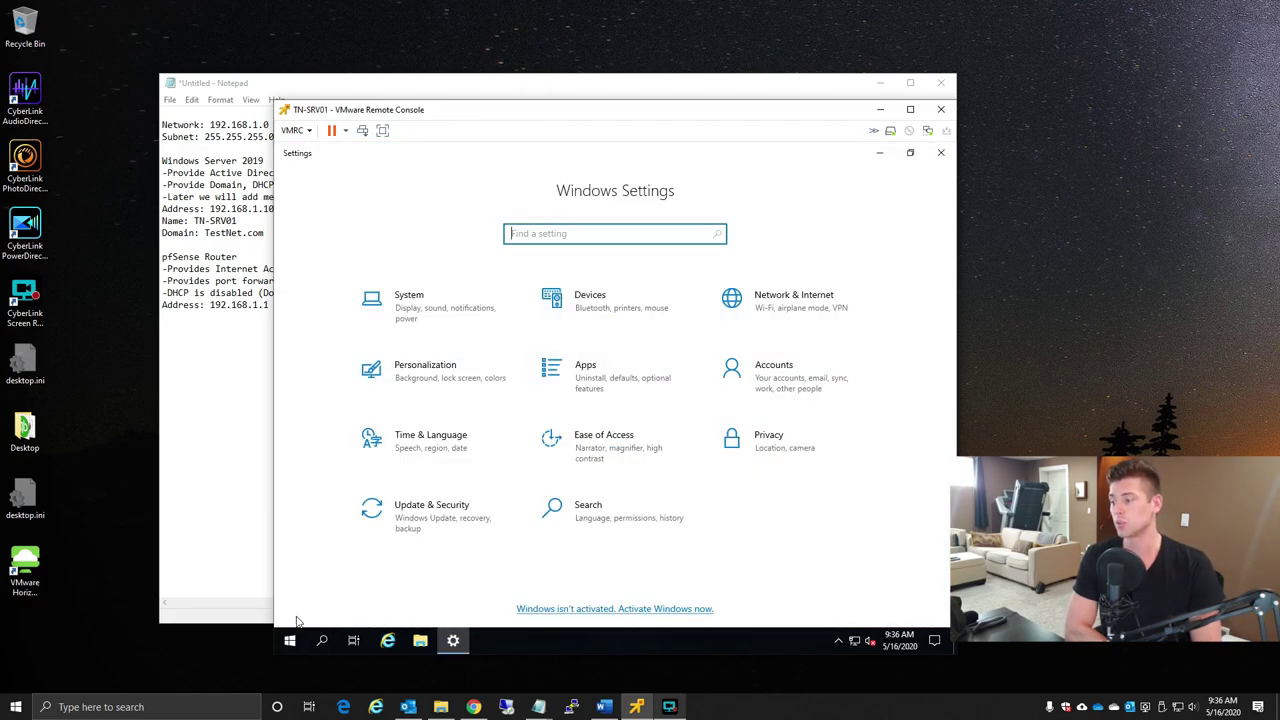
{"action": "left_click", "coordinate": [289, 642]}
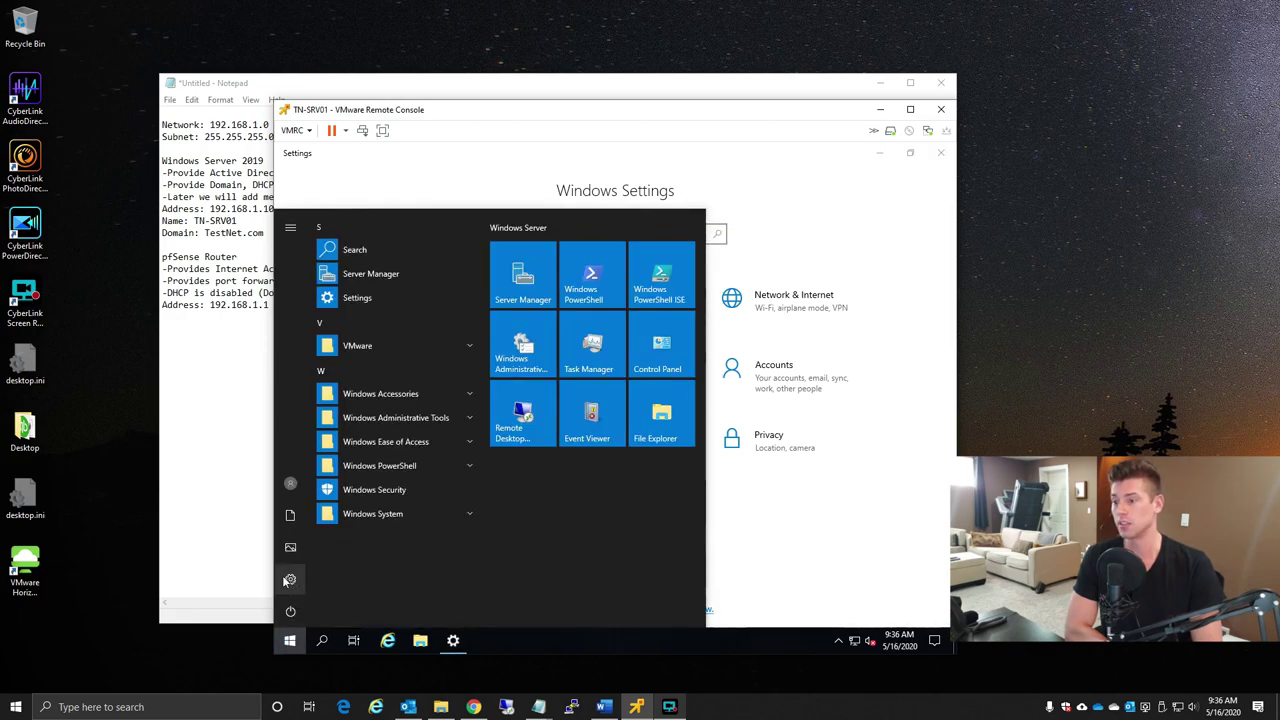
{"action": "left_click", "coordinate": [906, 557]}
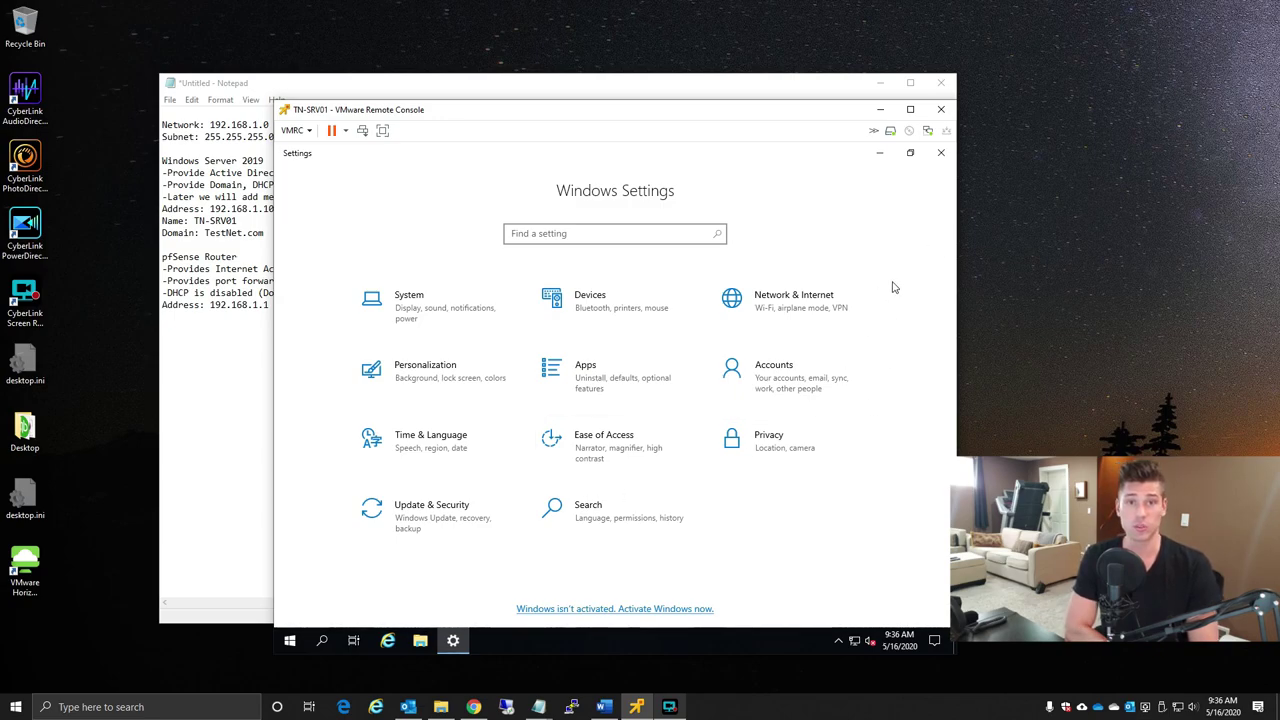
{"action": "left_click", "coordinate": [940, 152]}
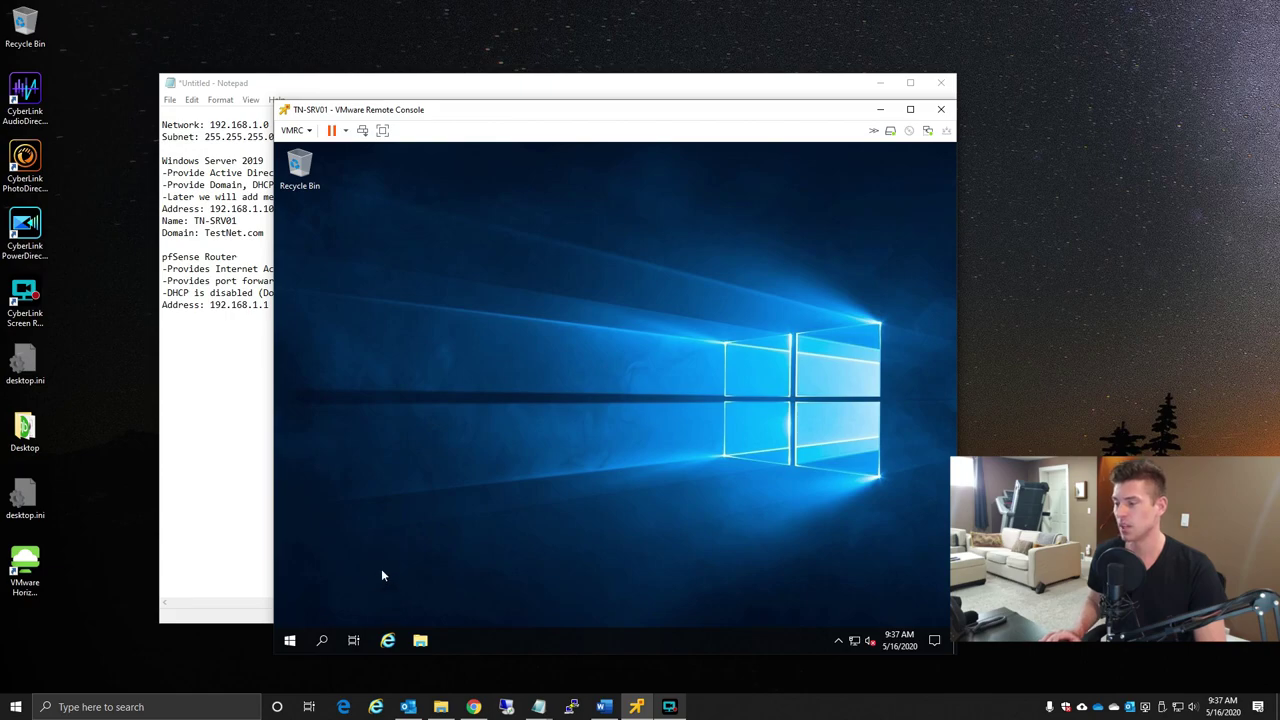
- Search the Start menu for 'server manager', correcting a typo, and launch Server Manager
{"action": "left_click", "coordinate": [290, 645]}
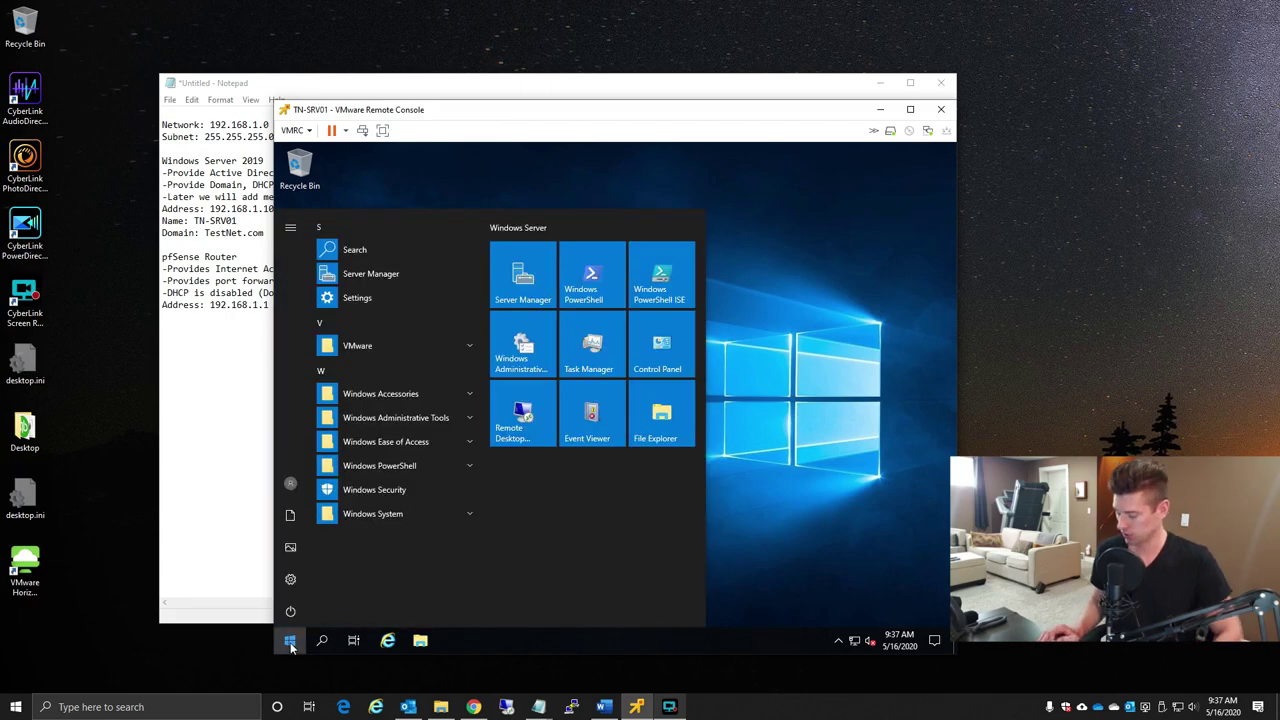
{"action": "type", "text": "n"}
{"action": "type", "text": "ervermanager"}
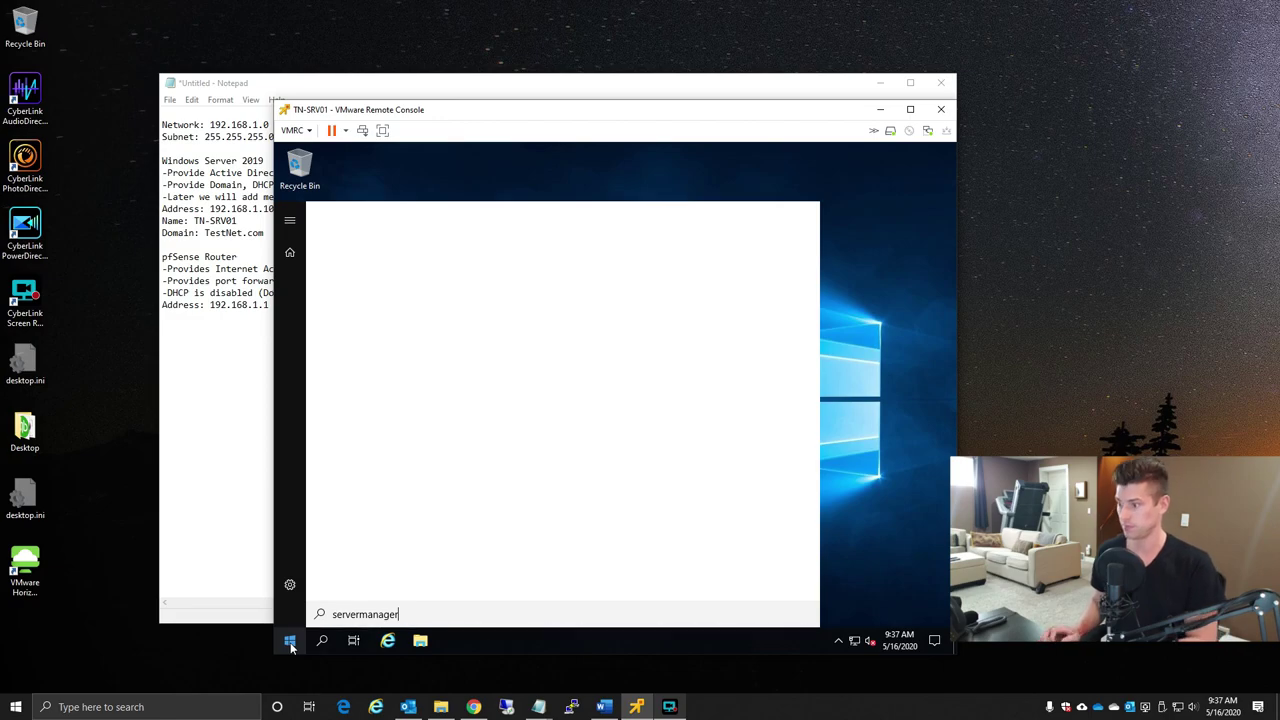
{"action": "key", "text": "ctrl+a"}
{"action": "key", "text": "BackSpace"}
{"action": "type", "text": "server manager"}
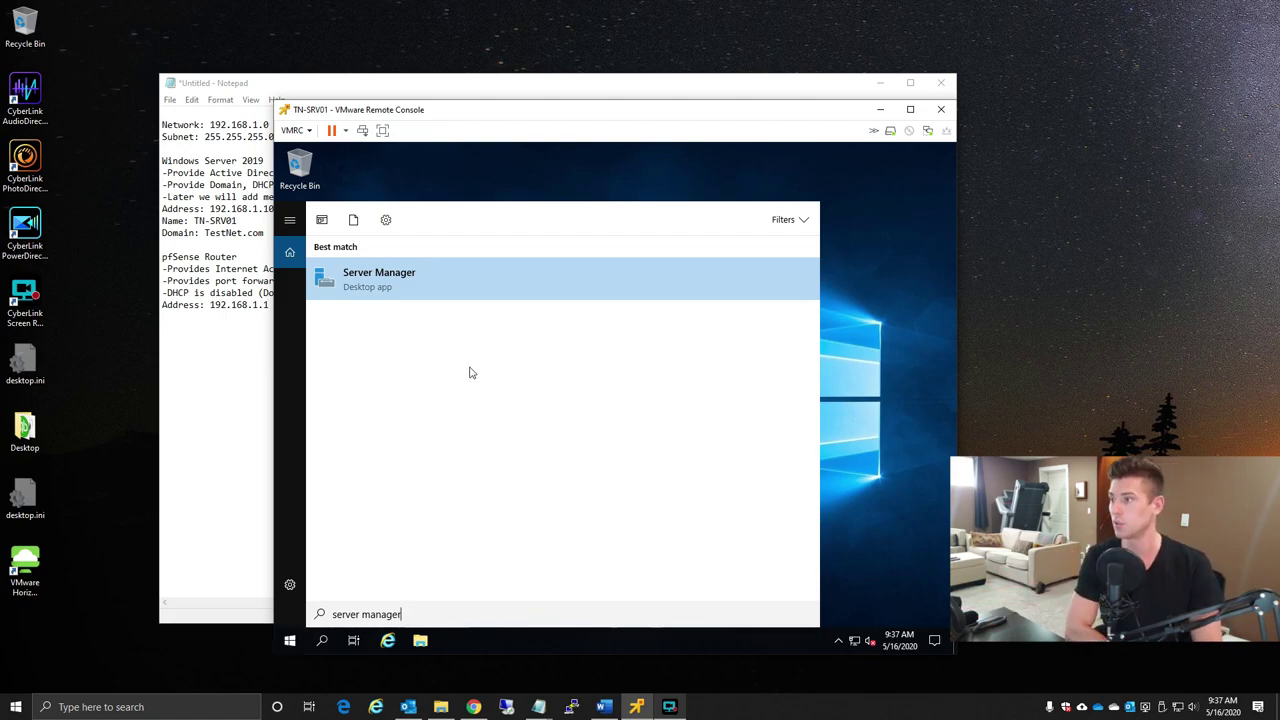
{"action": "left_click", "coordinate": [368, 284]}
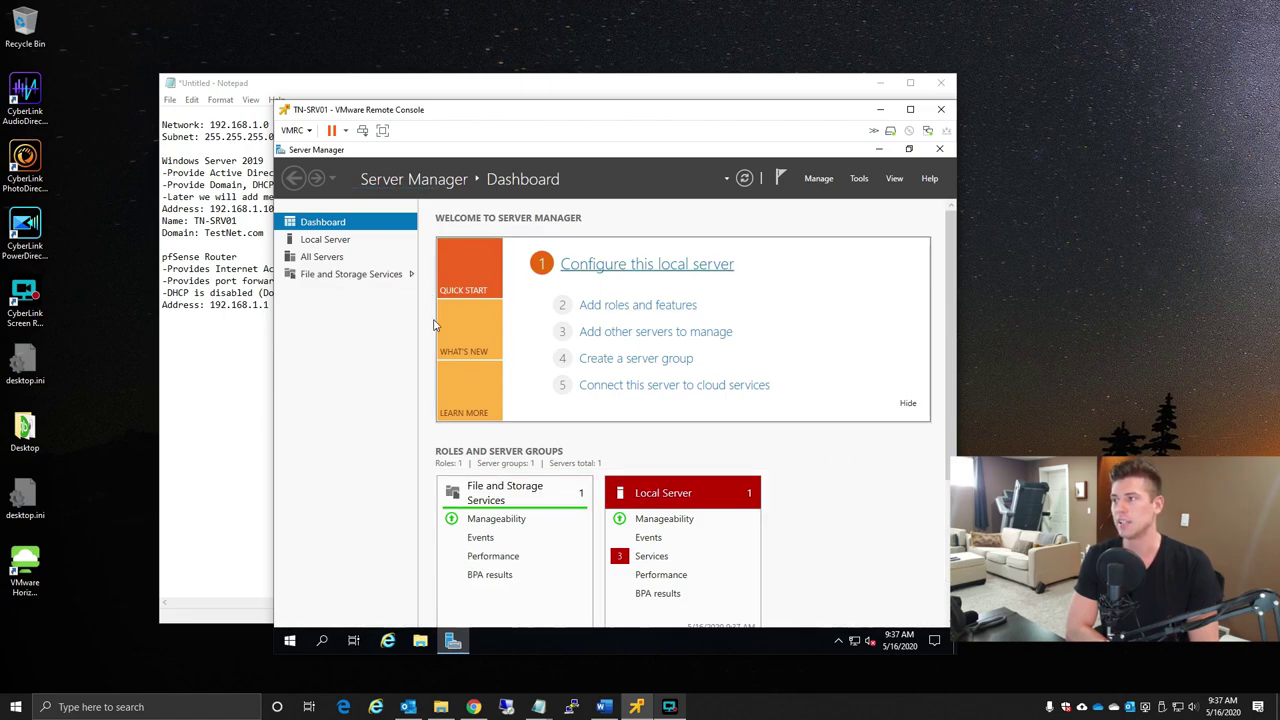
- From Local Server, start Add Roles and Features via the Manage menu
{"action": "left_click", "coordinate": [326, 241]}
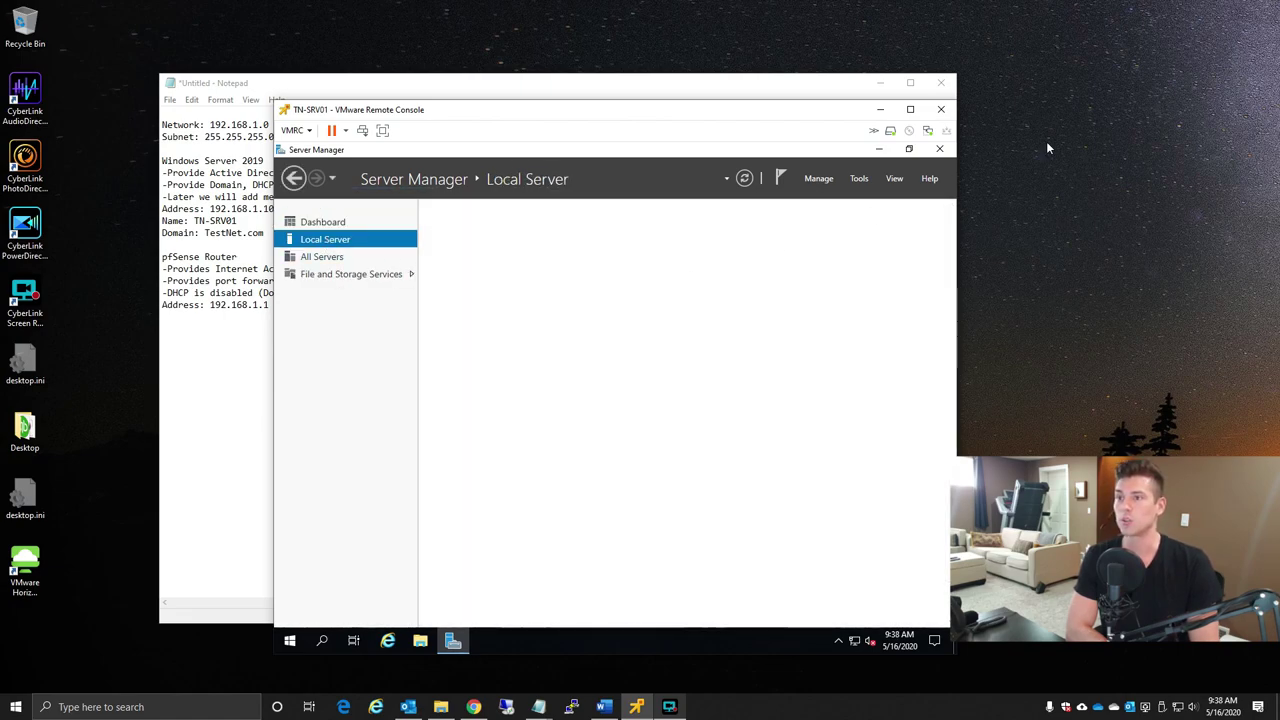
{"action": "left_click", "coordinate": [818, 180]}
{"action": "left_click", "coordinate": [846, 196]}
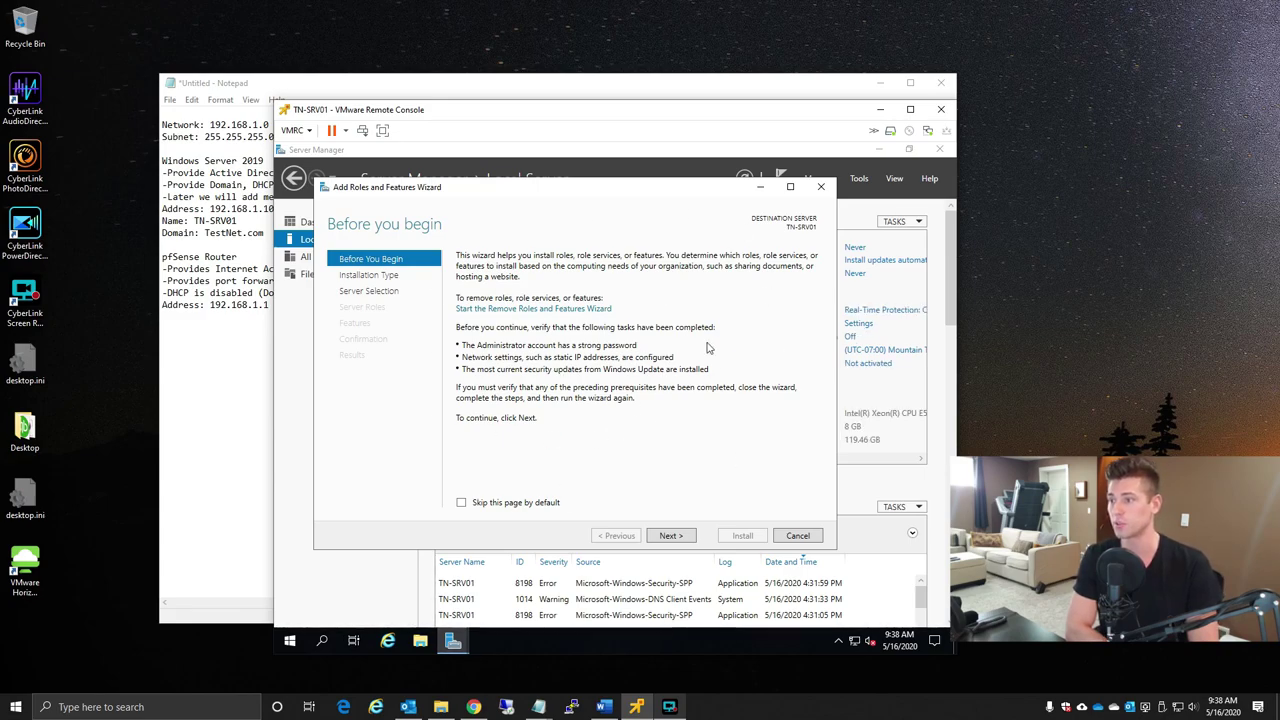
- Advance the wizard with role-based installation and TN-SRV01 as the destination server
{"action": "left_click", "coordinate": [688, 537]}
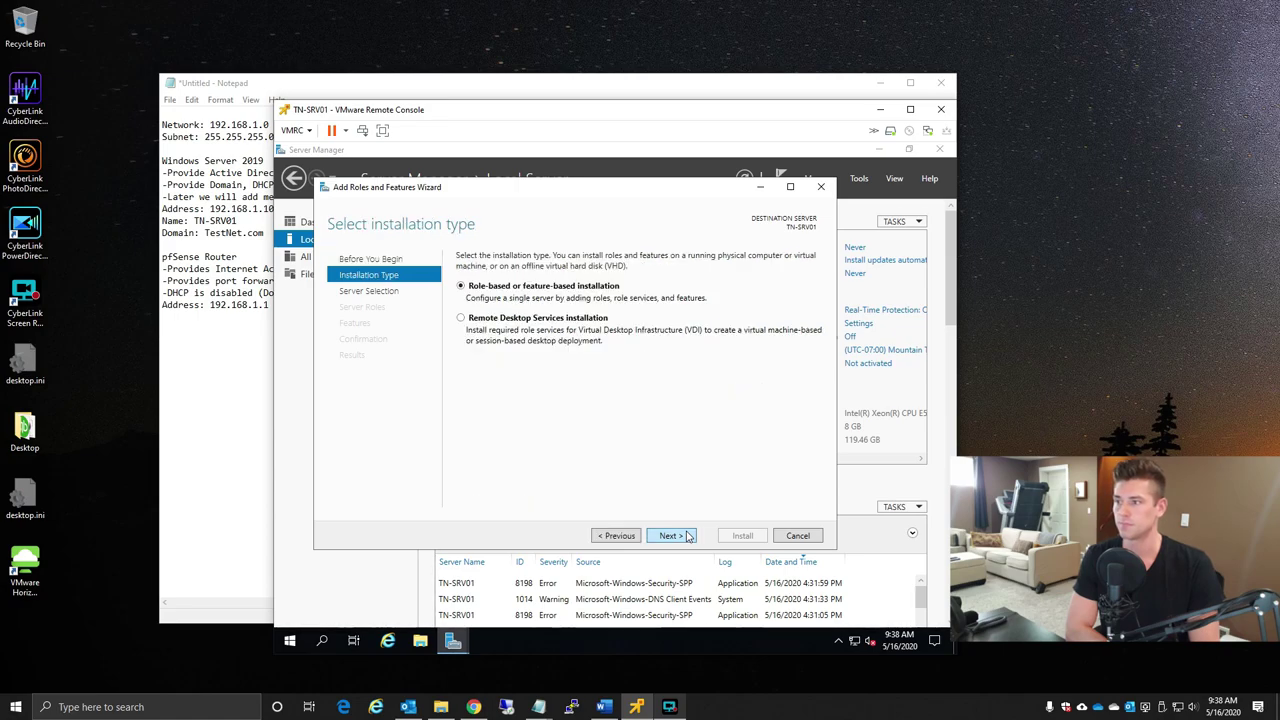
{"action": "left_click", "coordinate": [688, 537]}
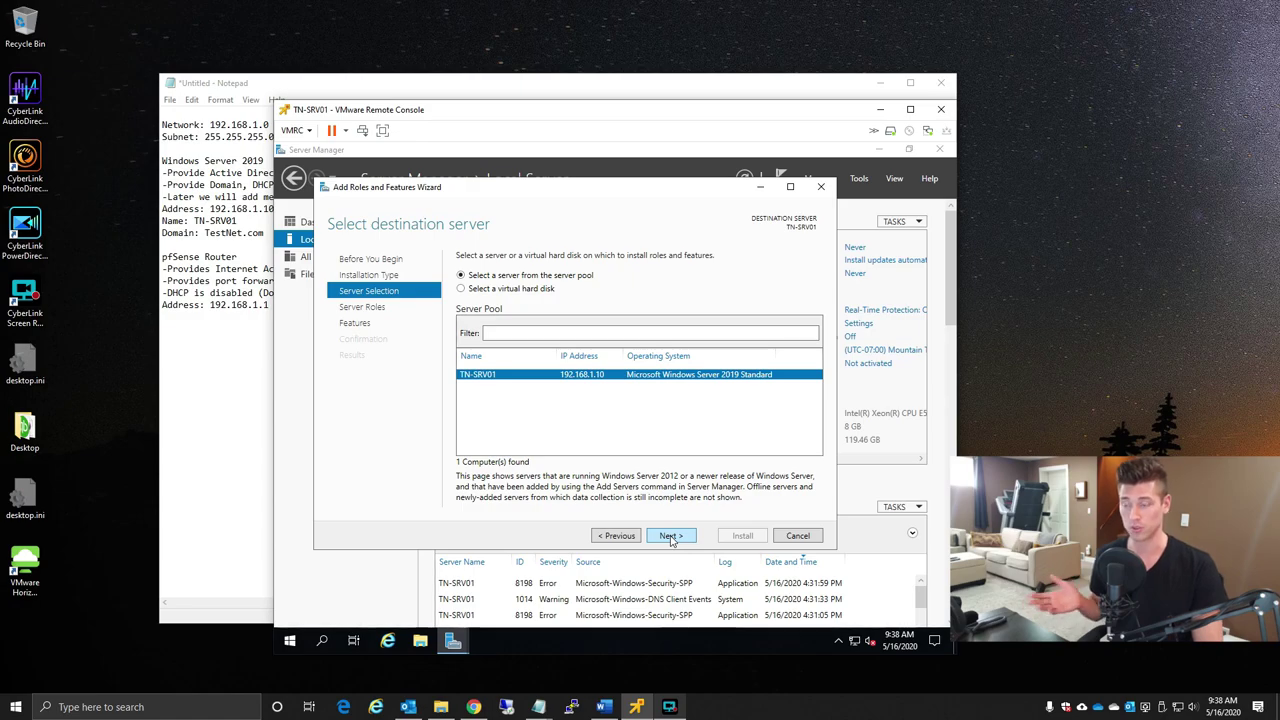
{"action": "left_click", "coordinate": [670, 537]}
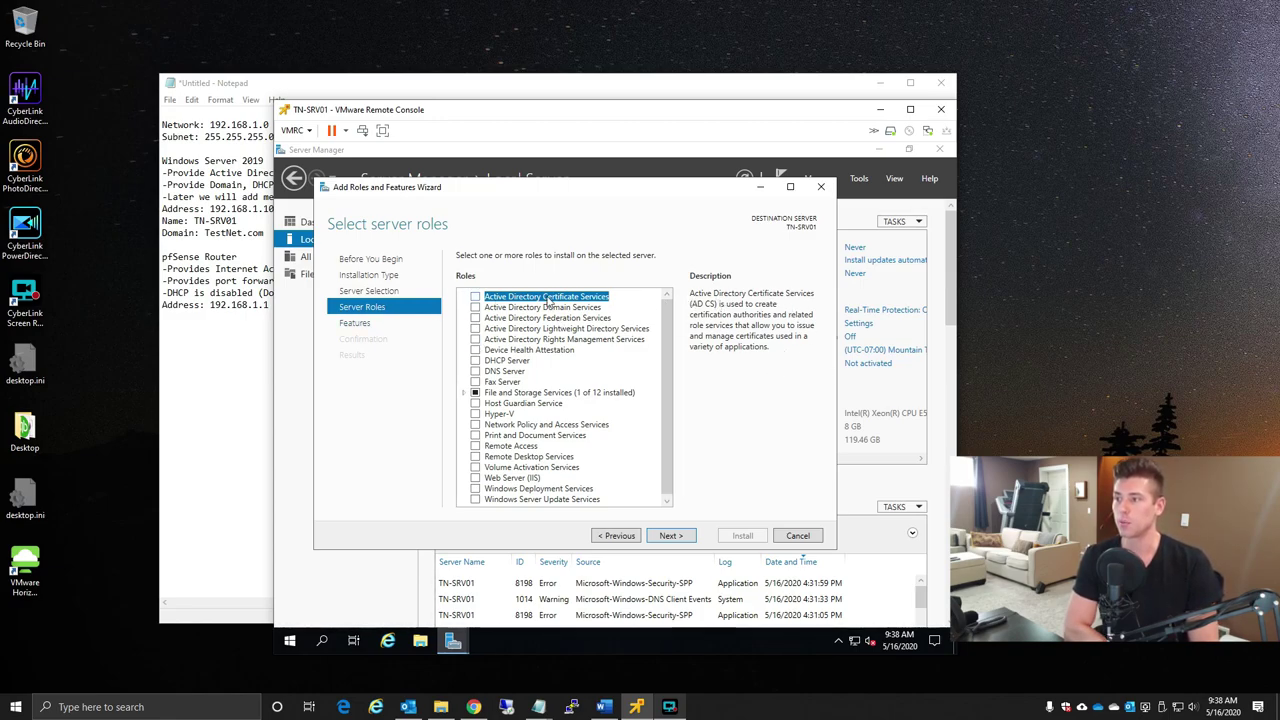
- Tick Active Directory Domain Services, DHCP Server and DNS Server, accepting their required features
{"action": "left_click", "coordinate": [476, 309]}
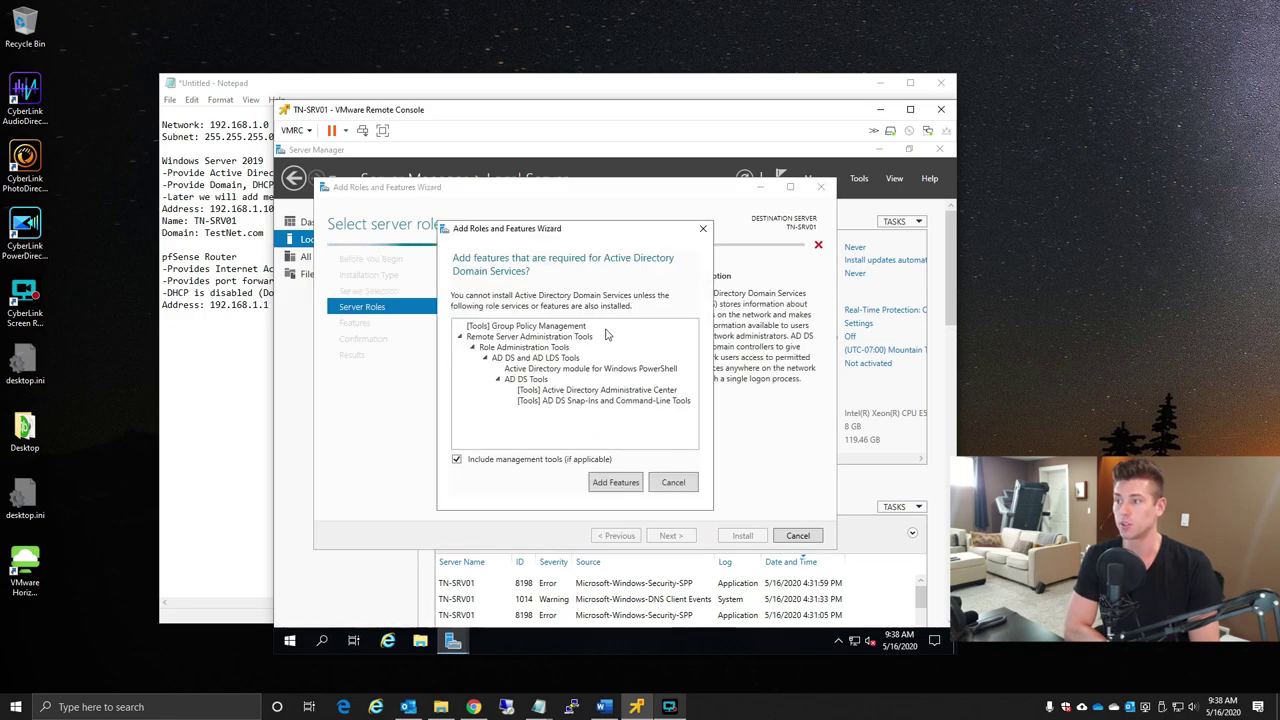
{"action": "mouse_move", "coordinate": [574, 228]}
{"action": "left_mouse_down"}
{"action": "mouse_move", "coordinate": [828, 297]}
{"action": "mouse_move", "coordinate": [724, 305]}
{"action": "mouse_move", "coordinate": [652, 244]}
{"action": "left_mouse_up"}
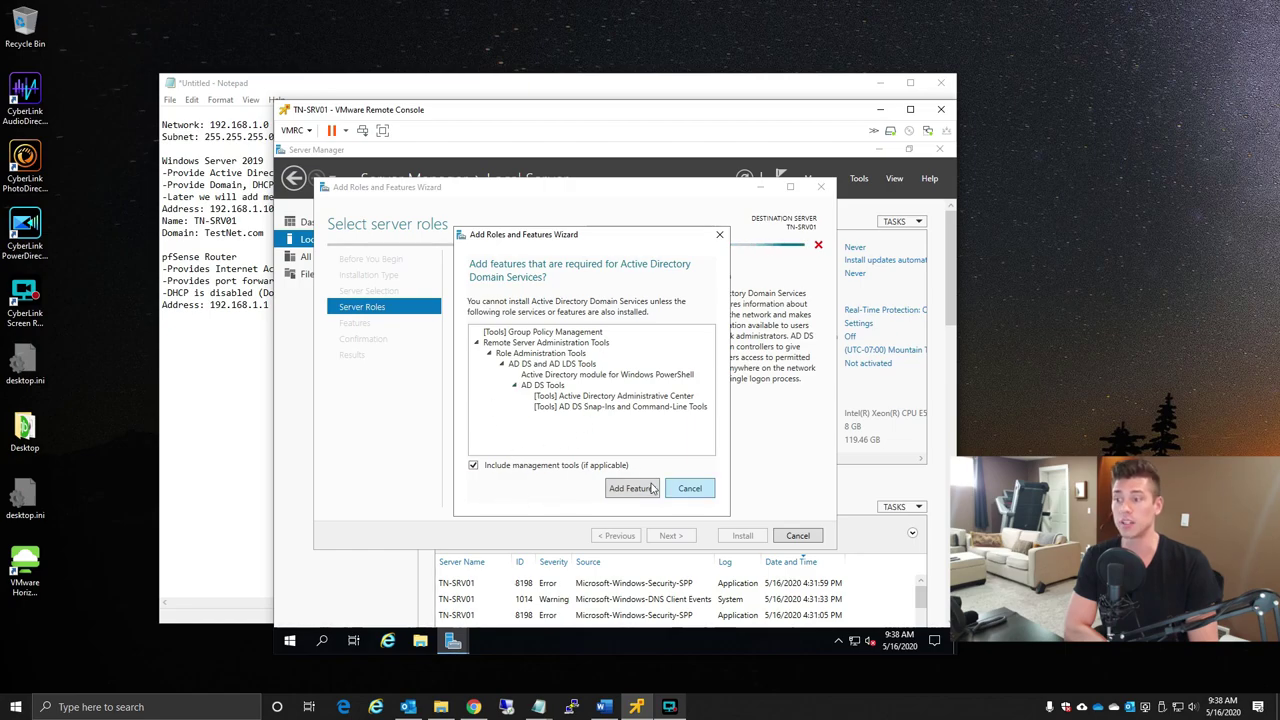
{"action": "left_click", "coordinate": [632, 489]}
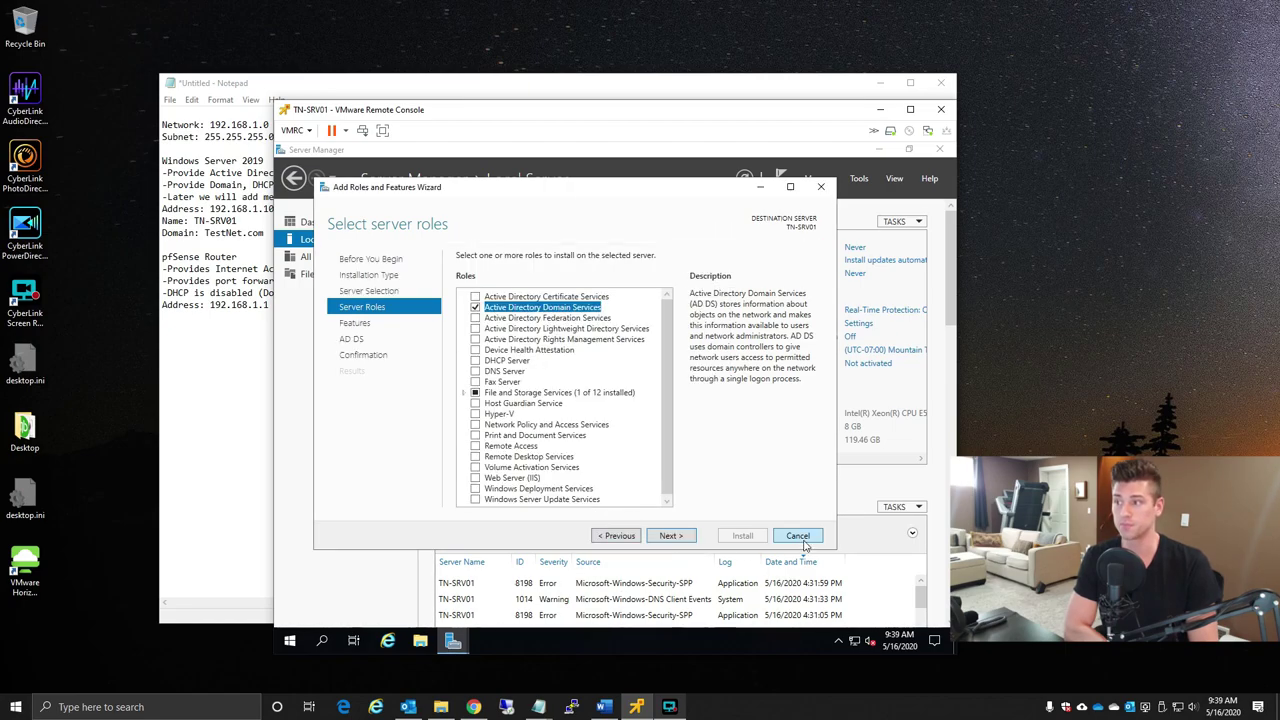
{"action": "left_click", "coordinate": [476, 361]}
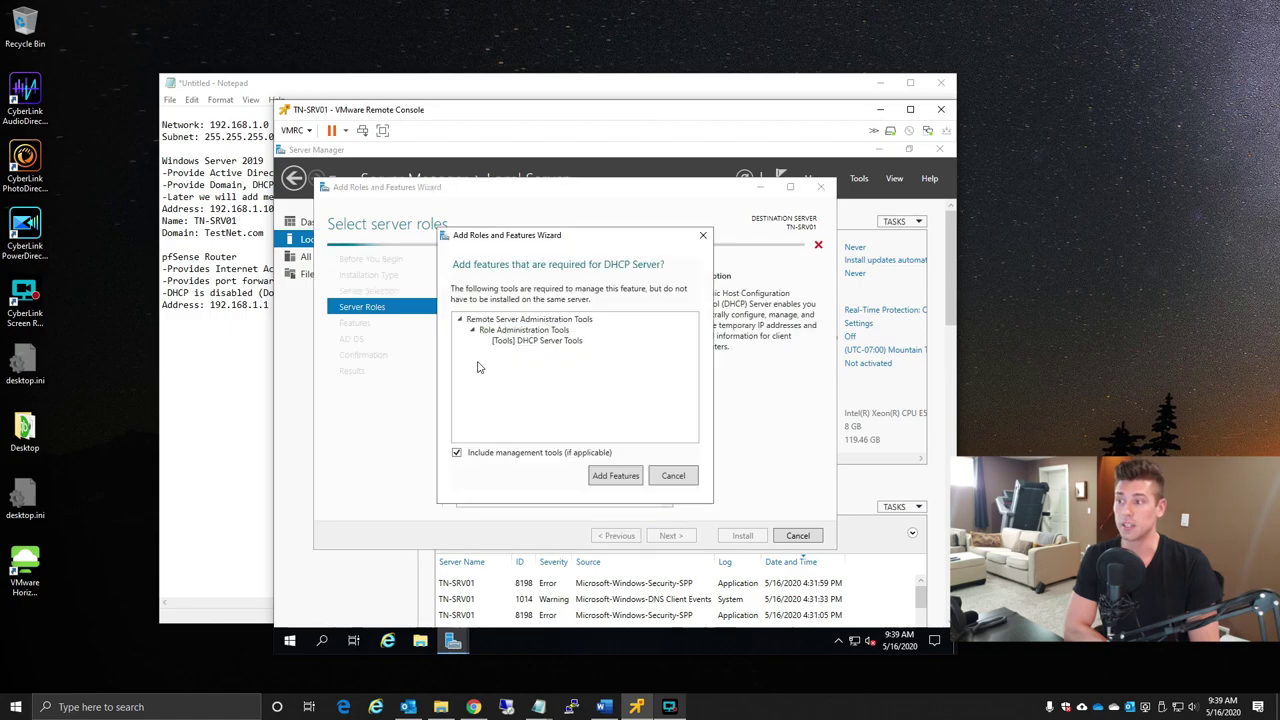
{"action": "left_click", "coordinate": [614, 477]}
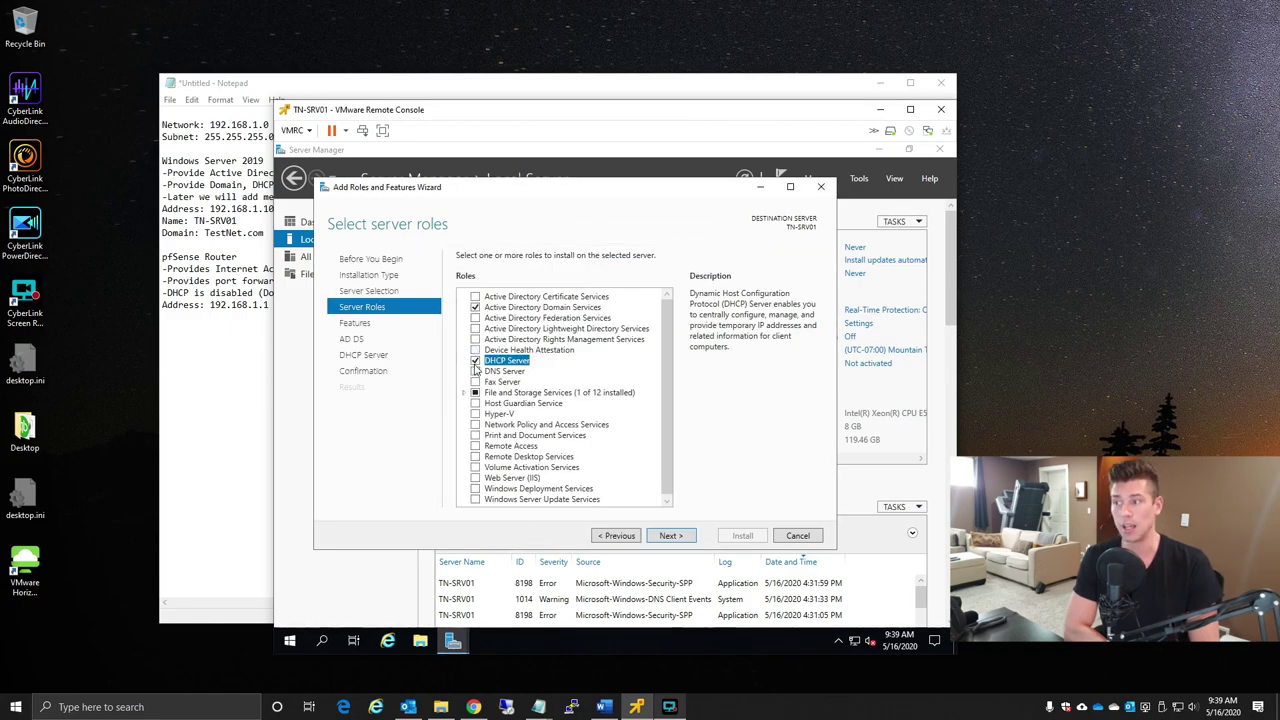
{"action": "left_click", "coordinate": [476, 371]}
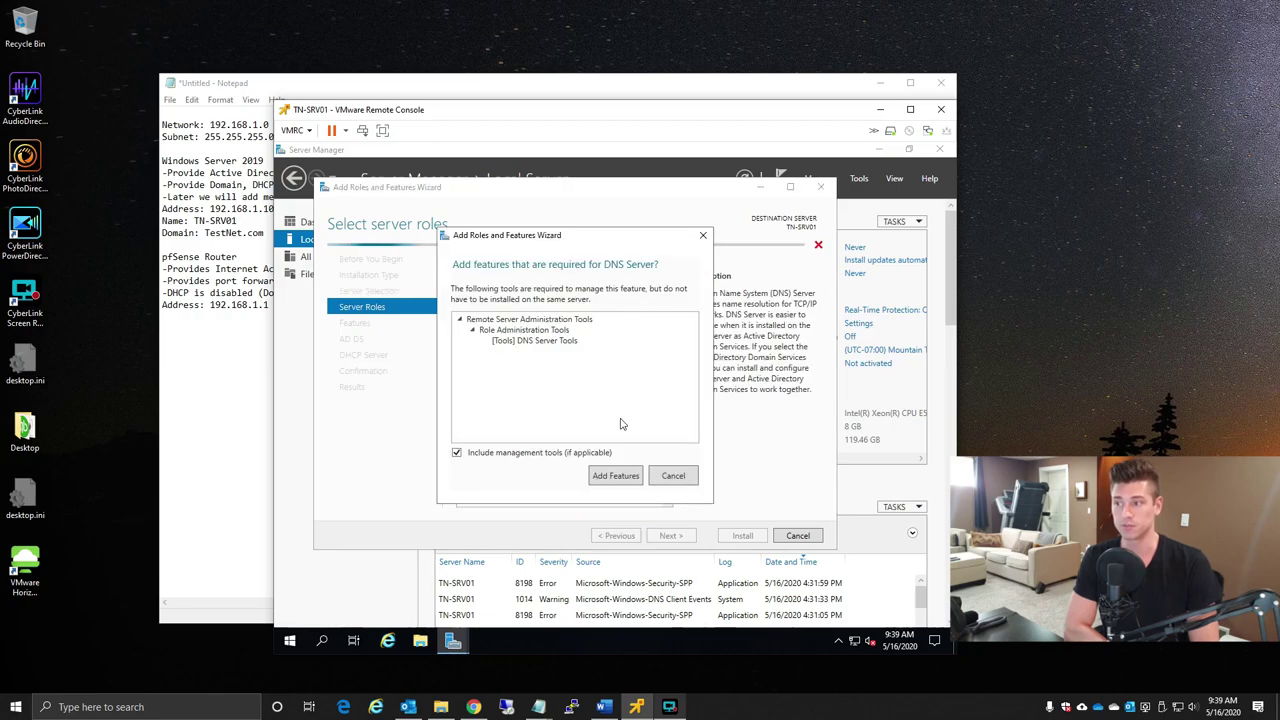
{"action": "key", "text": "Return"}
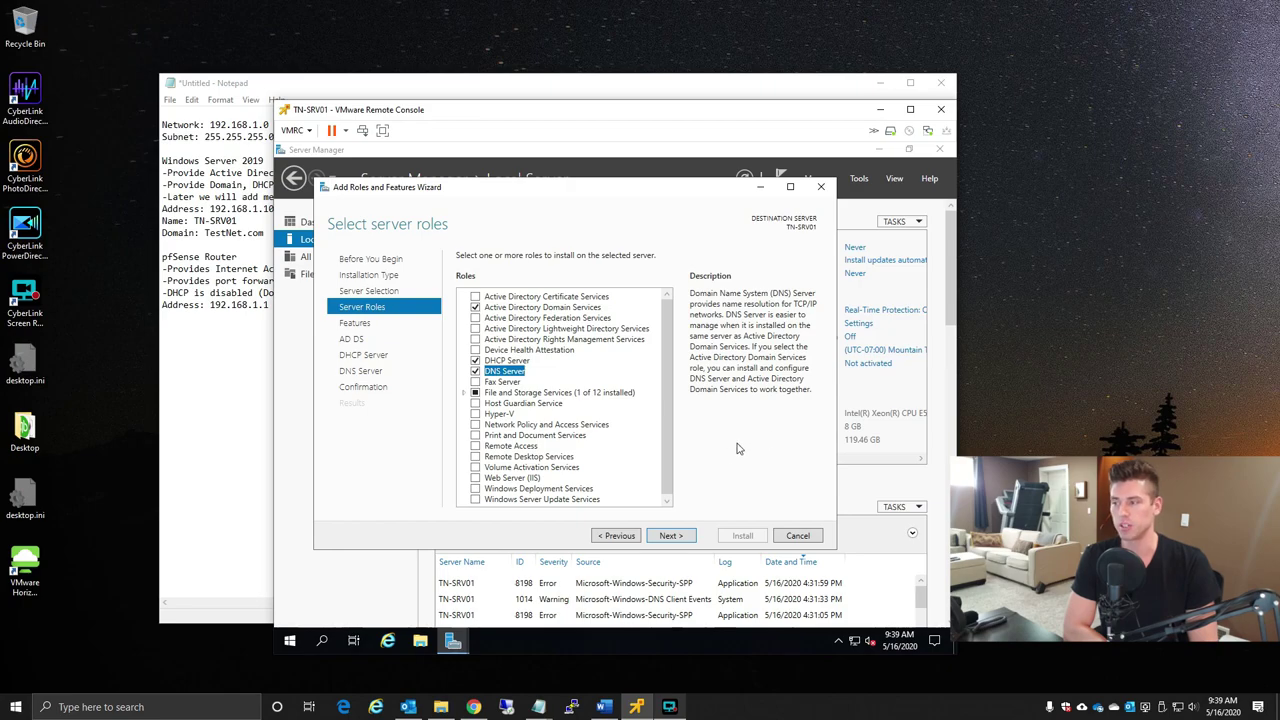
{"action": "scroll", "coordinate": [666, 451], "scroll_direction": "down", "scroll_amount": 1}
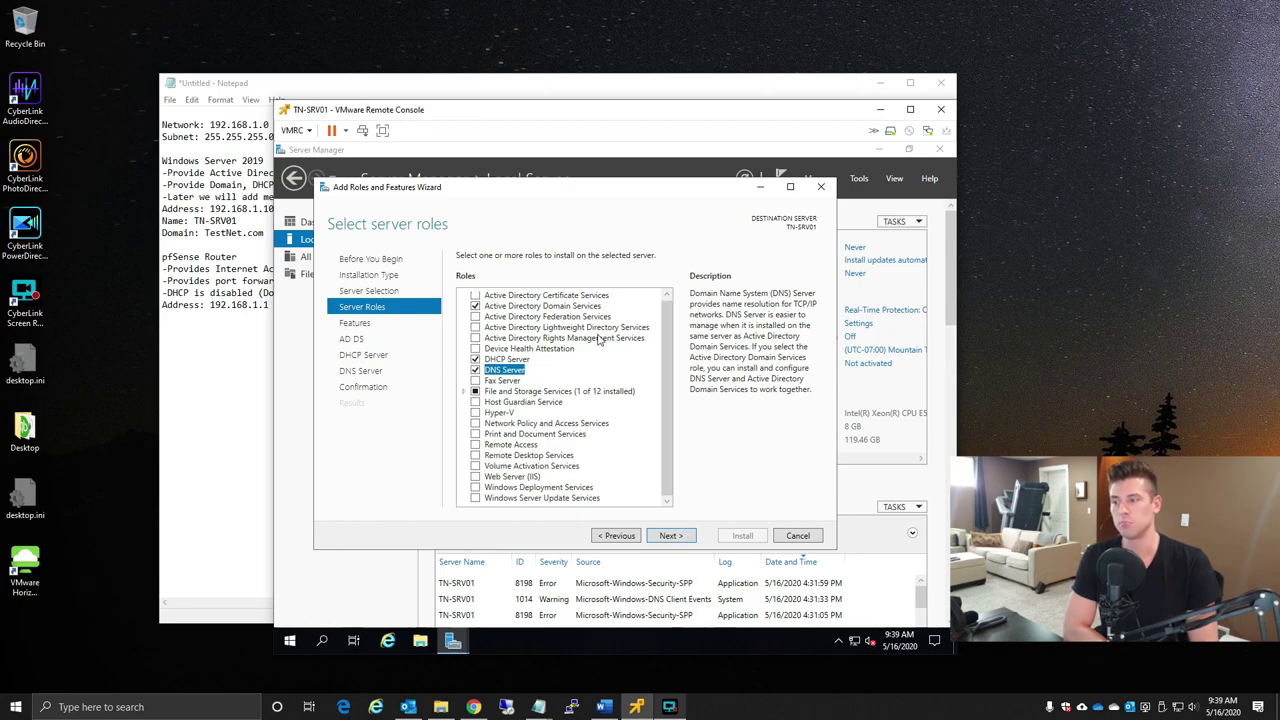
{"action": "scroll", "coordinate": [676, 388], "scroll_direction": "up", "scroll_amount": 1}
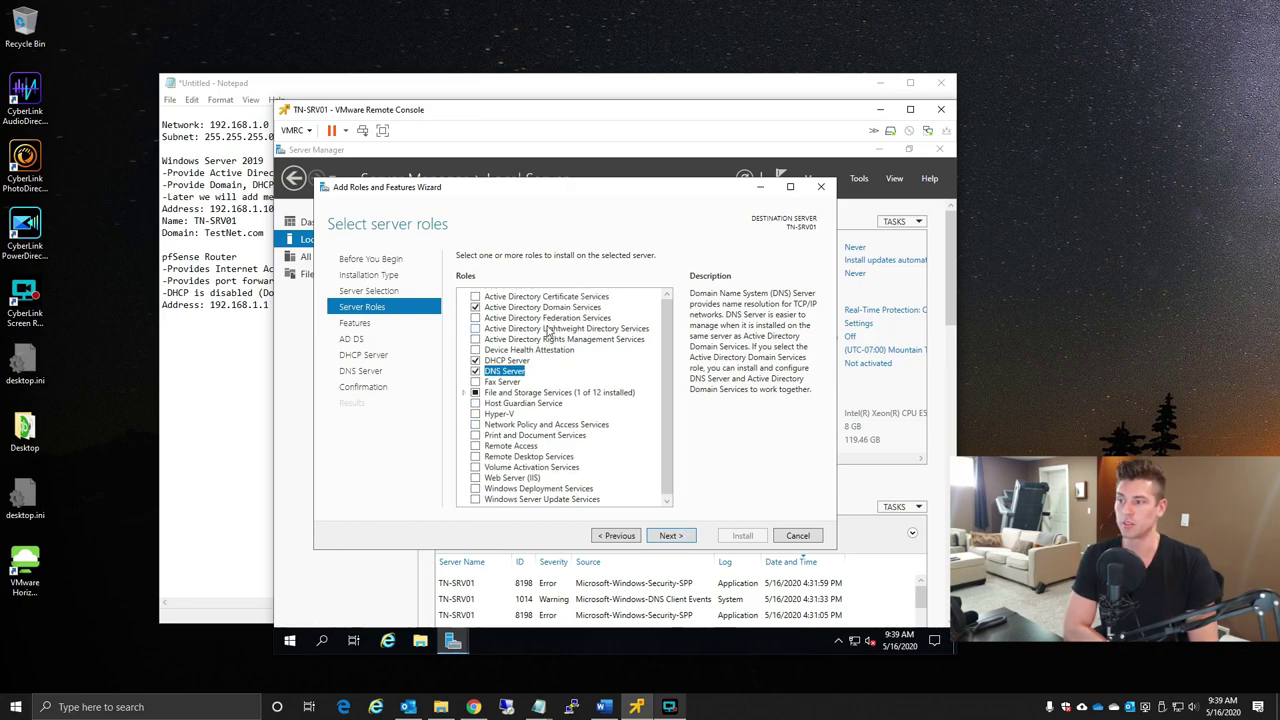
{"action": "left_click", "coordinate": [686, 539]}
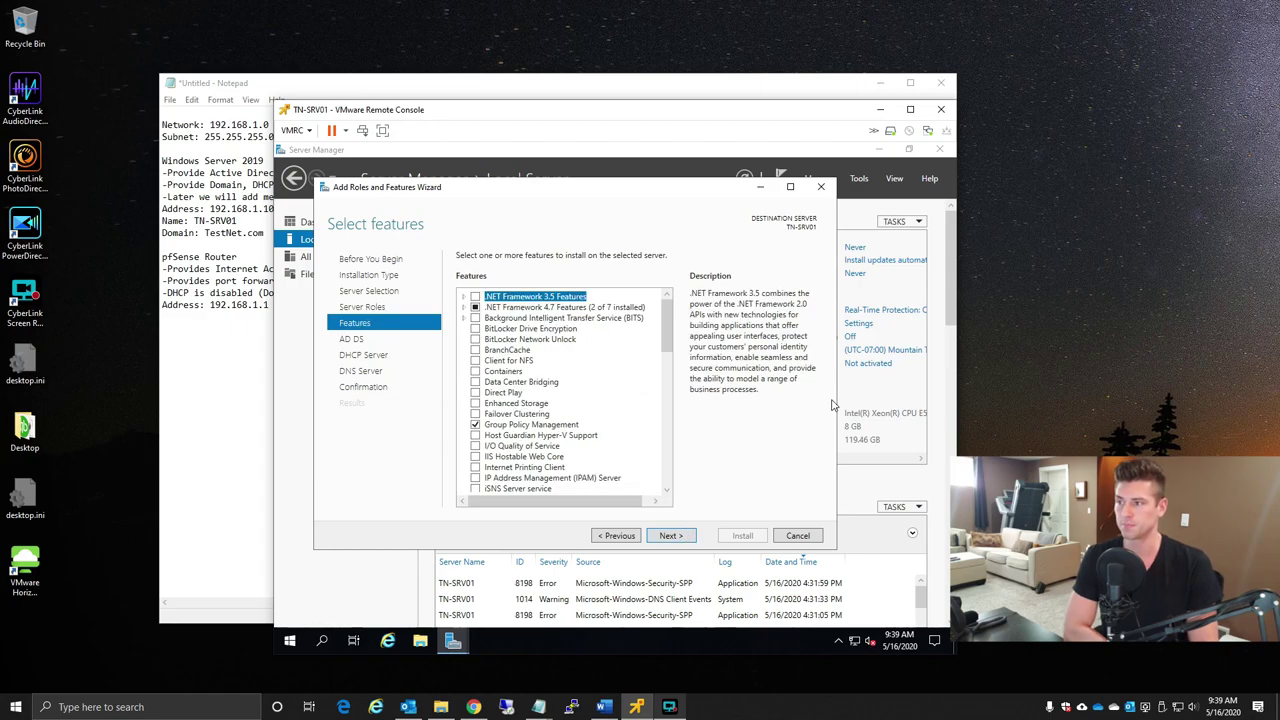
- Keep the default features and continue to the AD DS page
{"action": "left_click_drag", "start_coordinate": [664, 318], "coordinate": [656, 268]}
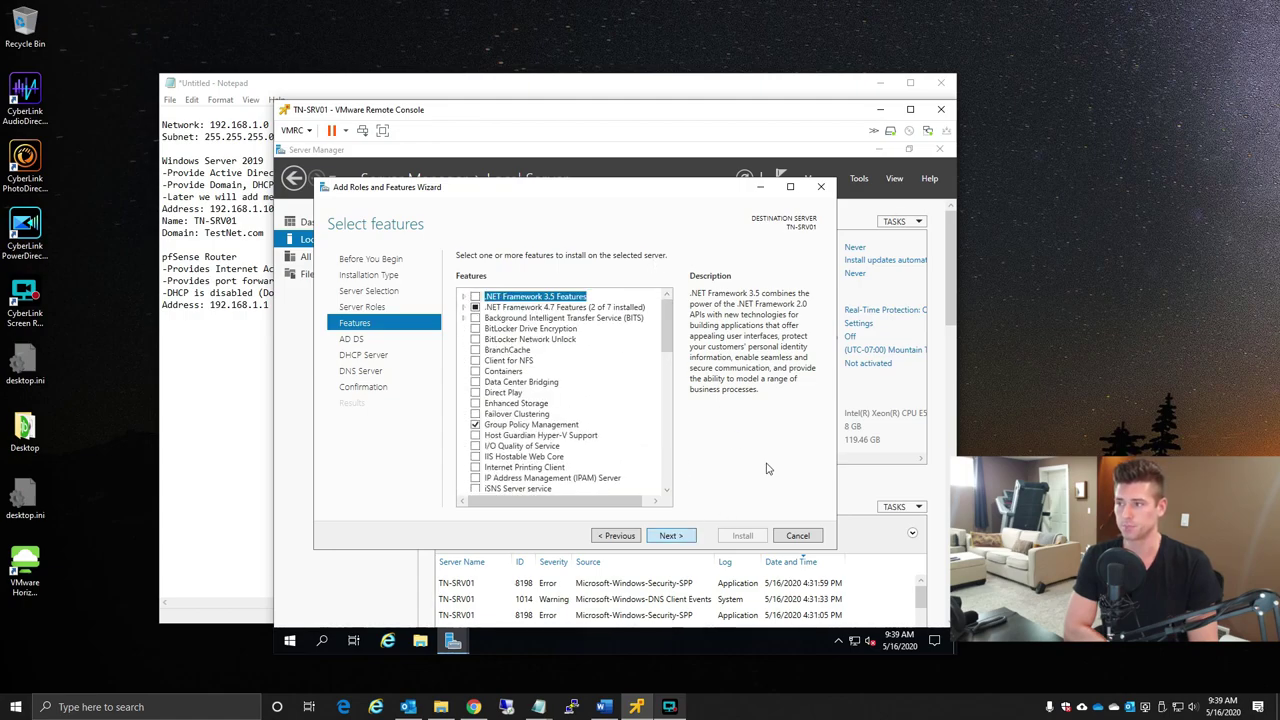
{"action": "key", "text": "Return"}
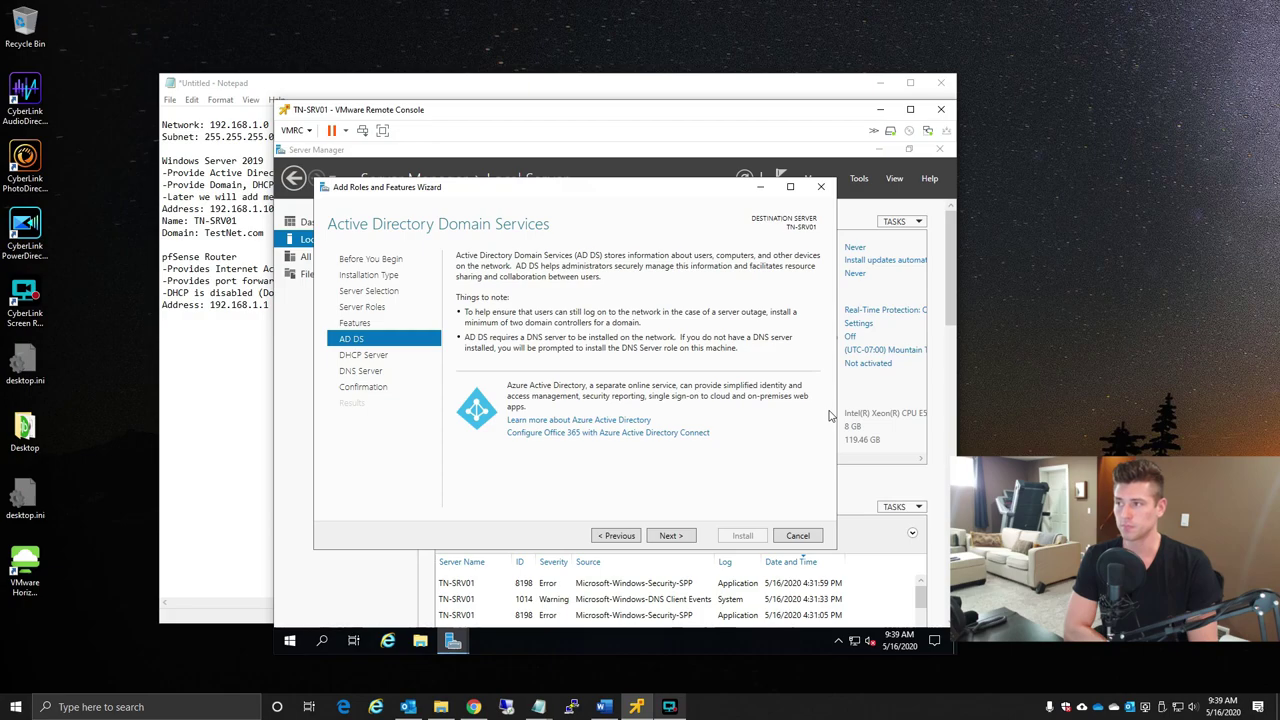
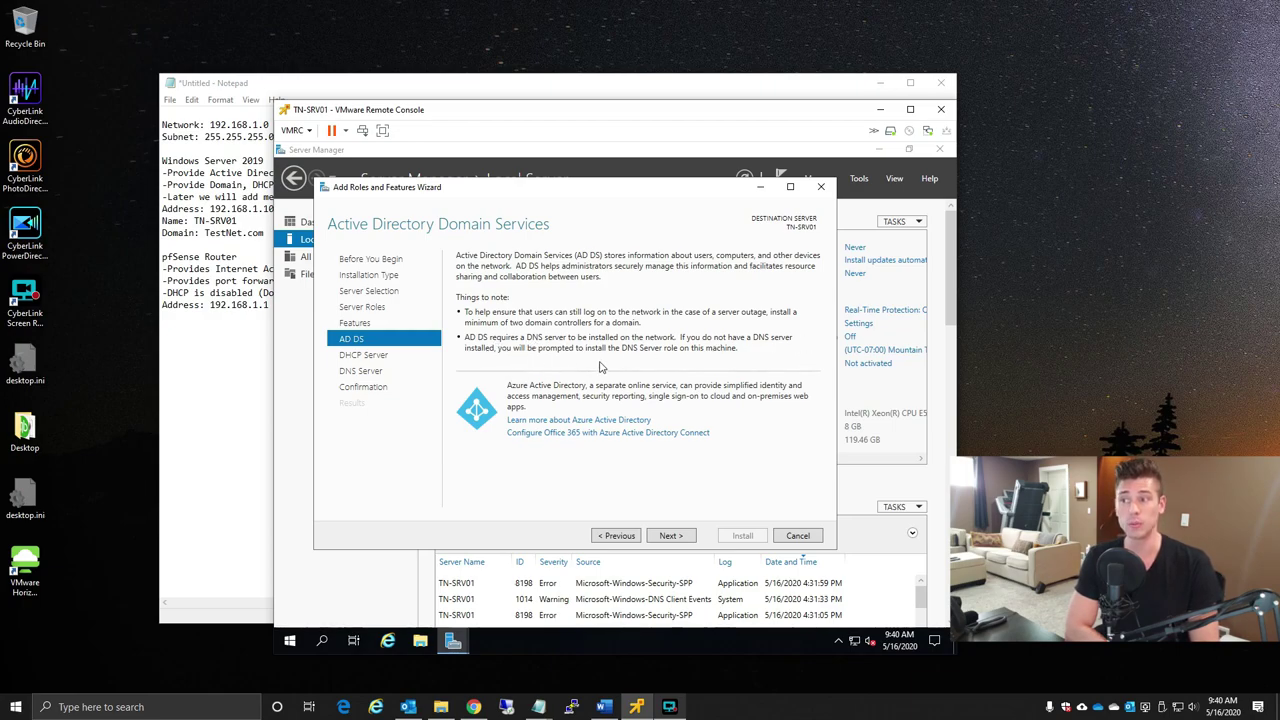
- Advance through the AD DS, DHCP Server and DNS Server information pages toward confirmation
{"action": "left_click", "coordinate": [684, 536]}
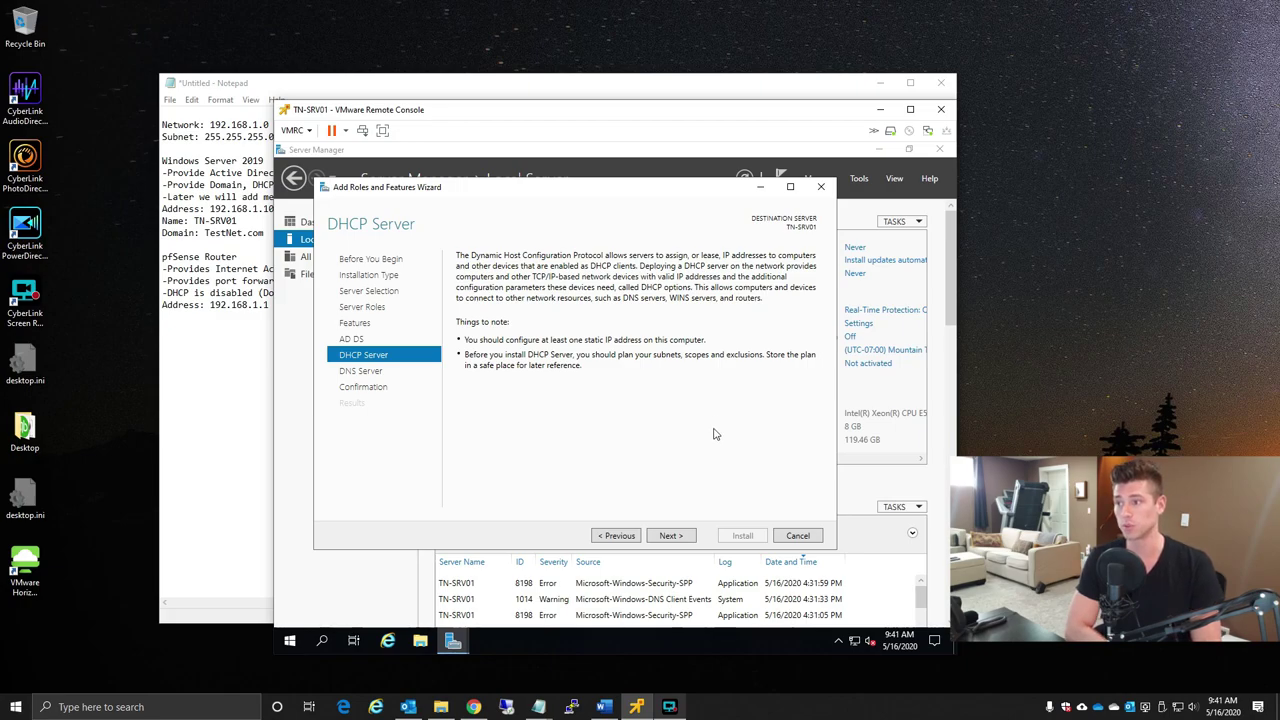
{"action": "left_click", "coordinate": [670, 536]}
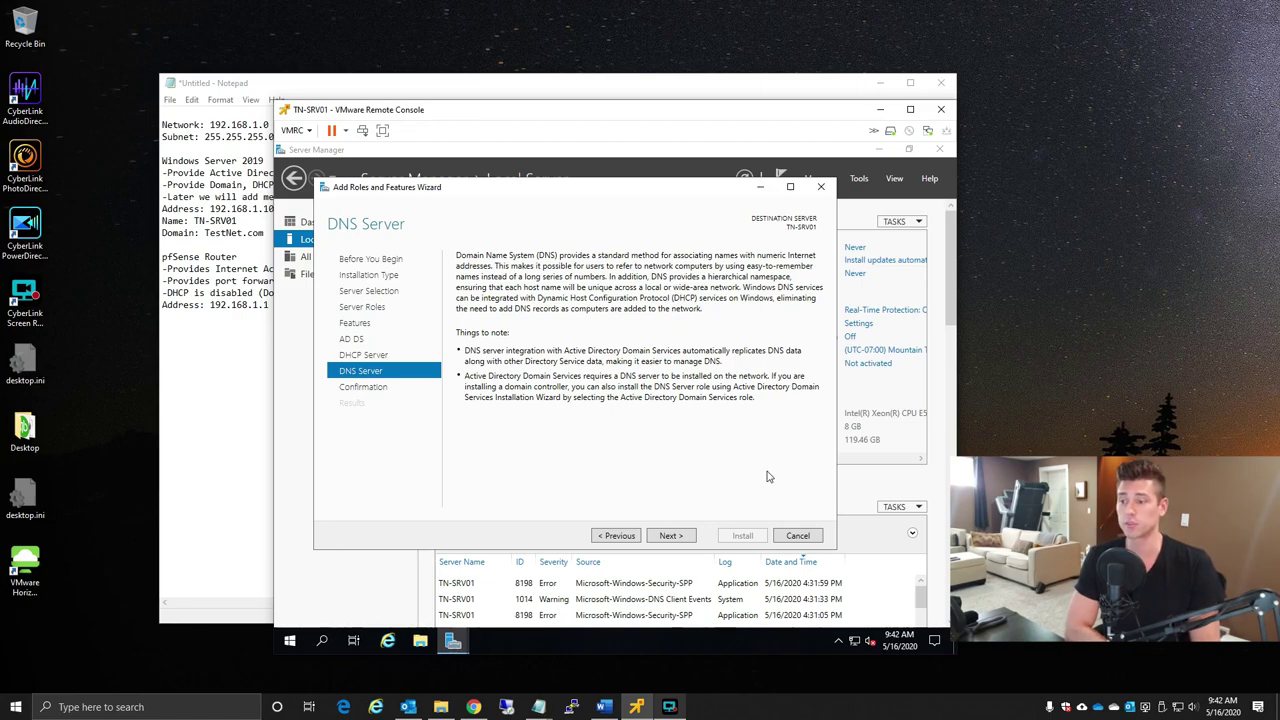
{"action": "left_click", "coordinate": [672, 536]}
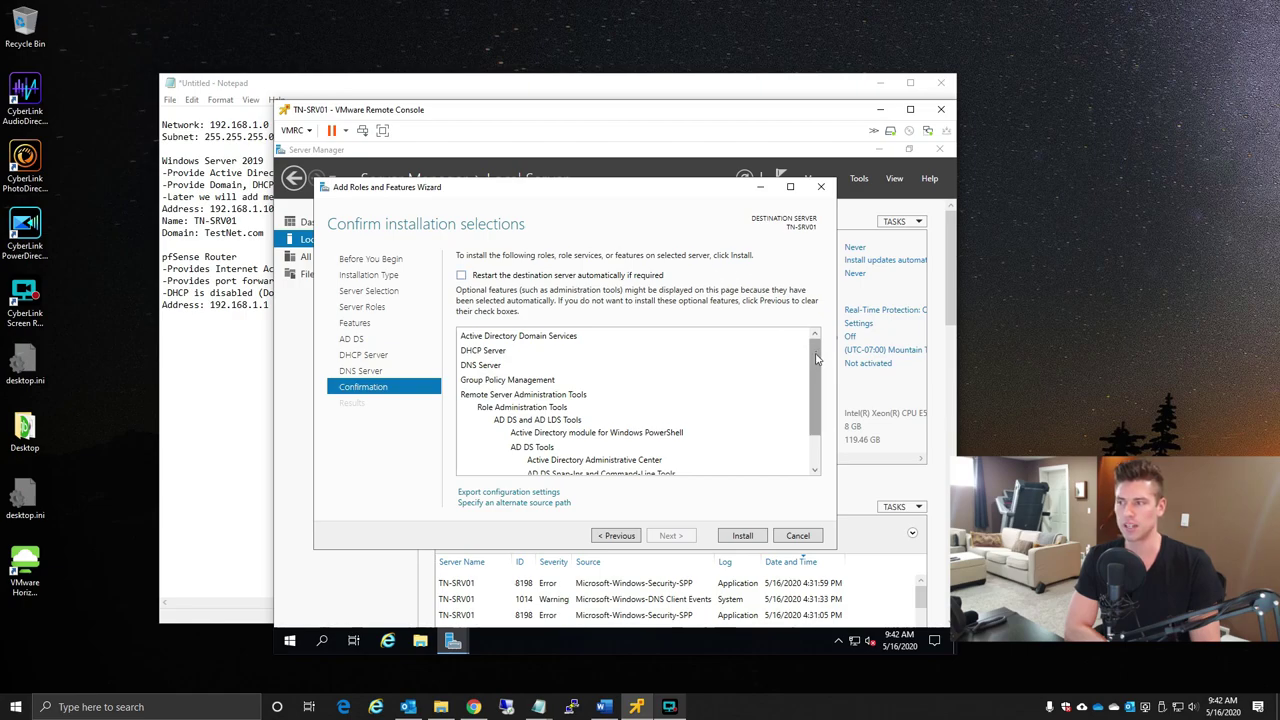
- Review the confirmation list and install AD DS, DHCP Server, DNS Server and management tools
{"action": "left_click_drag", "start_coordinate": [814, 366], "coordinate": [838, 468]}
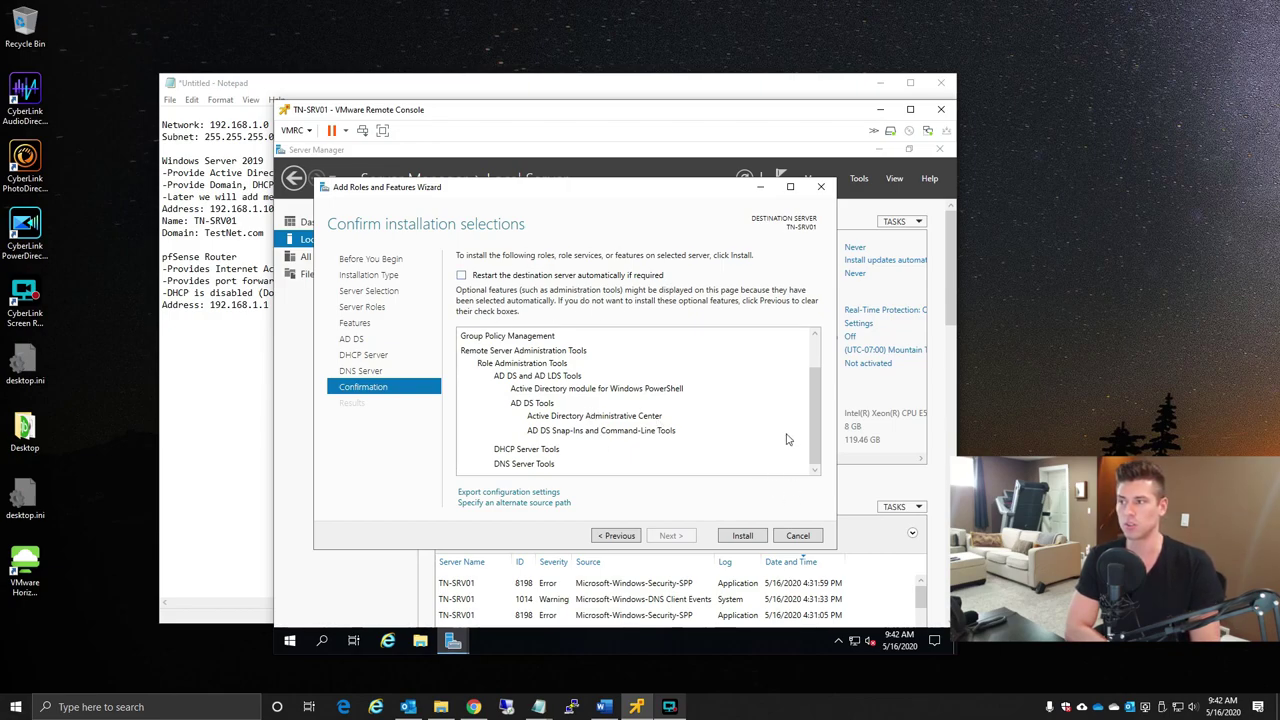
{"action": "left_click", "coordinate": [742, 536]}
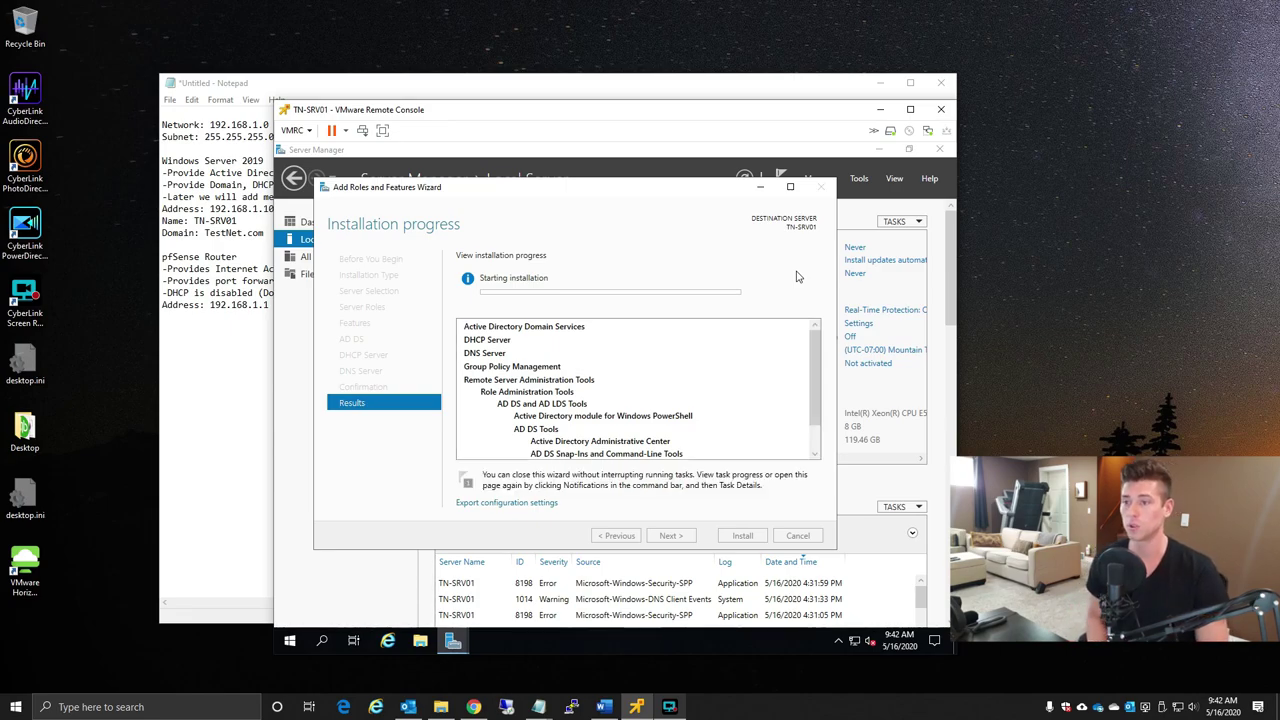
- Once installation on TN-SRV01 succeeds, launch the Complete DHCP configuration wizard
{"action": "left_click_drag", "start_coordinate": [810, 345], "coordinate": [817, 262]}
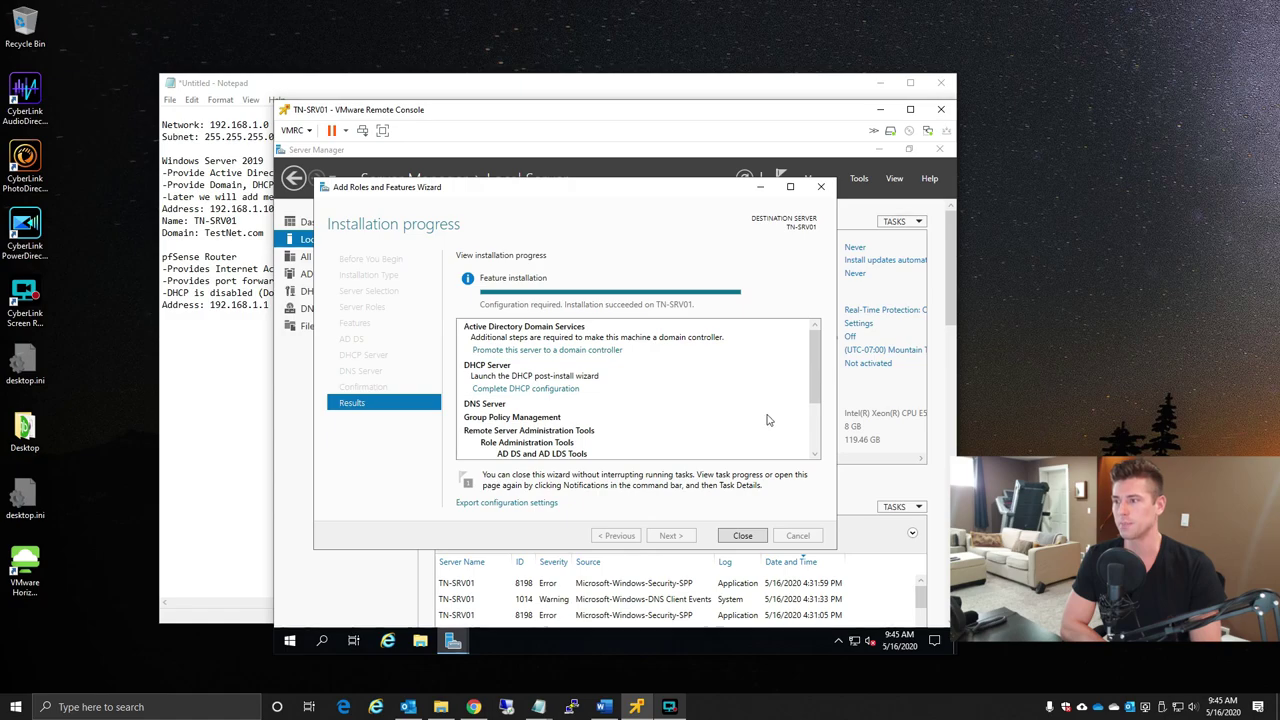
{"action": "left_click_drag", "start_coordinate": [815, 365], "coordinate": [807, 305]}
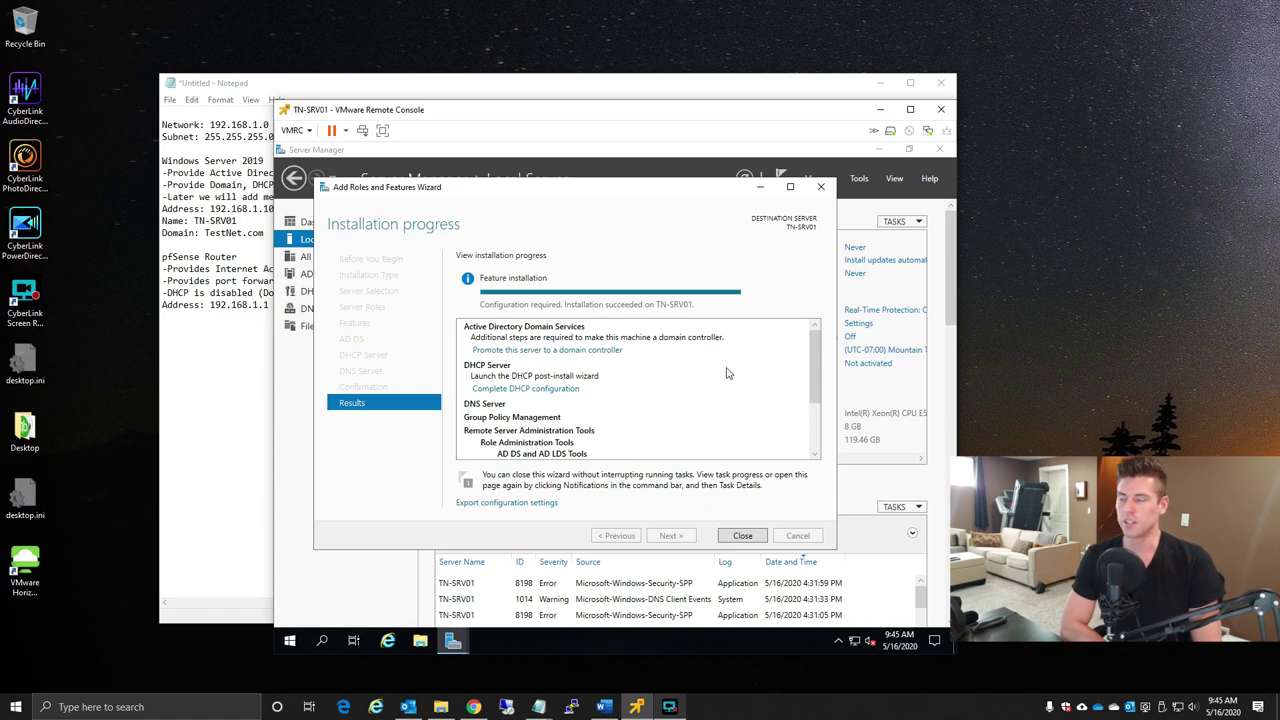
{"action": "left_click", "coordinate": [525, 389]}
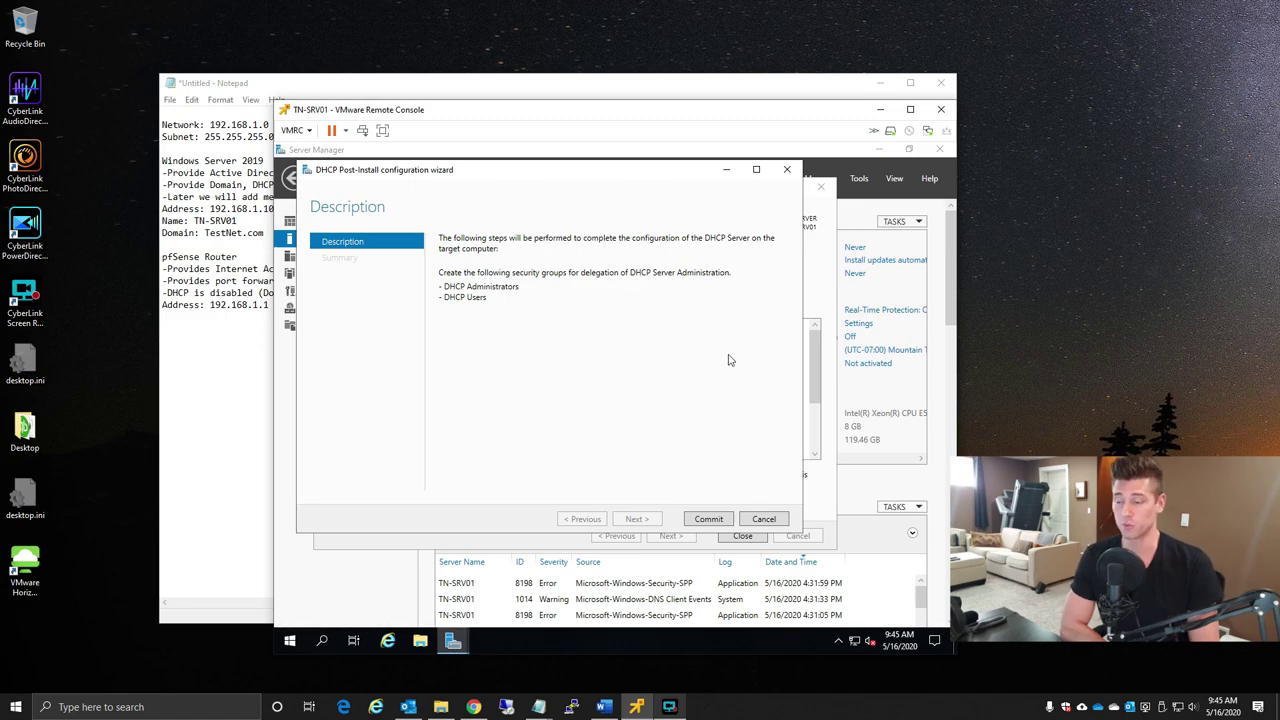
- Commit the DHCP Administrators and DHCP Users groups and close the post-install wizard
{"action": "left_click", "coordinate": [716, 521]}
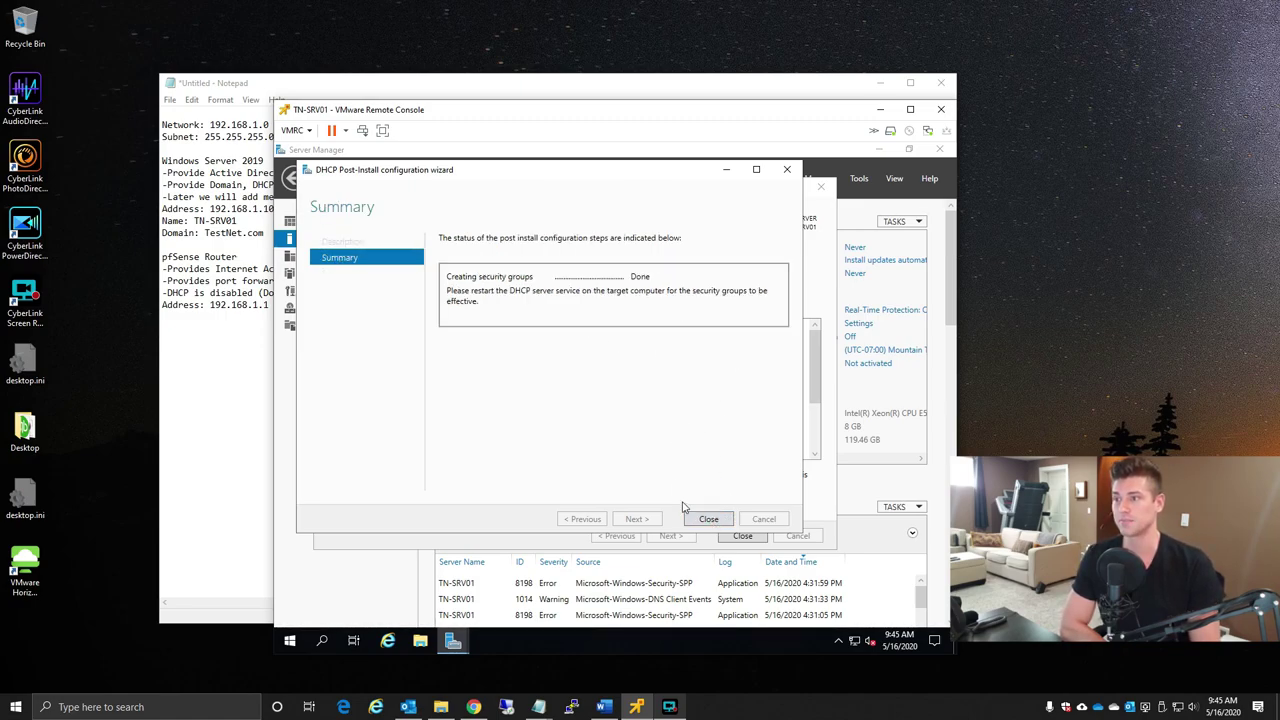
{"action": "left_click", "coordinate": [710, 519]}
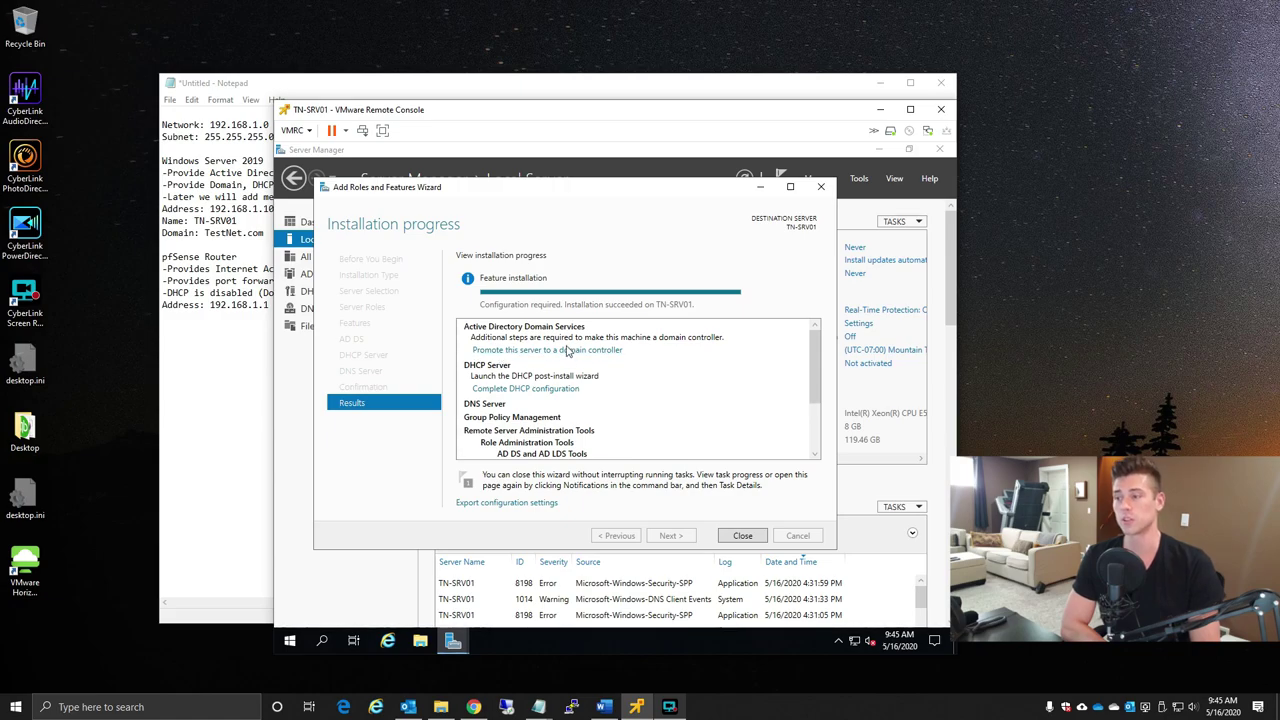
- Promote the server to a domain controller in a new forest with root domain testnet.com
{"action": "left_click", "coordinate": [596, 351]}
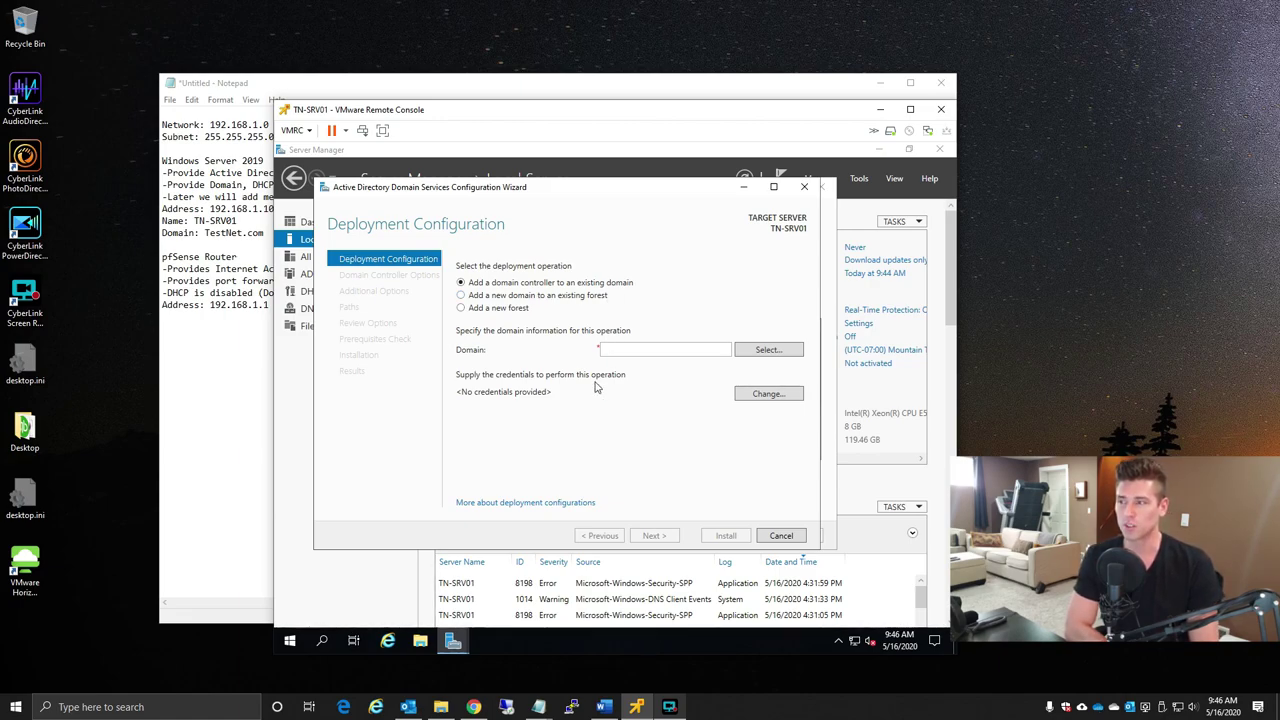
{"action": "left_click", "coordinate": [463, 311]}
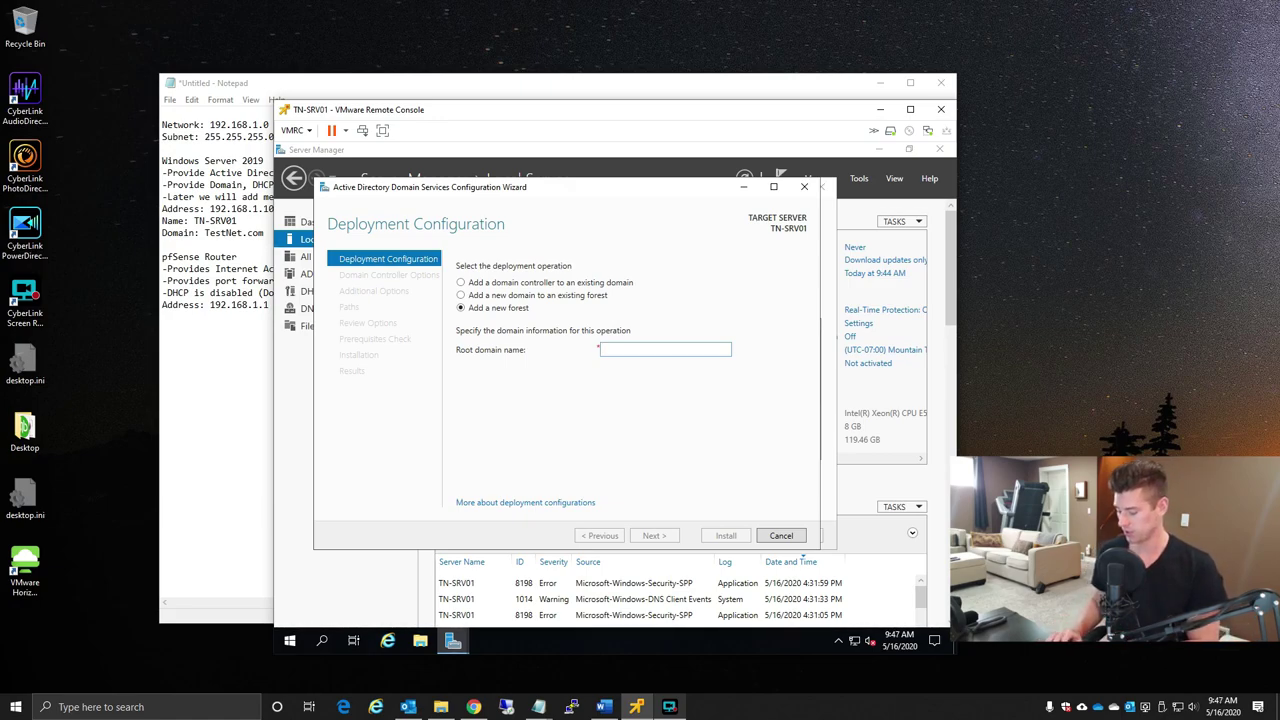
{"action": "type", "text": "testnet.com"}
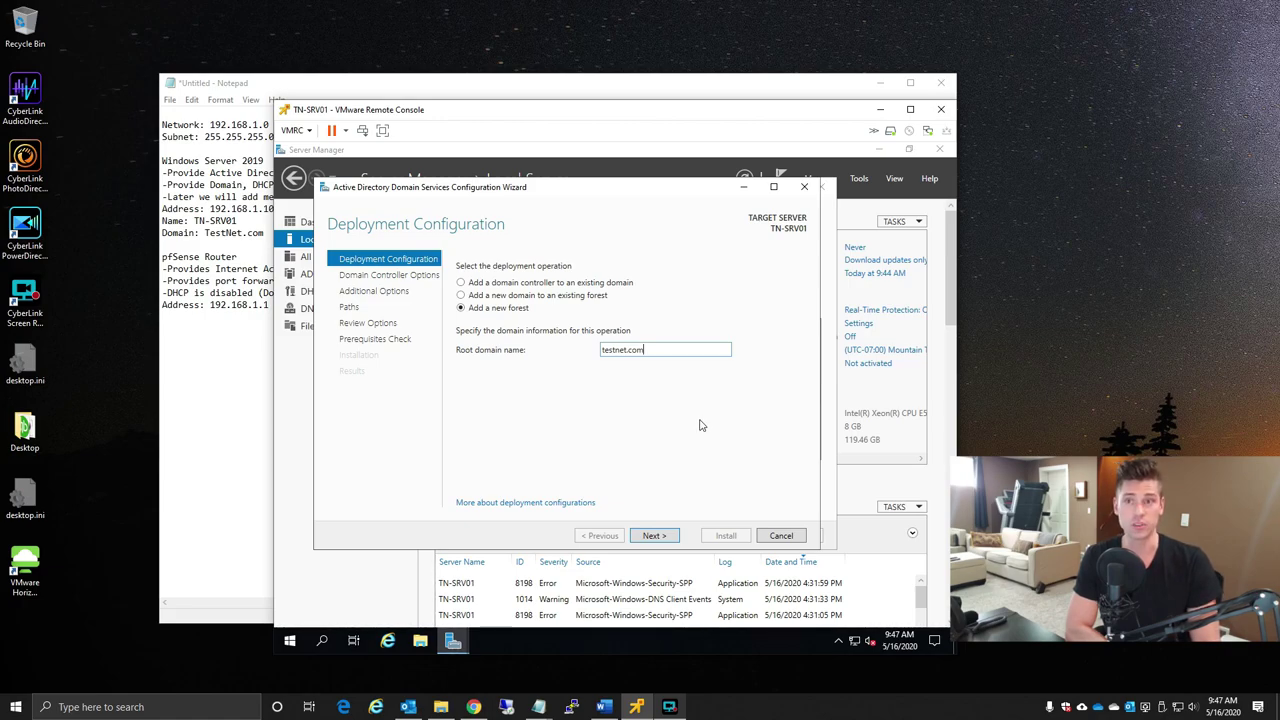
{"action": "left_click", "coordinate": [664, 540]}
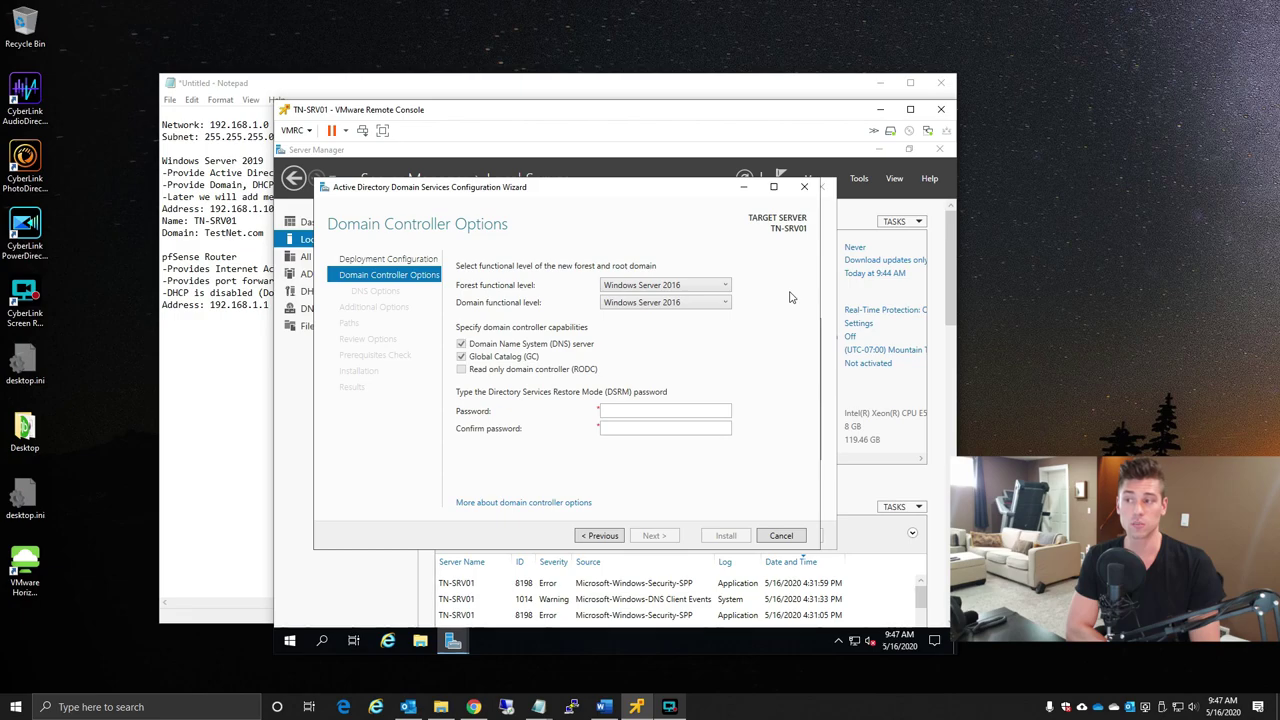
- Keep the Windows Server 2016 forest level and enter and confirm the DSRM password
{"action": "left_click", "coordinate": [648, 286]}
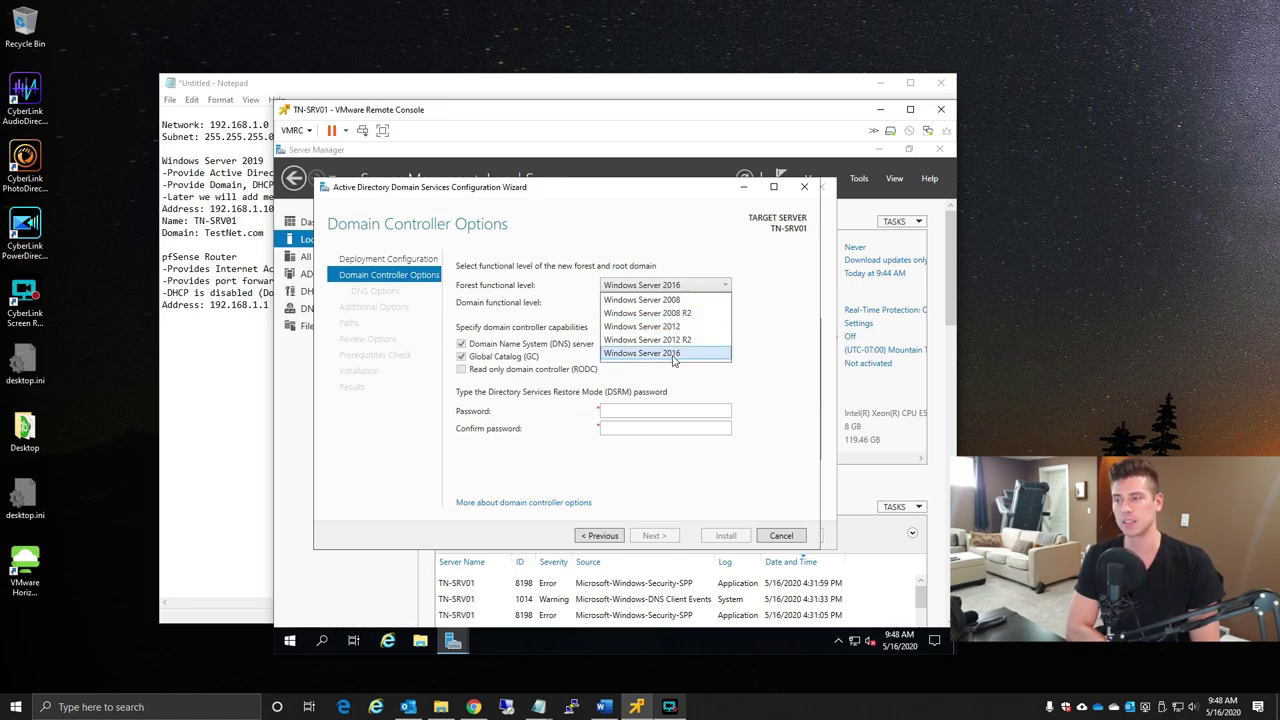
{"action": "left_click", "coordinate": [674, 355]}
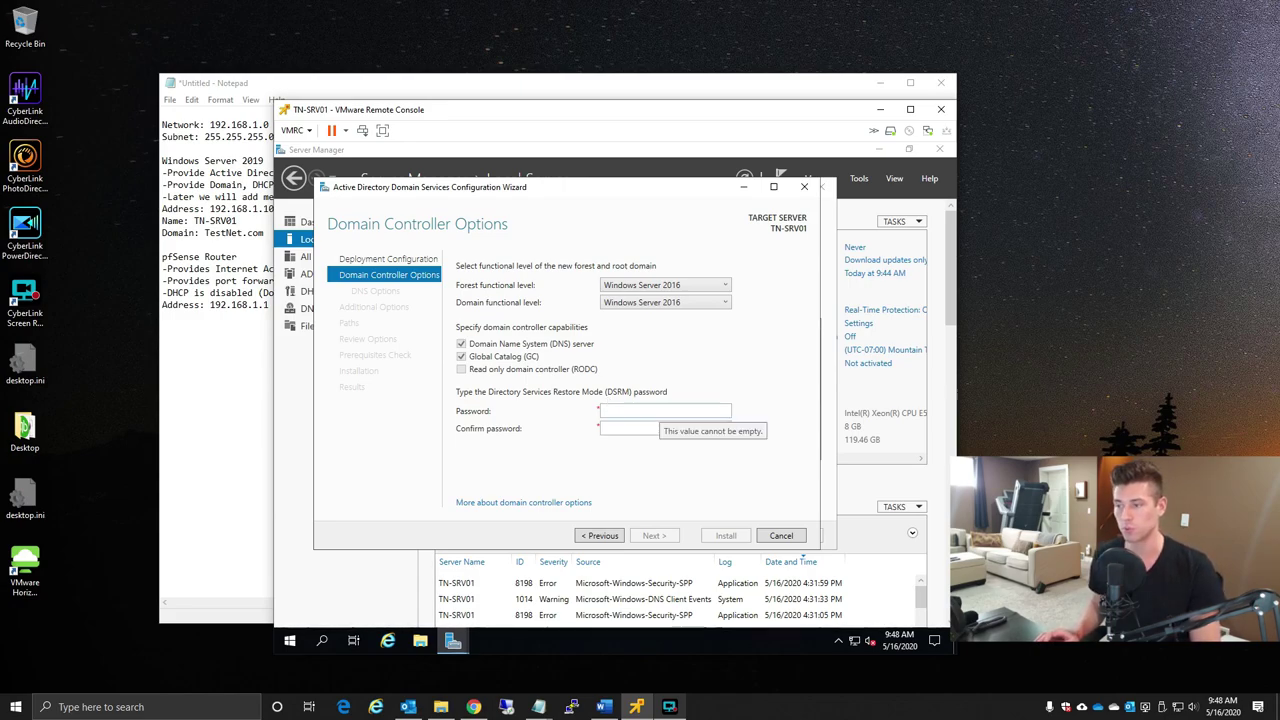
{"action": "left_click", "coordinate": [605, 411]}
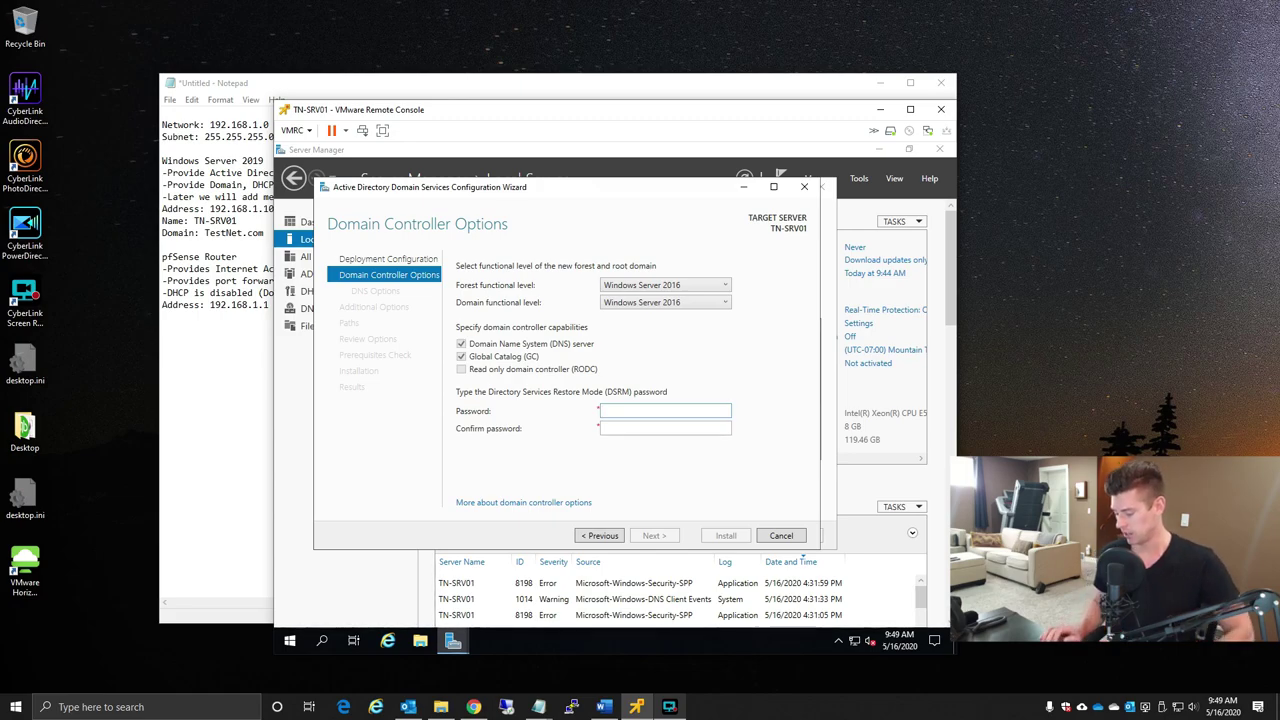
{"action": "type", "text": "Password1"}
{"action": "key", "text": "Tab"}
{"action": "type", "text": "Password1"}
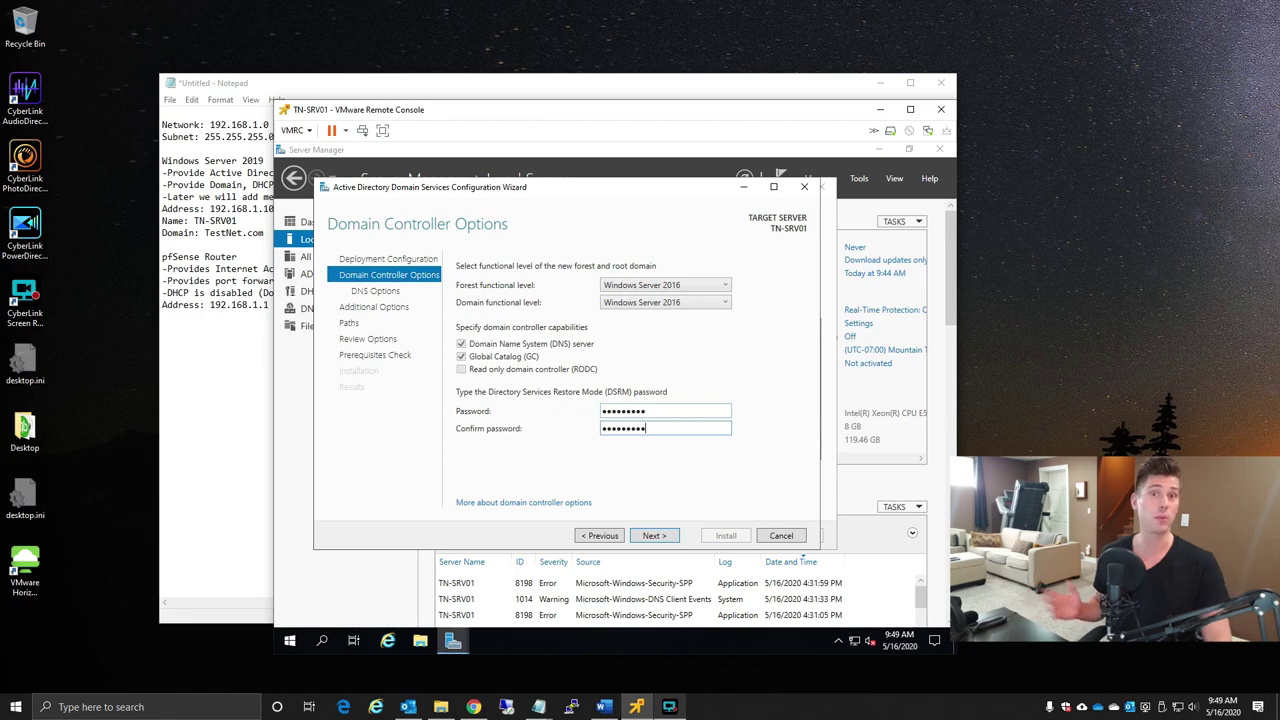
{"action": "left_click", "coordinate": [655, 536]}
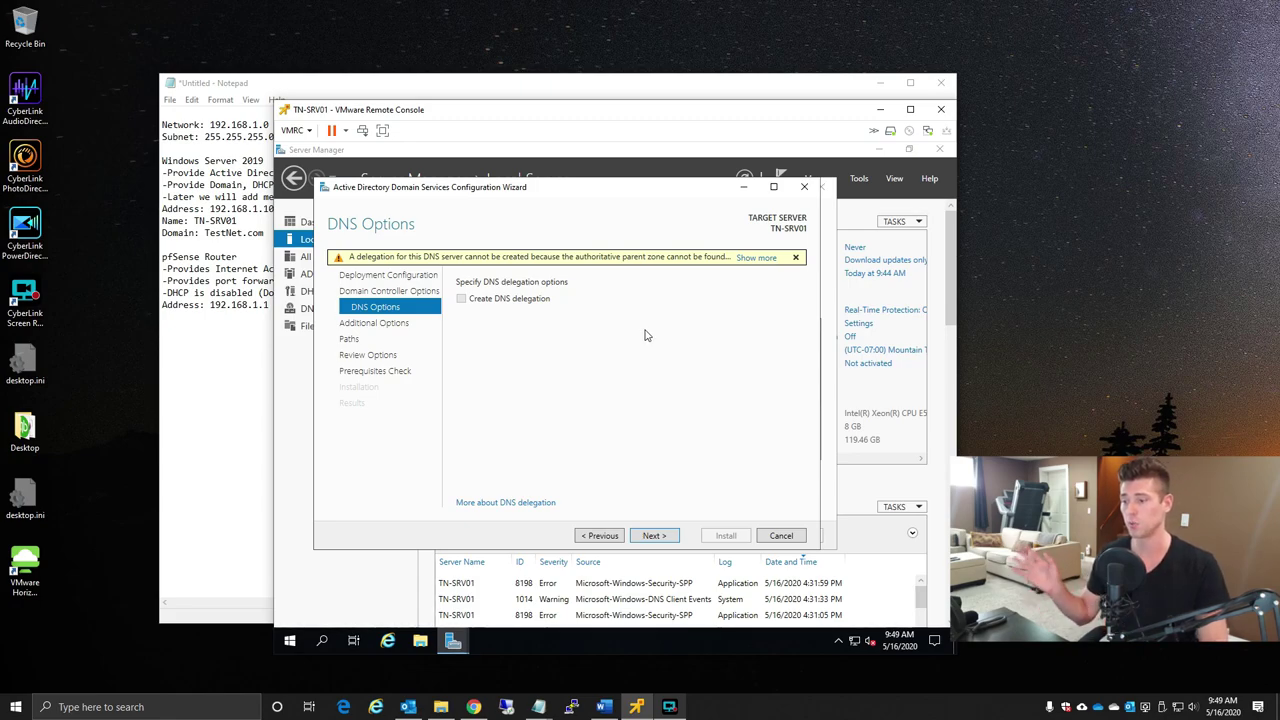
- Continue past DNS Options without creating a DNS delegation
{"action": "left_click", "coordinate": [654, 536]}
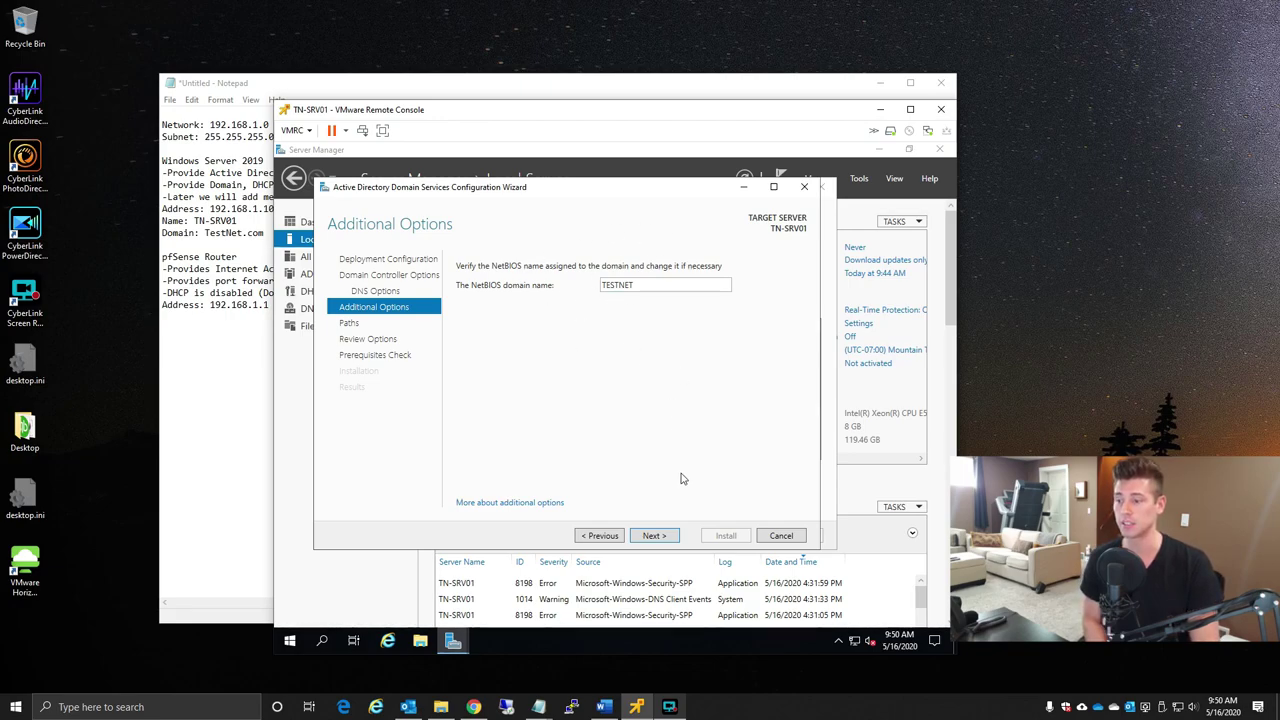
- Accept NetBIOS name TESTNET and the default C:\Windows\NTDS and SYSVOL paths
{"action": "left_click", "coordinate": [654, 536]}
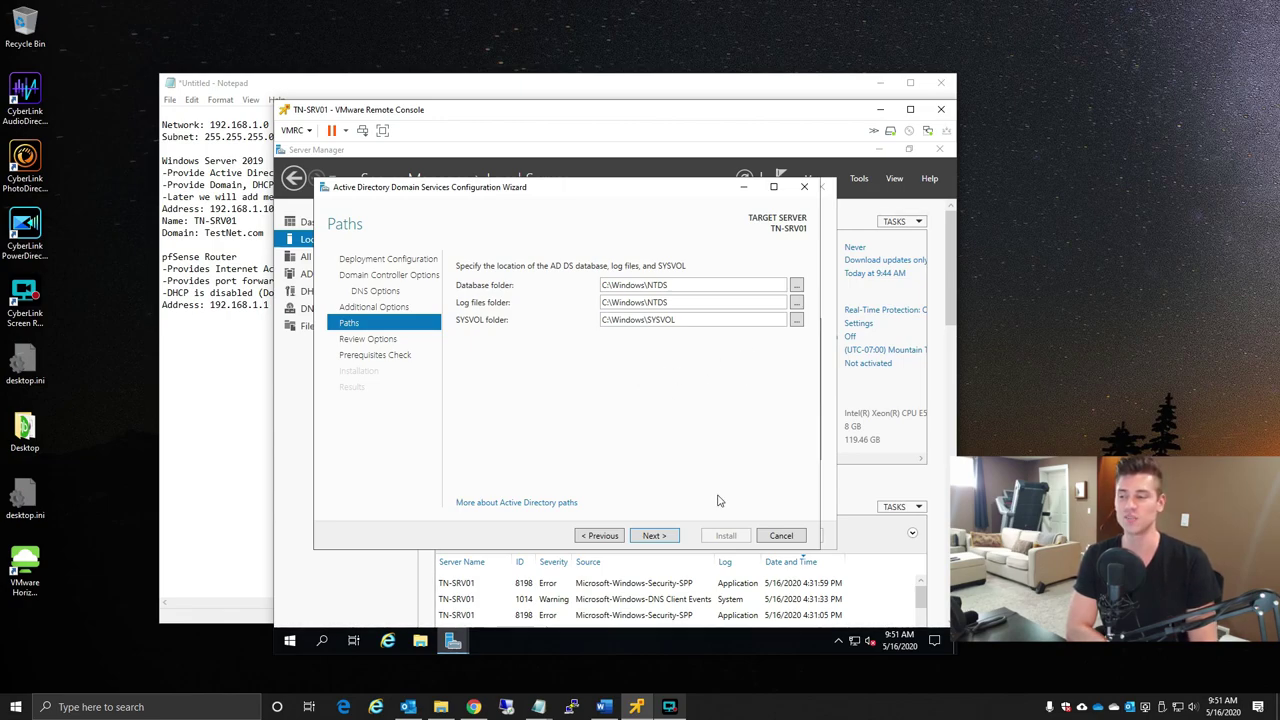
{"action": "left_click", "coordinate": [668, 538]}
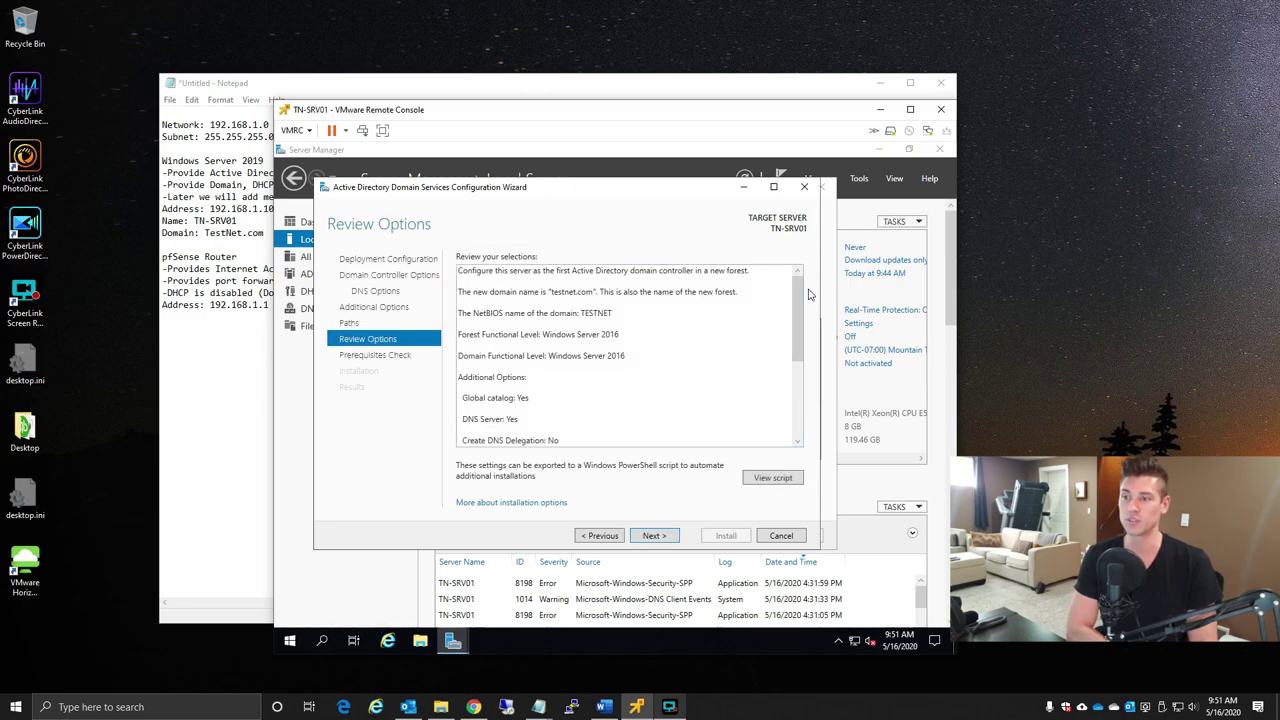
- Review the options summary and open the Install-ADDSForest PowerShell script in Notepad
{"action": "left_click_drag", "start_coordinate": [800, 298], "coordinate": [797, 368]}
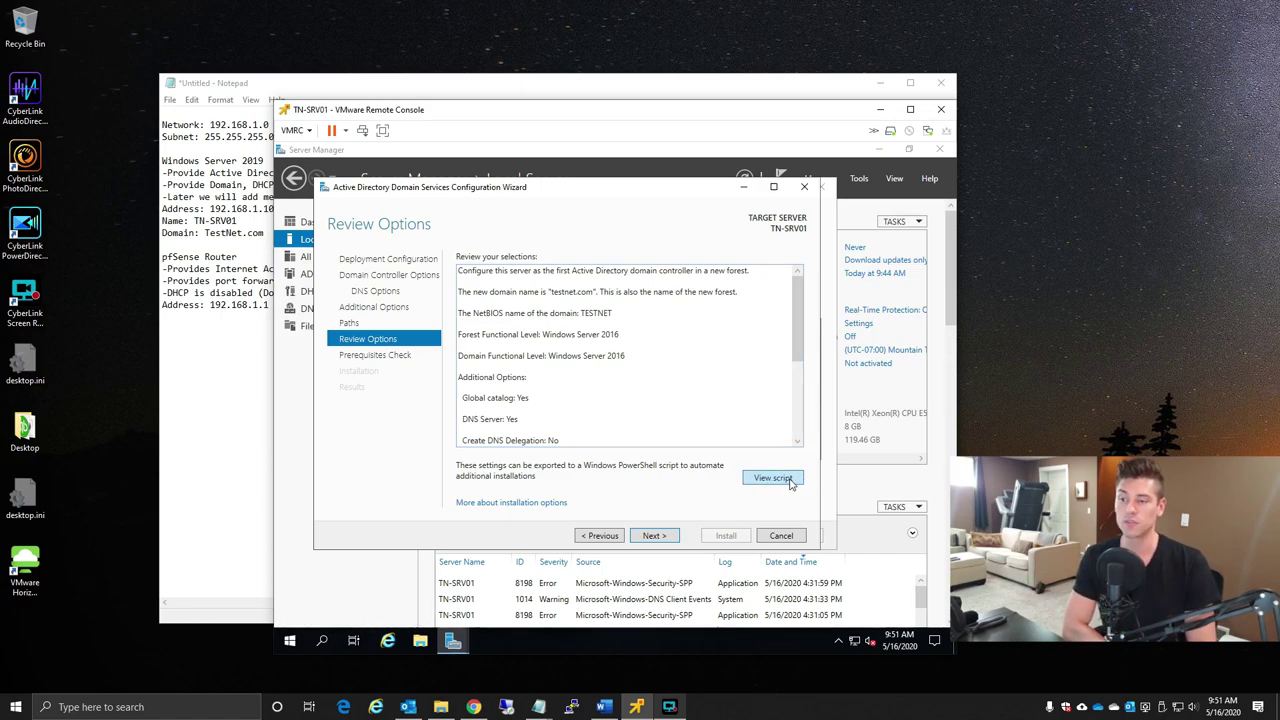
{"action": "left_click", "coordinate": [772, 478]}
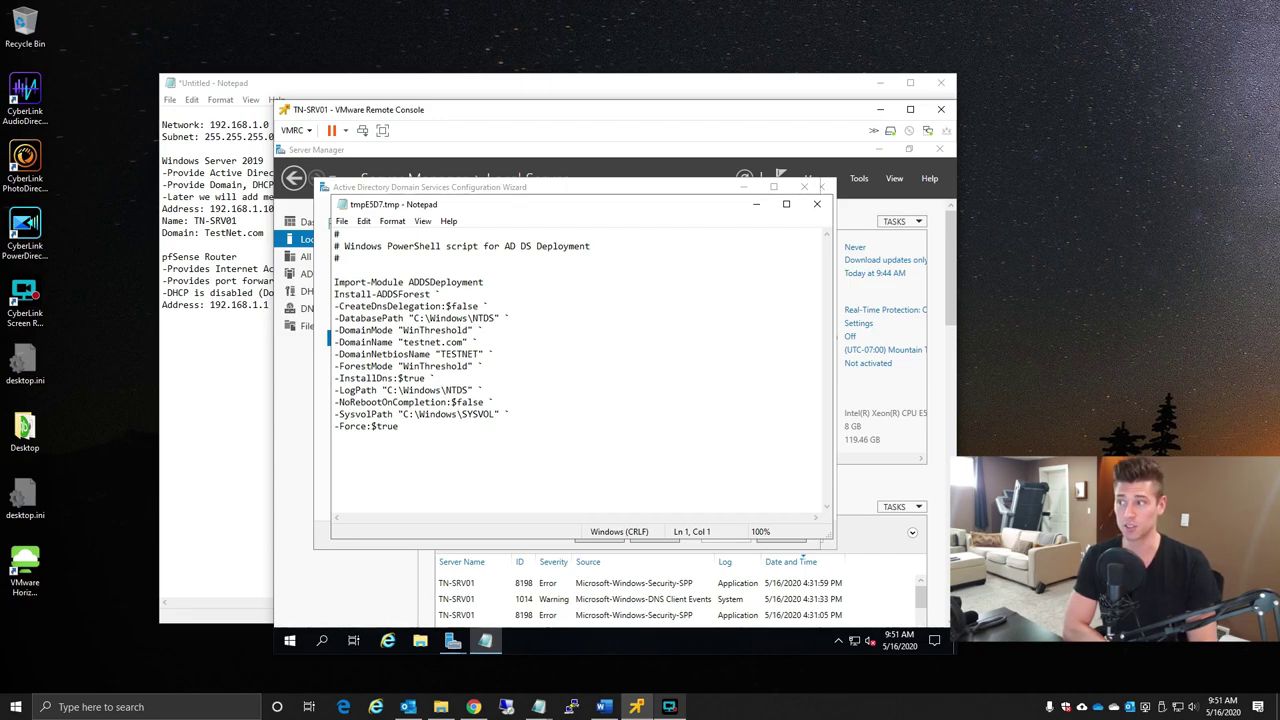
{"action": "left_click_drag", "start_coordinate": [334, 282], "coordinate": [334, 438]}
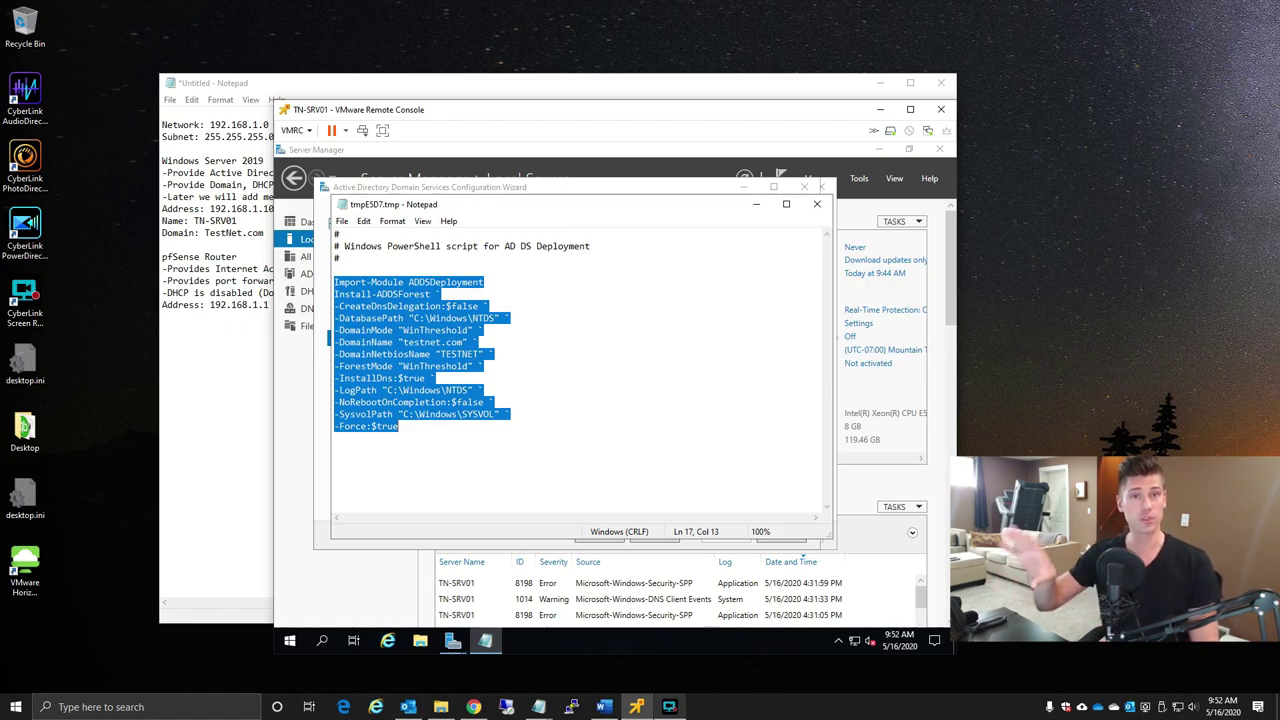
{"action": "left_click", "coordinate": [817, 206]}
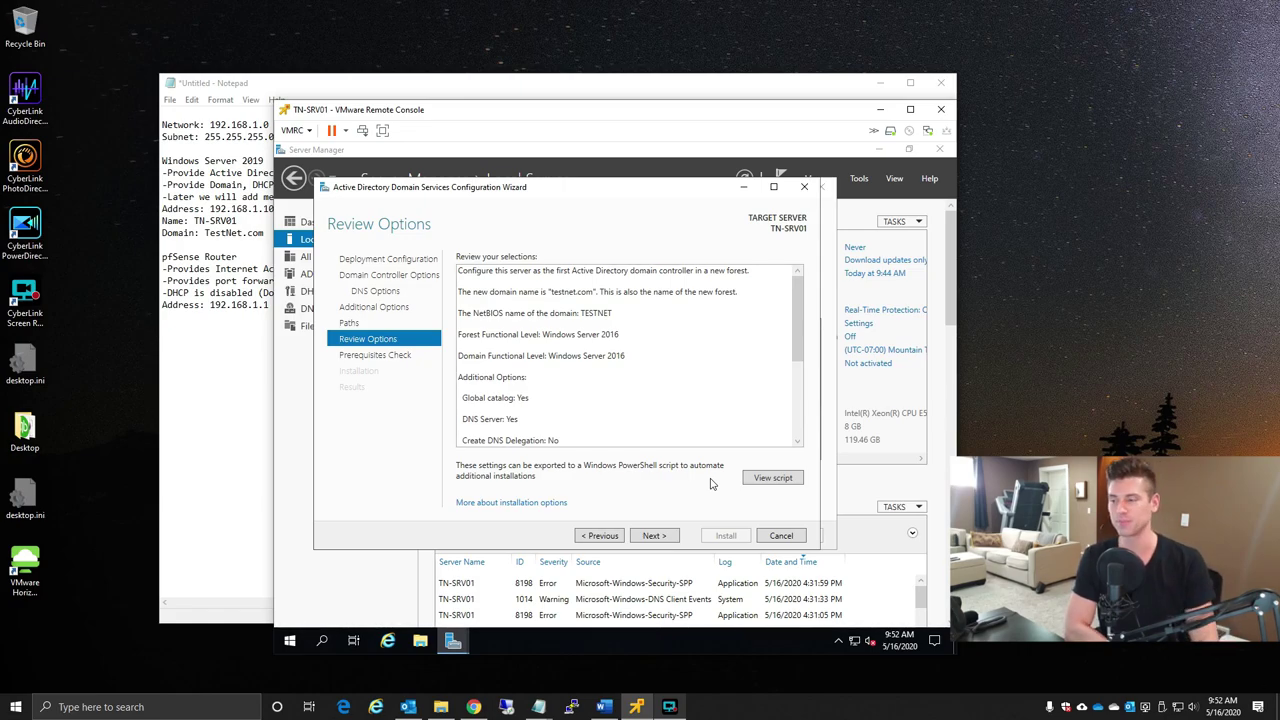
- Run the prerequisites check, review its results, and install the testnet.com forest
{"action": "left_click", "coordinate": [657, 536]}
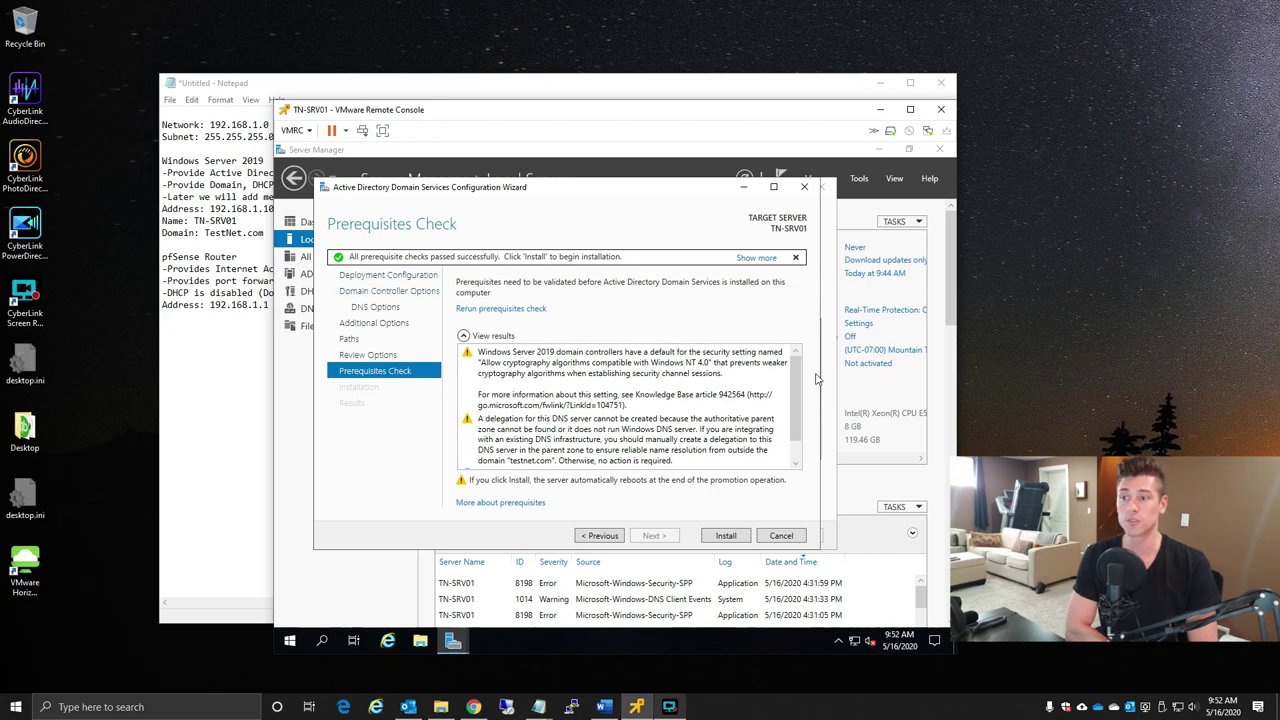
{"action": "scroll", "coordinate": [790, 393], "scroll_direction": "down", "scroll_amount": 5}
{"action": "scroll", "coordinate": [790, 393], "scroll_direction": "up", "scroll_amount": 5}
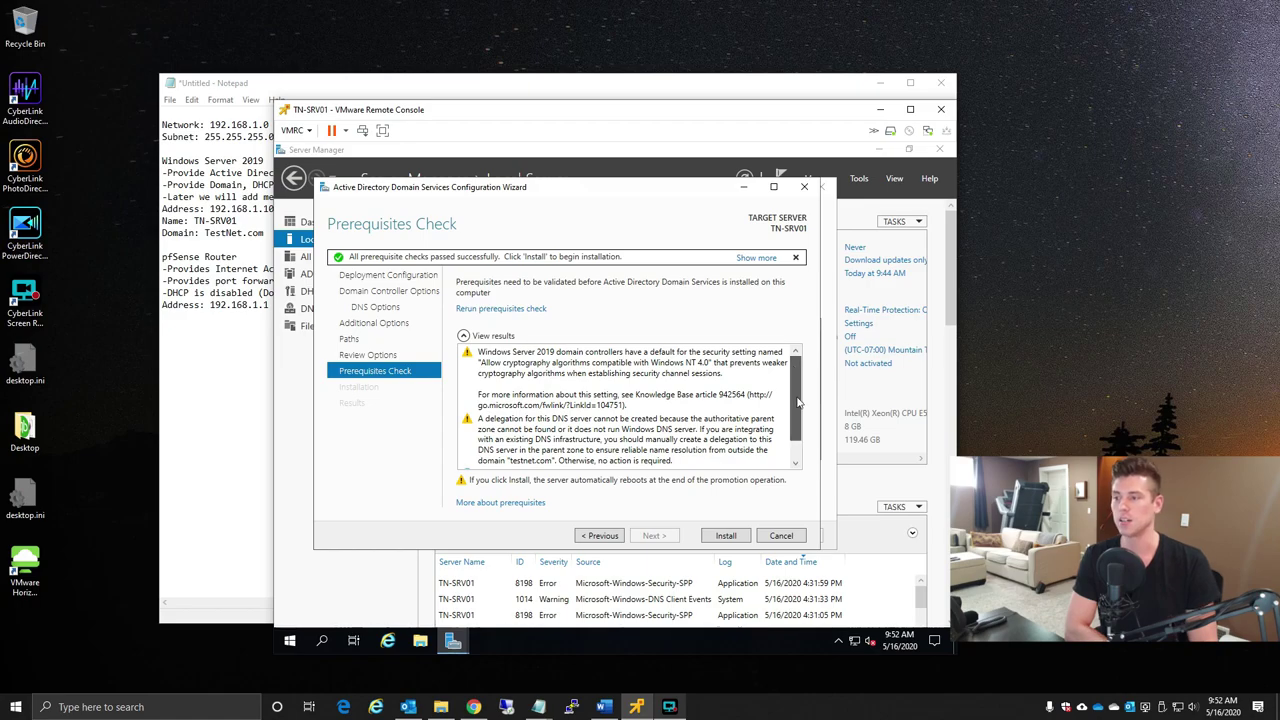
{"action": "scroll", "coordinate": [790, 420], "scroll_direction": "down", "scroll_amount": 1}
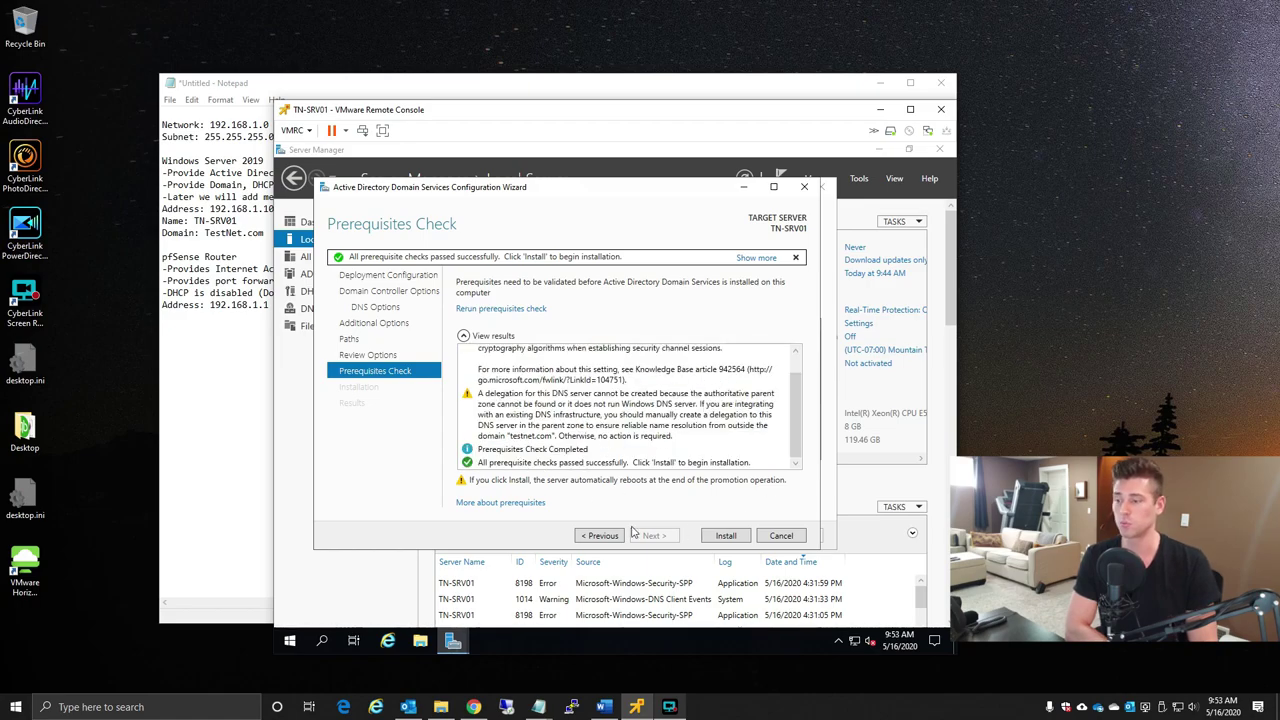
{"action": "left_click", "coordinate": [727, 536]}
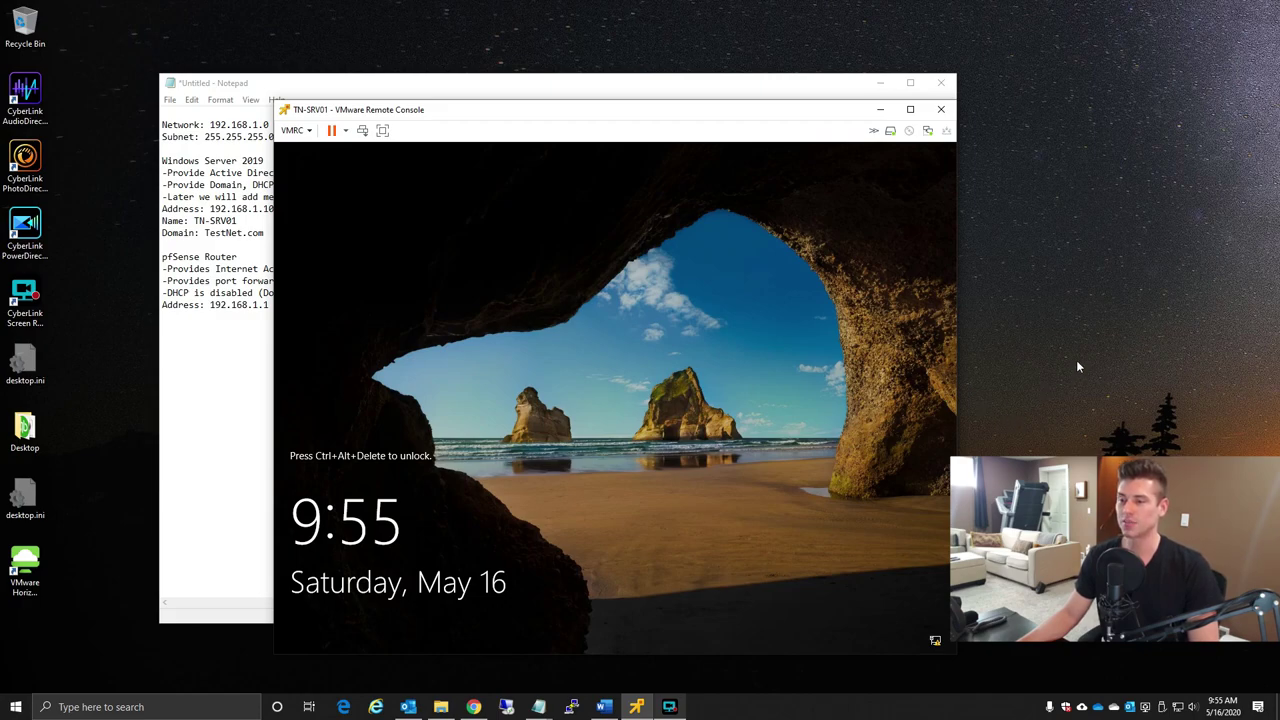
- Send Ctrl+Alt+Del to TN-SRV01 from the VMRC menu to reach the sign-in screen
{"action": "left_click", "coordinate": [300, 133]}
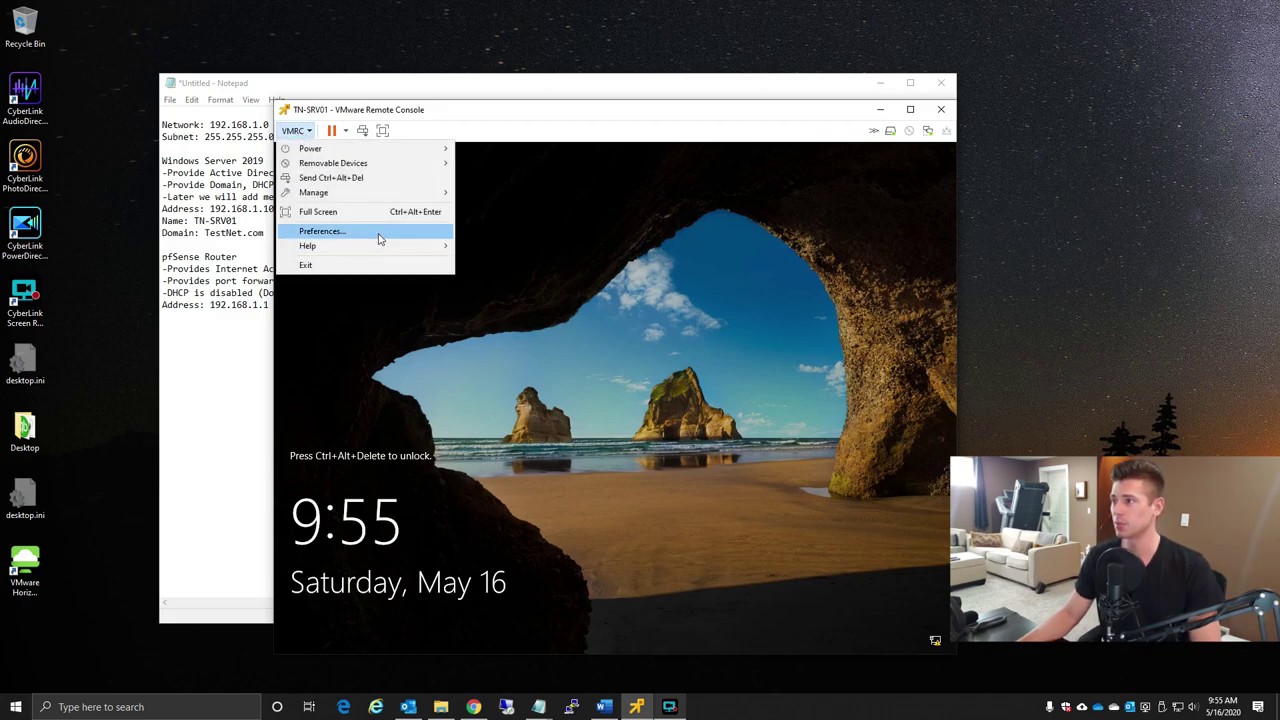
{"action": "left_click", "coordinate": [363, 178]}
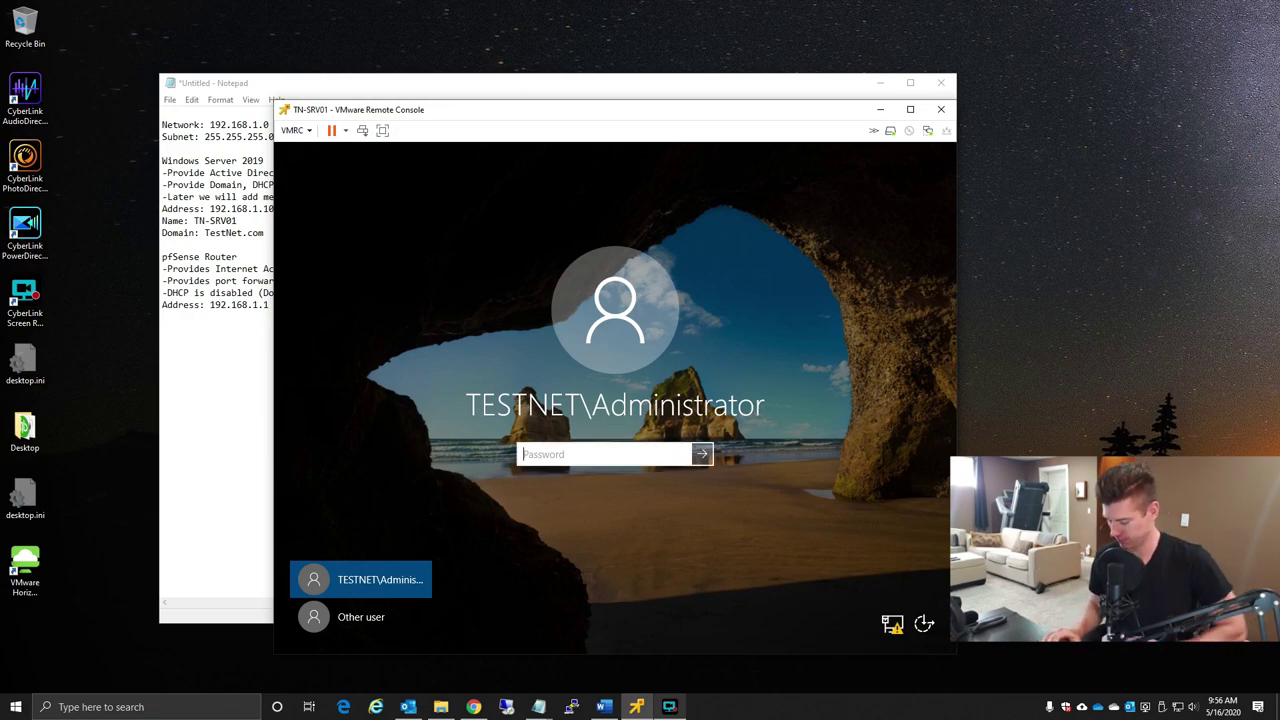
- Sign in to TN-SRV01 with the TESTNET\Administrator account password
{"action": "type", "text": "*******"}
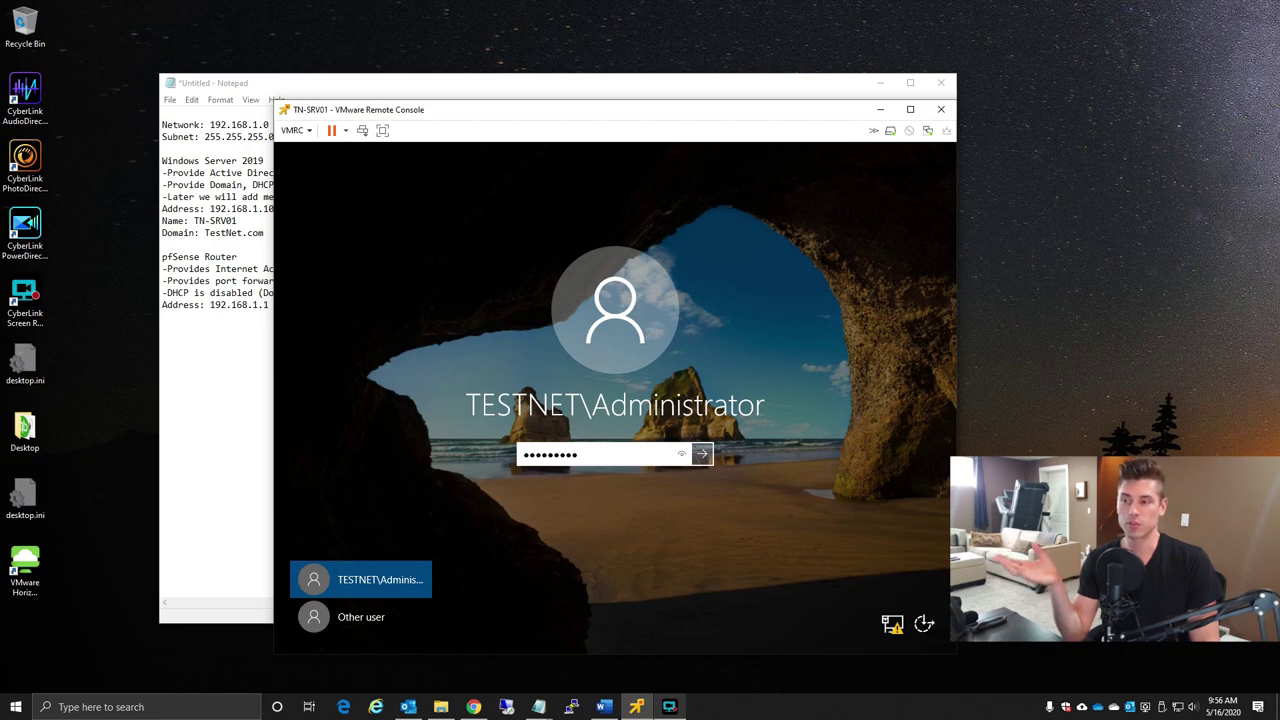
{"action": "key", "text": "Return"}
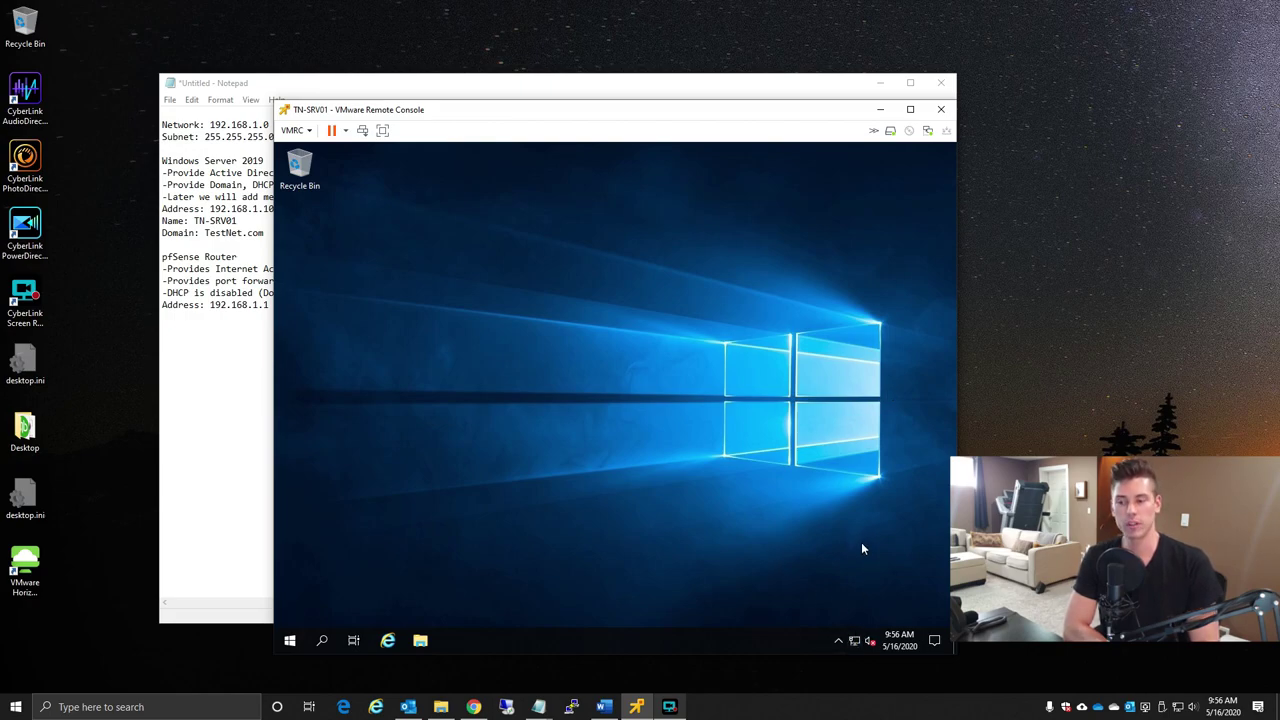
- Open Network & Internet settings from the server's network tray icon
{"action": "right_click", "coordinate": [855, 643]}
{"action": "left_click", "coordinate": [857, 617]}
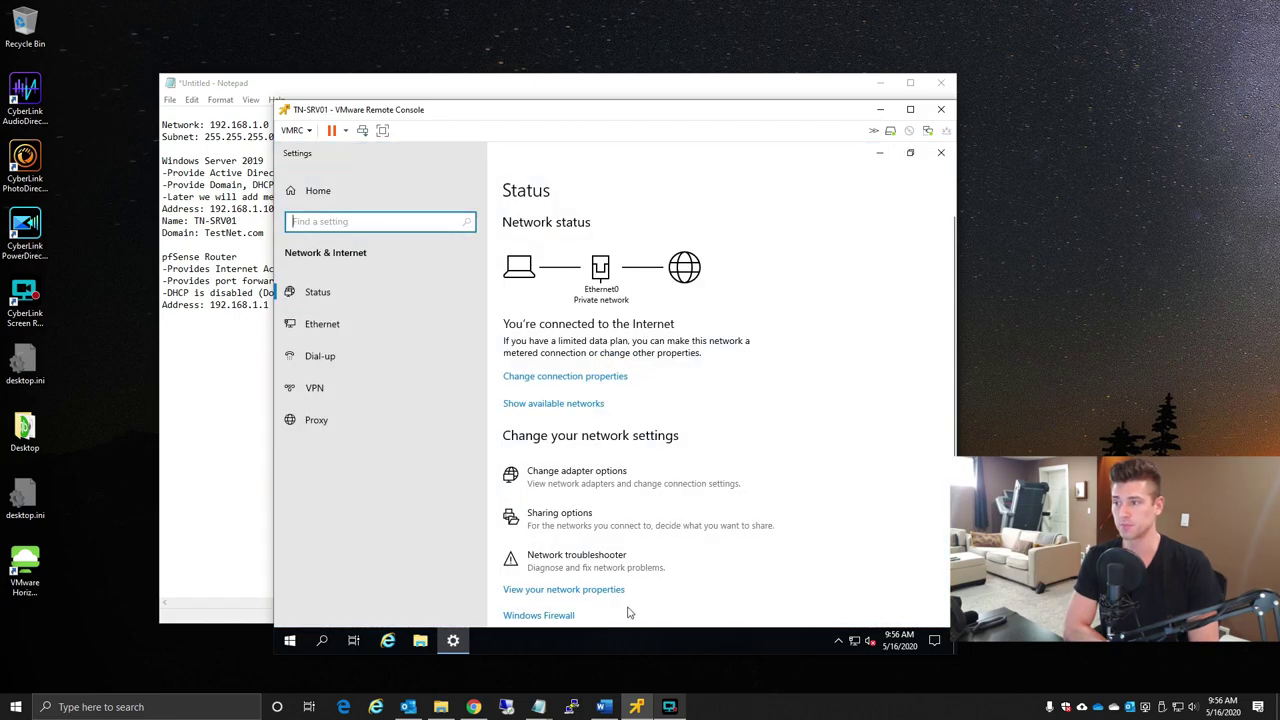
{"action": "right_click", "coordinate": [855, 640]}
{"action": "left_click", "coordinate": [879, 433]}
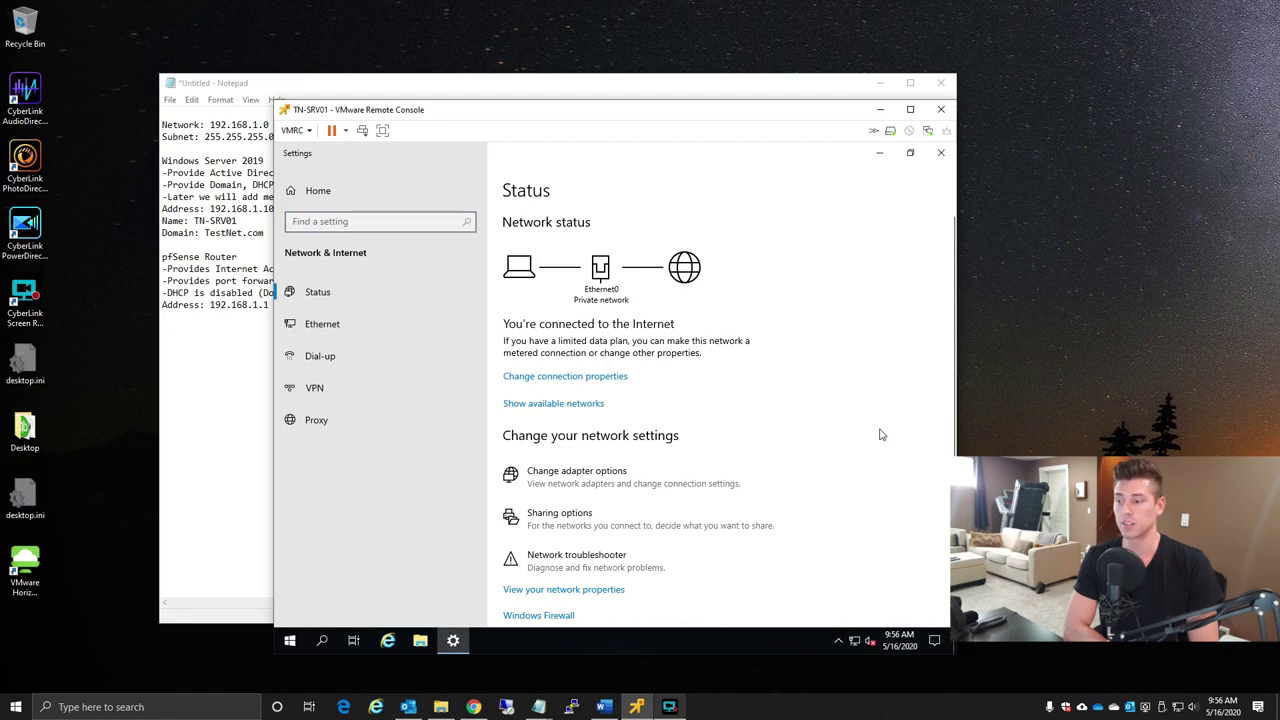
{"action": "scroll", "coordinate": [881, 434], "scroll_direction": "down", "scroll_amount": 2}
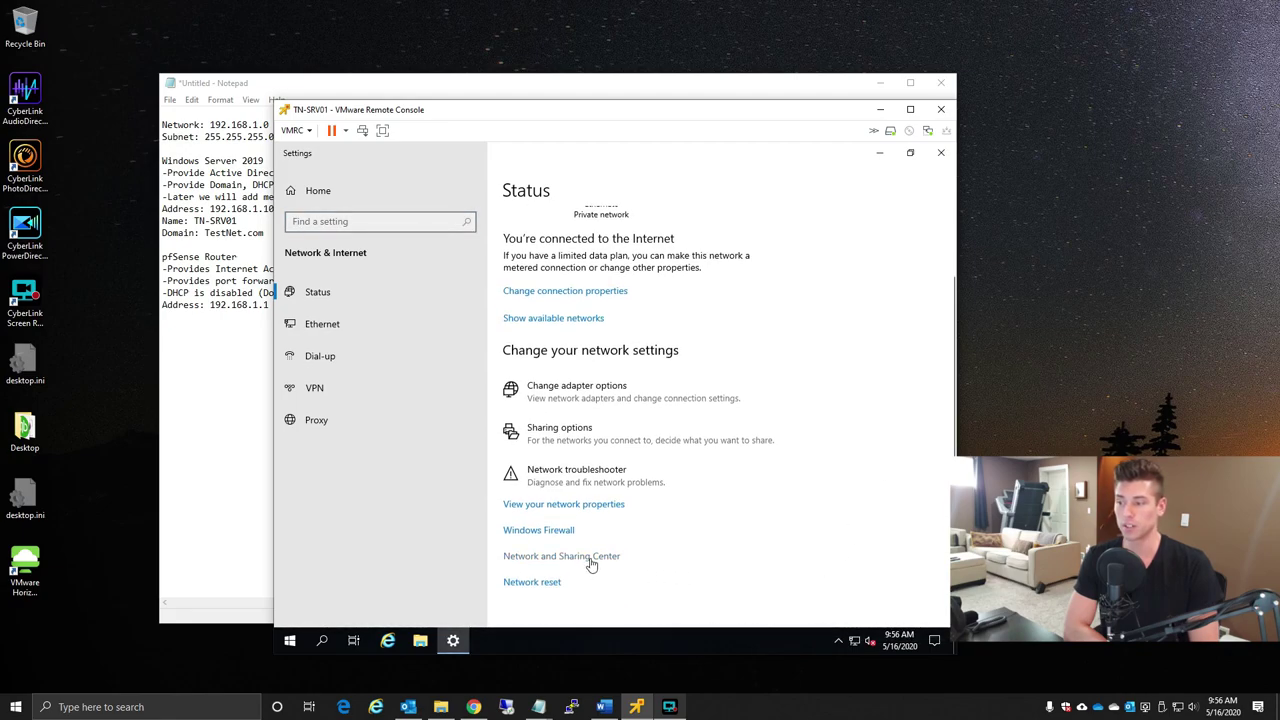
{"action": "left_click", "coordinate": [940, 155]}
- Open Ethernet0's IPv4 properties, showing static IP 192.168.1.10 and DNS 127.0.0.1
{"action": "left_click", "coordinate": [423, 276]}
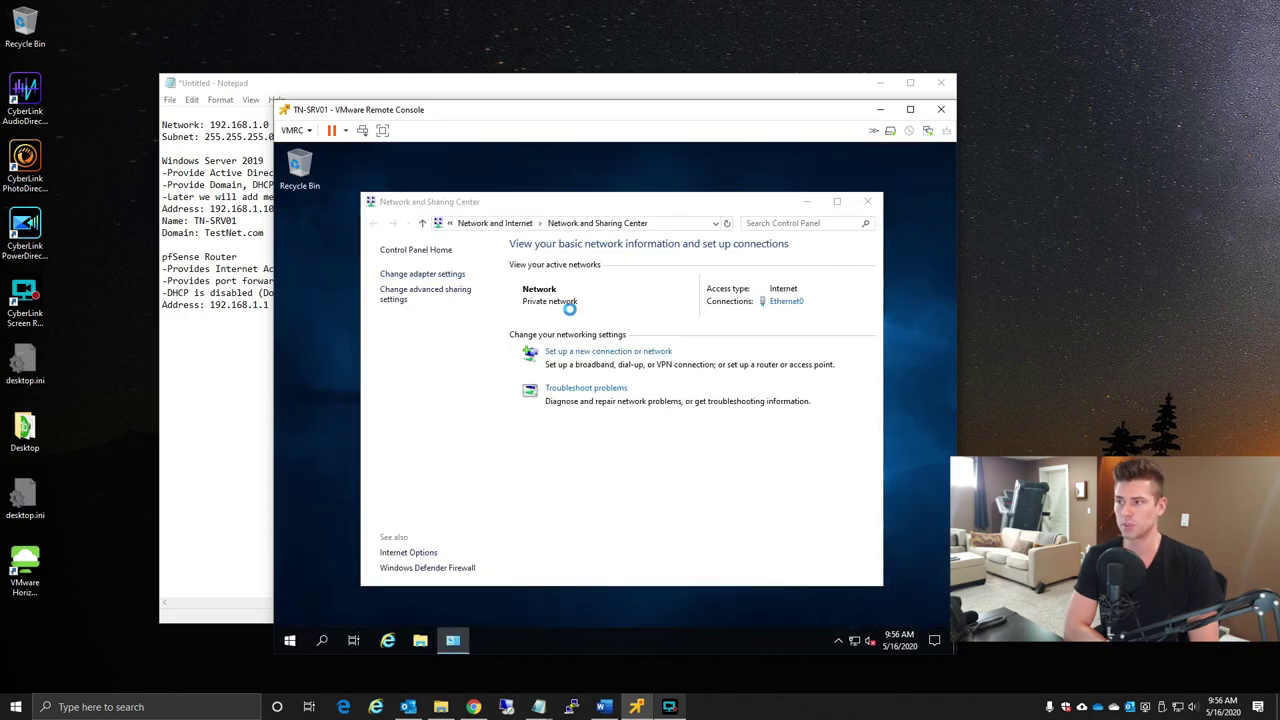
{"action": "left_click", "coordinate": [487, 292]}
{"action": "right_click", "coordinate": [447, 293]}
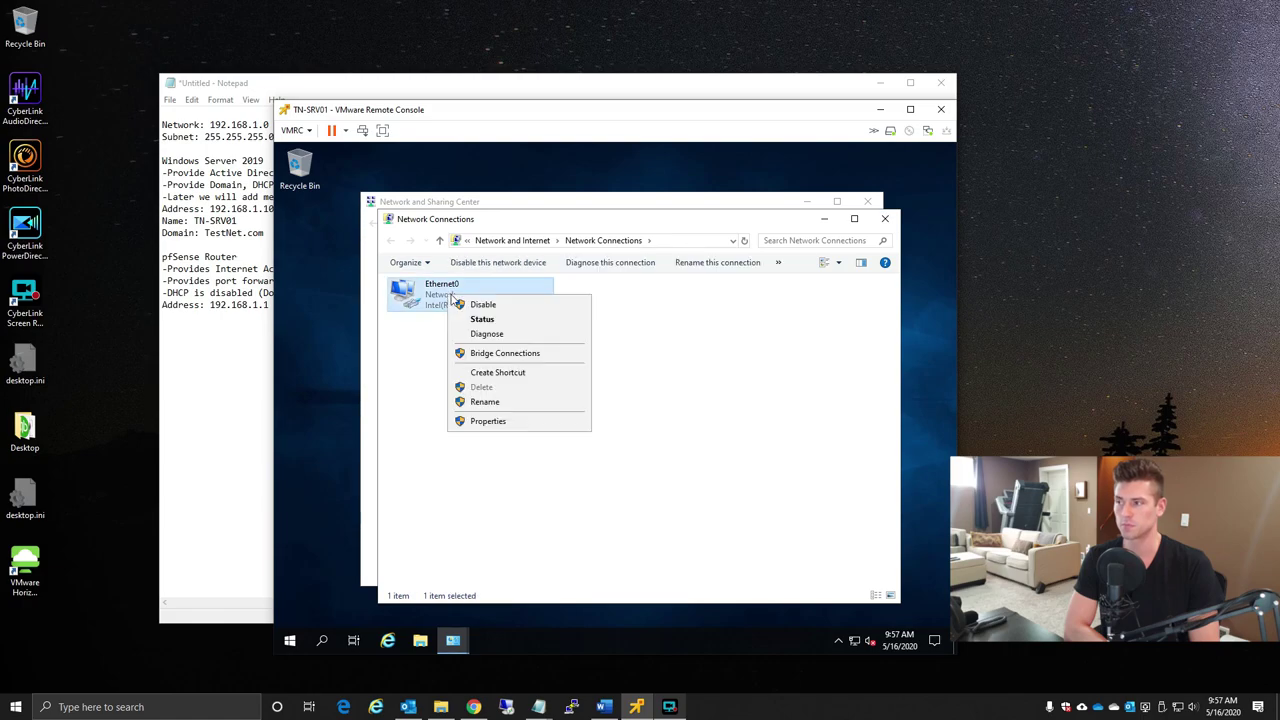
{"action": "left_click", "coordinate": [487, 421]}
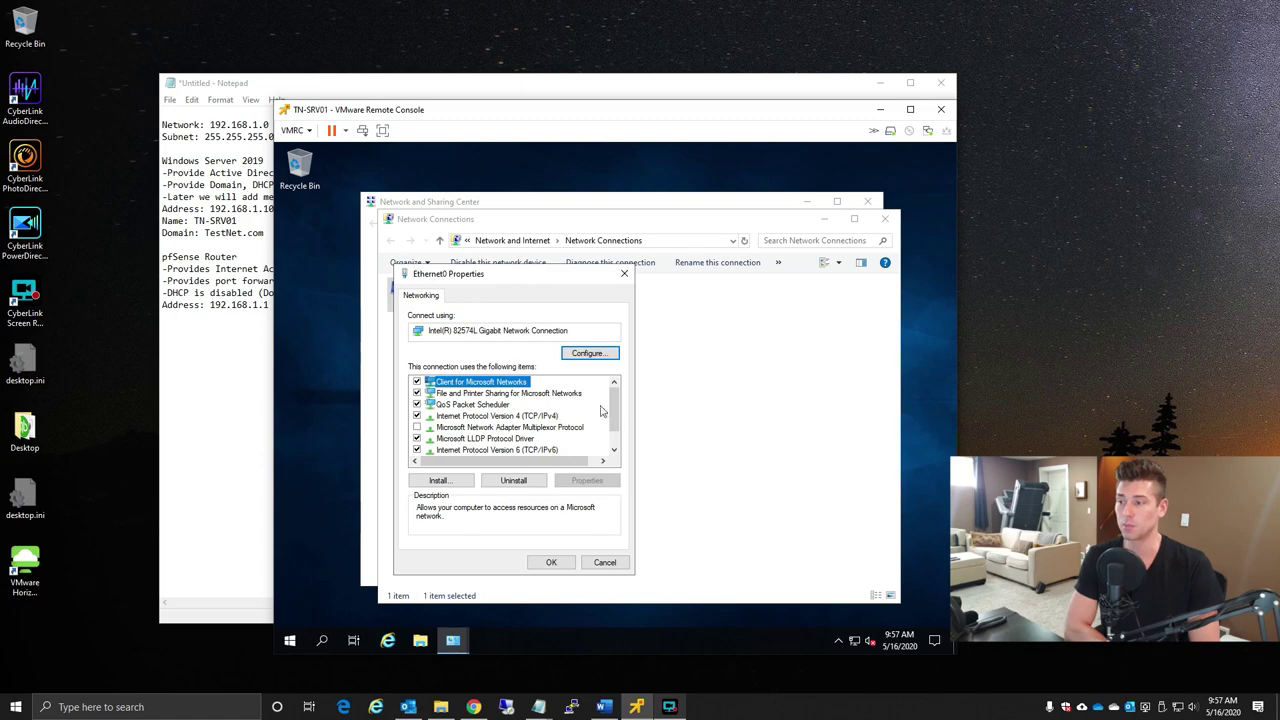
{"action": "left_click", "coordinate": [547, 416]}
{"action": "left_click", "coordinate": [587, 480]}
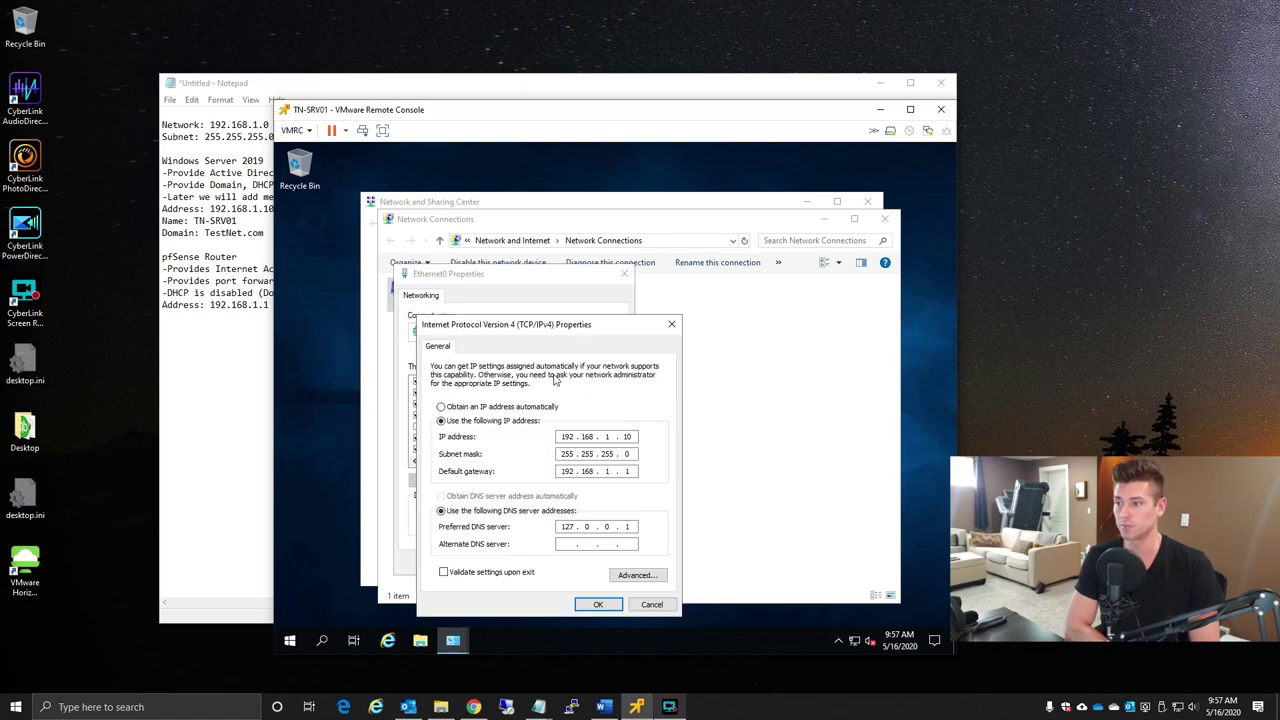
- Set Ethernet0's alternate DNS server to 192.168.1.10 and confirm
{"action": "left_click_drag", "start_coordinate": [558, 330], "coordinate": [745, 272]}
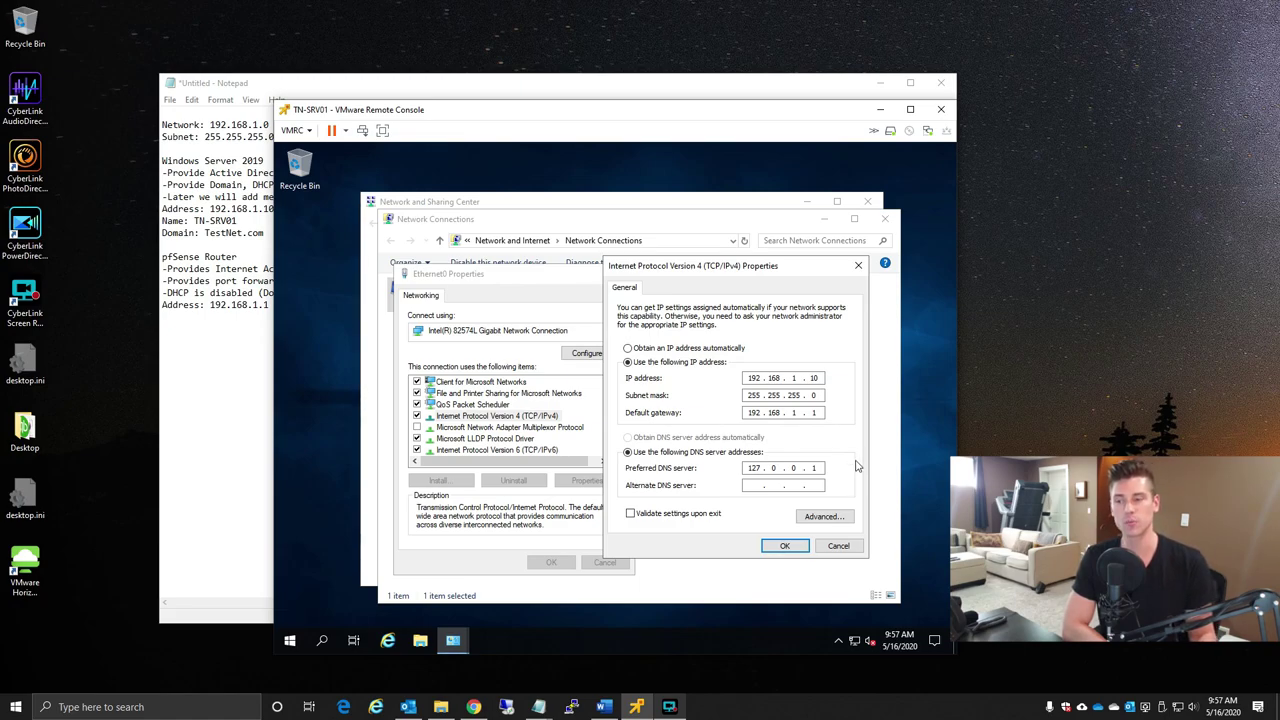
{"action": "left_click", "coordinate": [754, 486]}
{"action": "type", "text": "192 . 168 . "}
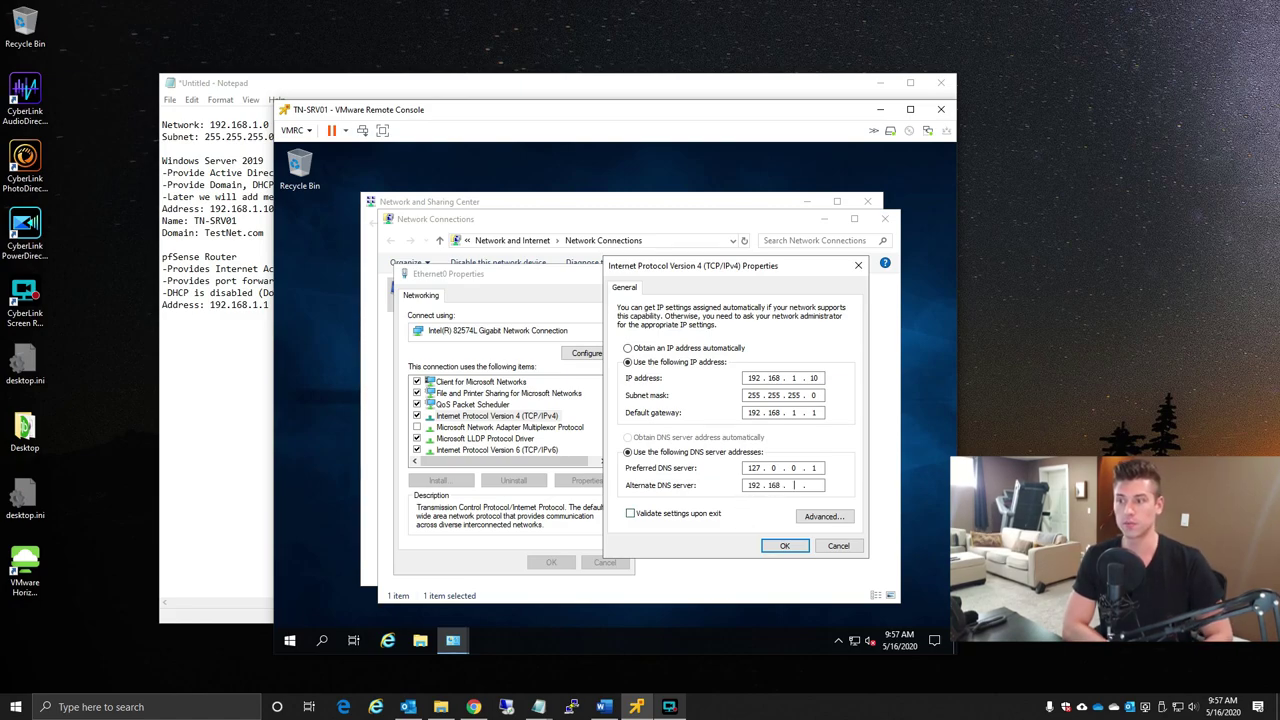
{"action": "type", "text": "1 "}
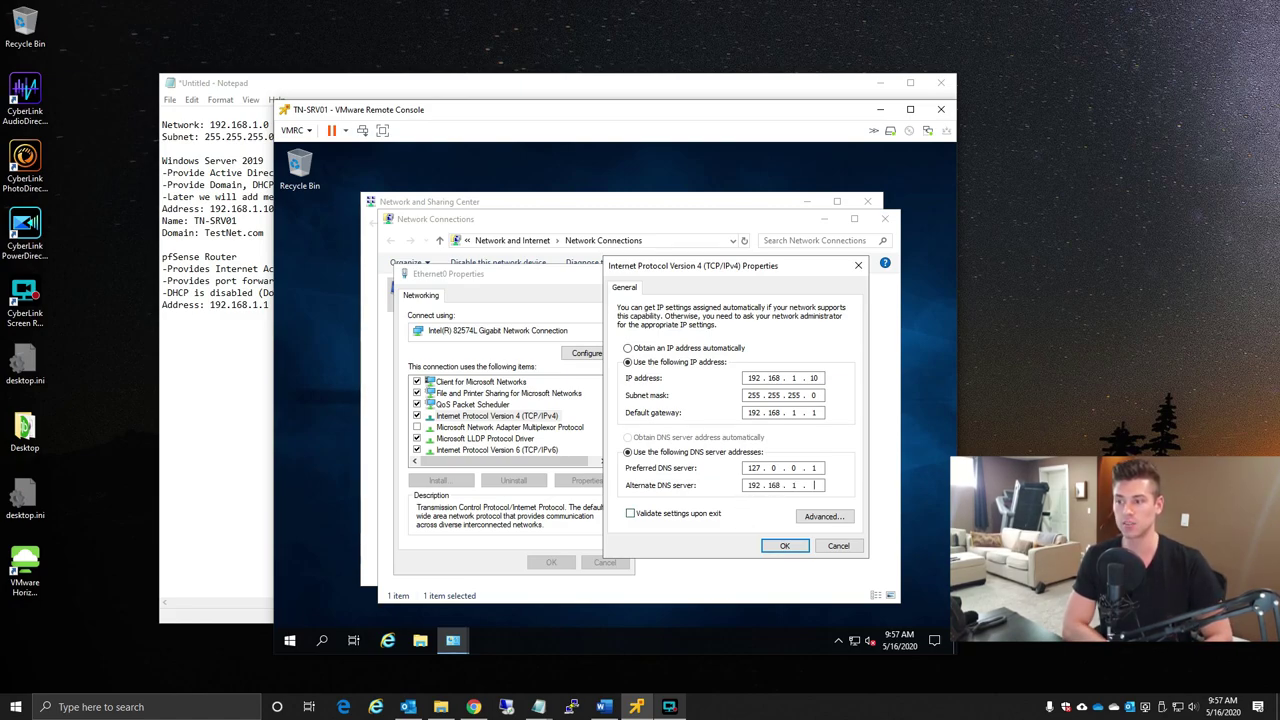
{"action": "type", "text": ". 10"}
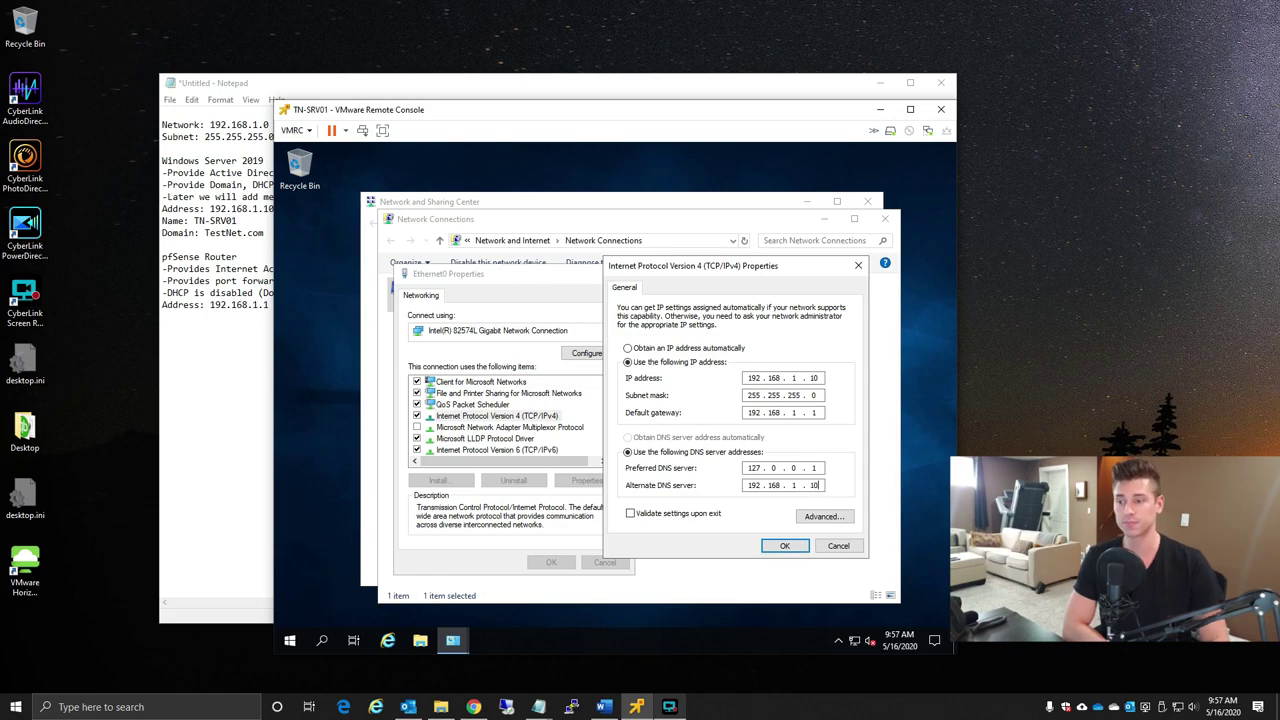
{"action": "left_click", "coordinate": [783, 546]}
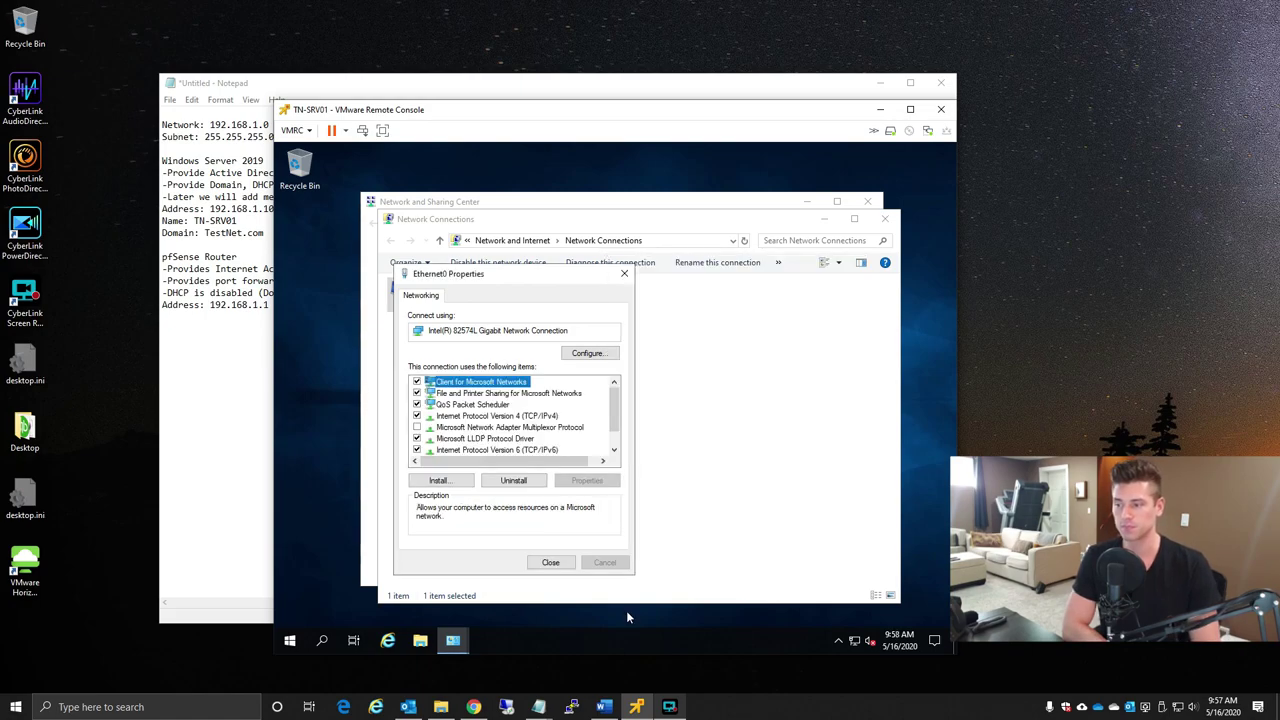
- Close the Ethernet0 properties, Network Connections and Network and Sharing Center windows
{"action": "left_click", "coordinate": [551, 563]}
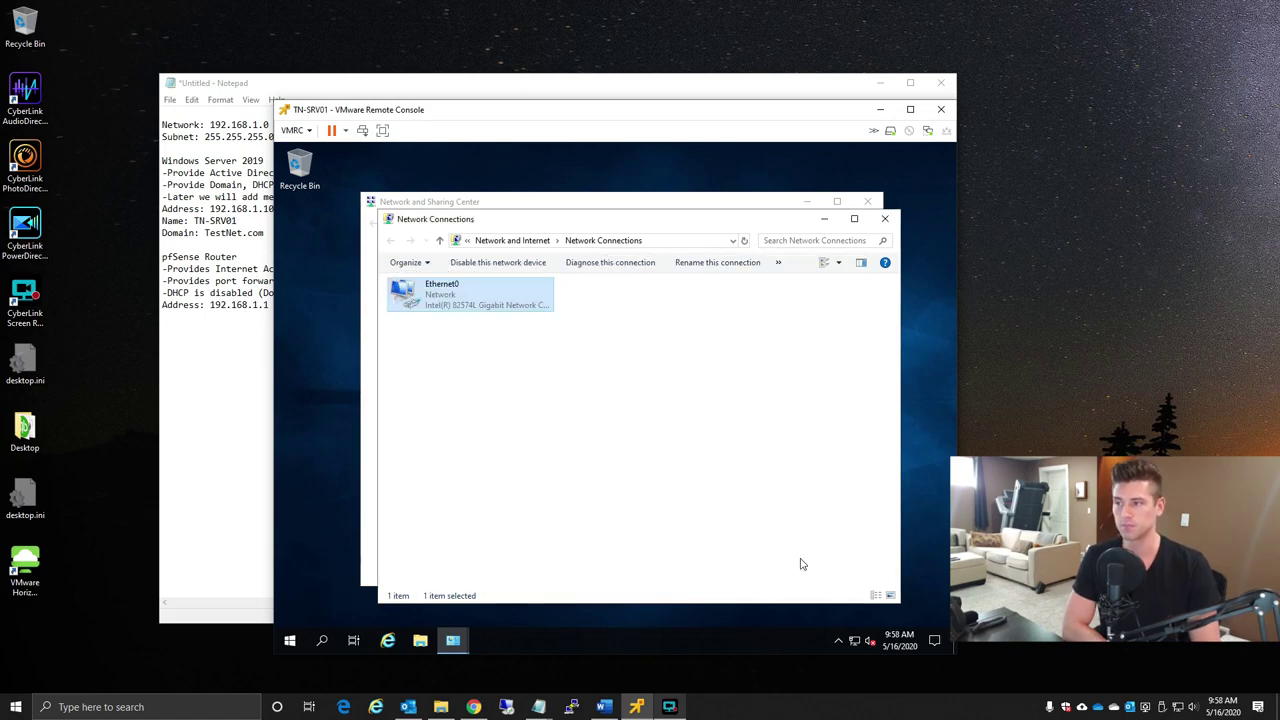
{"action": "left_click", "coordinate": [886, 219]}
{"action": "left_click", "coordinate": [866, 203]}
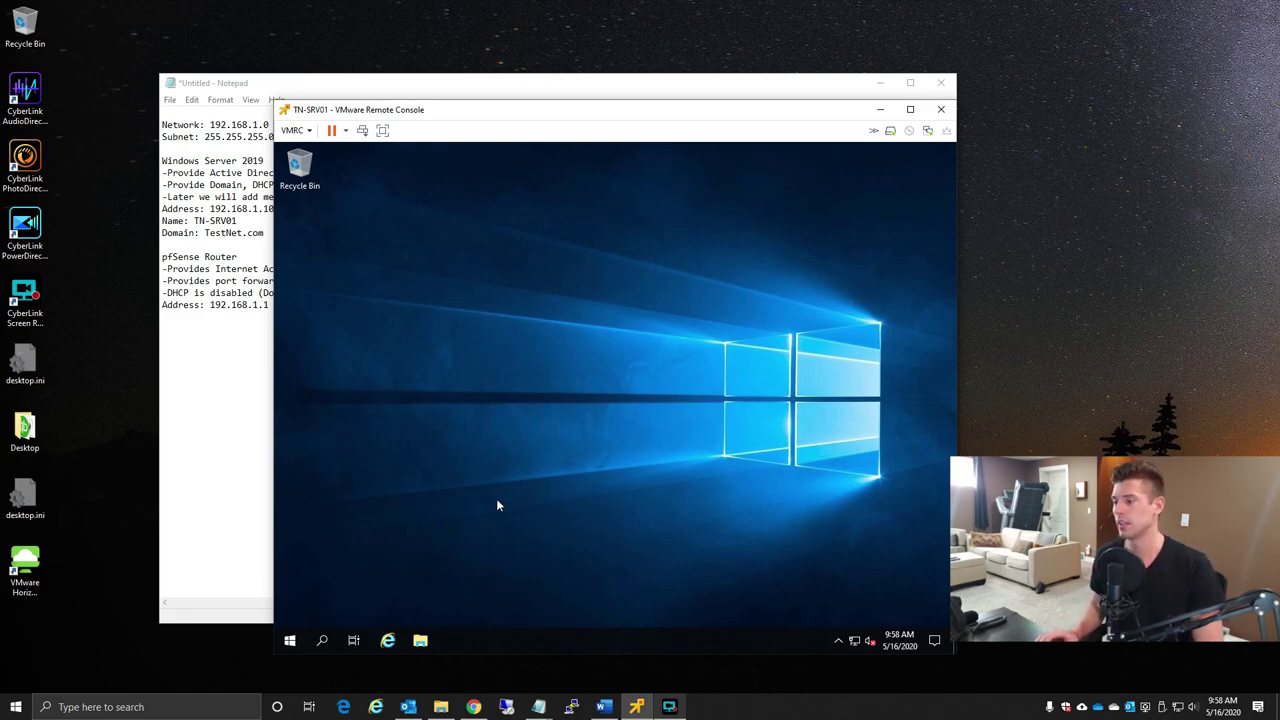
- Launch DHCP from Windows Administrative Tools, then bring the Notepad network plan forward
{"action": "left_click", "coordinate": [289, 642]}
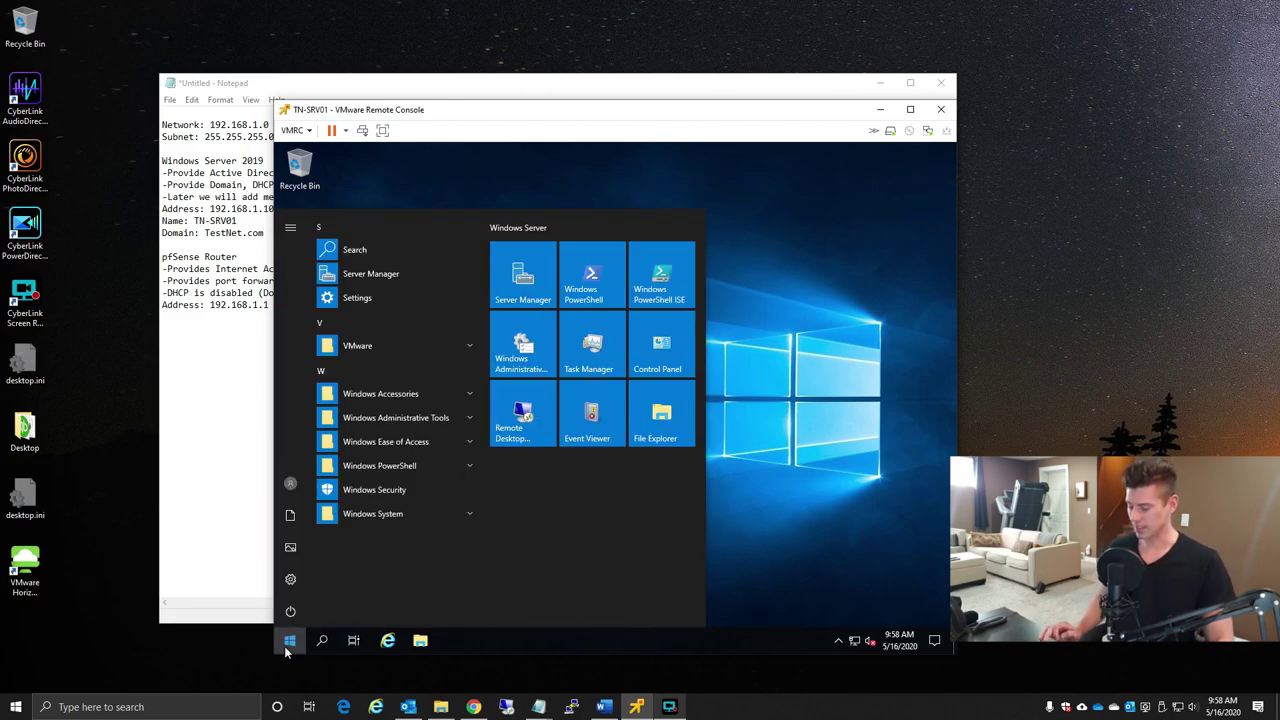
{"action": "type", "text": "dhcp"}
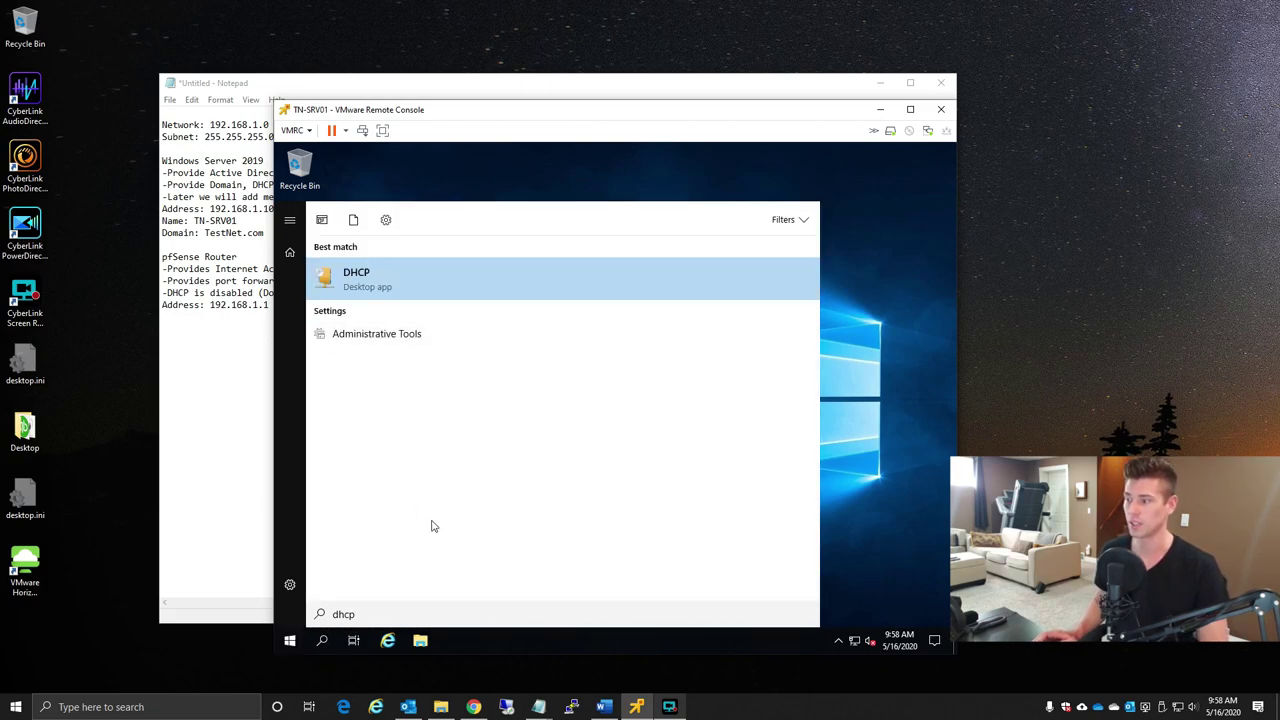
{"action": "left_click", "coordinate": [292, 647]}
{"action": "left_click", "coordinate": [292, 645]}
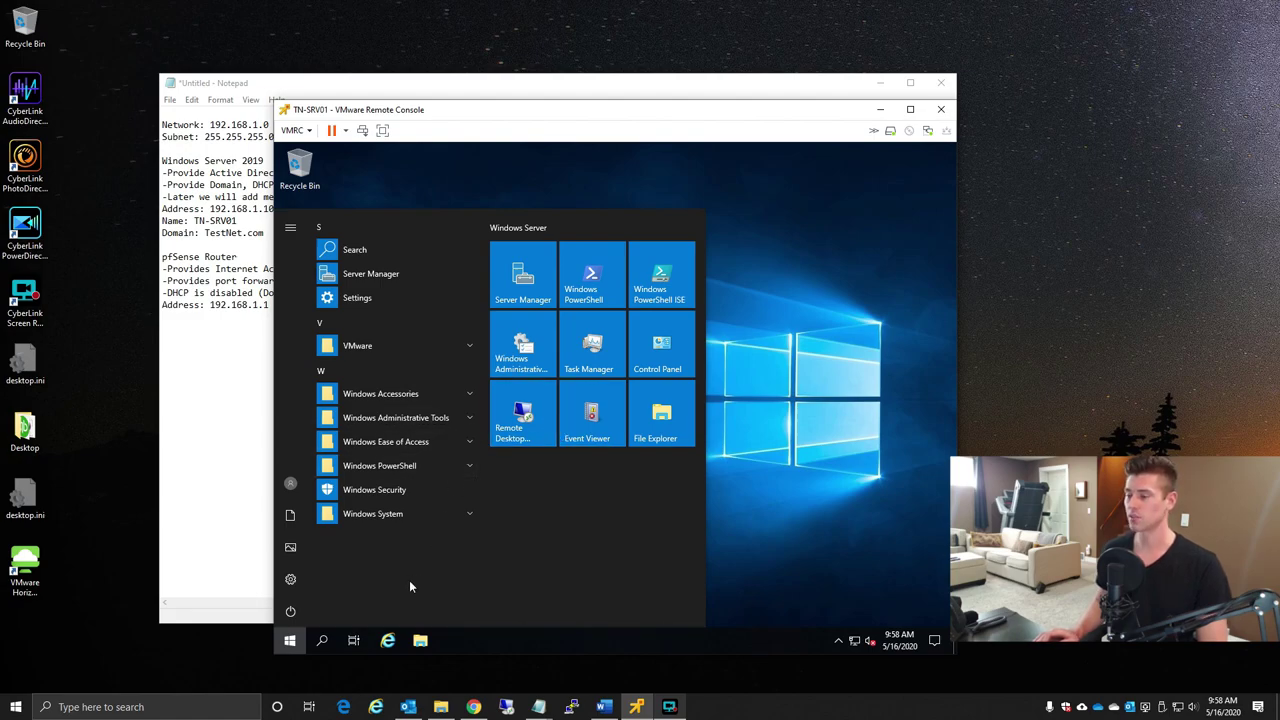
{"action": "left_click", "coordinate": [468, 418]}
{"action": "scroll", "coordinate": [440, 385], "scroll_direction": "down", "scroll_amount": 3}
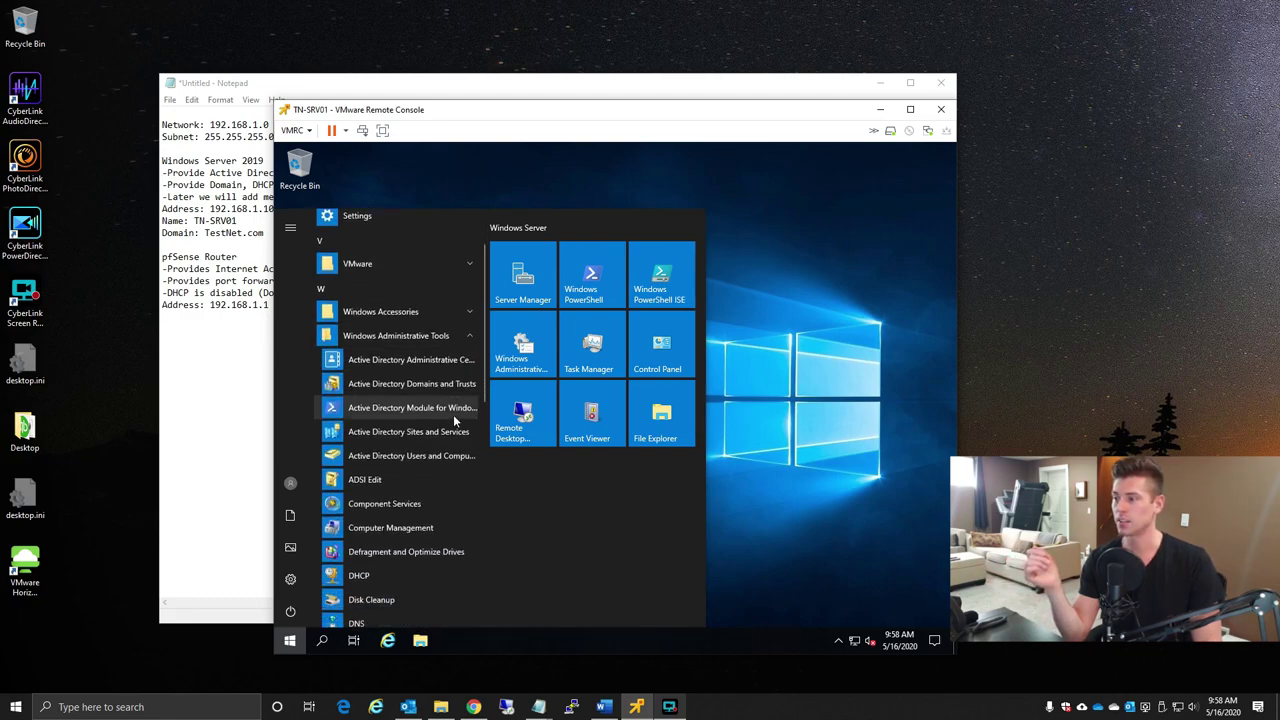
{"action": "scroll", "coordinate": [438, 385], "scroll_direction": "down", "scroll_amount": 2}
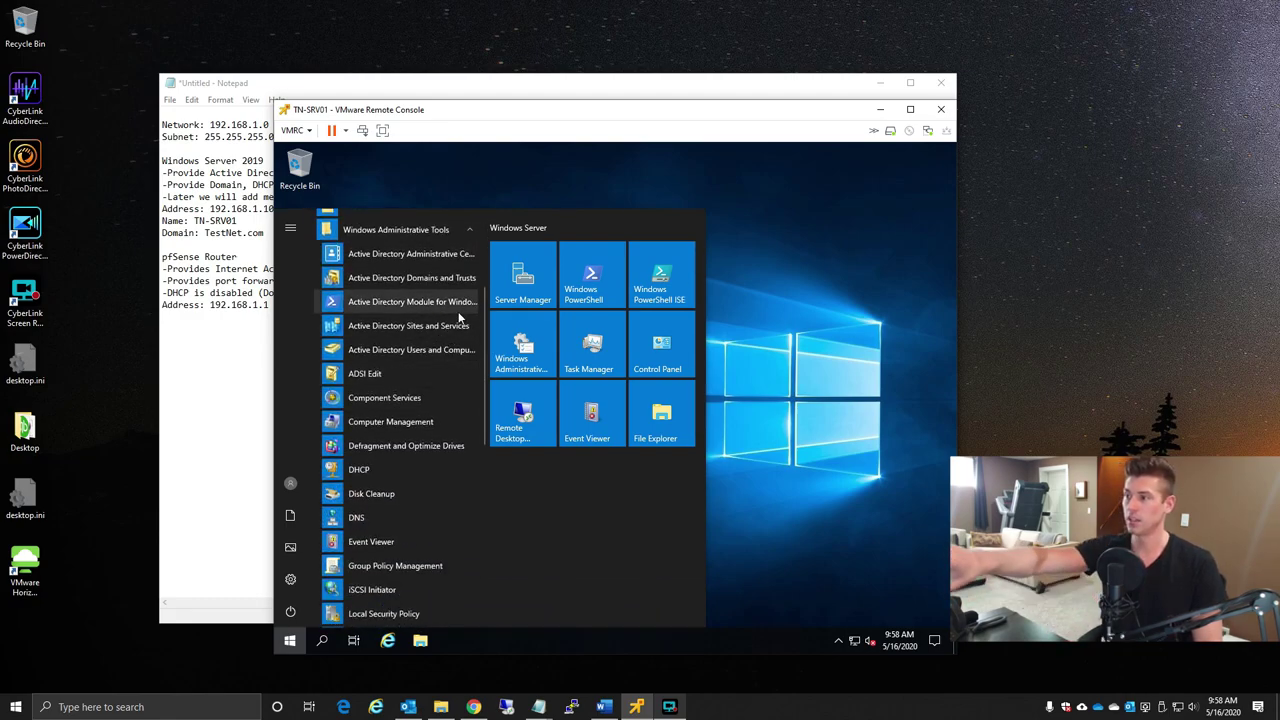
{"action": "left_click", "coordinate": [386, 471]}
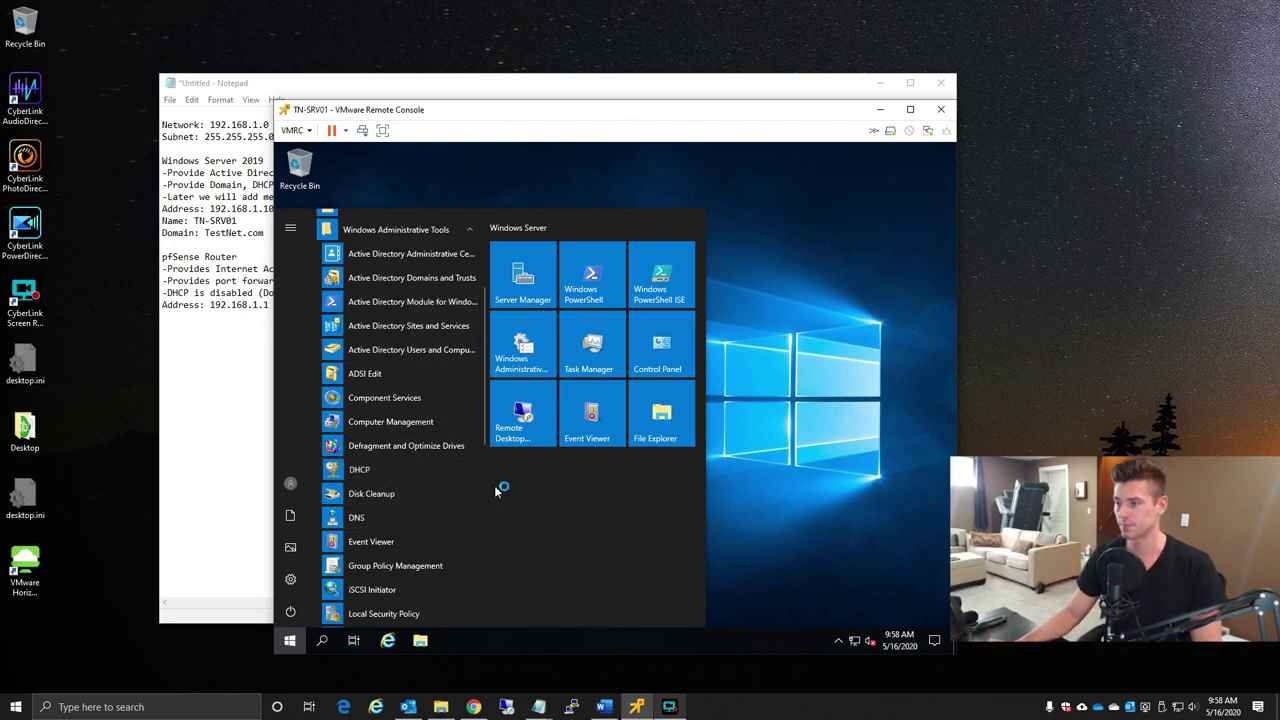
{"action": "left_click", "coordinate": [209, 349]}
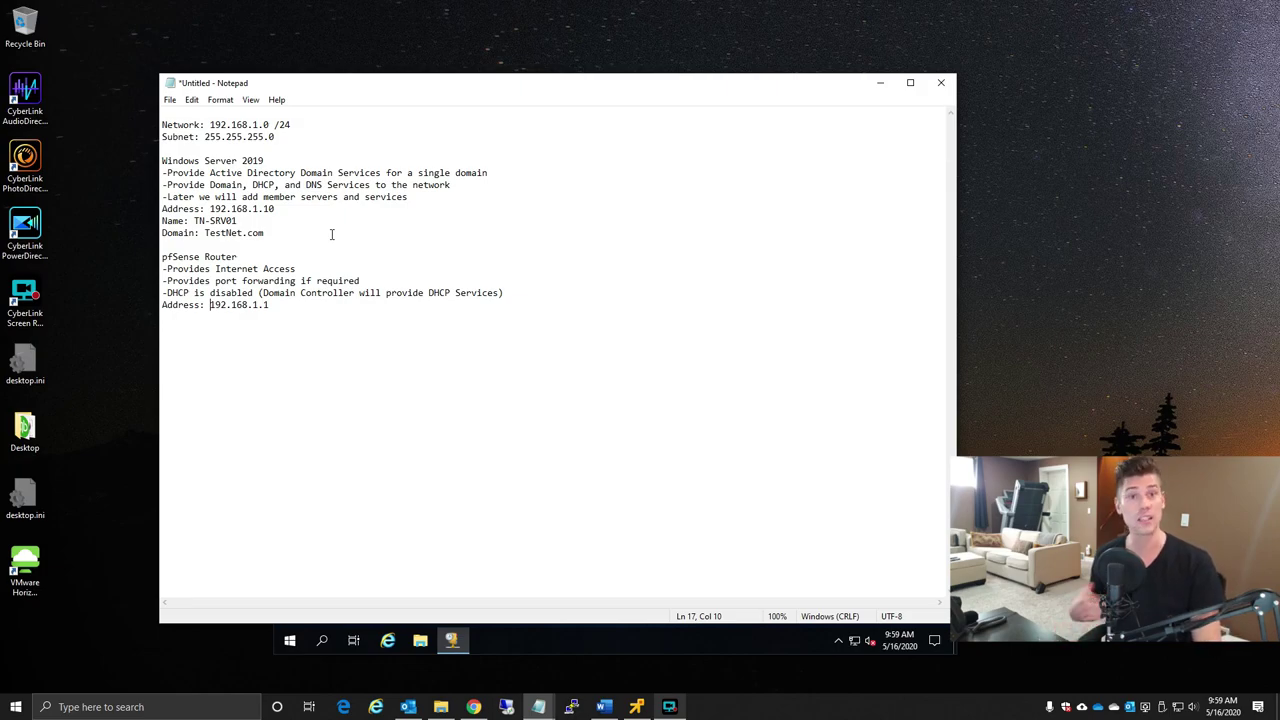
- Add 'DHCP Scope: 192.168.1.100-192.168.1.199' below the Domain: TestNet.com line in Notepad
{"action": "left_click", "coordinate": [270, 232]}
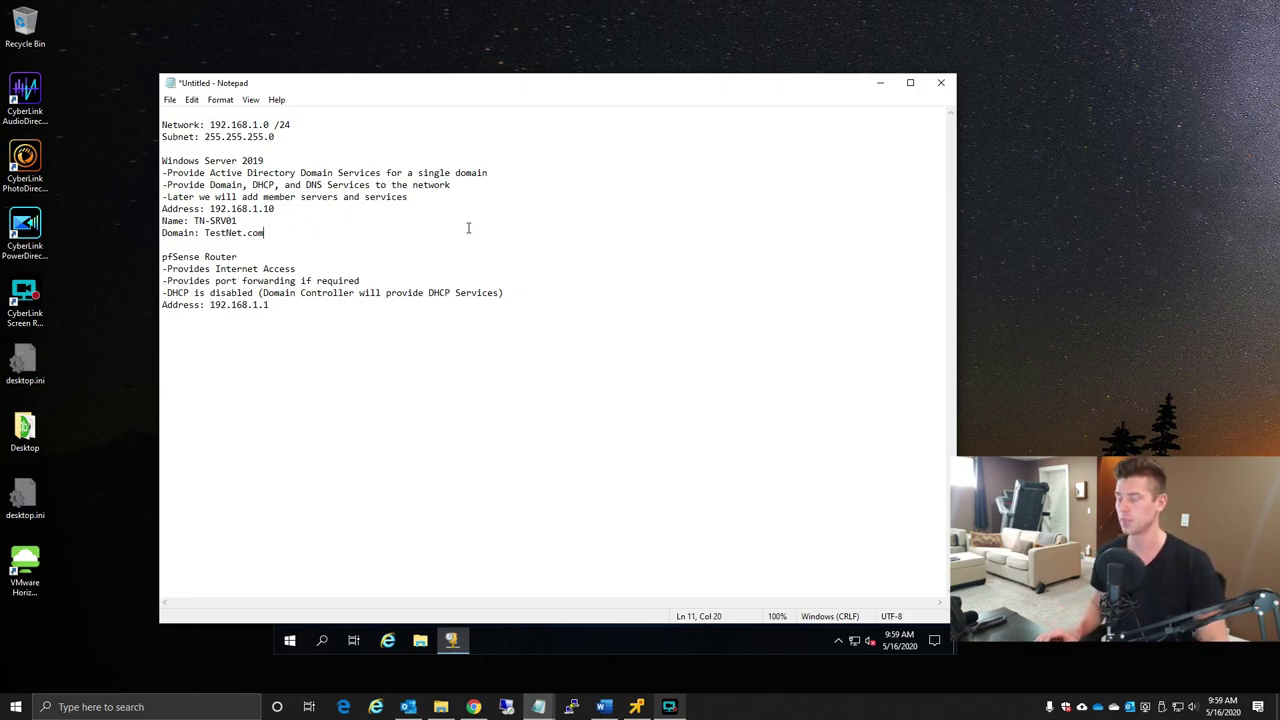
{"action": "key", "text": "Return"}
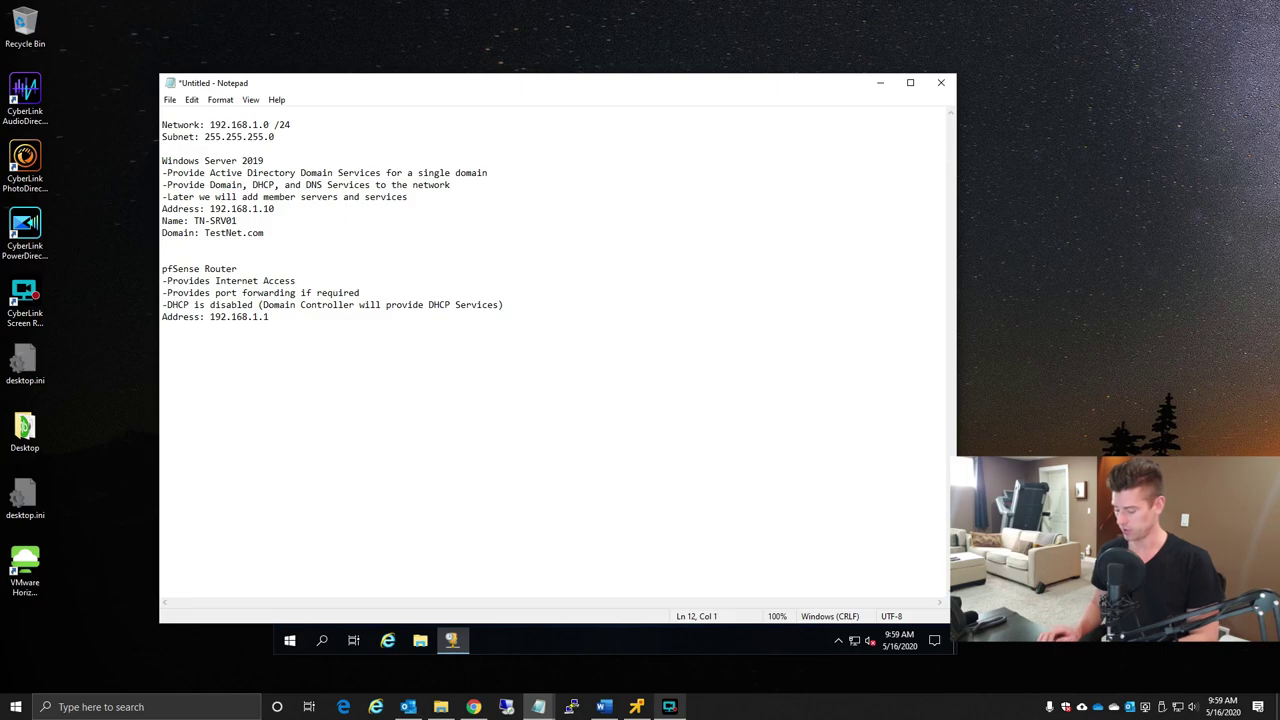
{"action": "type", "text": "DHCP Scope:"}
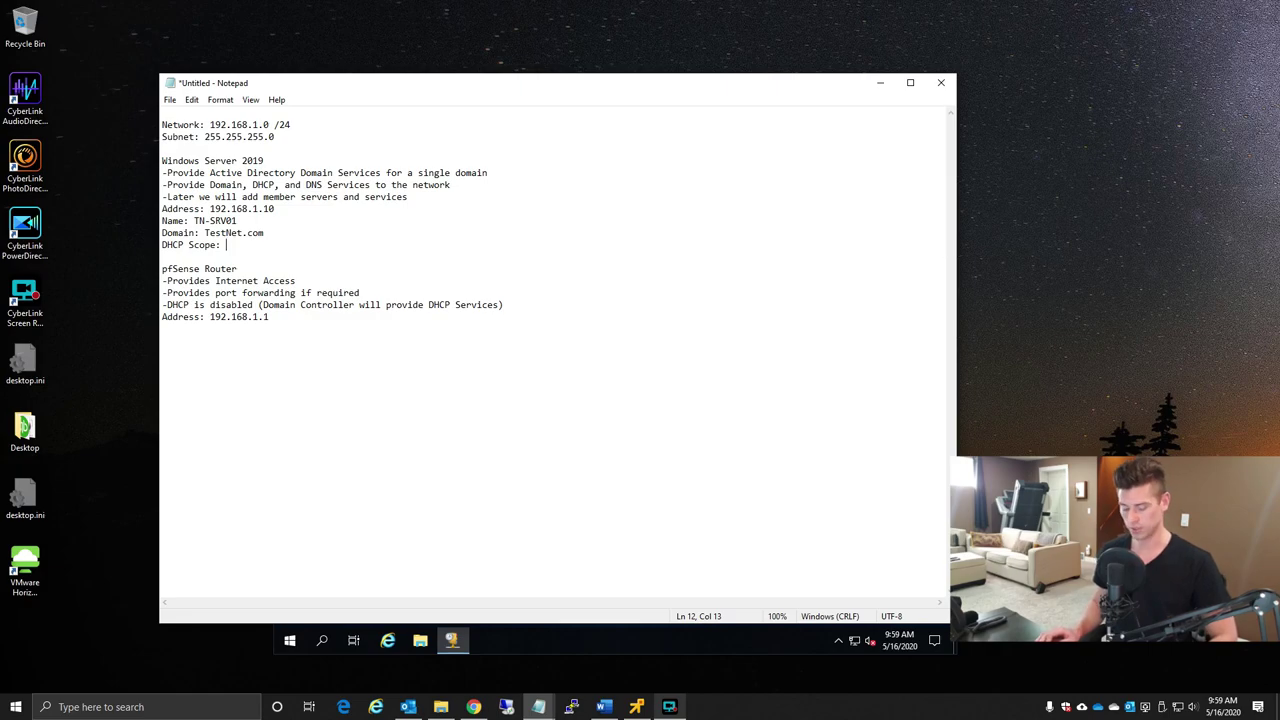
{"action": "type", "text": "192.168"}
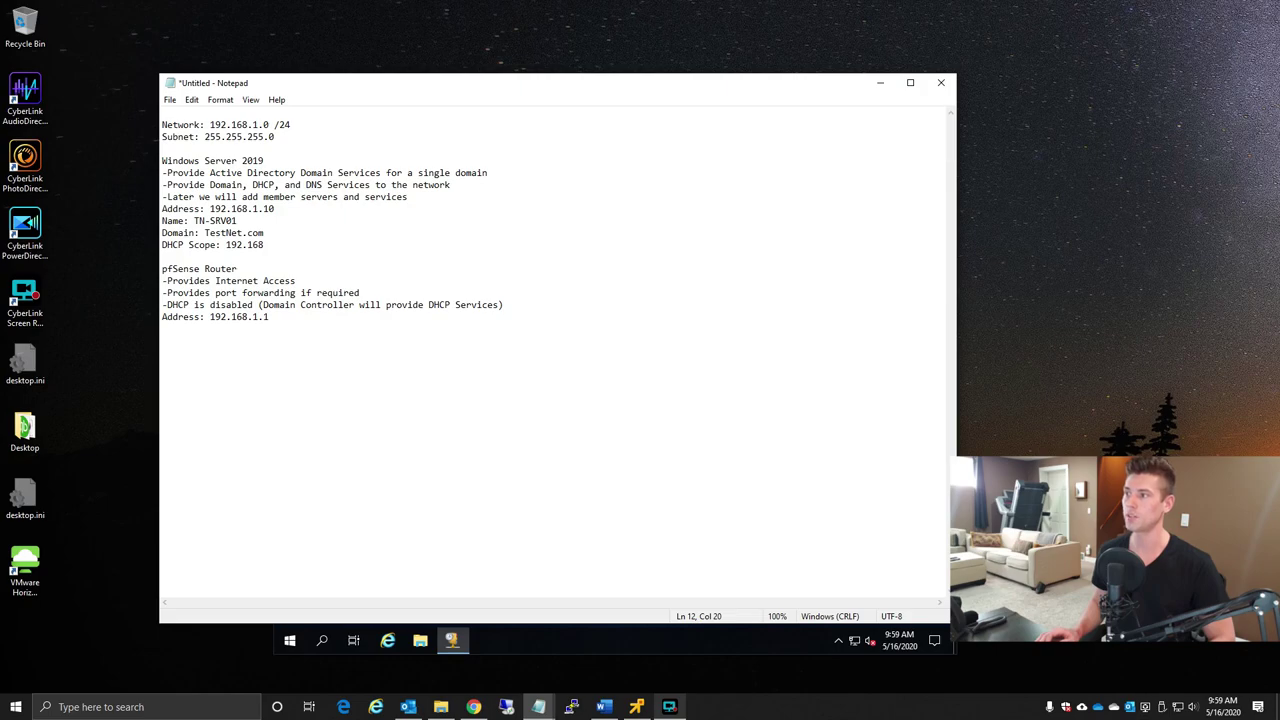
{"action": "type", "text": ".1"}
{"action": "type", "text": ".1"}
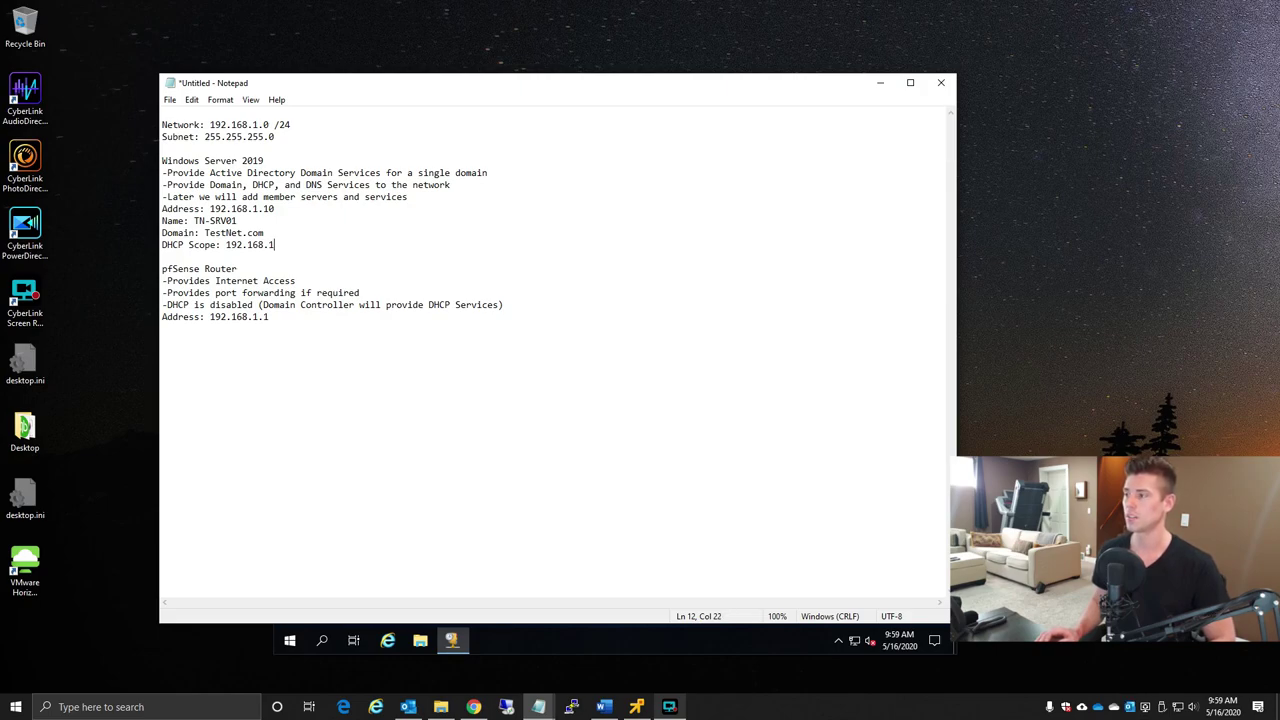
{"action": "type", "text": ".100-192.168."}
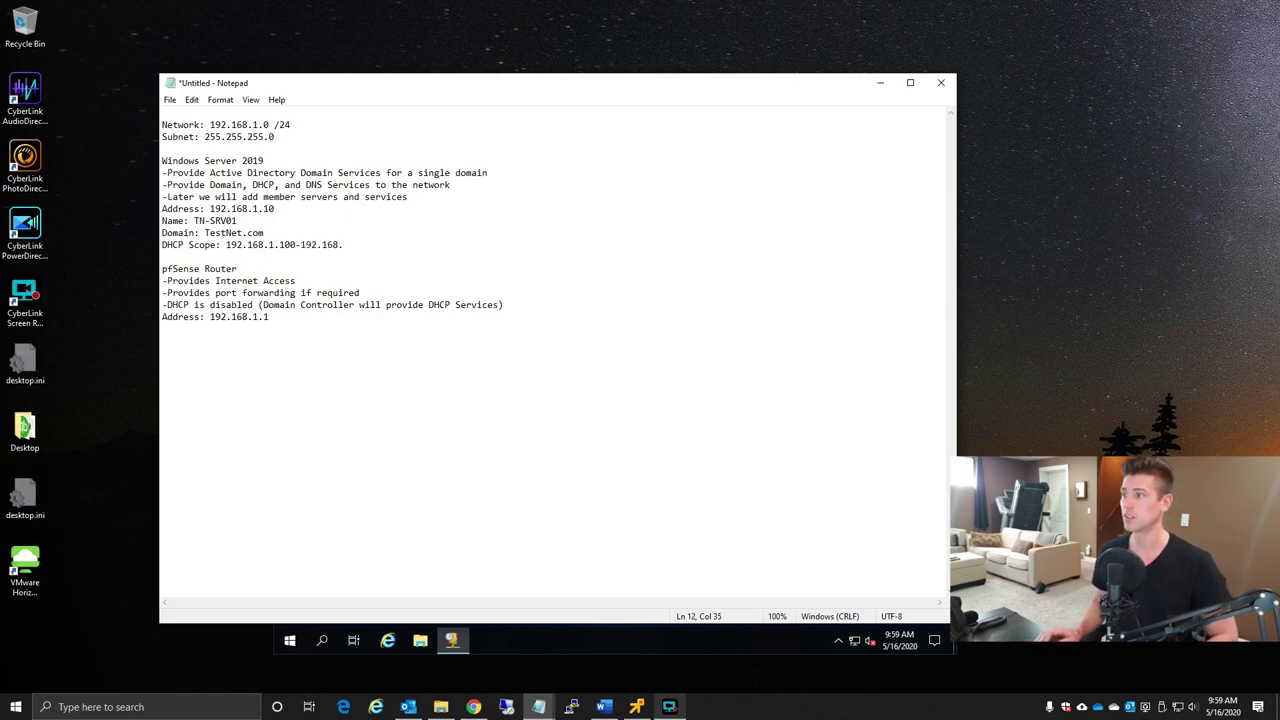
{"action": "type", "text": "1.199"}
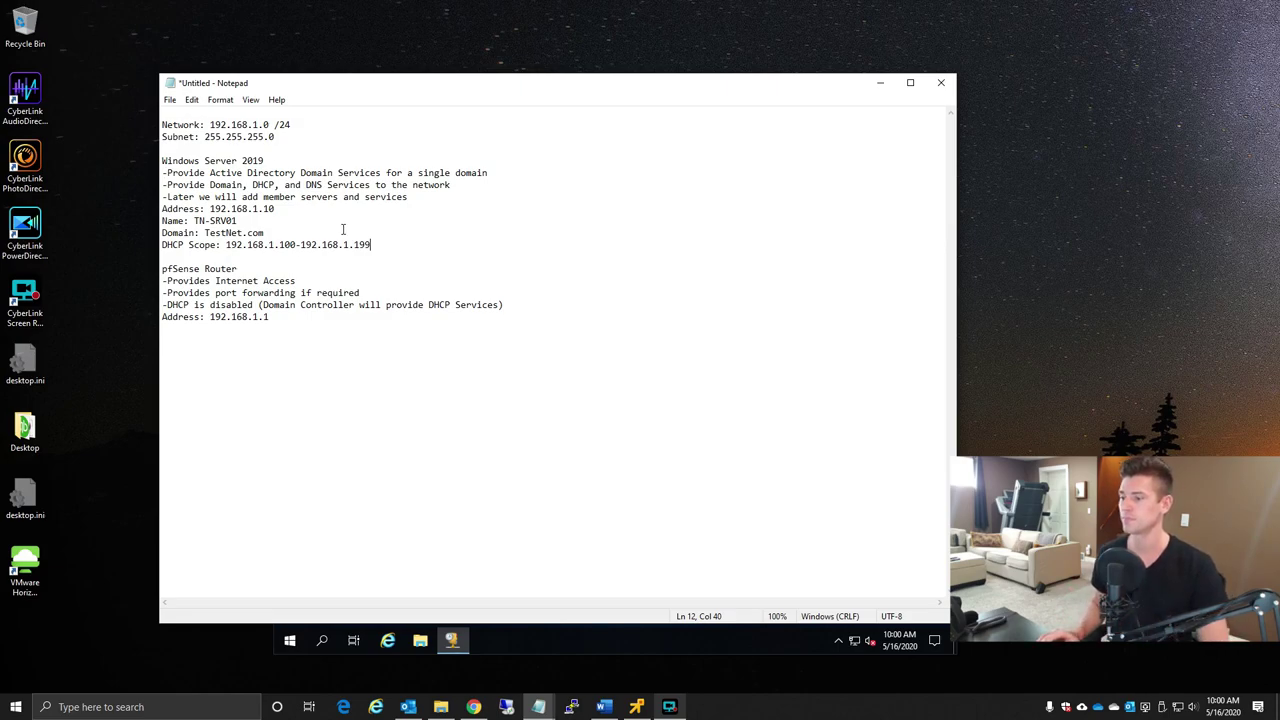
{"action": "left_click", "coordinate": [636, 707]}
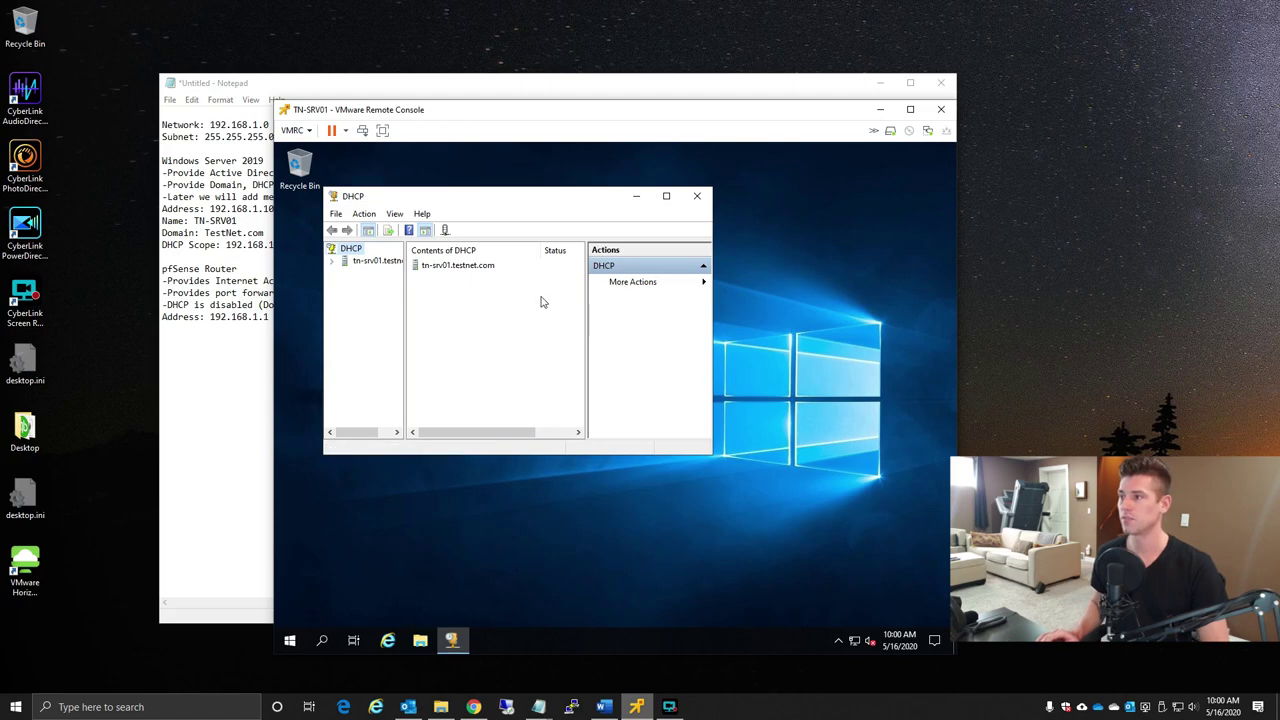
- Maximize the DHCP console, expand tn-srv01.testnet.com and IPv4, and start a New Scope
{"action": "left_click", "coordinate": [666, 196]}
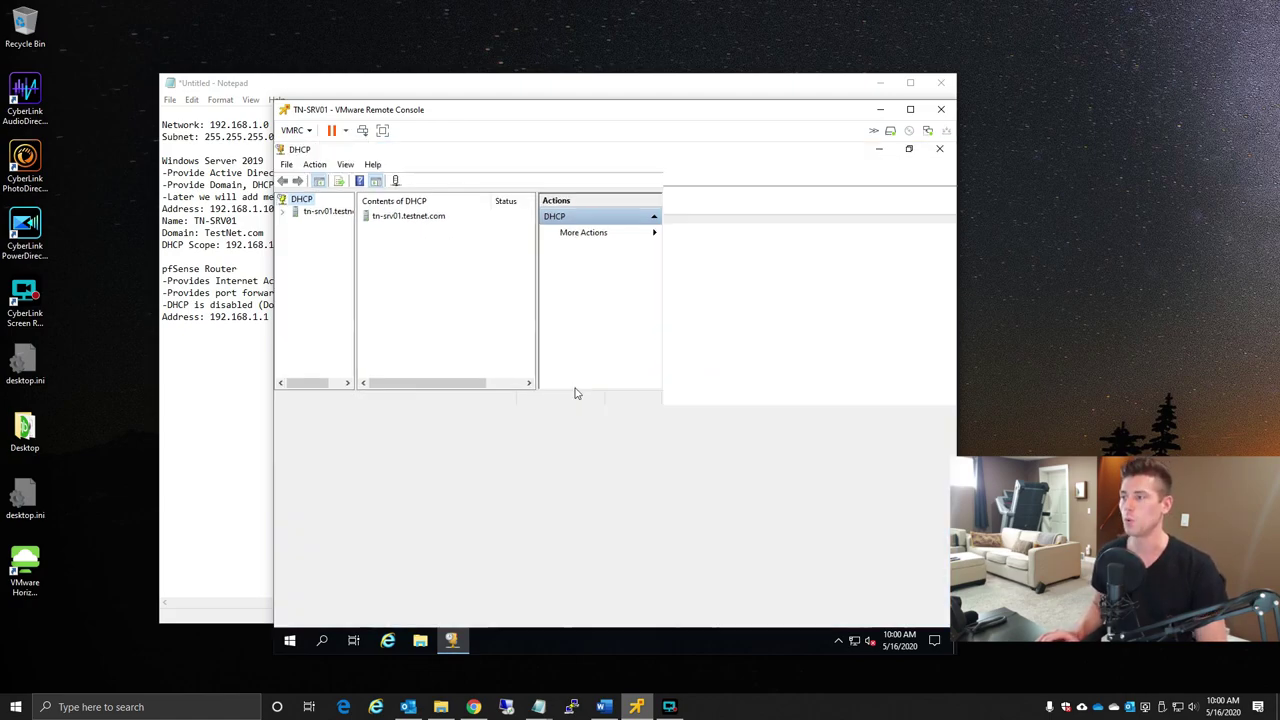
{"action": "left_click_drag", "start_coordinate": [352, 263], "coordinate": [405, 257]}
{"action": "left_click", "coordinate": [283, 212]}
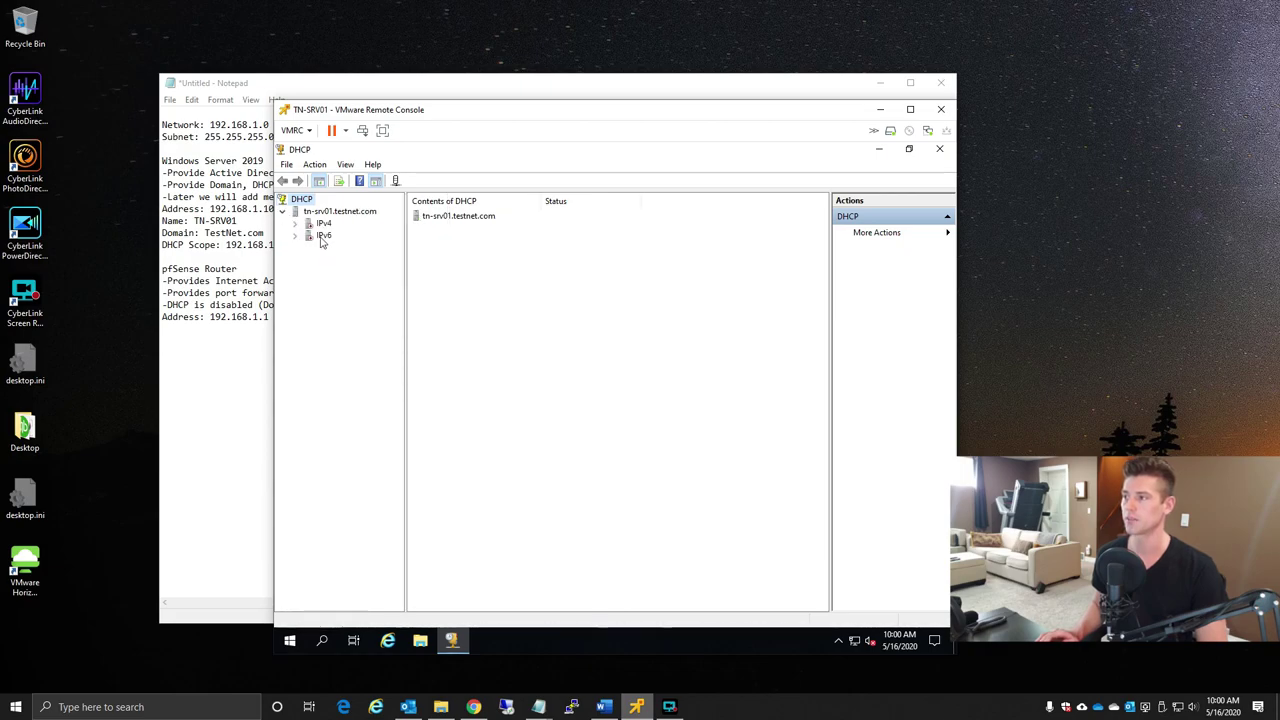
{"action": "left_click", "coordinate": [296, 223]}
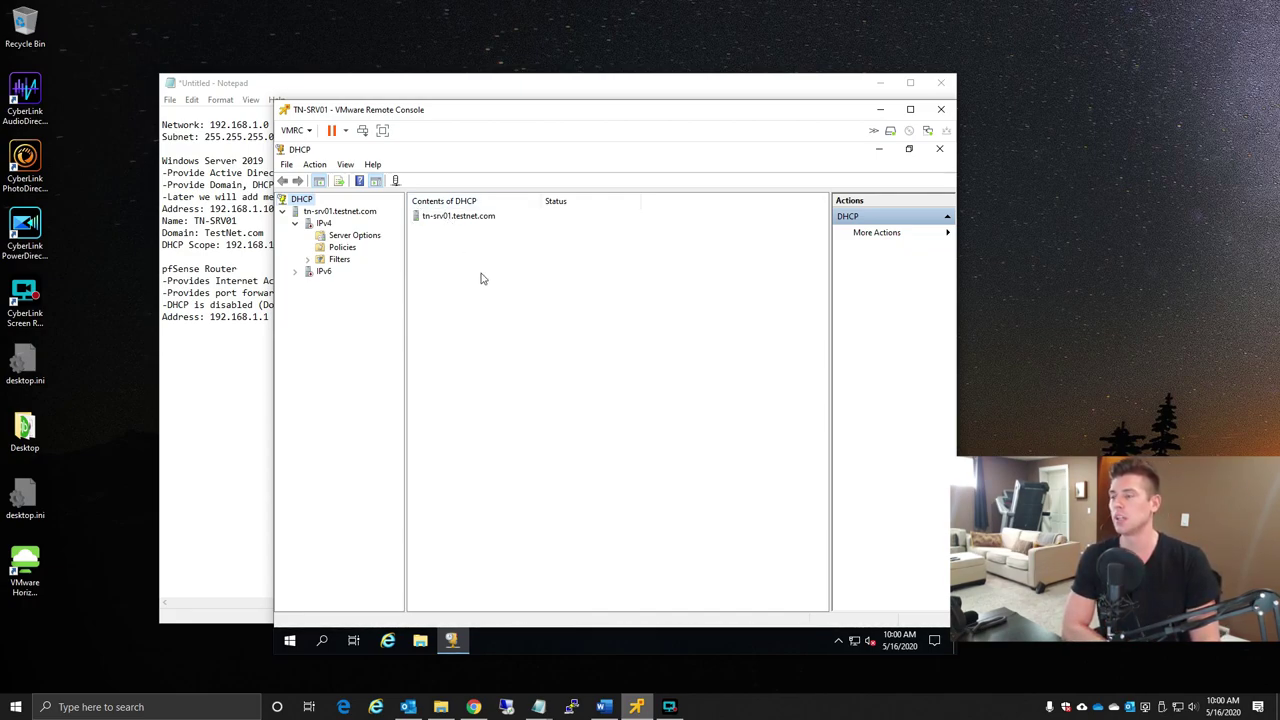
{"action": "left_click", "coordinate": [323, 224]}
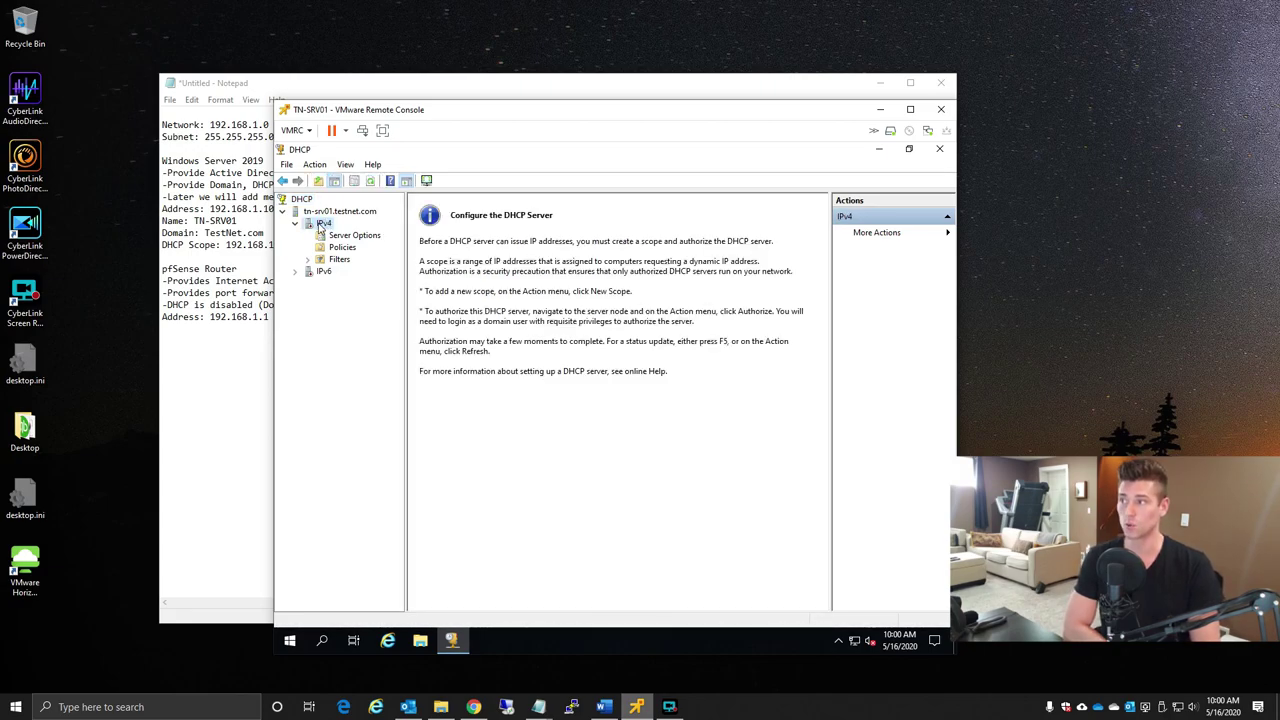
{"action": "right_click", "coordinate": [321, 227]}
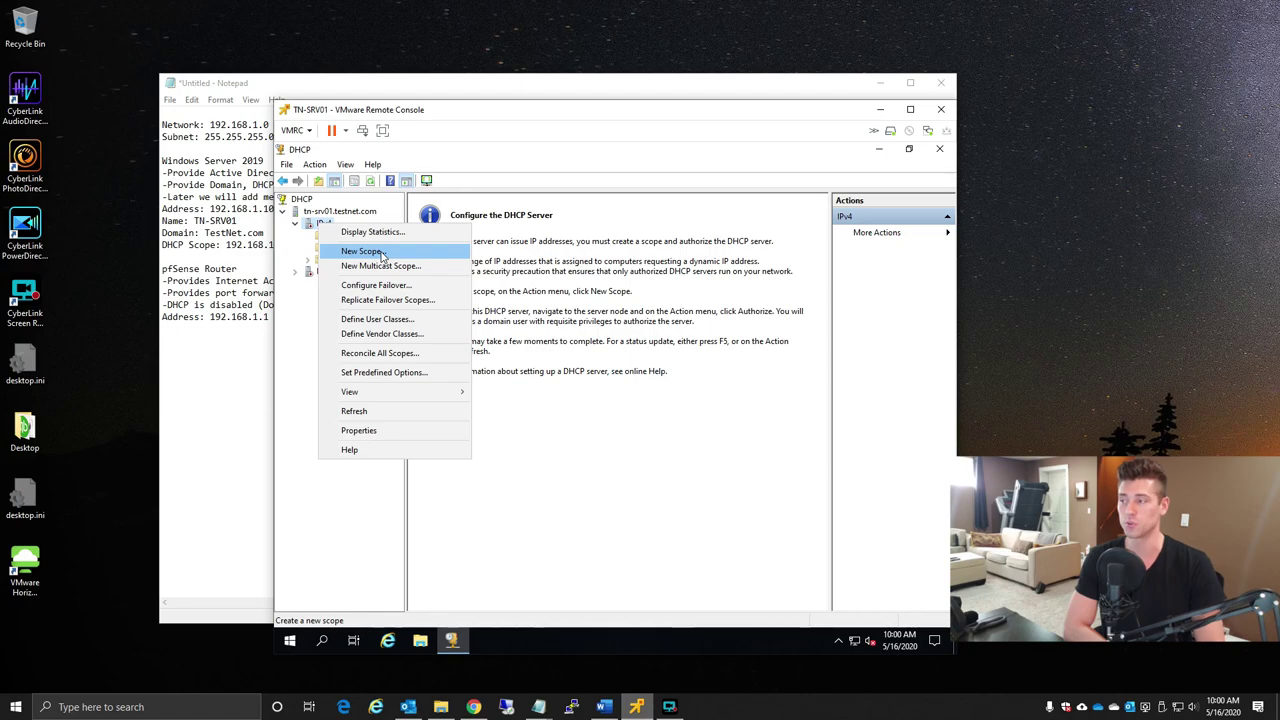
{"action": "left_click", "coordinate": [381, 256]}
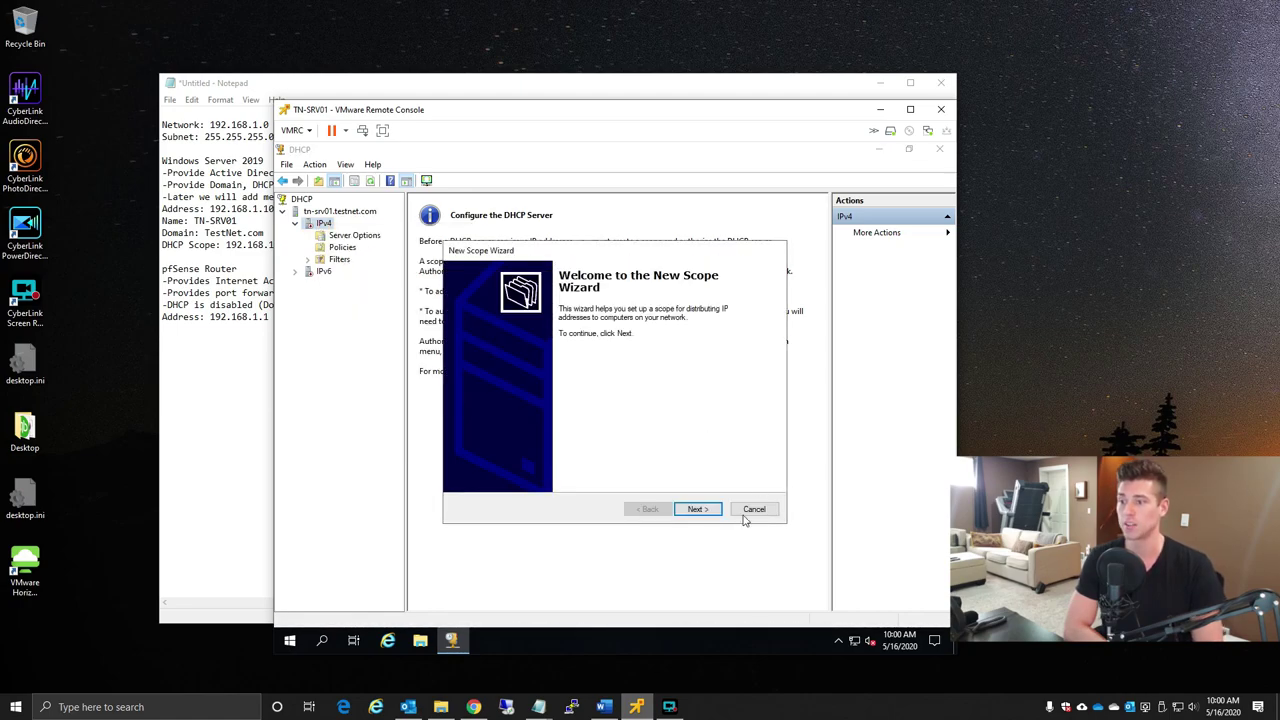
- Name the new scope 'TestNet Default DHCP SCOPE'
{"action": "left_click", "coordinate": [695, 509]}
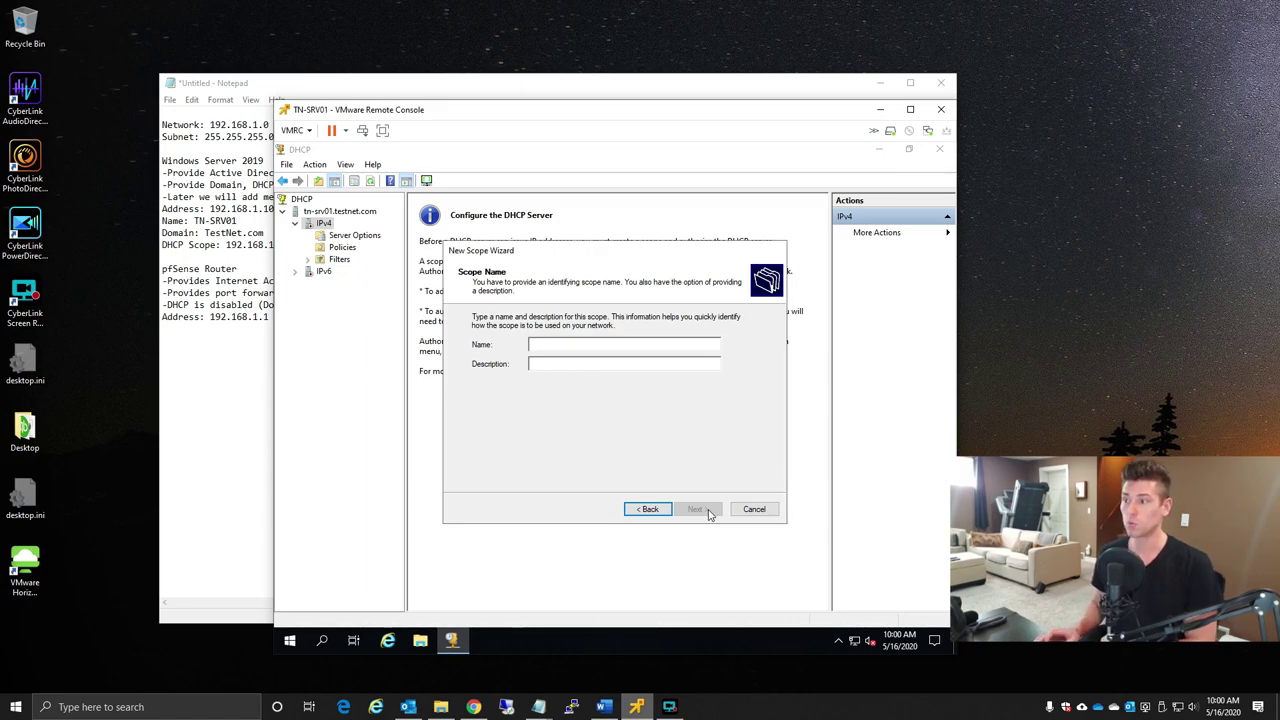
{"action": "type", "text": "TestN"}
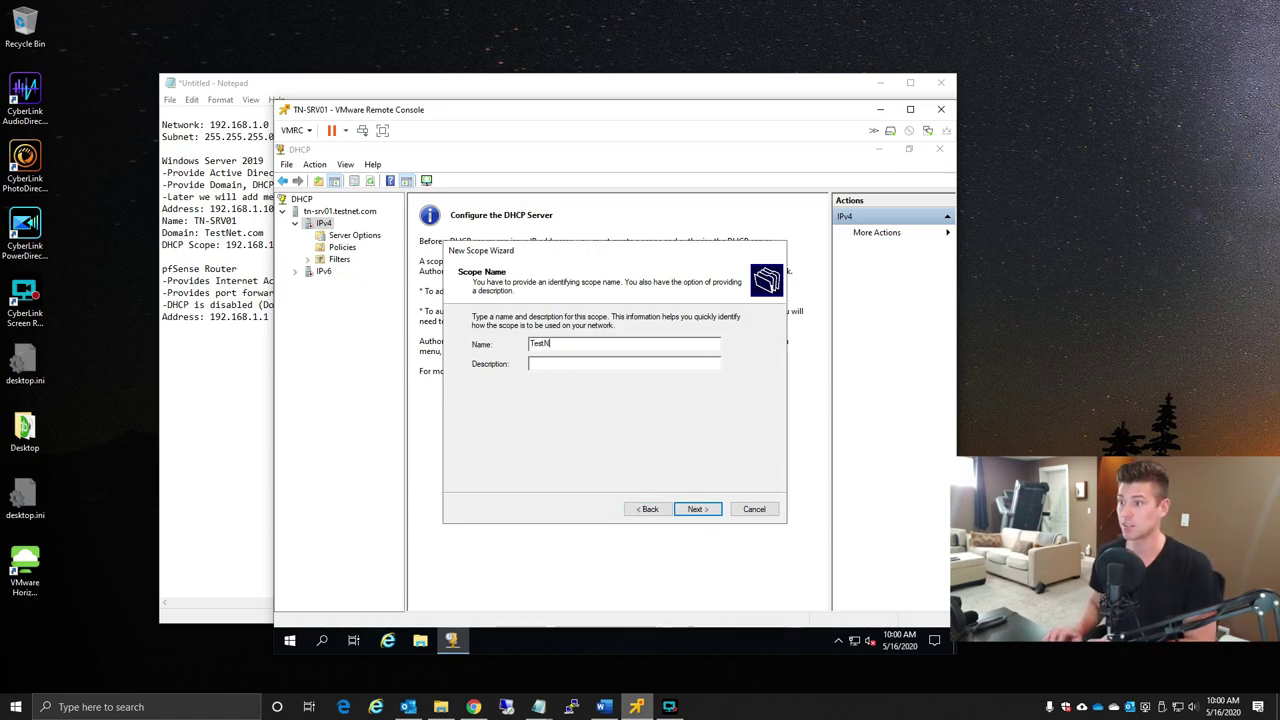
{"action": "type", "text": "et Default D"}
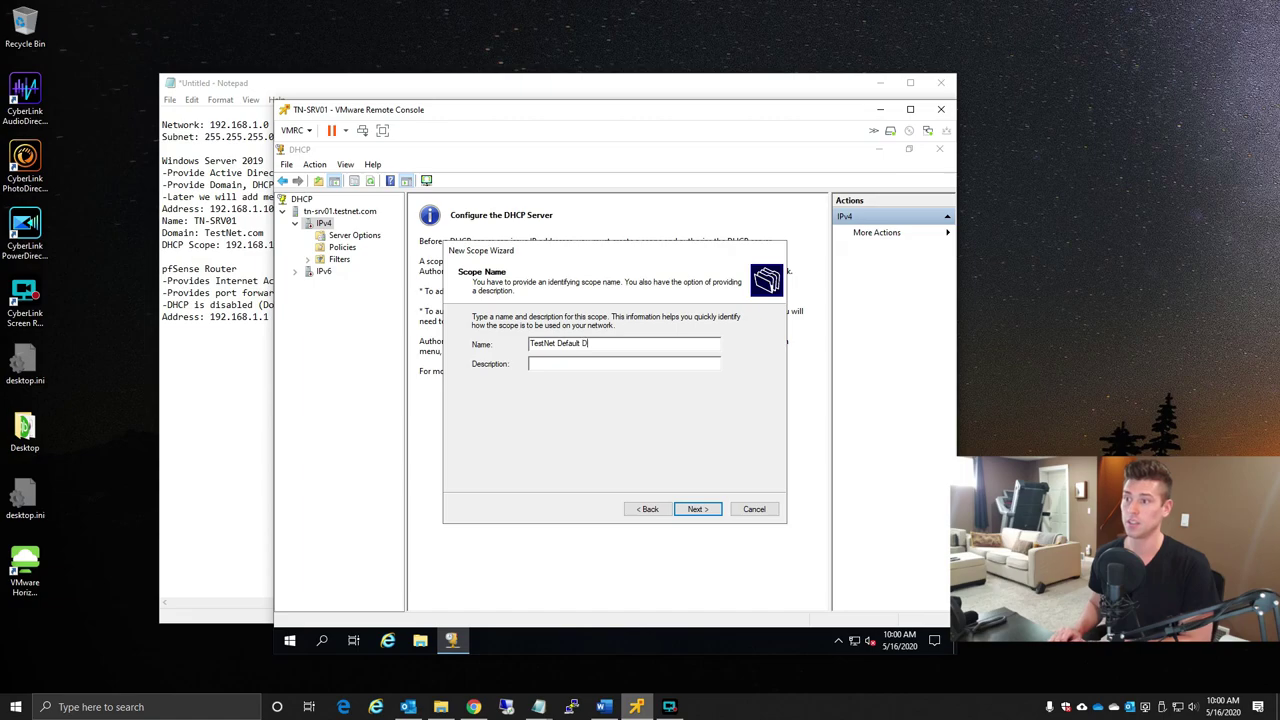
{"action": "type", "text": "HCP SCOPE"}
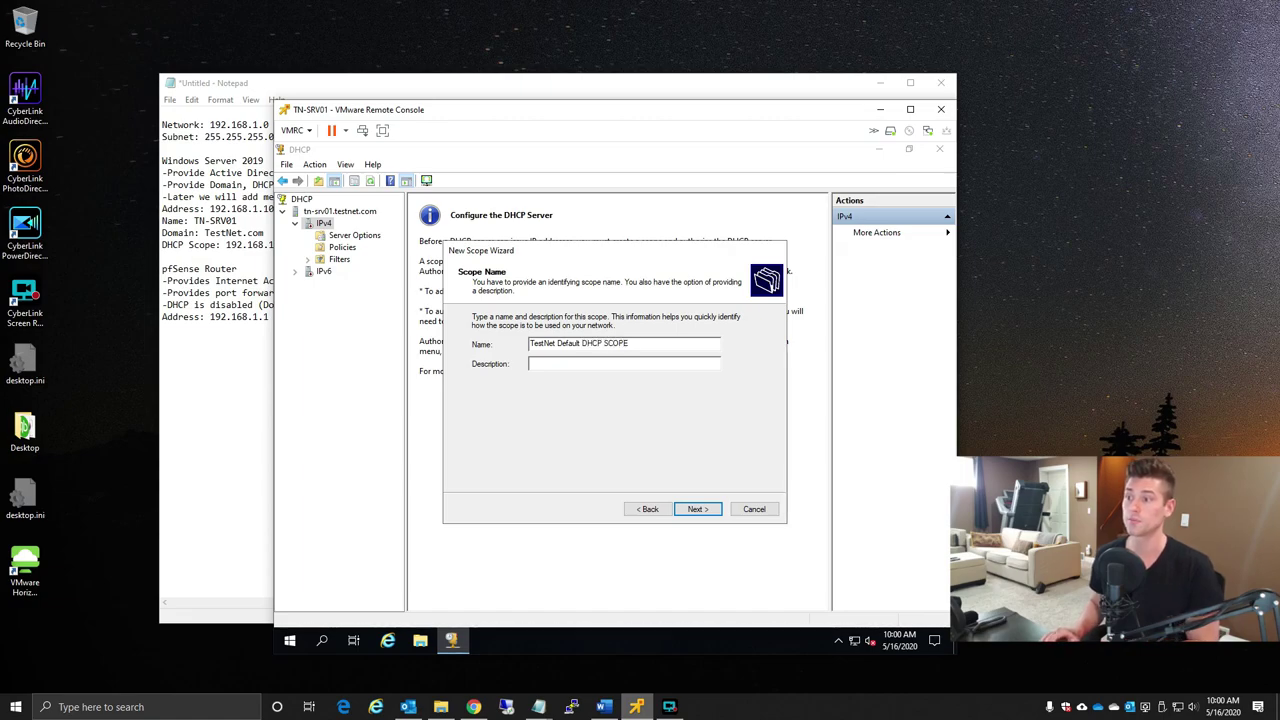
{"action": "left_click", "coordinate": [707, 511]}
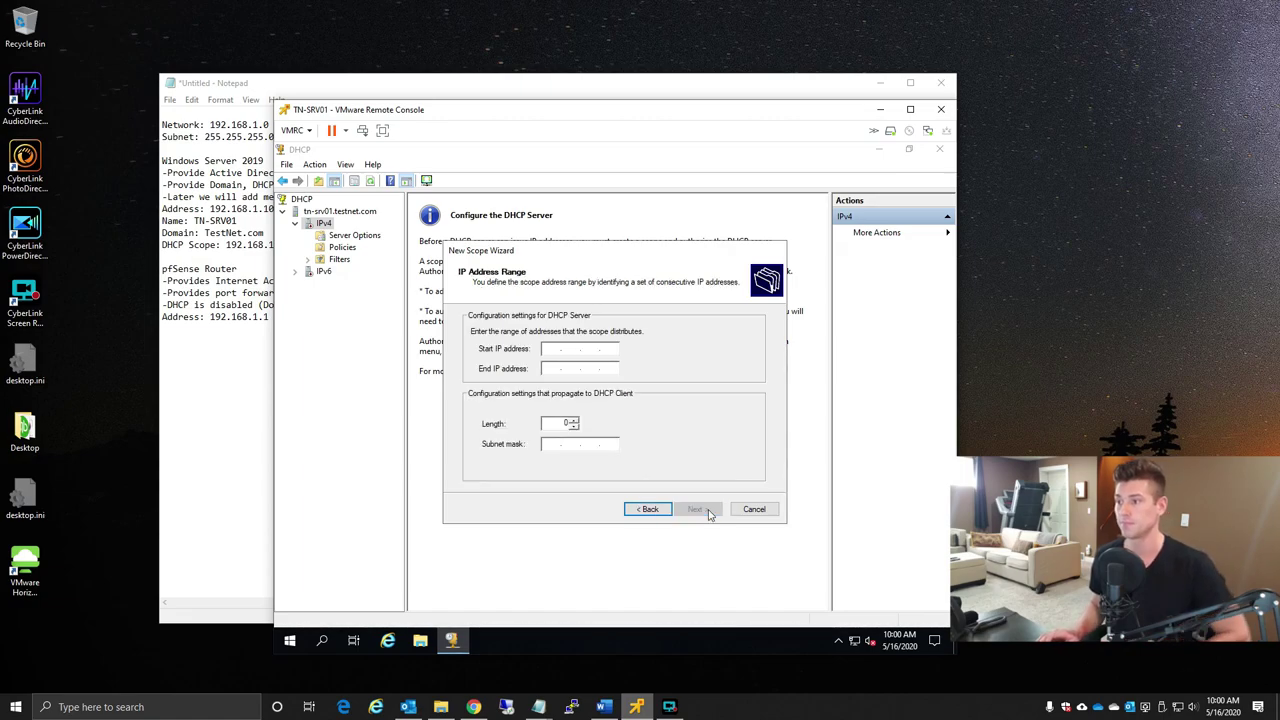
- Set the scope range 192.168.1.100 to 192.168.1.199 with mask 255.255.255.0
{"action": "type", "text": "192.168."}
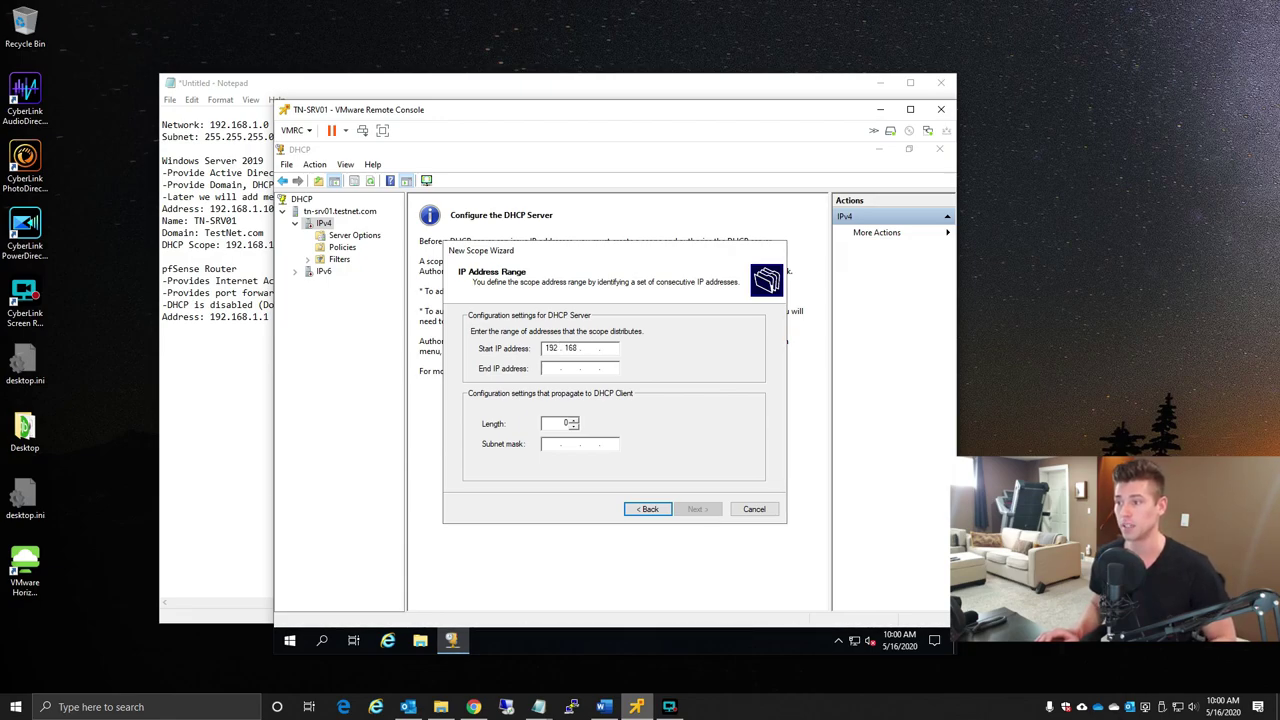
{"action": "type", "text": "1.100"}
{"action": "key", "text": "Tab"}
{"action": "type", "text": "192.168.1.199"}
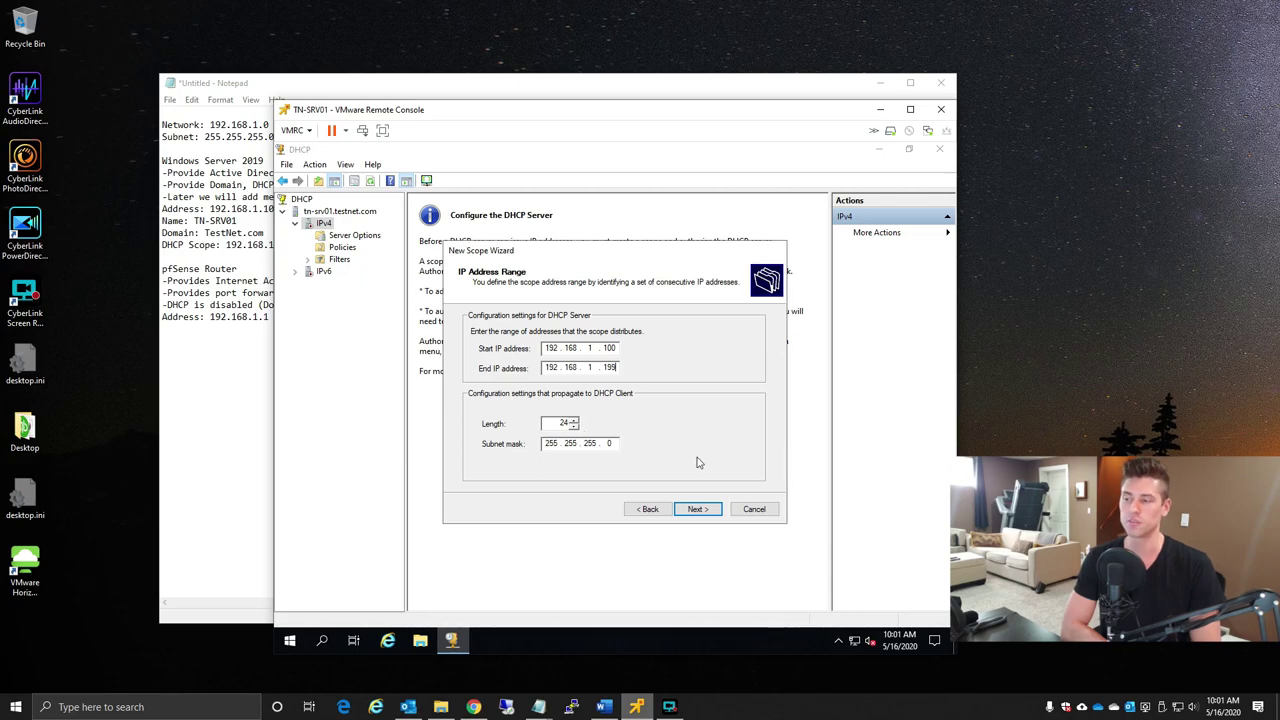
{"action": "left_click", "coordinate": [708, 509]}
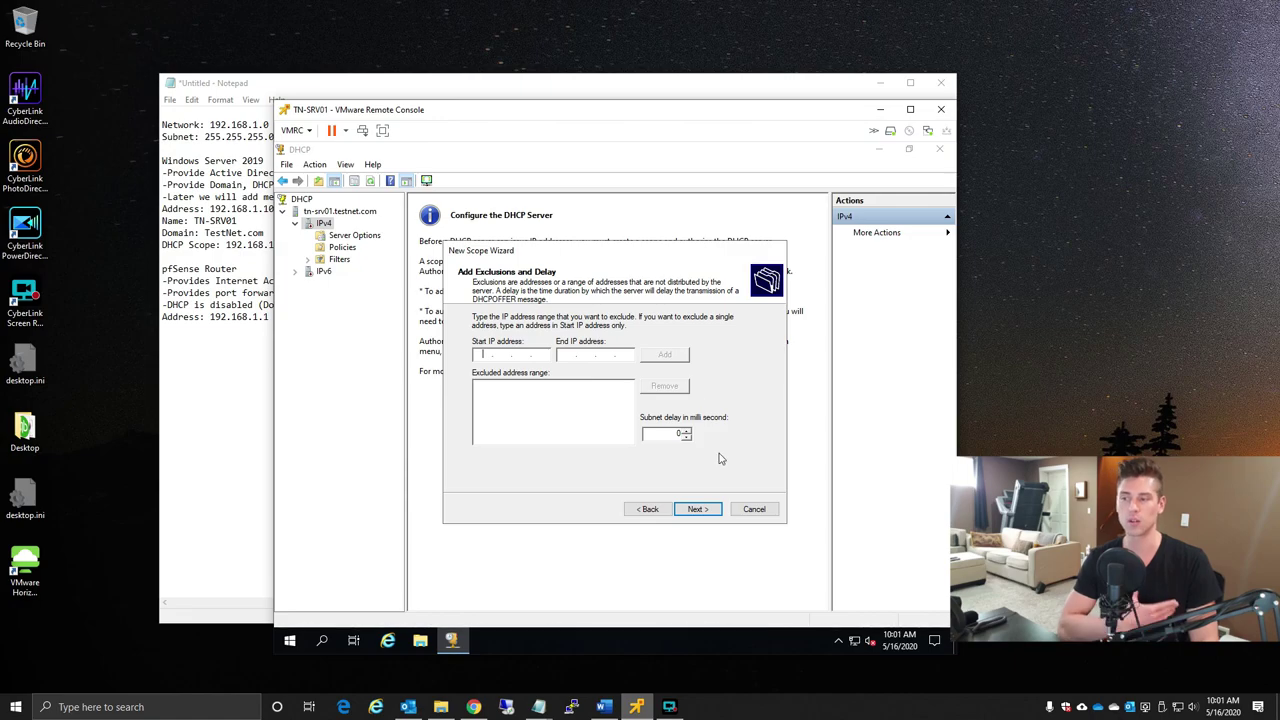
- Accept no exclusions and the default lease duration for the new scope
{"action": "left_click", "coordinate": [698, 509]}
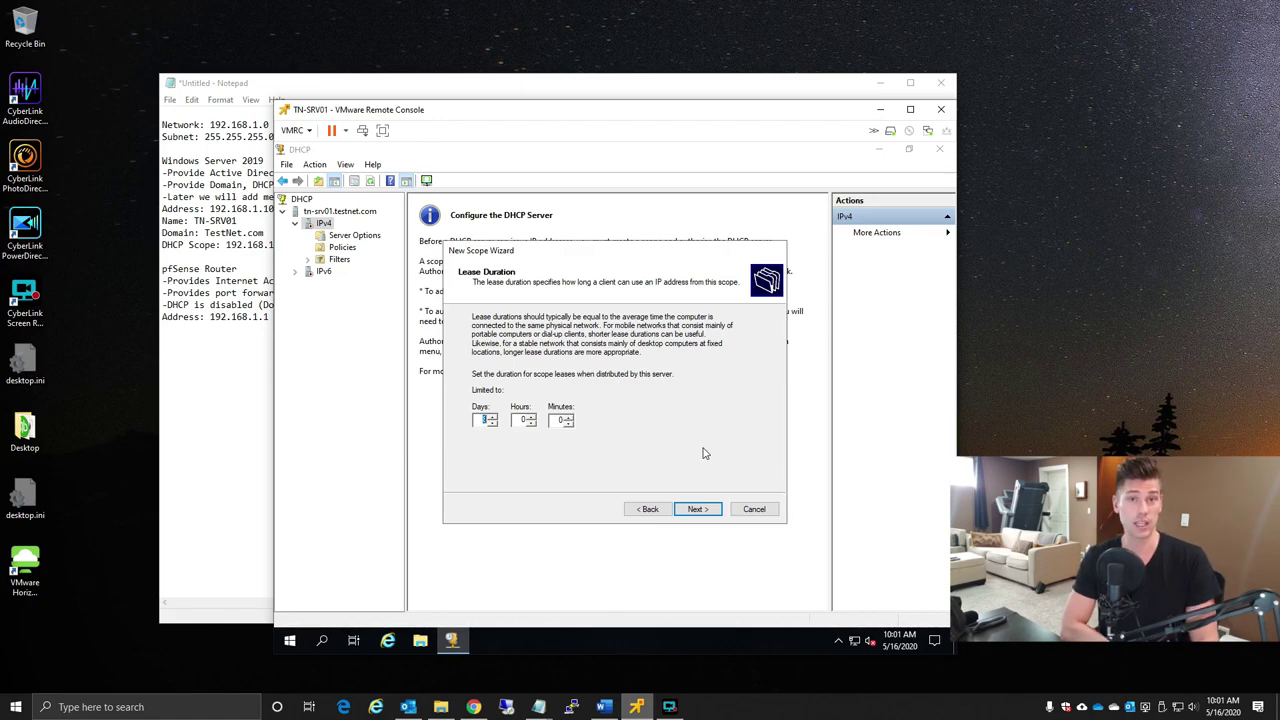
{"action": "left_click", "coordinate": [706, 509]}
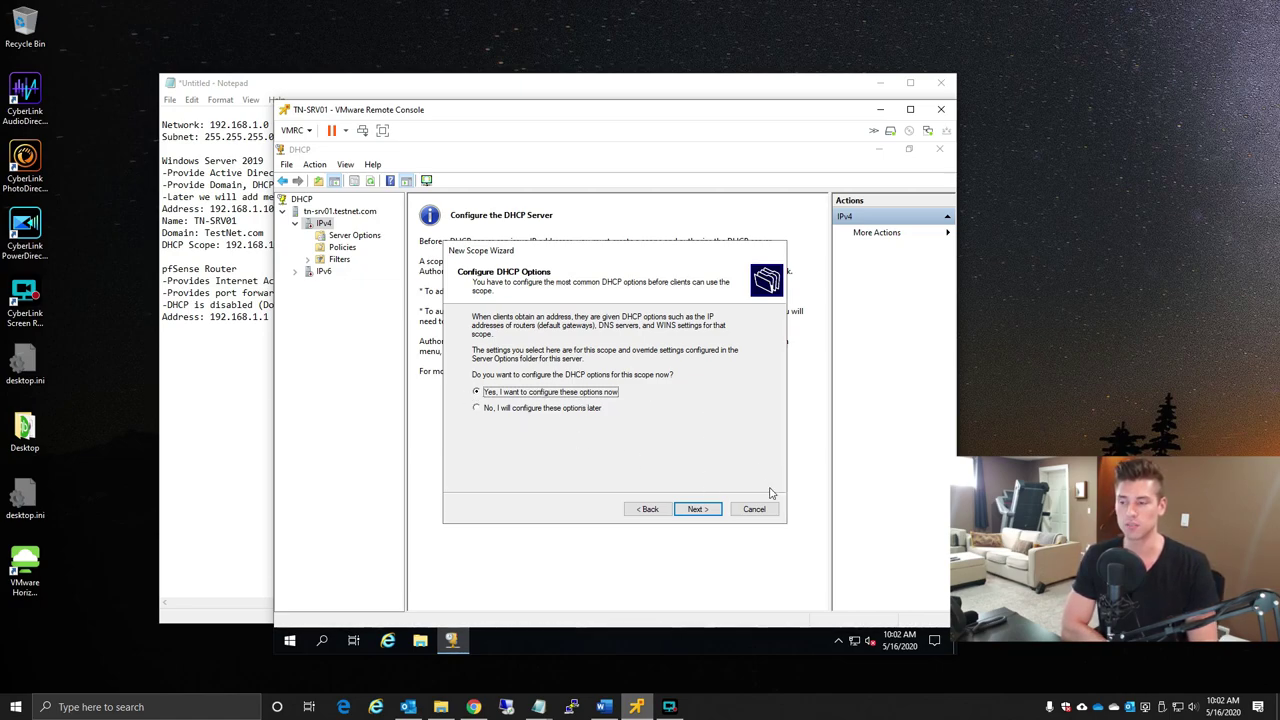
- Add 192.168.1.1 as the scope's router (default gateway)
{"action": "left_click", "coordinate": [705, 511]}
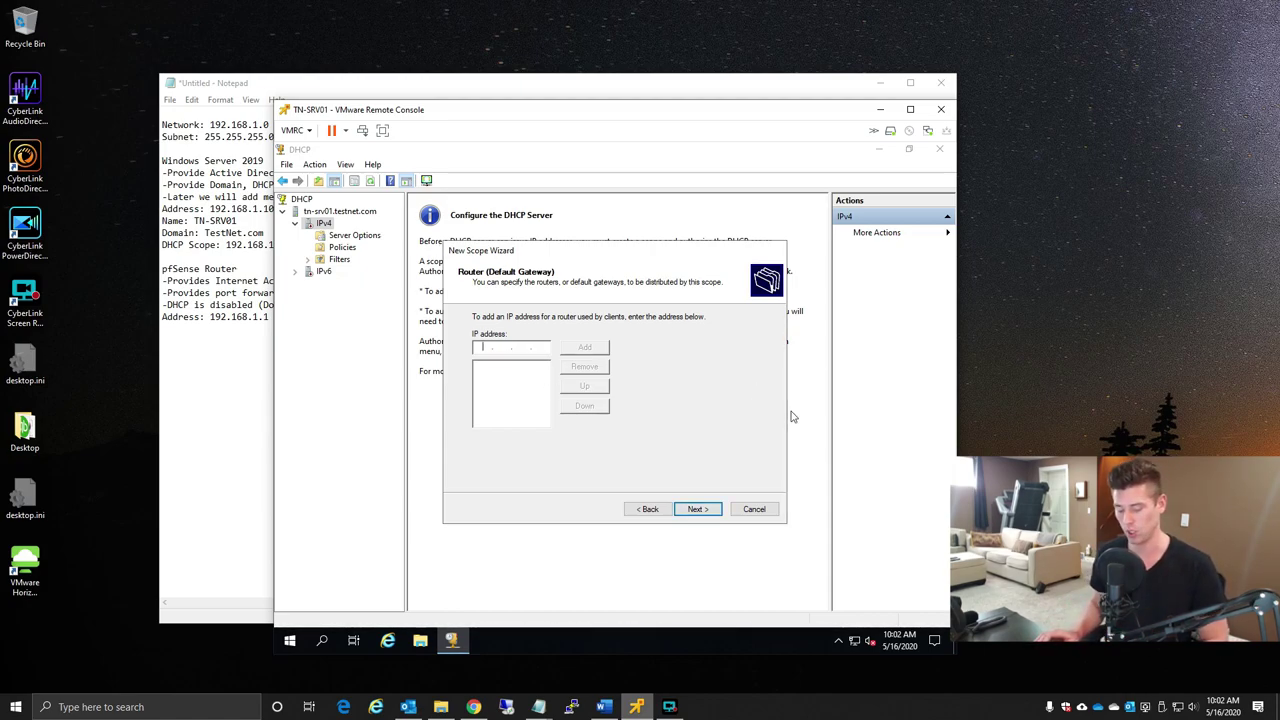
{"action": "type", "text": "192 . 168 . 1 . 1"}
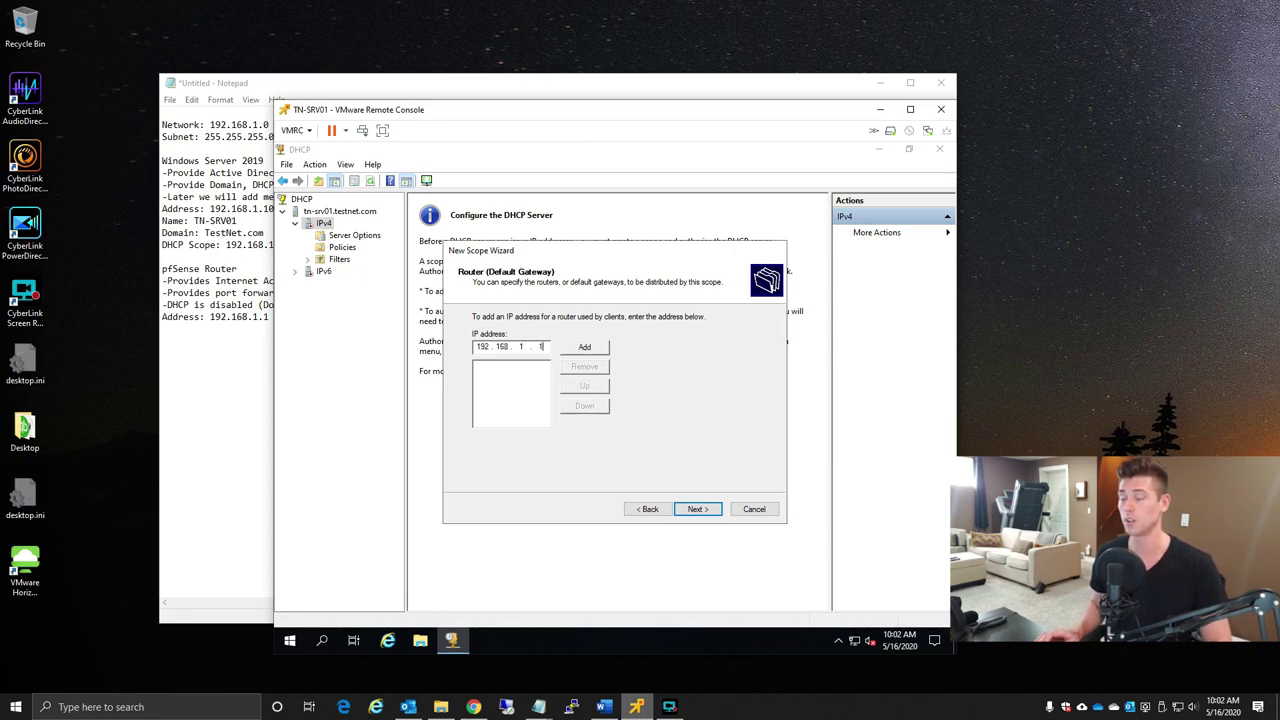
{"action": "left_click", "coordinate": [586, 347]}
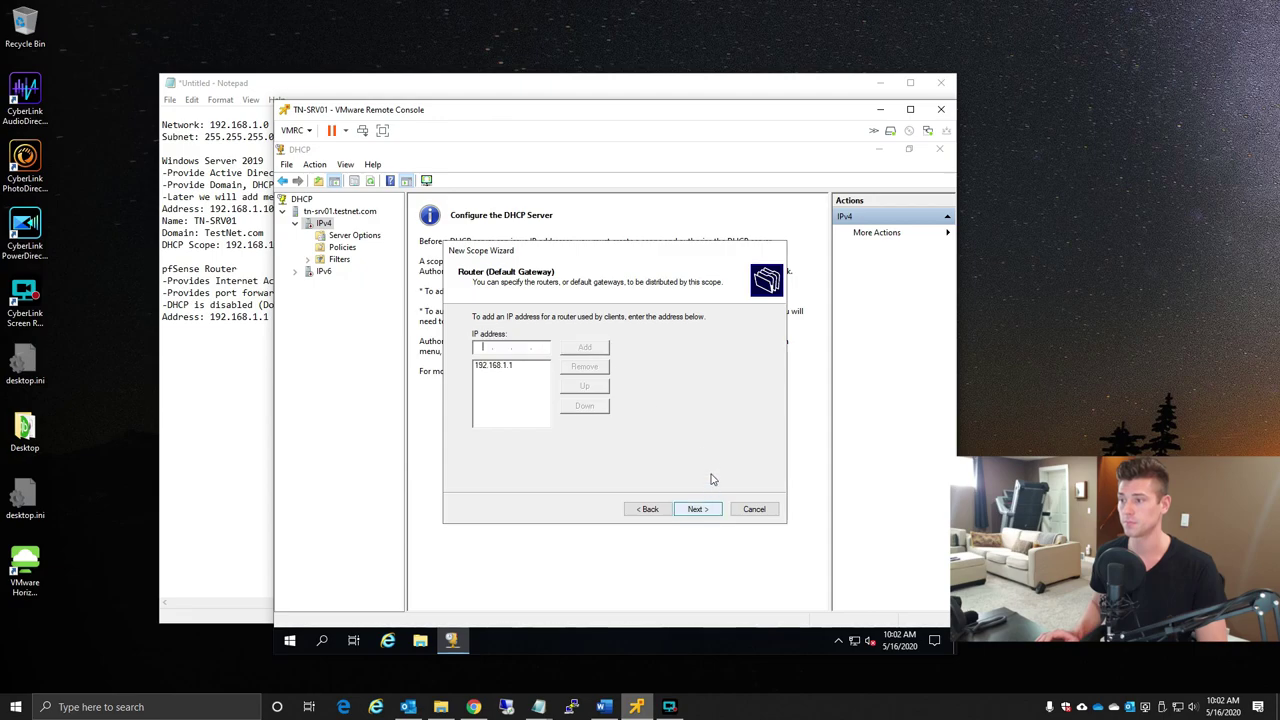
{"action": "left_click", "coordinate": [698, 509]}
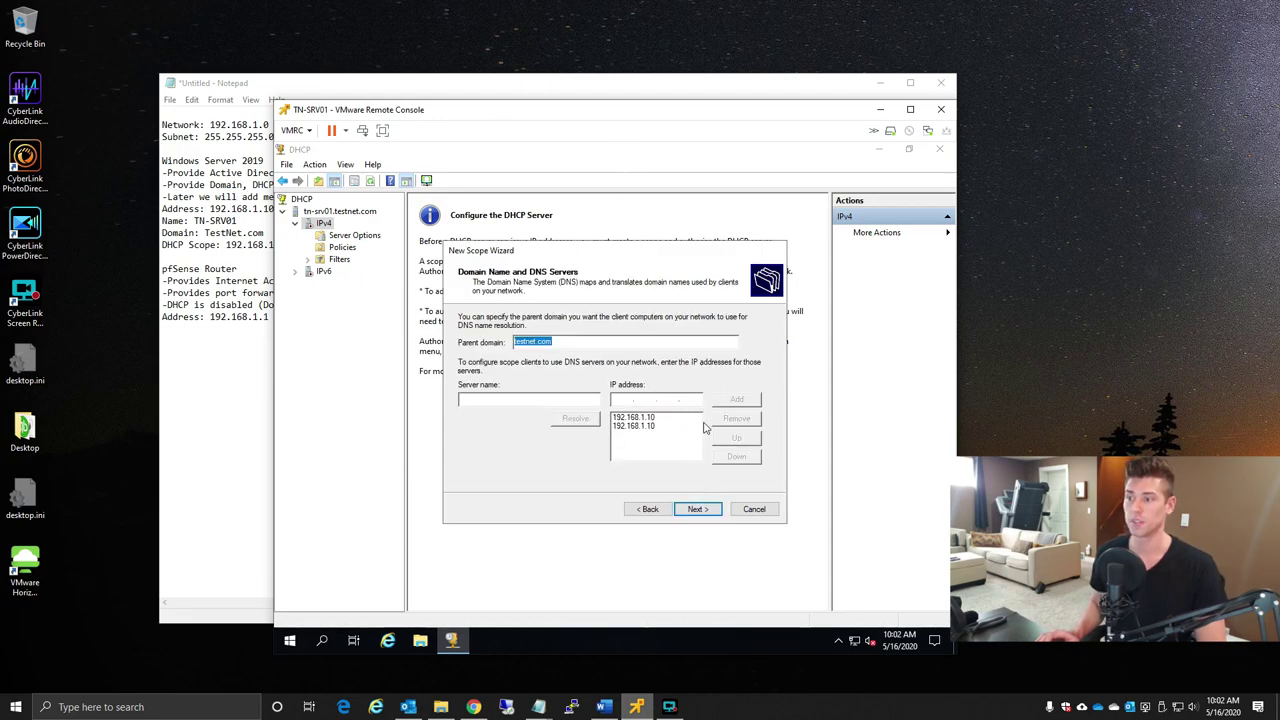
- Remove the duplicate 192.168.1.10 DNS entry, keeping domain testnet.com
{"action": "left_click", "coordinate": [635, 427]}
{"action": "left_click", "coordinate": [755, 419]}
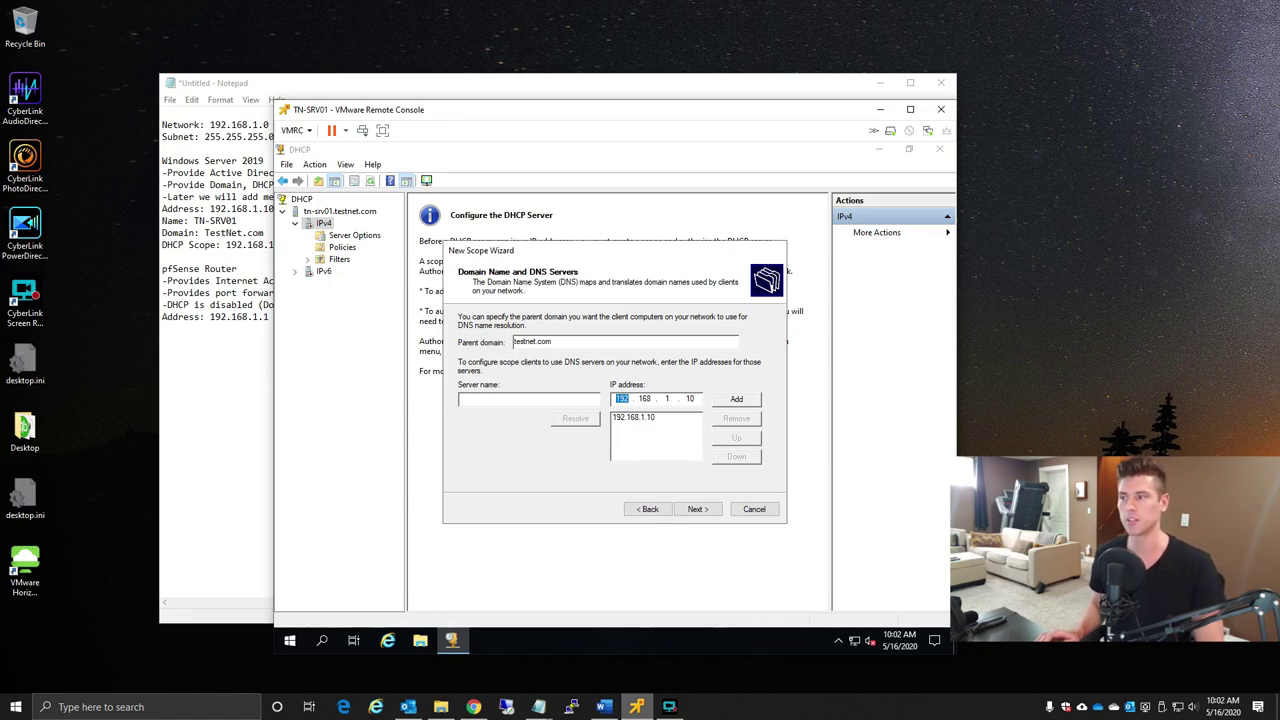
{"action": "left_click", "coordinate": [707, 511]}
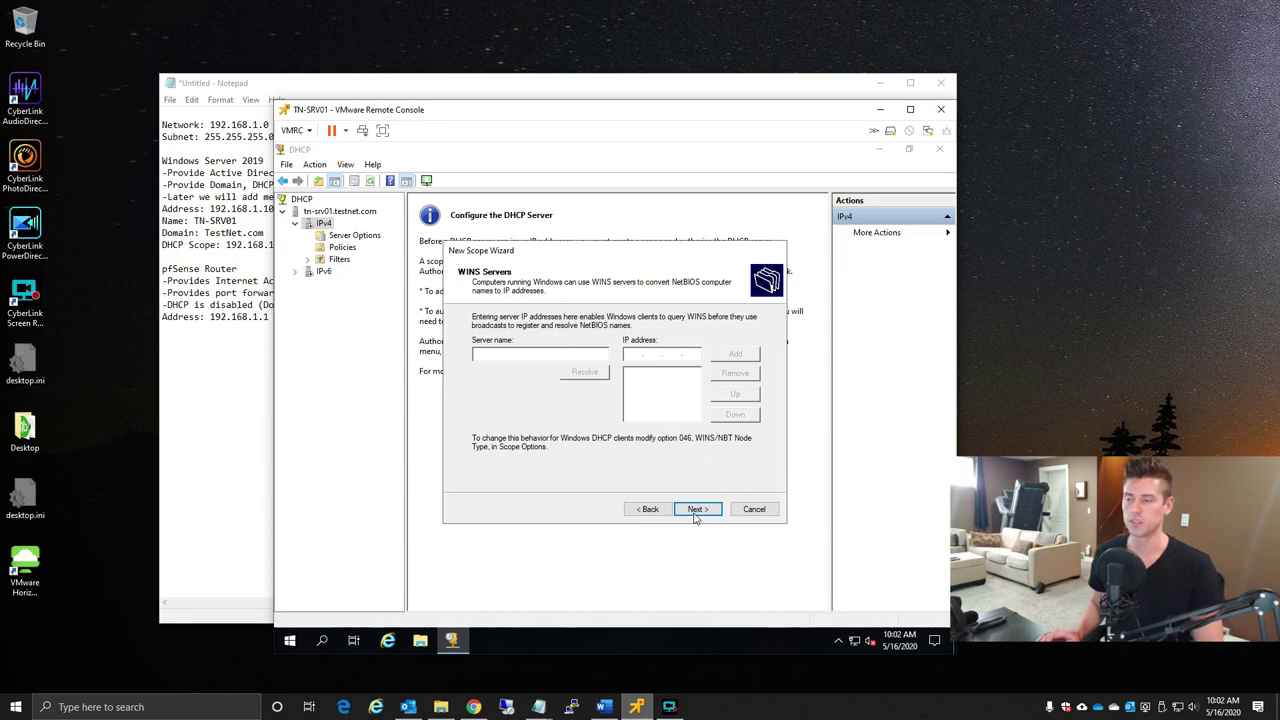
- Skip WINS, activate and finish the scope, then expand it under IPv4
{"action": "left_click", "coordinate": [697, 513]}
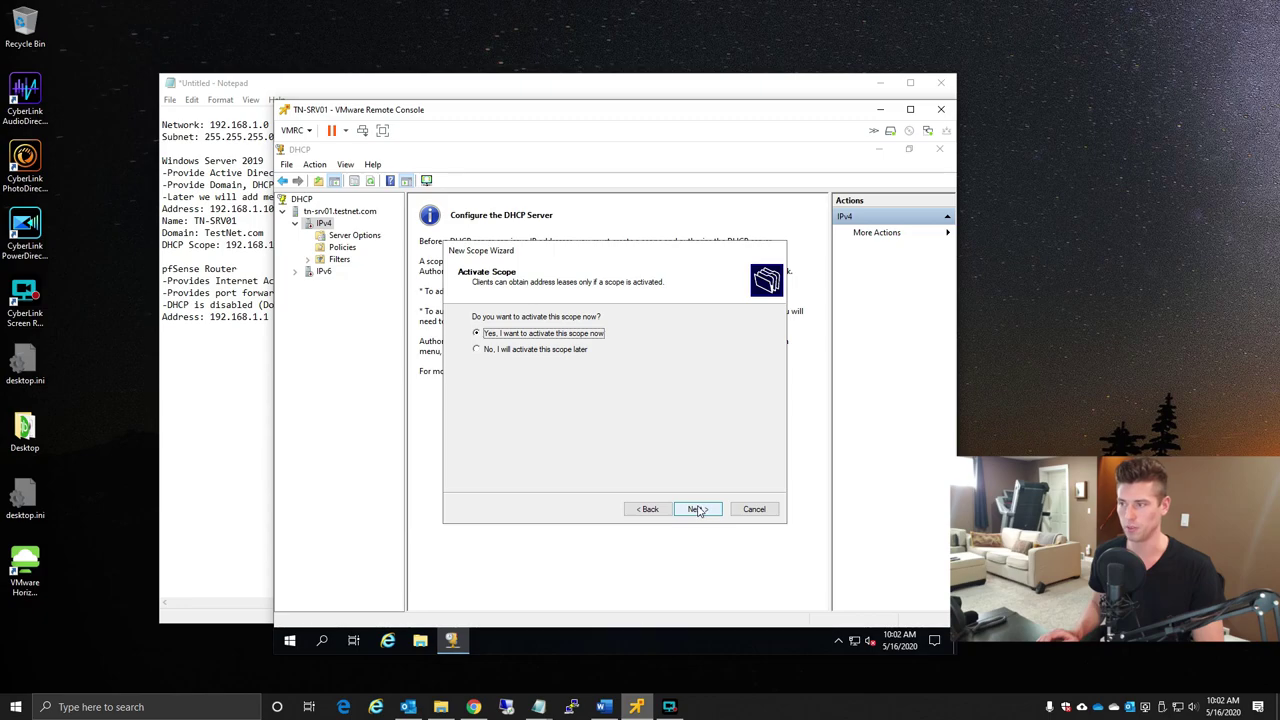
{"action": "left_click", "coordinate": [697, 509]}
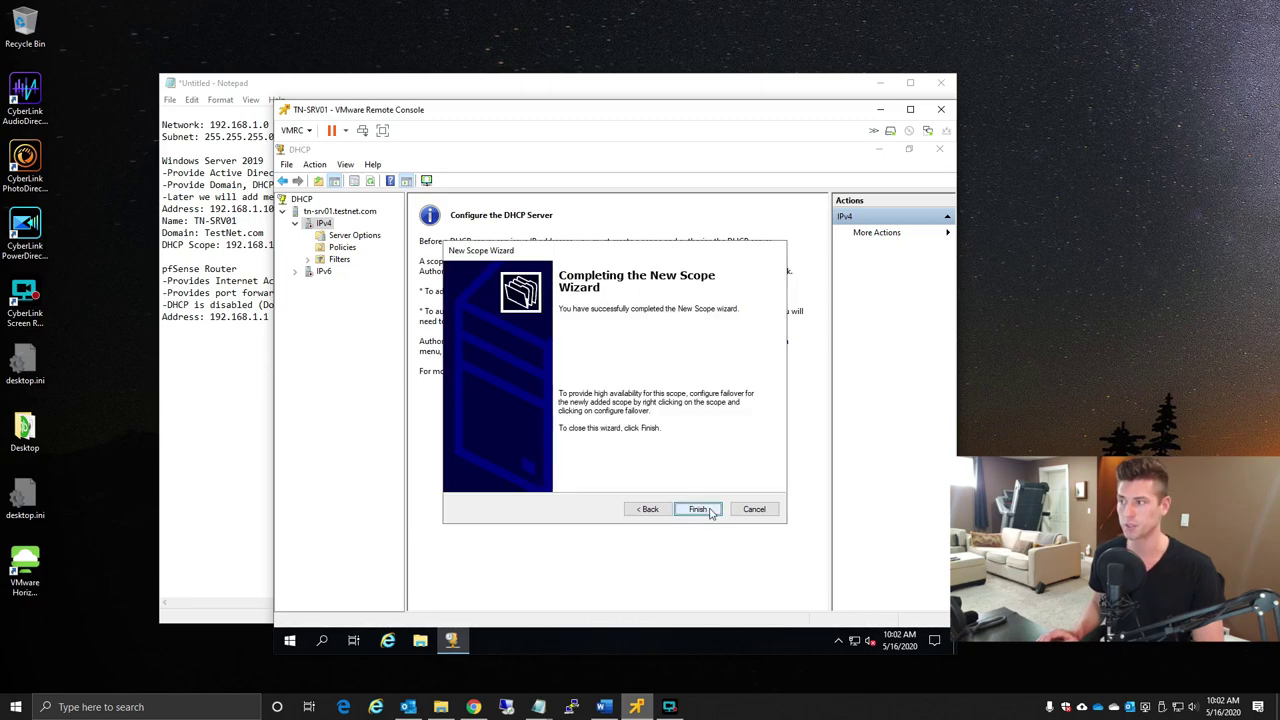
{"action": "left_click", "coordinate": [697, 509]}
{"action": "left_click_drag", "start_coordinate": [405, 328], "coordinate": [460, 330]}
{"action": "left_click", "coordinate": [309, 236]}
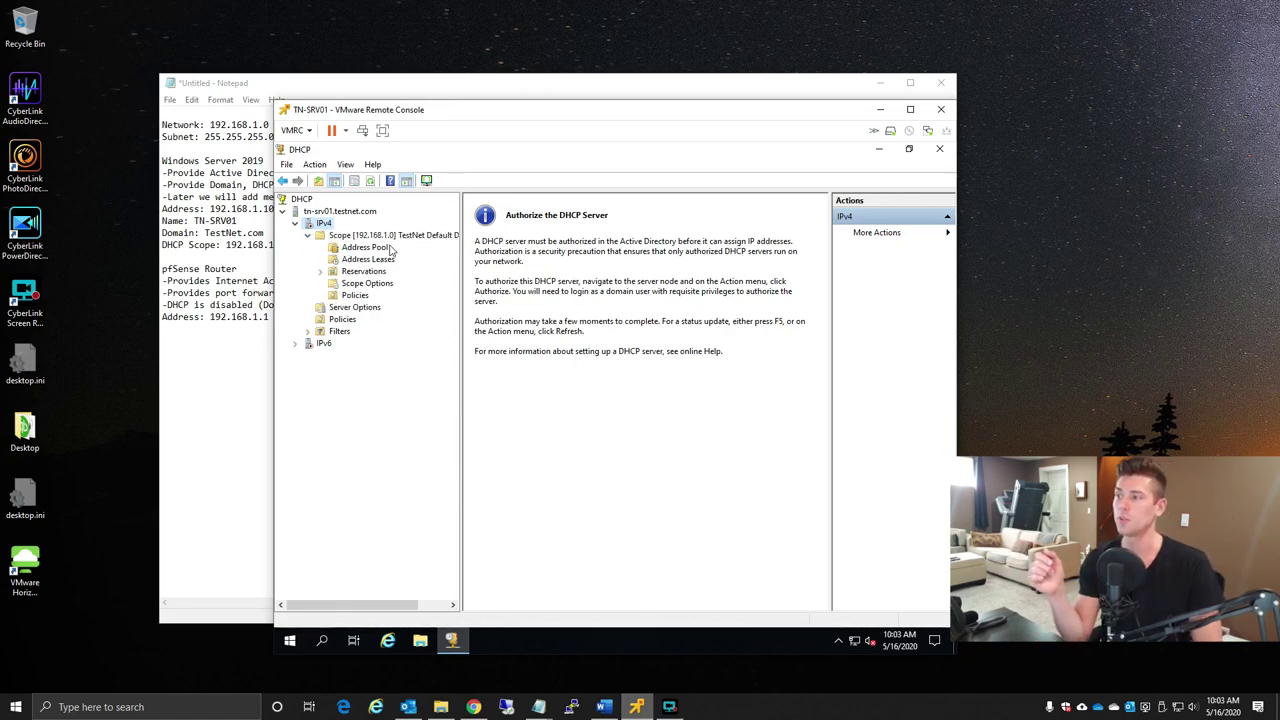
- Review the new scope's Address Pool, Address Leases and Reservations pages without adding an exclusion
{"action": "left_click", "coordinate": [378, 248]}
{"action": "right_click", "coordinate": [522, 259]}
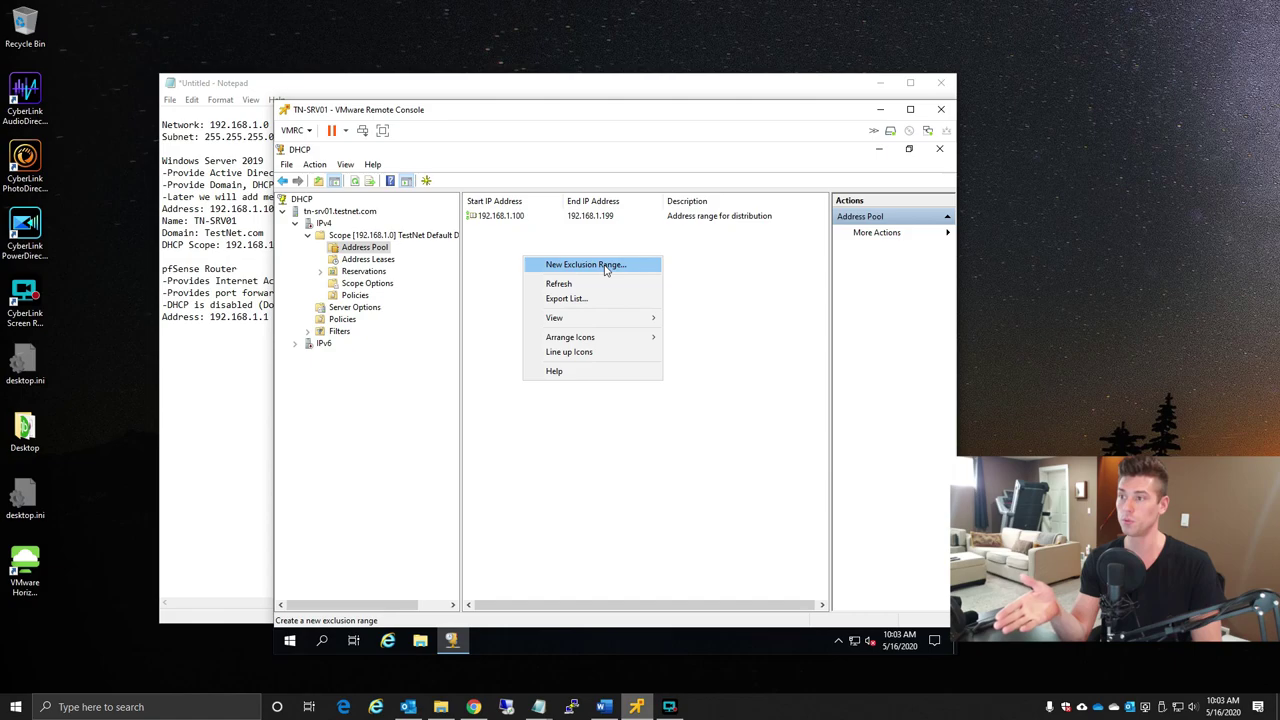
{"action": "left_click", "coordinate": [477, 248]}
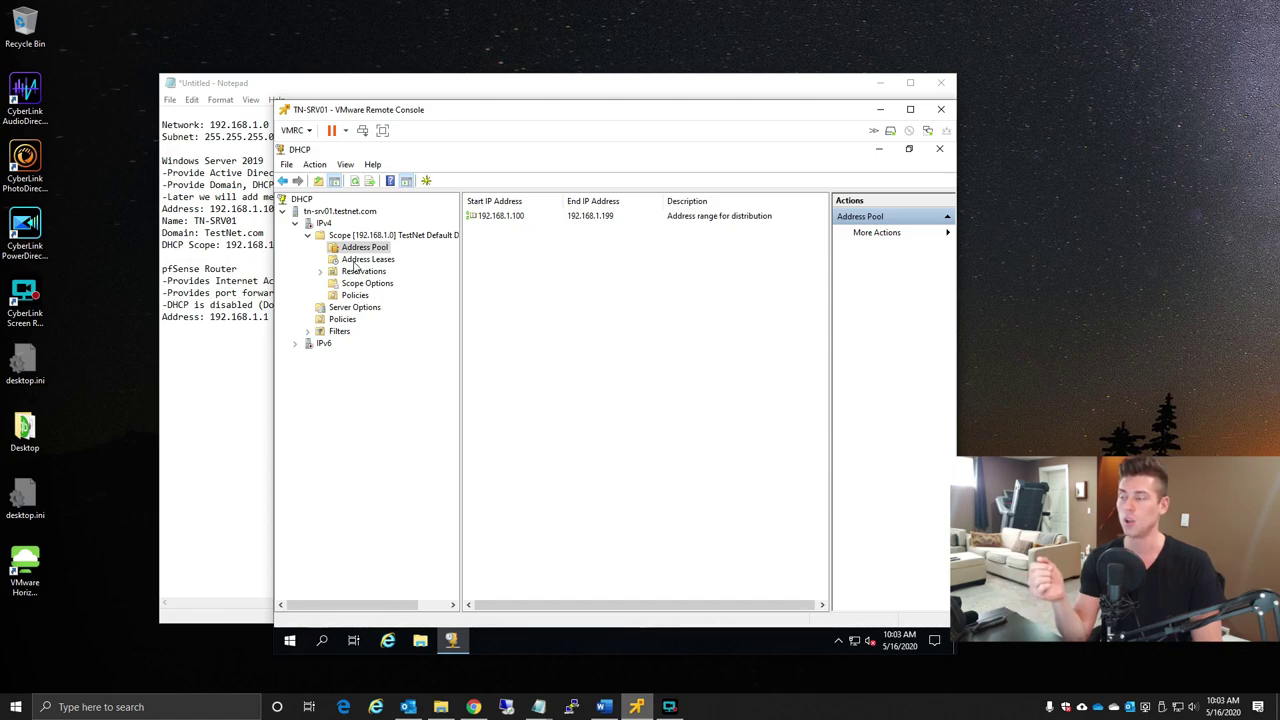
{"action": "left_click", "coordinate": [366, 260]}
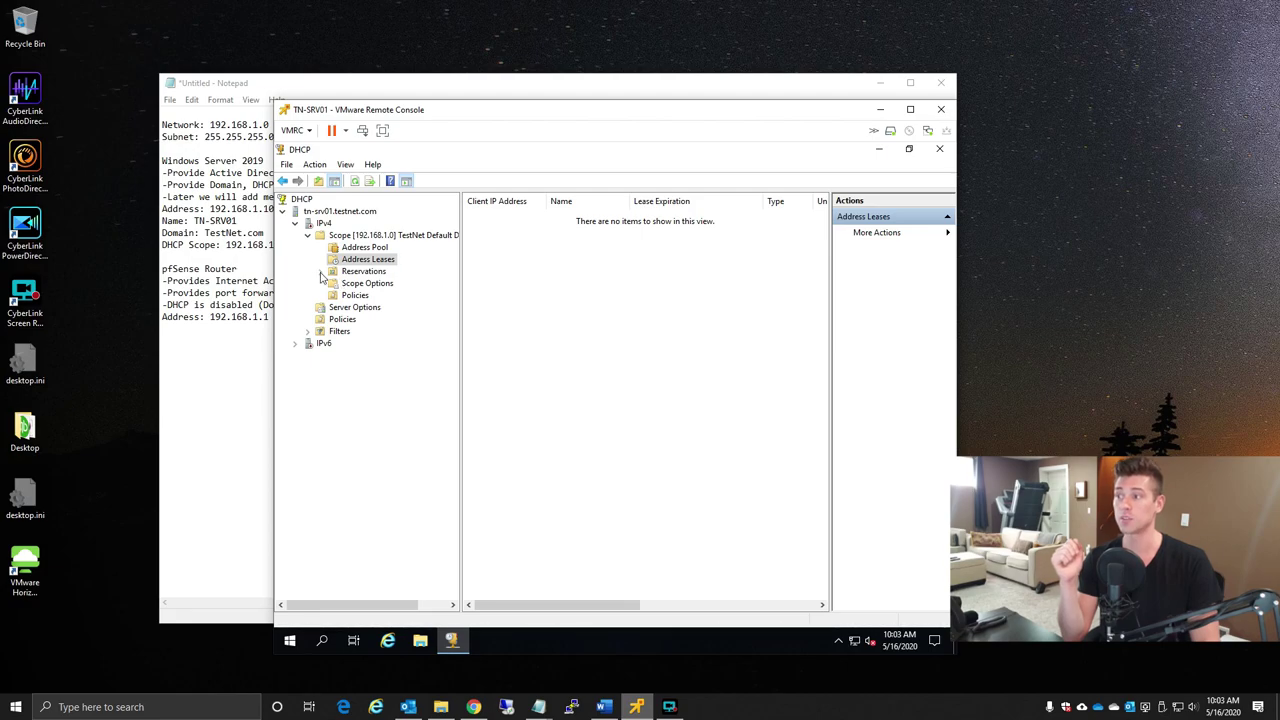
{"action": "left_click", "coordinate": [380, 273]}
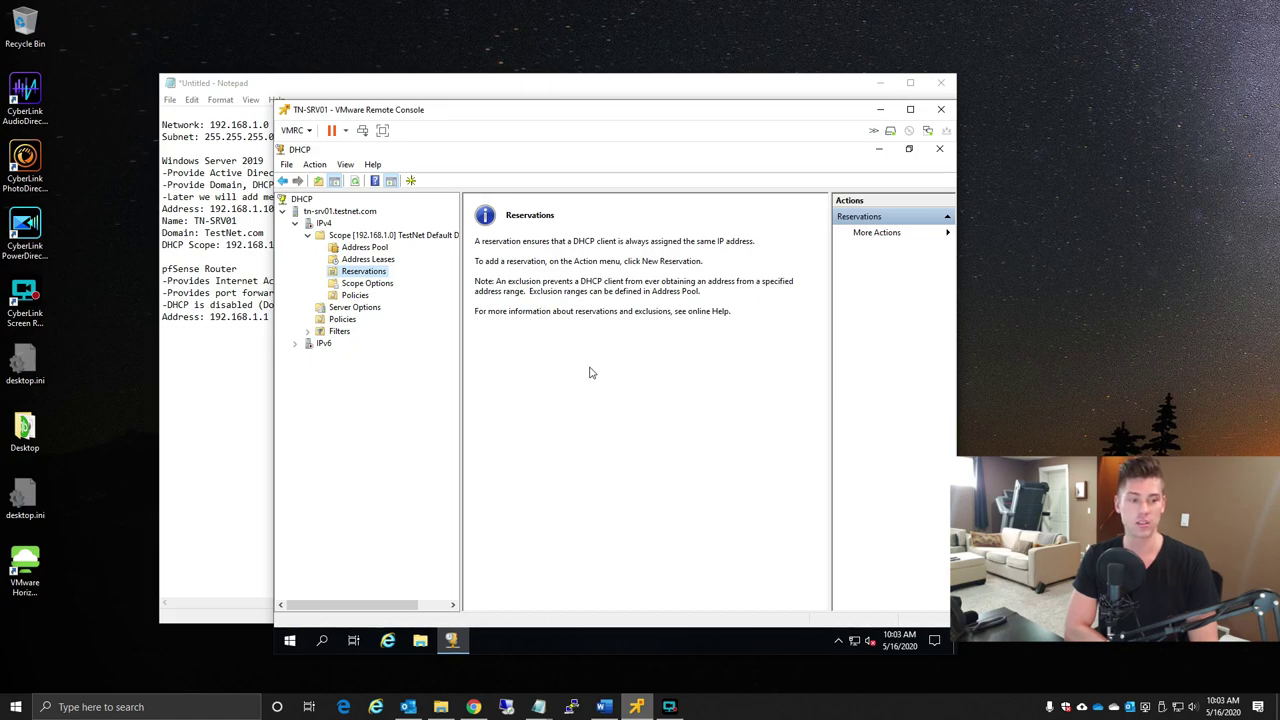
- Close DHCP and launch Active Directory Users and Computers maximized from Windows Administrative Tools
{"action": "left_click", "coordinate": [939, 150]}
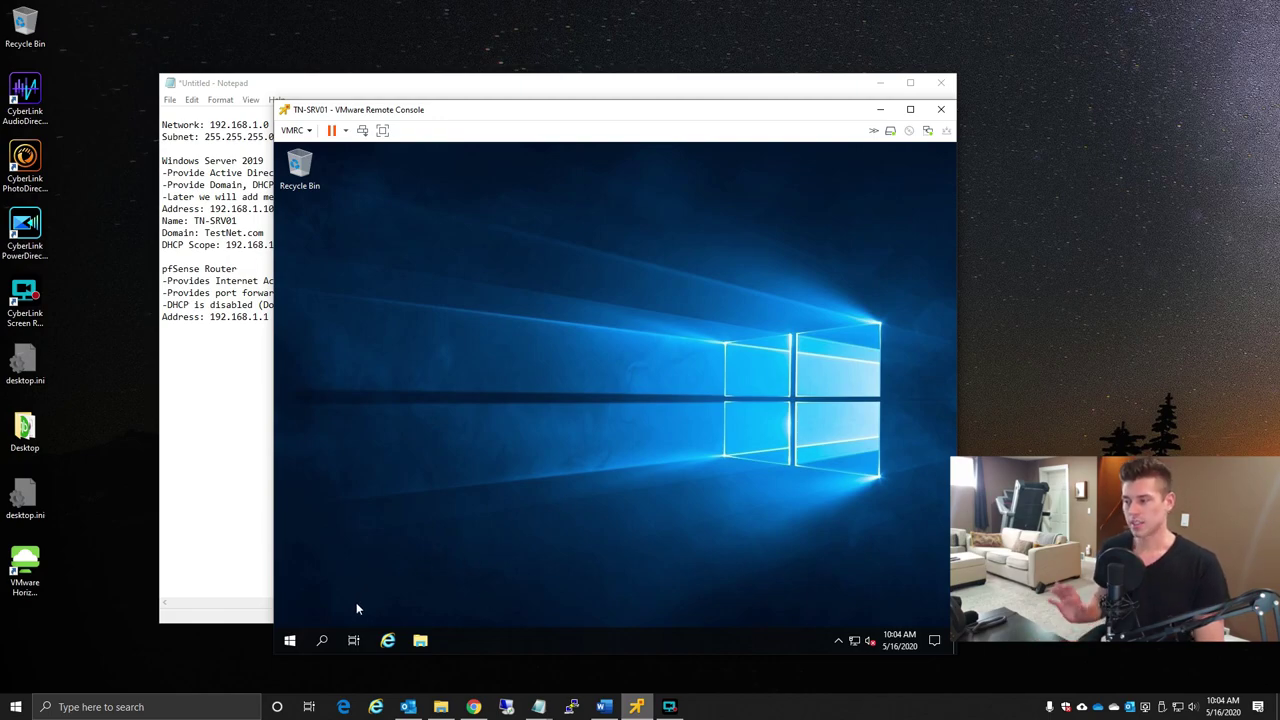
{"action": "left_click", "coordinate": [291, 641]}
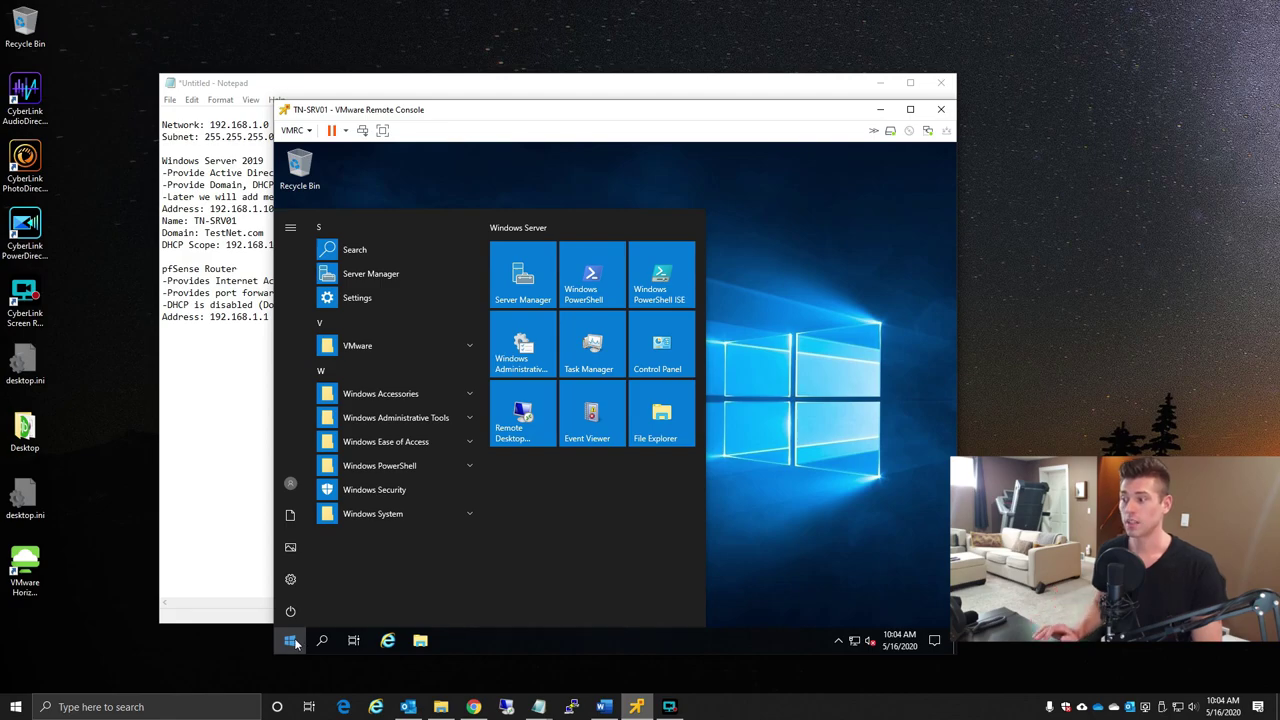
{"action": "left_click", "coordinate": [470, 420]}
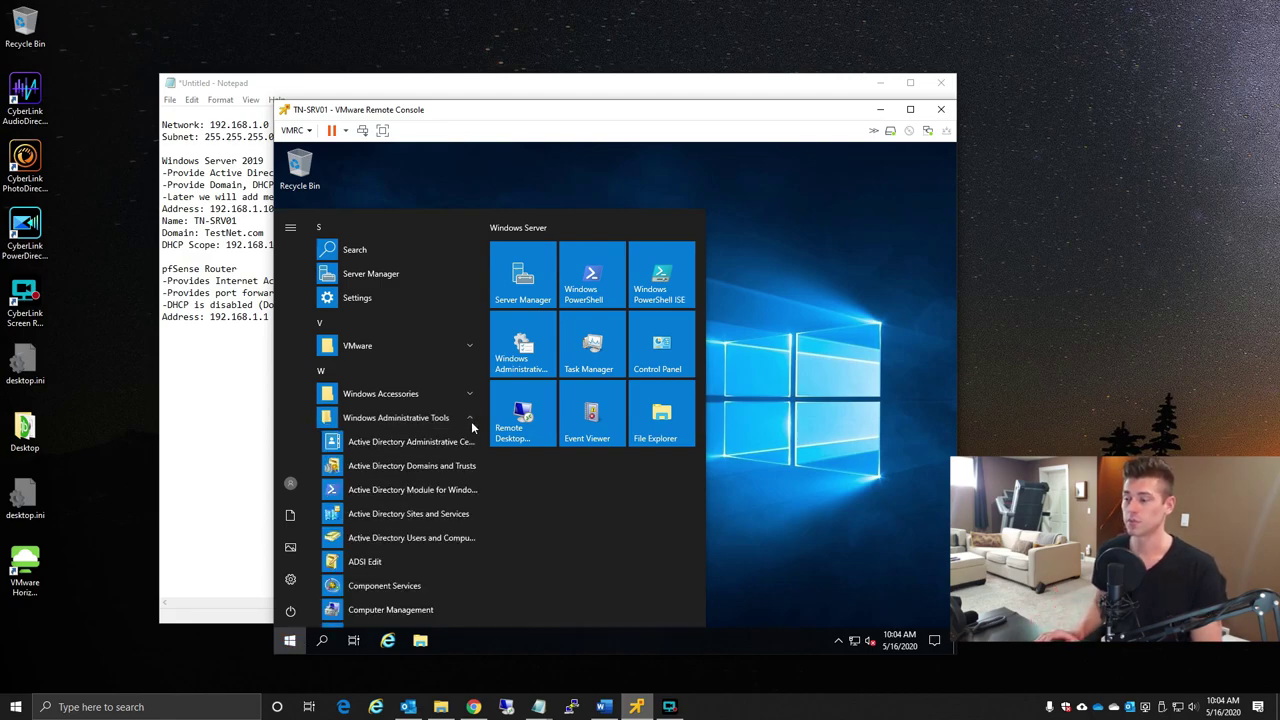
{"action": "left_click", "coordinate": [398, 540]}
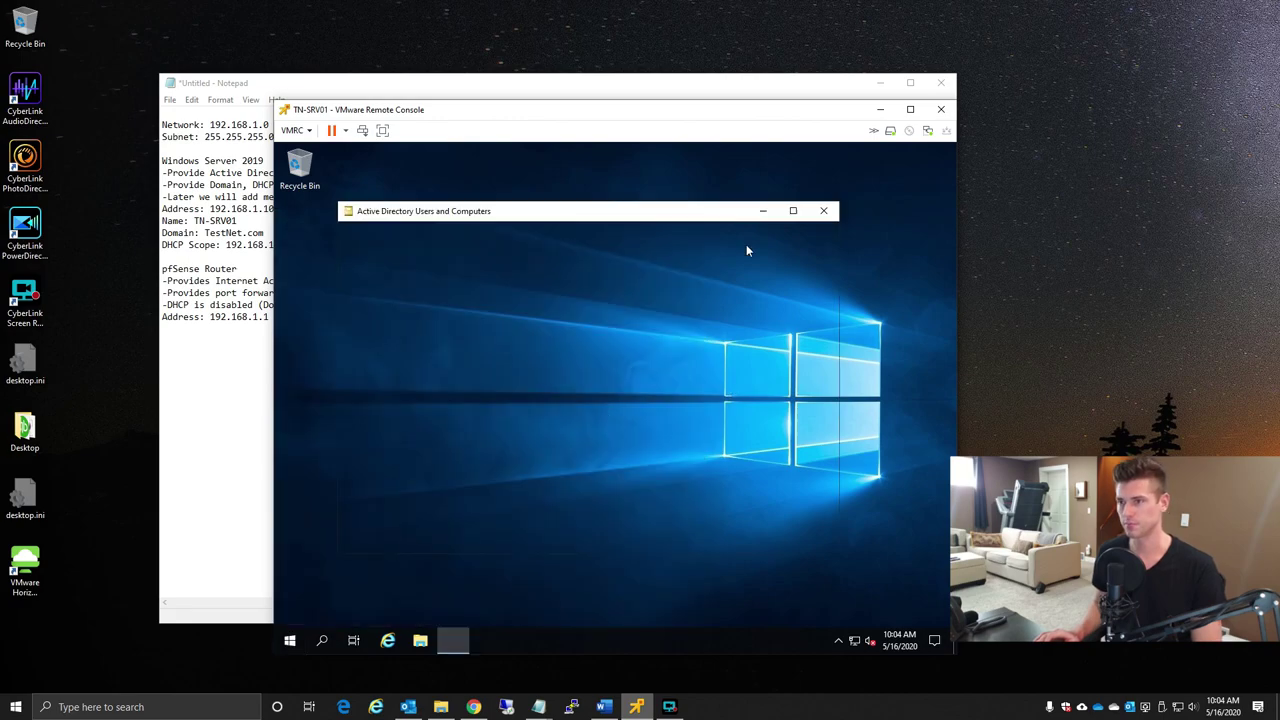
{"action": "left_click", "coordinate": [795, 212]}
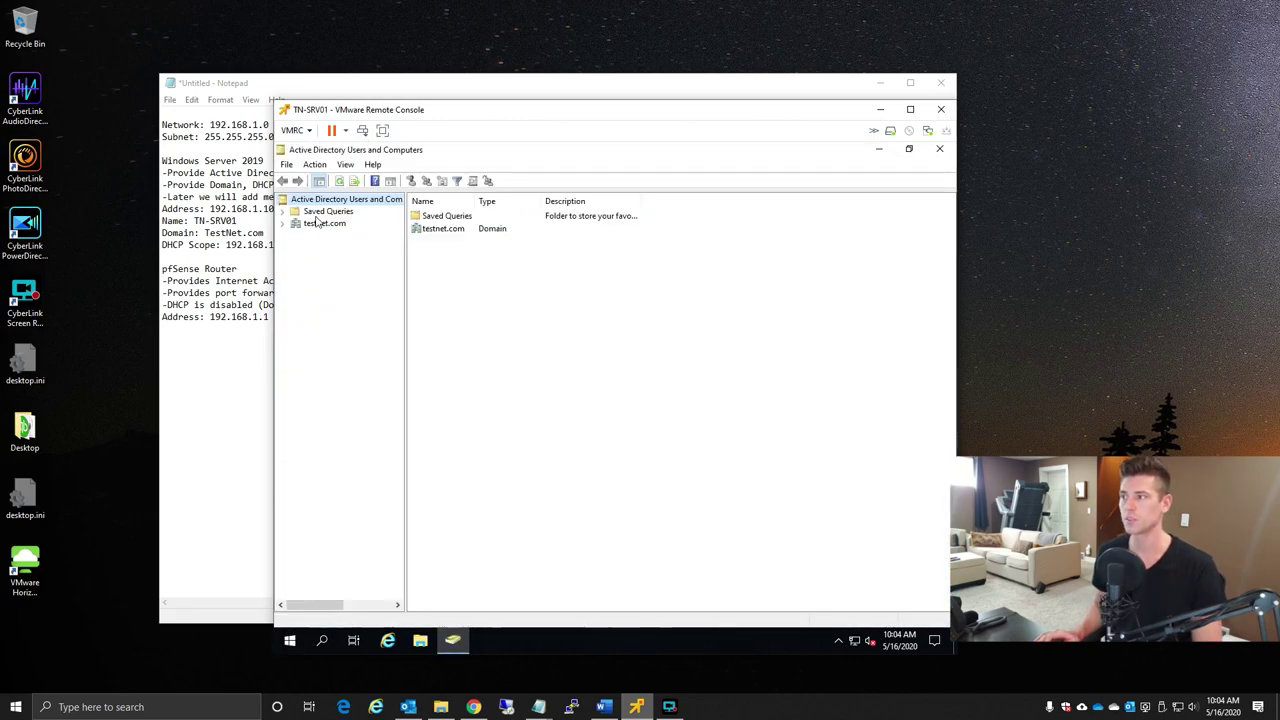
- Expand testnet.com, browse Computers and Domain Controllers, and show the Users container
{"action": "left_click", "coordinate": [282, 223]}
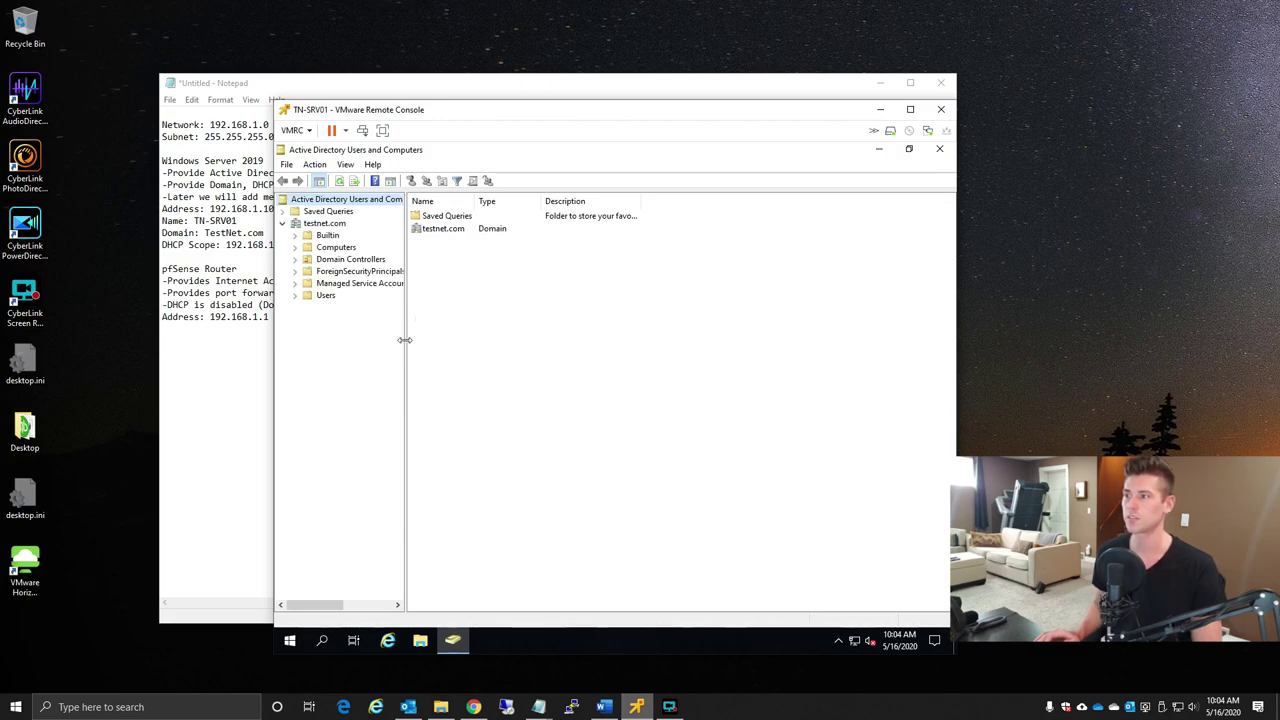
{"action": "left_click_drag", "start_coordinate": [404, 340], "coordinate": [447, 350]}
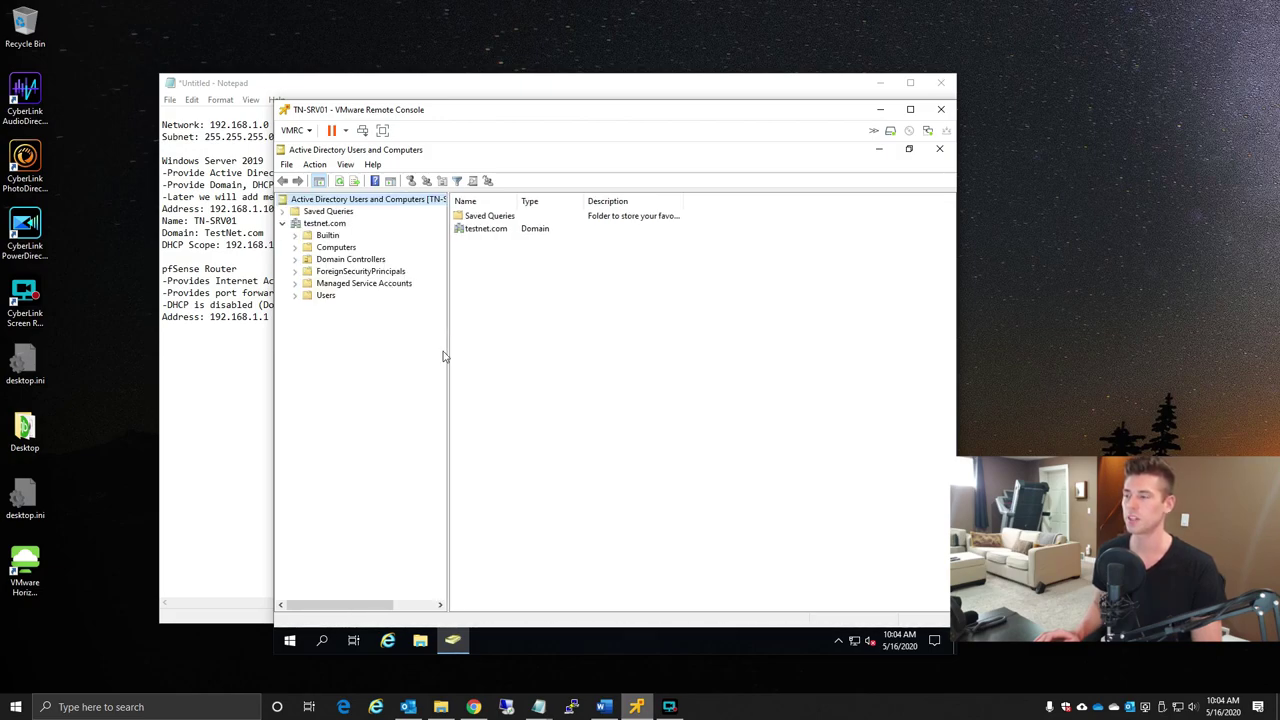
{"action": "left_click", "coordinate": [335, 248]}
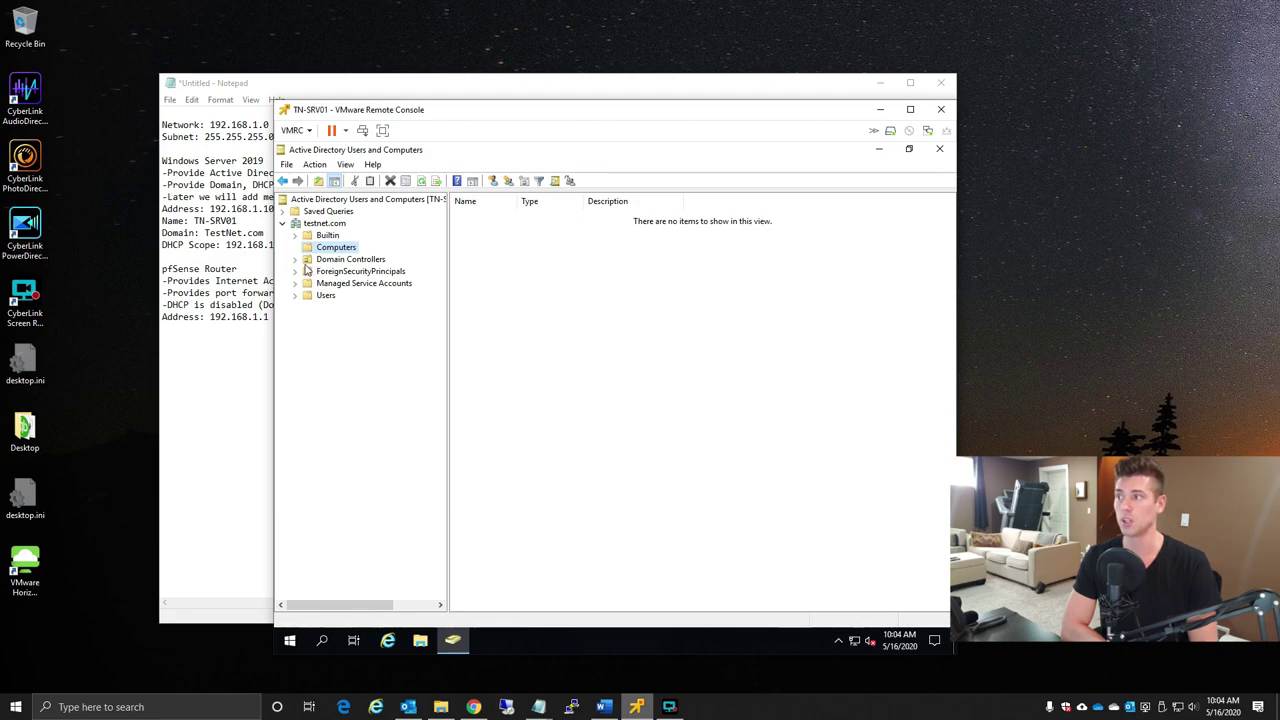
{"action": "left_click", "coordinate": [340, 259]}
{"action": "left_click", "coordinate": [472, 217]}
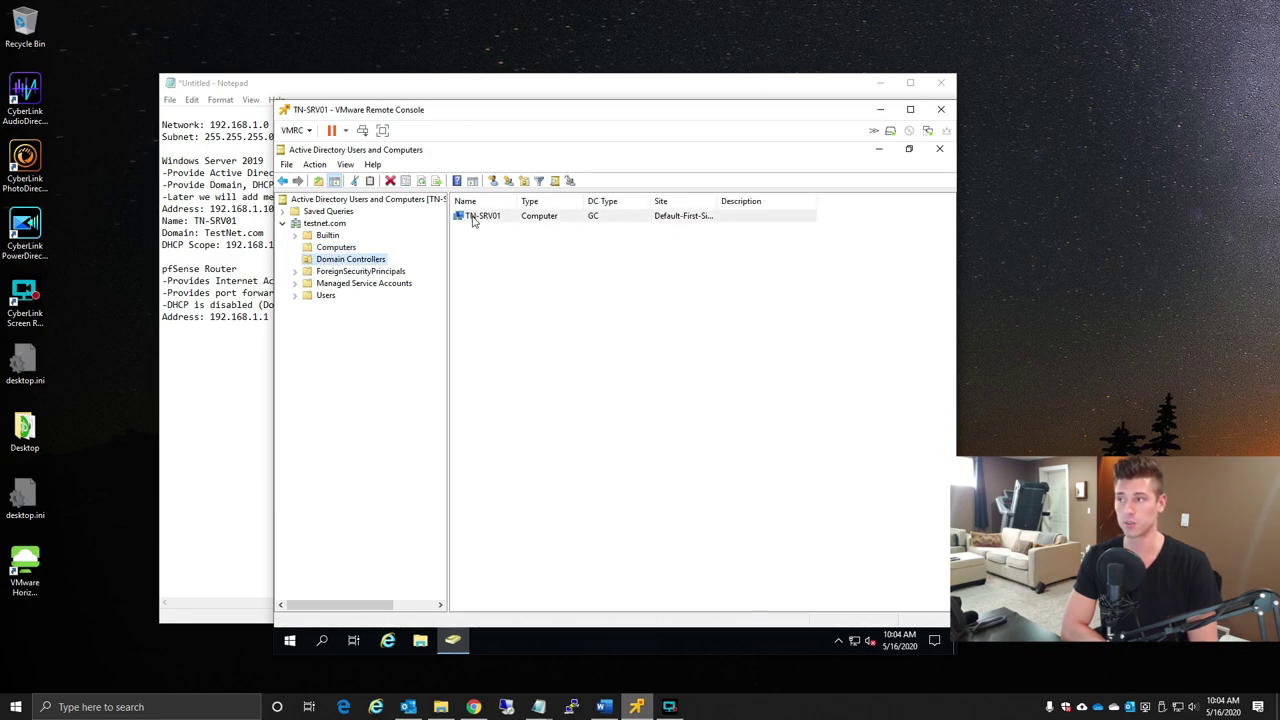
{"action": "left_click", "coordinate": [325, 297]}
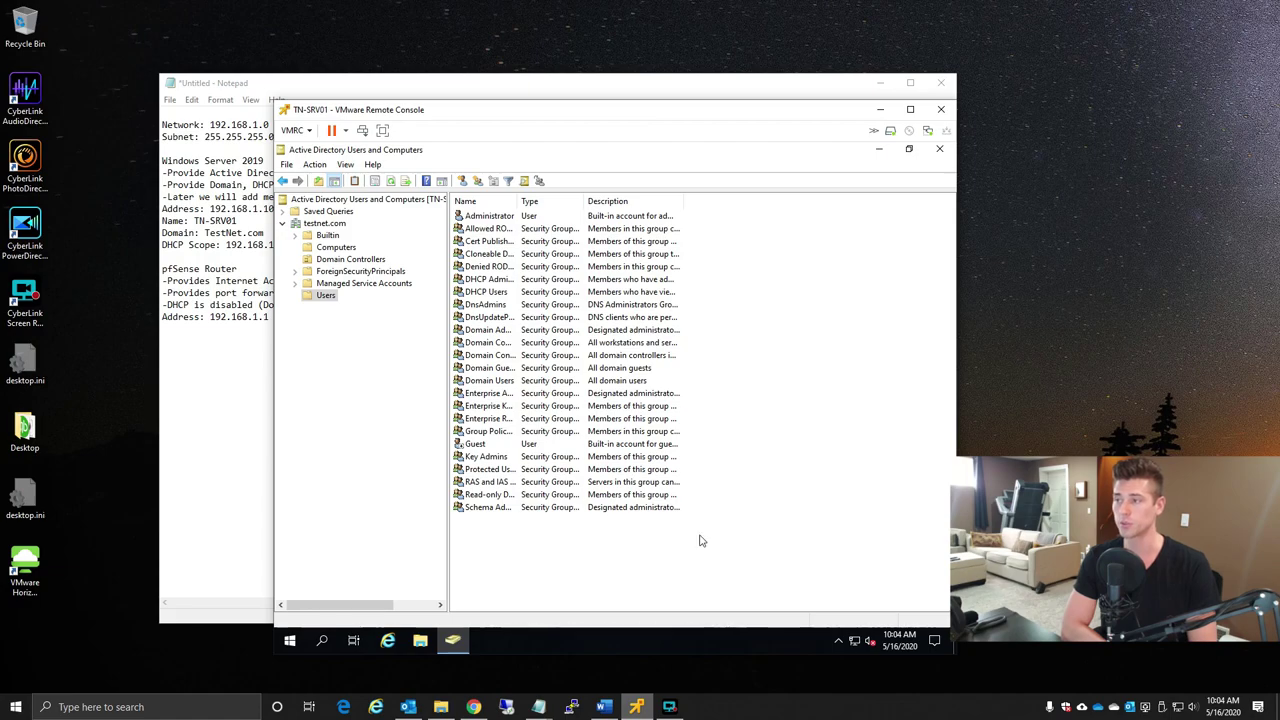
- Inspect the Administrator's Address, Account, Profile, Telephones and Organization tabs, then cancel unchanged
{"action": "double_click", "coordinate": [487, 217]}
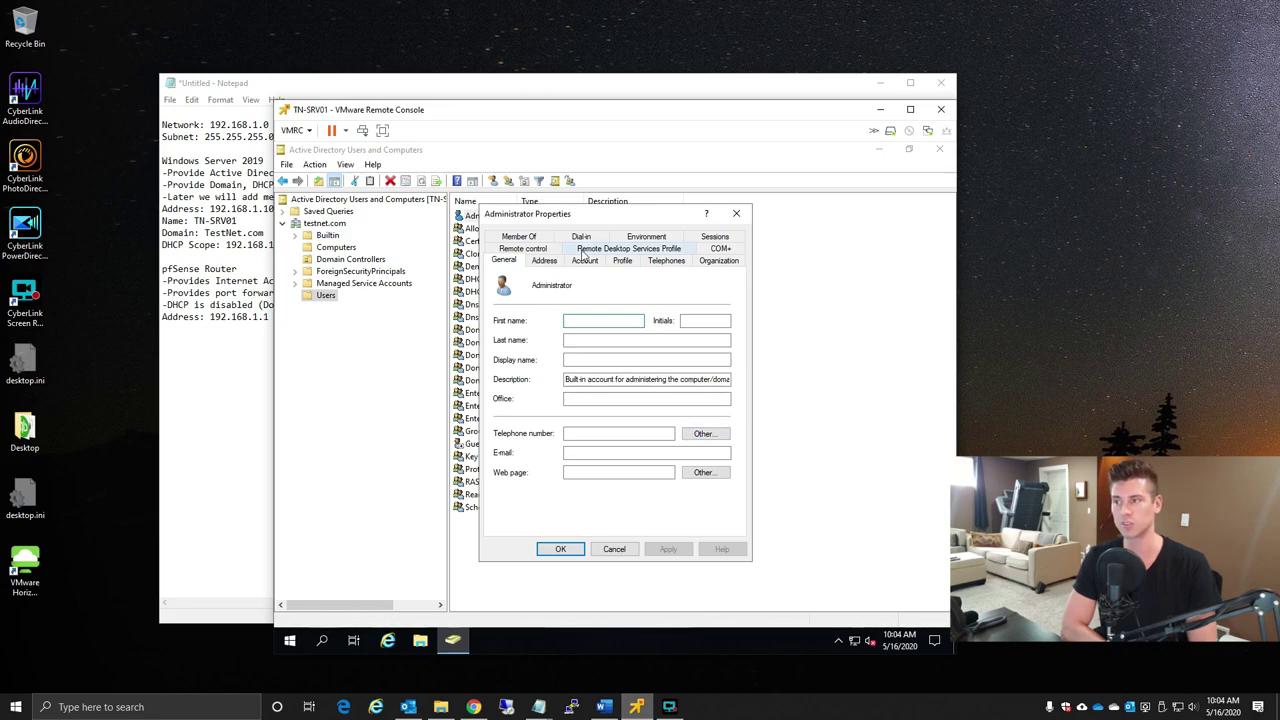
{"action": "left_click", "coordinate": [548, 261]}
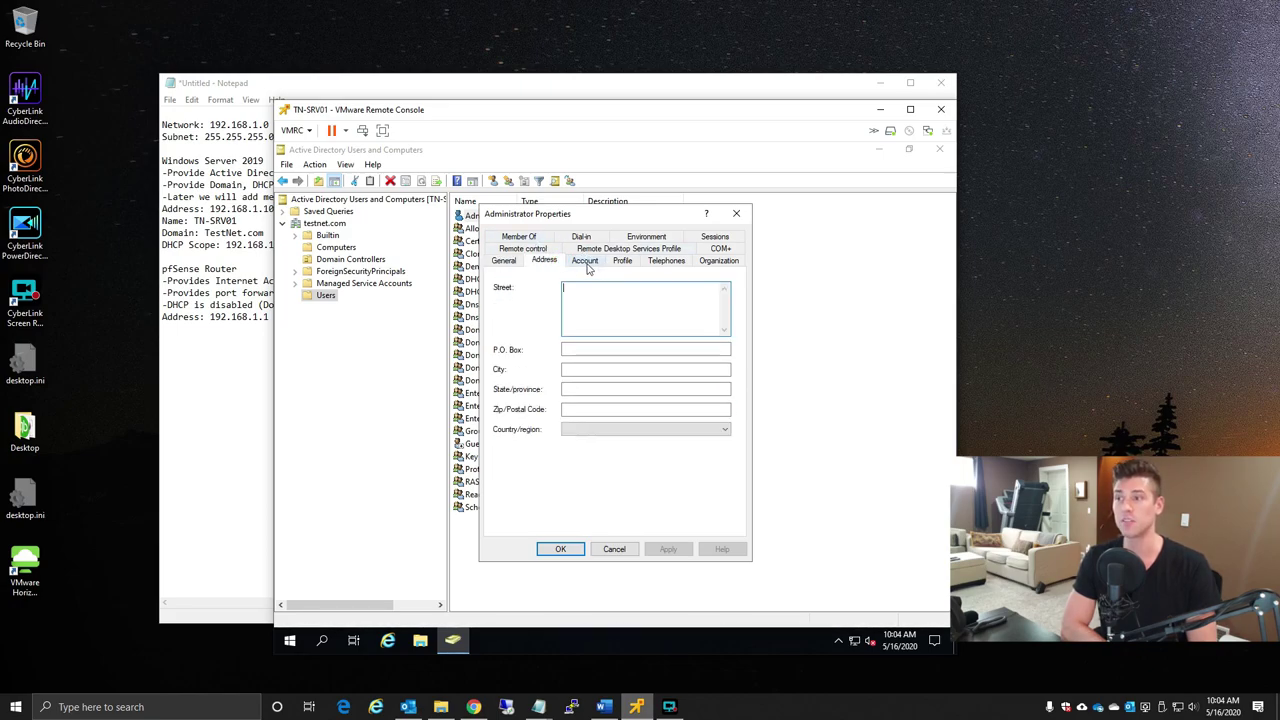
{"action": "left_click", "coordinate": [588, 261]}
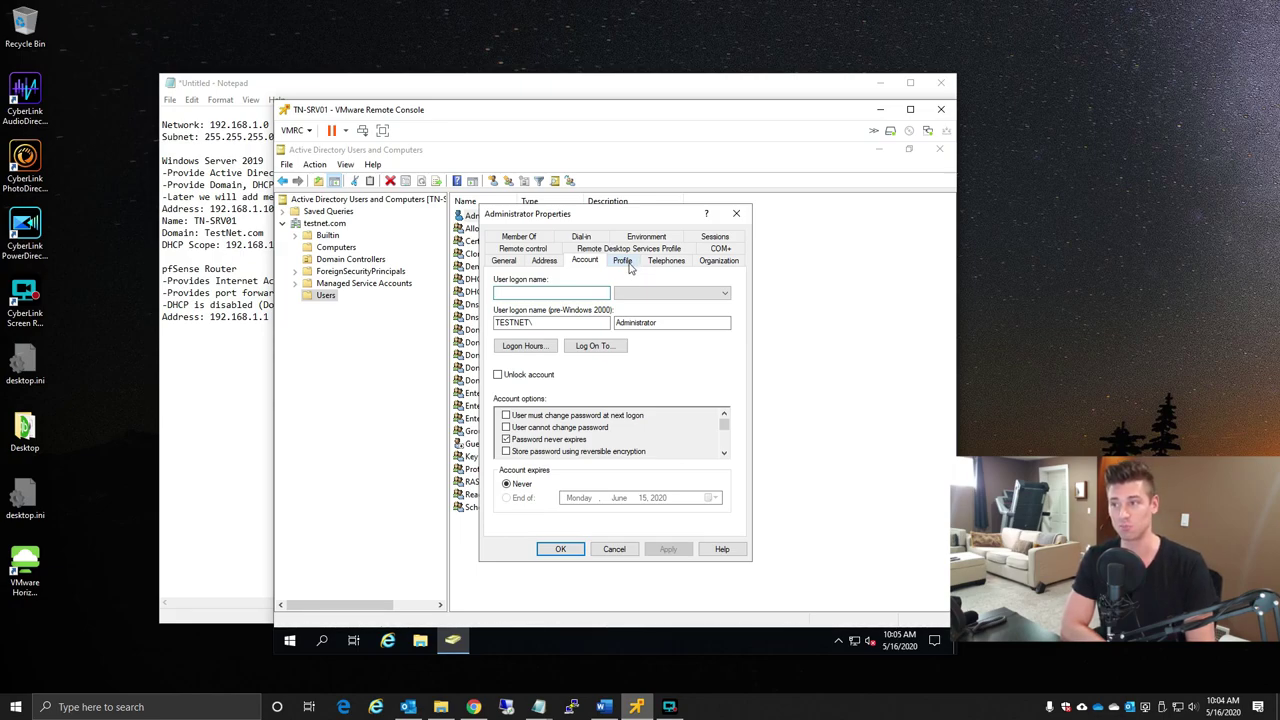
{"action": "left_click", "coordinate": [630, 263]}
{"action": "left_click", "coordinate": [666, 261]}
{"action": "left_click", "coordinate": [719, 261]}
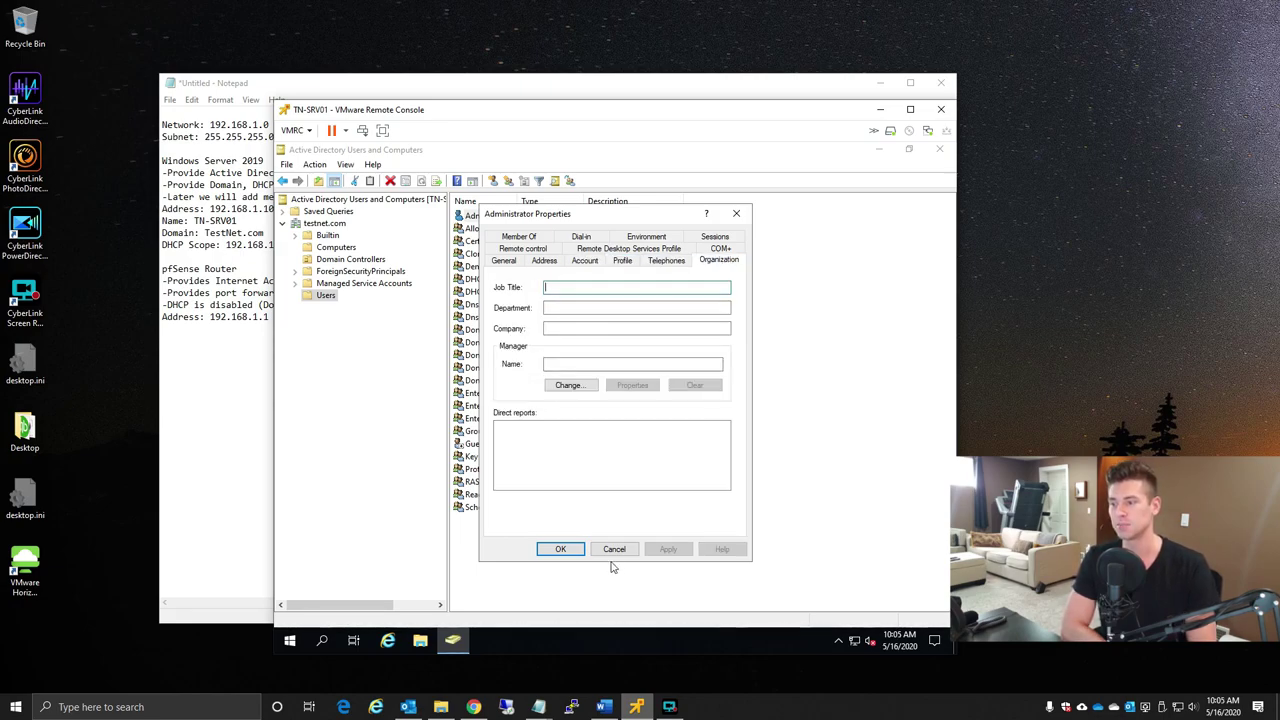
{"action": "left_click", "coordinate": [614, 549]}
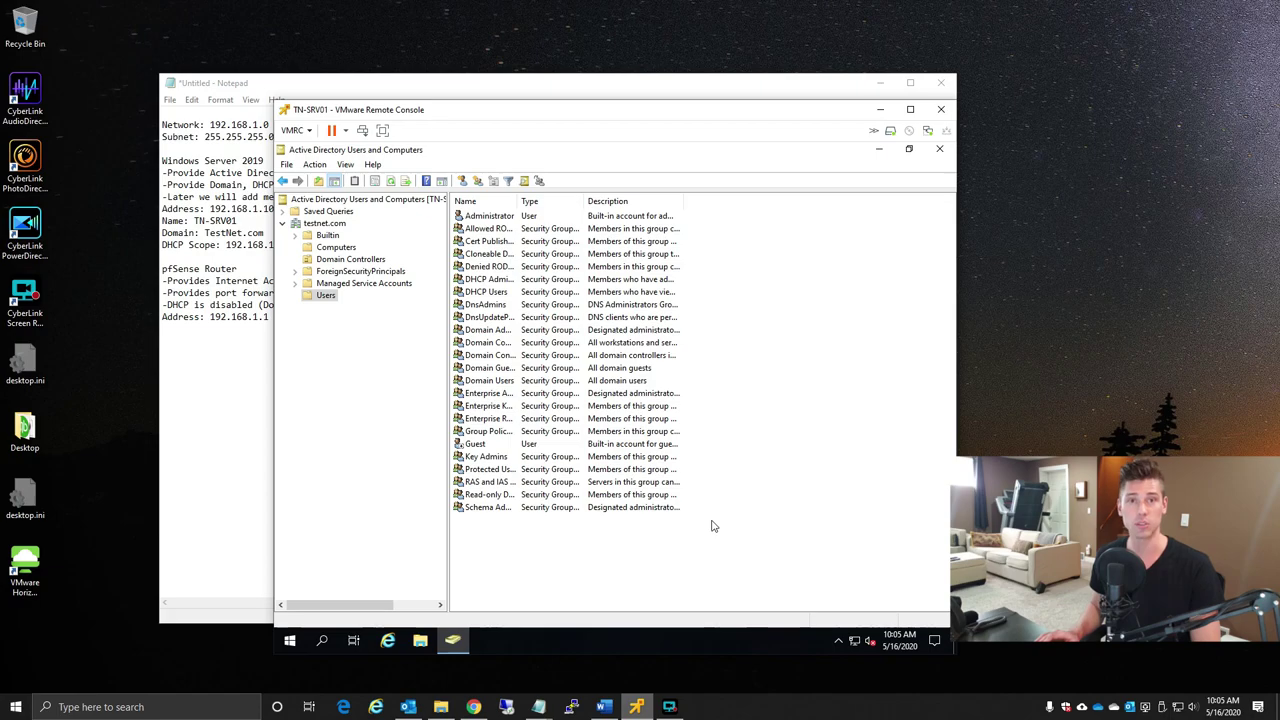
- Start a New Object – User form in the testnet.com Users container
{"action": "right_click", "coordinate": [578, 555]}
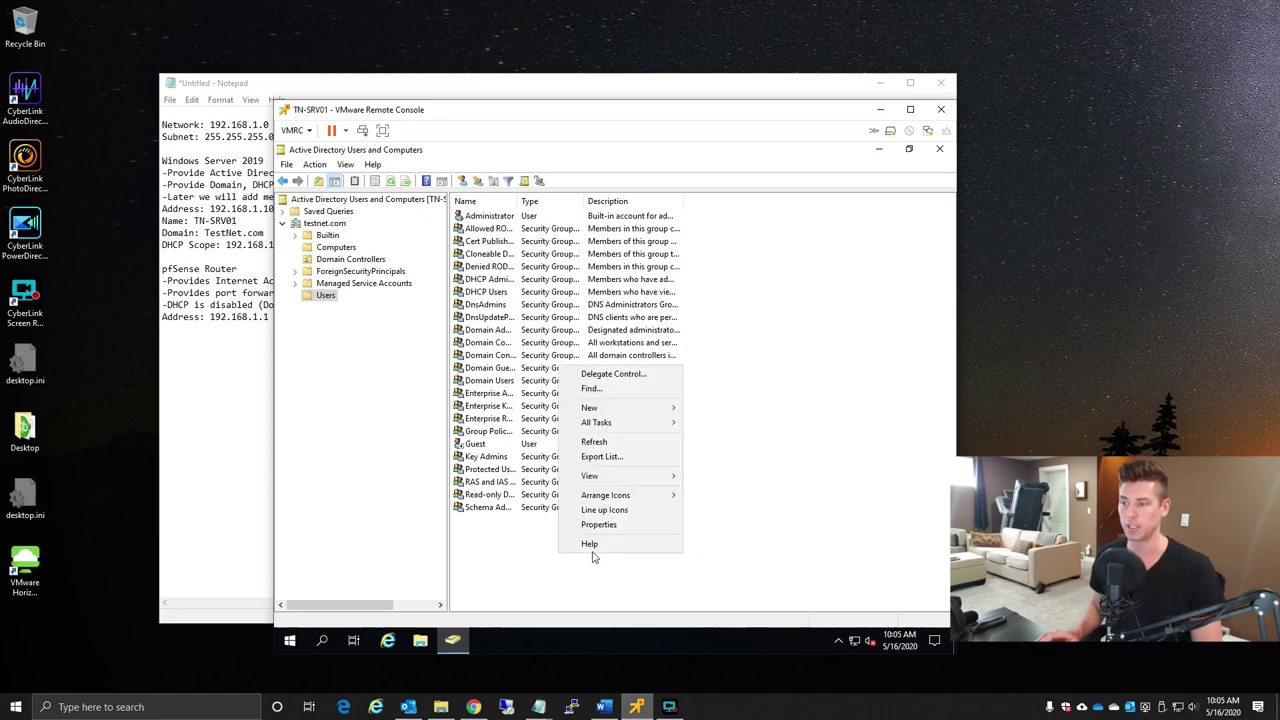
{"action": "mouse_move", "coordinate": [624, 410]}
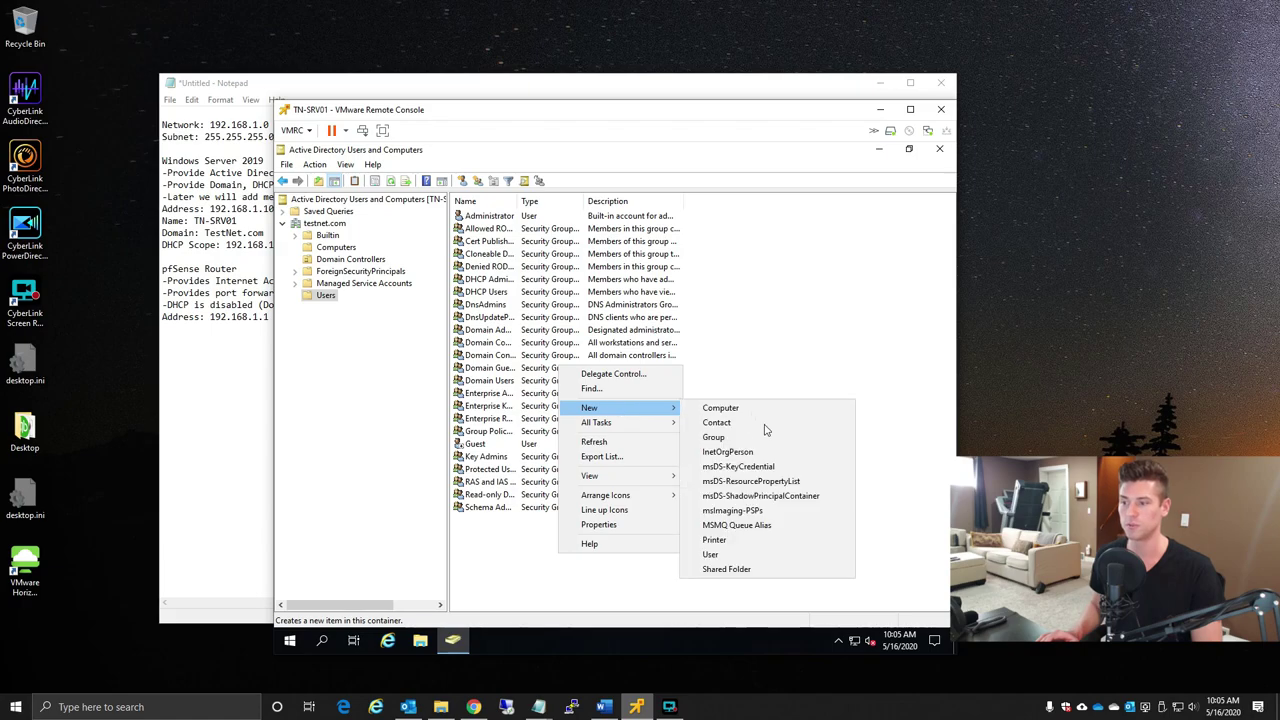
{"action": "left_click", "coordinate": [712, 554]}
{"action": "left_click_drag", "start_coordinate": [540, 173], "coordinate": [792, 295]}
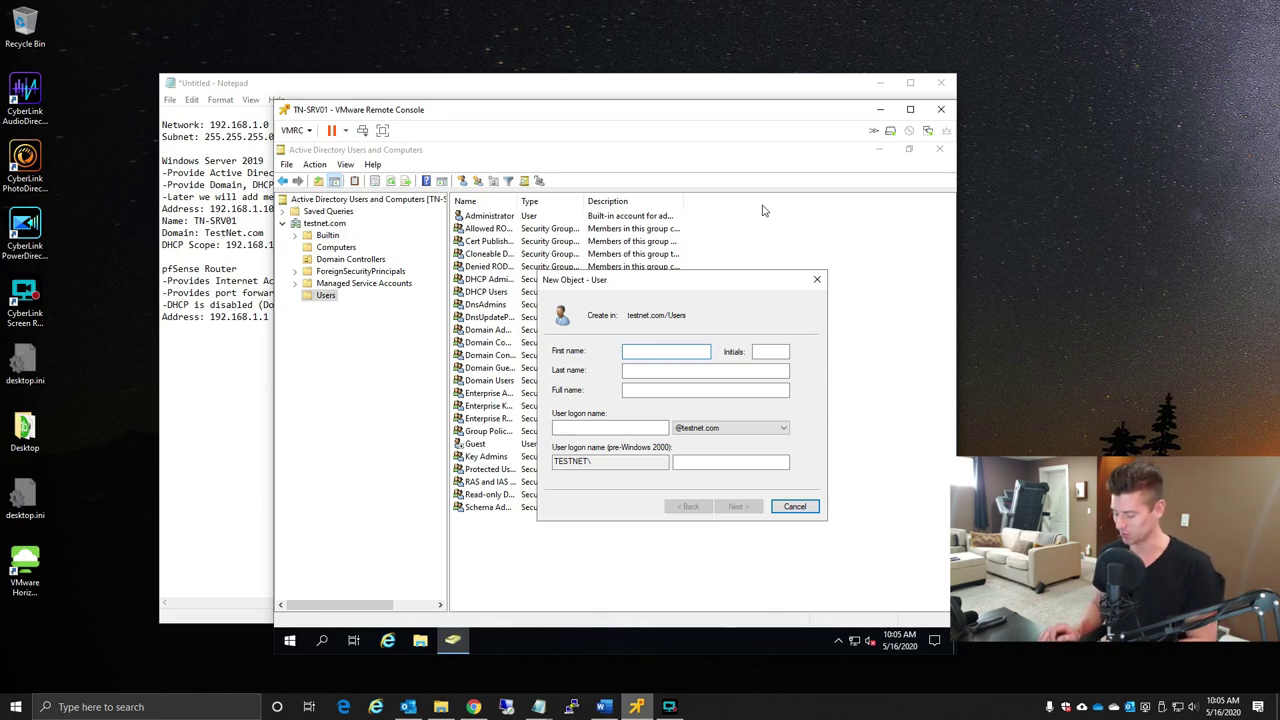
- Enter the new user's first name, last name and user logon name
{"action": "key", "text": "Tab"}
{"action": "key", "text": "Tab"}
{"action": "key", "text": "Tab"}
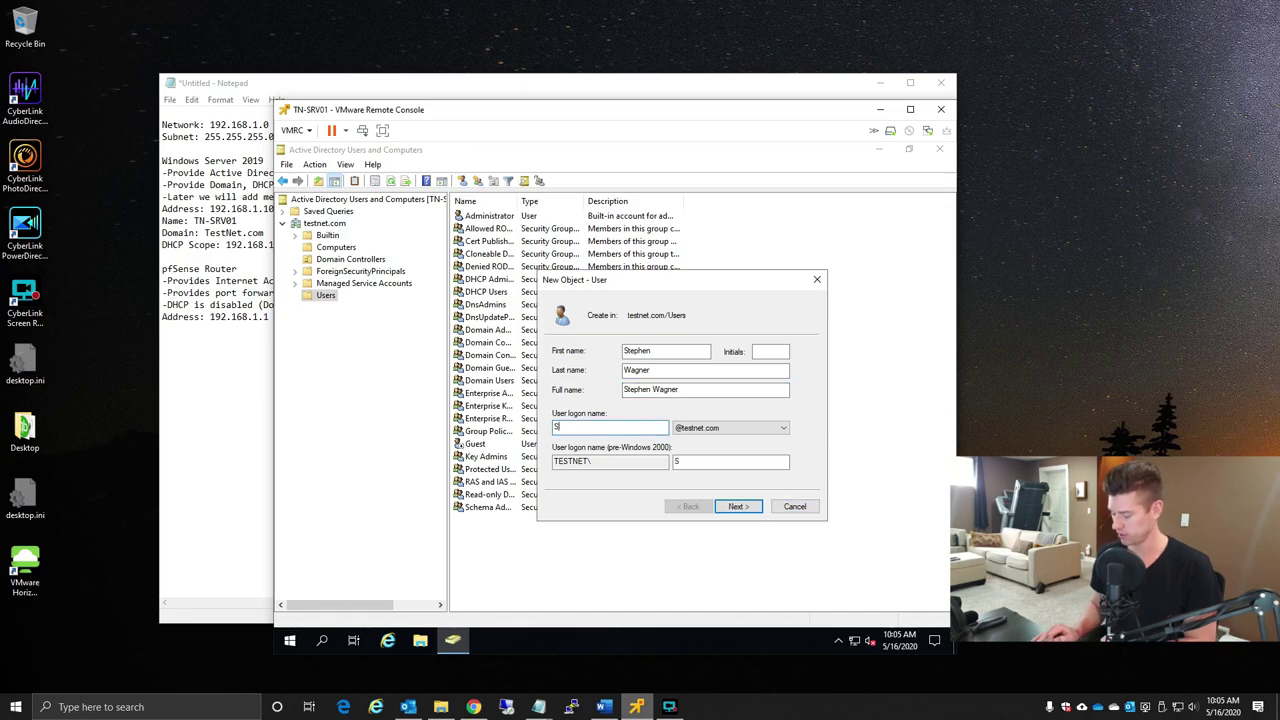
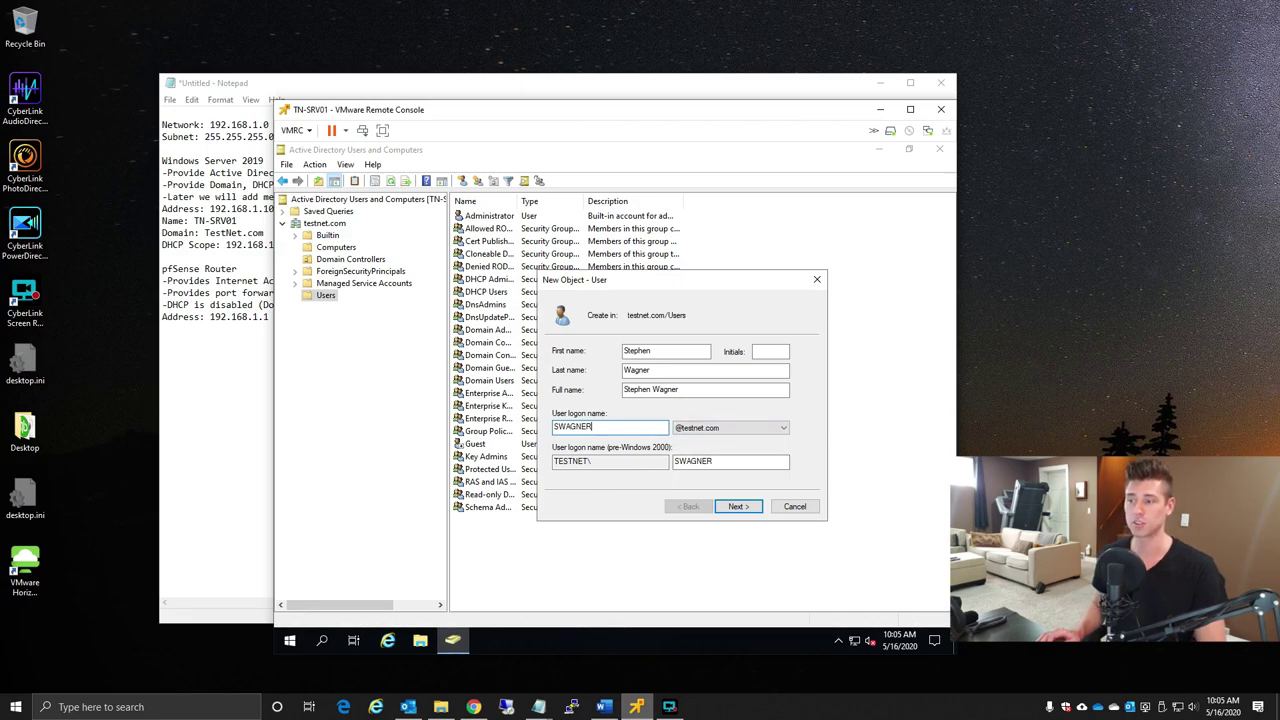
- Enter the user's password, clear 'must change password' and set 'Password never expires'
{"action": "left_click", "coordinate": [738, 506]}
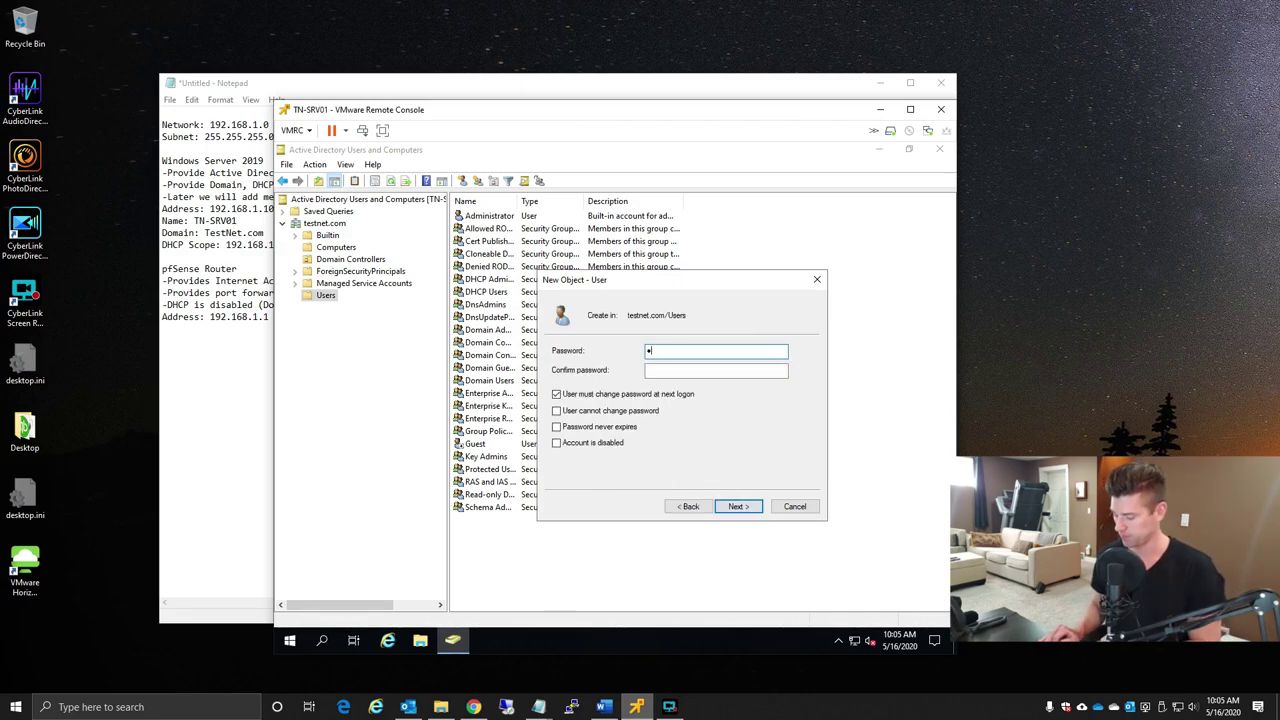
{"action": "key", "text": "Tab"}
{"action": "type", "text": "P"}
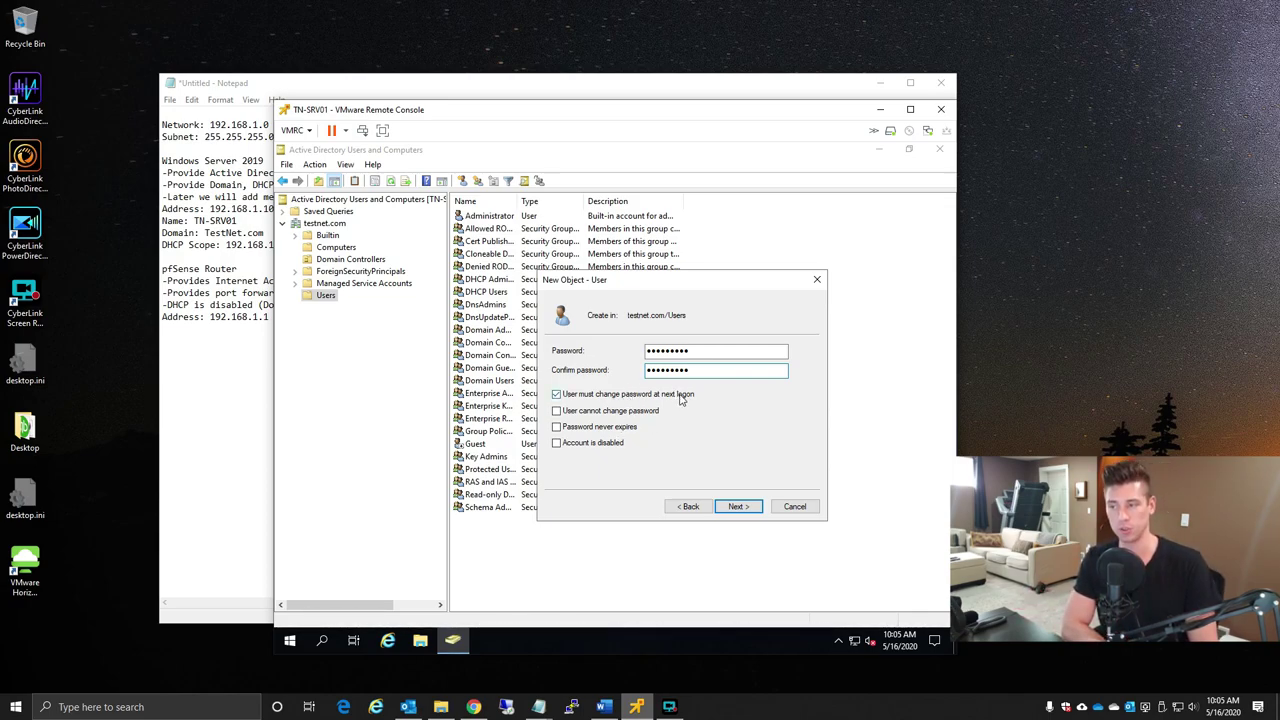
{"action": "left_click", "coordinate": [680, 396]}
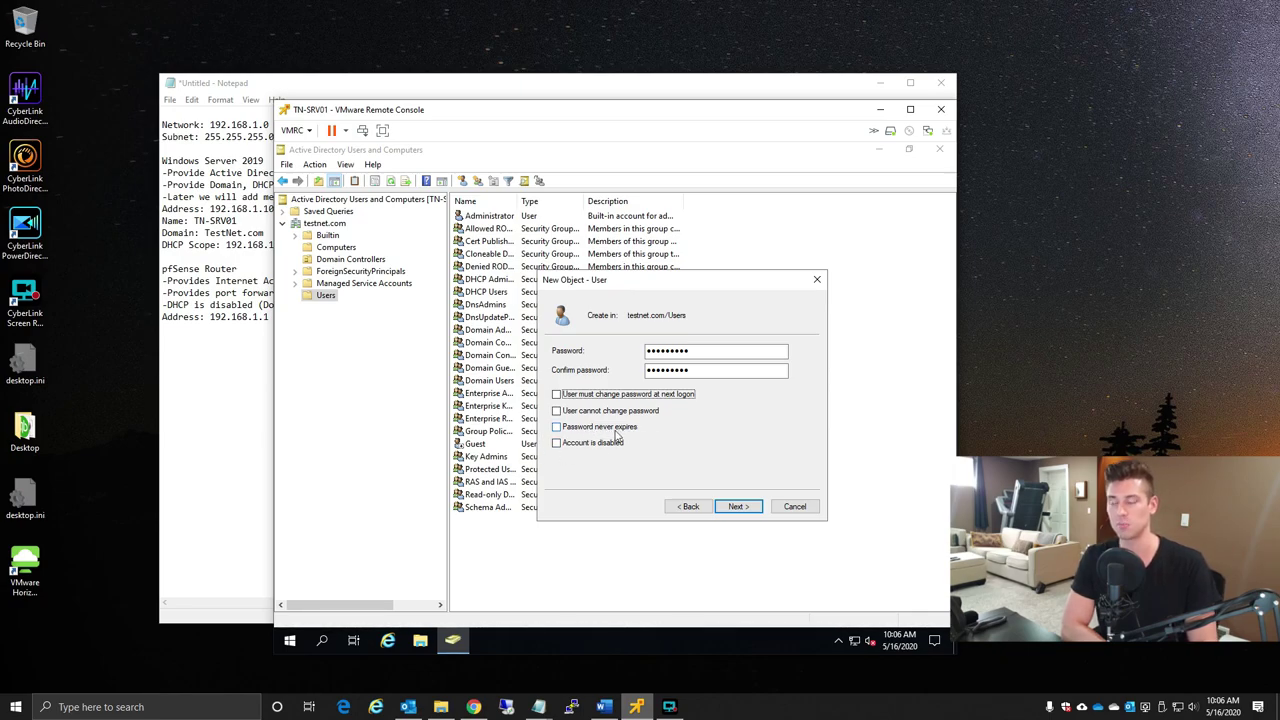
{"action": "left_click", "coordinate": [622, 432]}
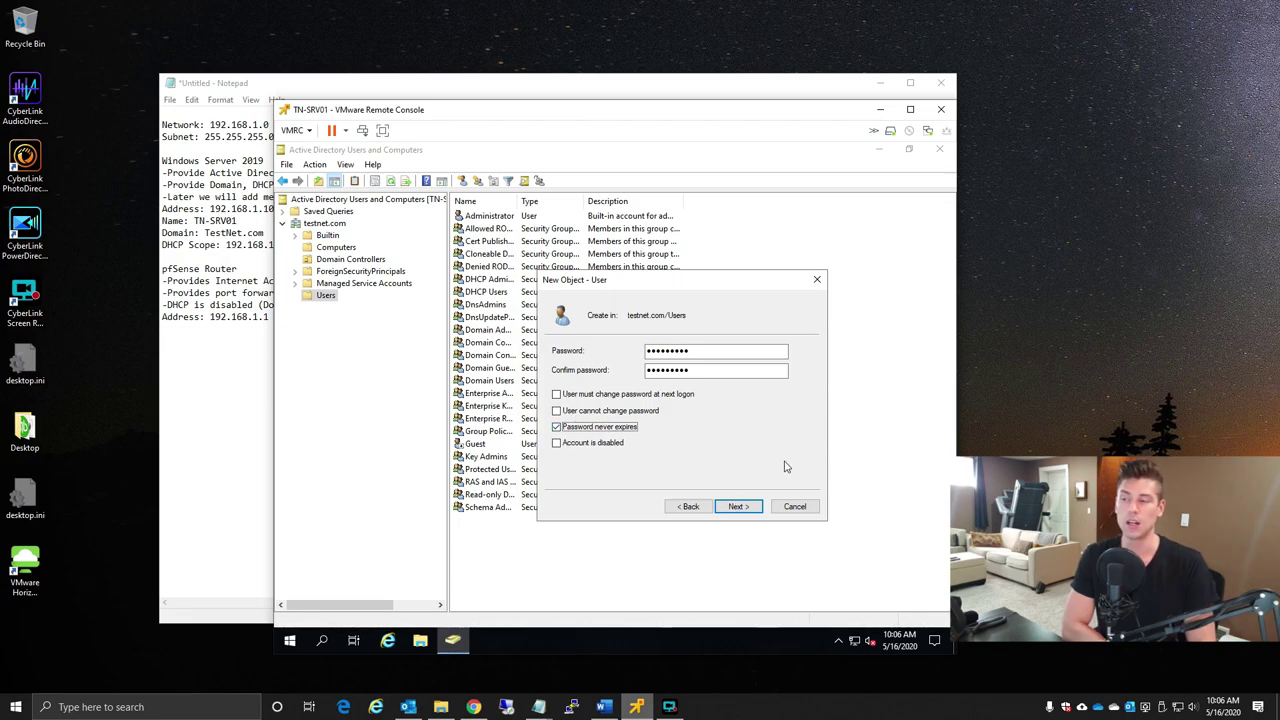
- Keep the account enabled and finish creating the new user
{"action": "left_click", "coordinate": [608, 445]}
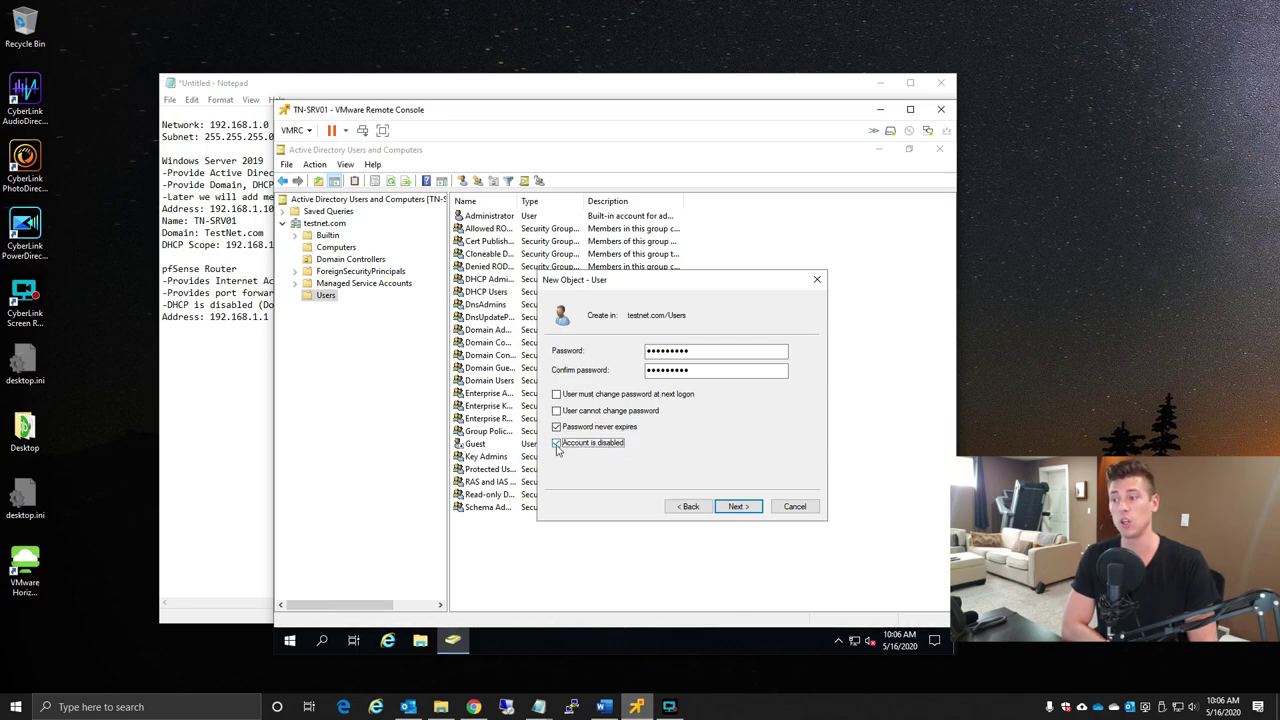
{"action": "left_click", "coordinate": [556, 446]}
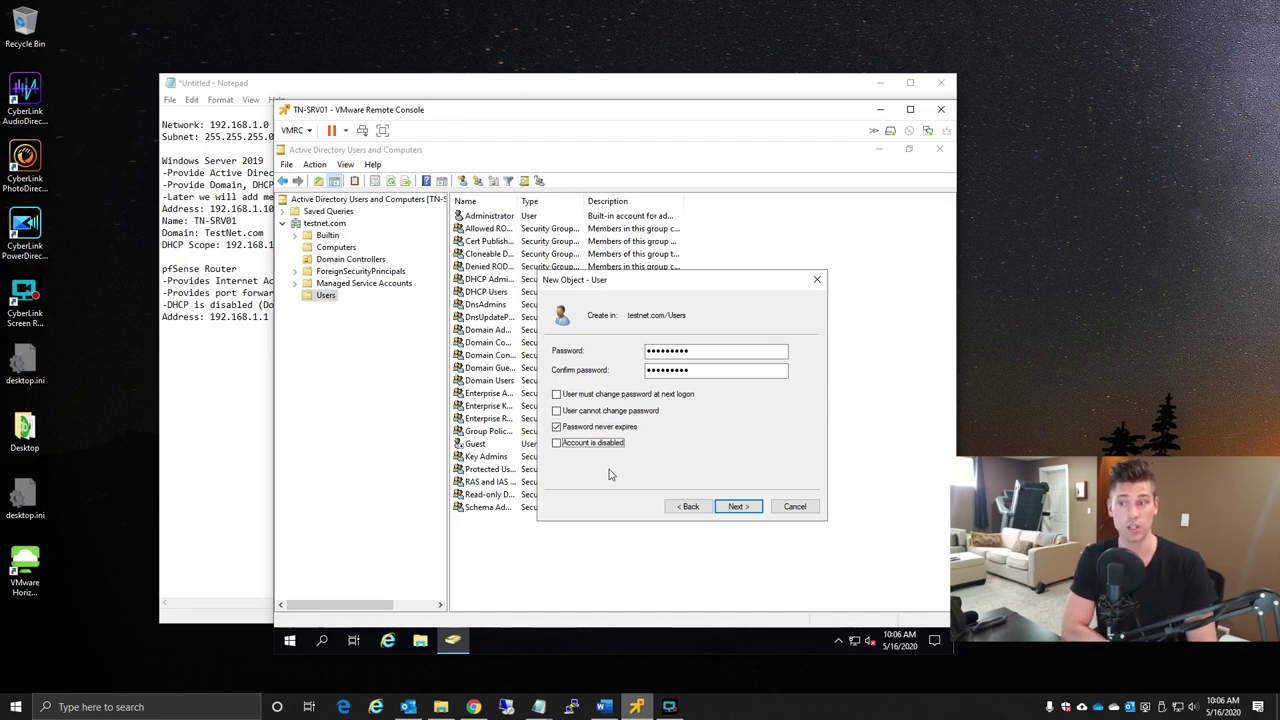
{"action": "left_click", "coordinate": [737, 507]}
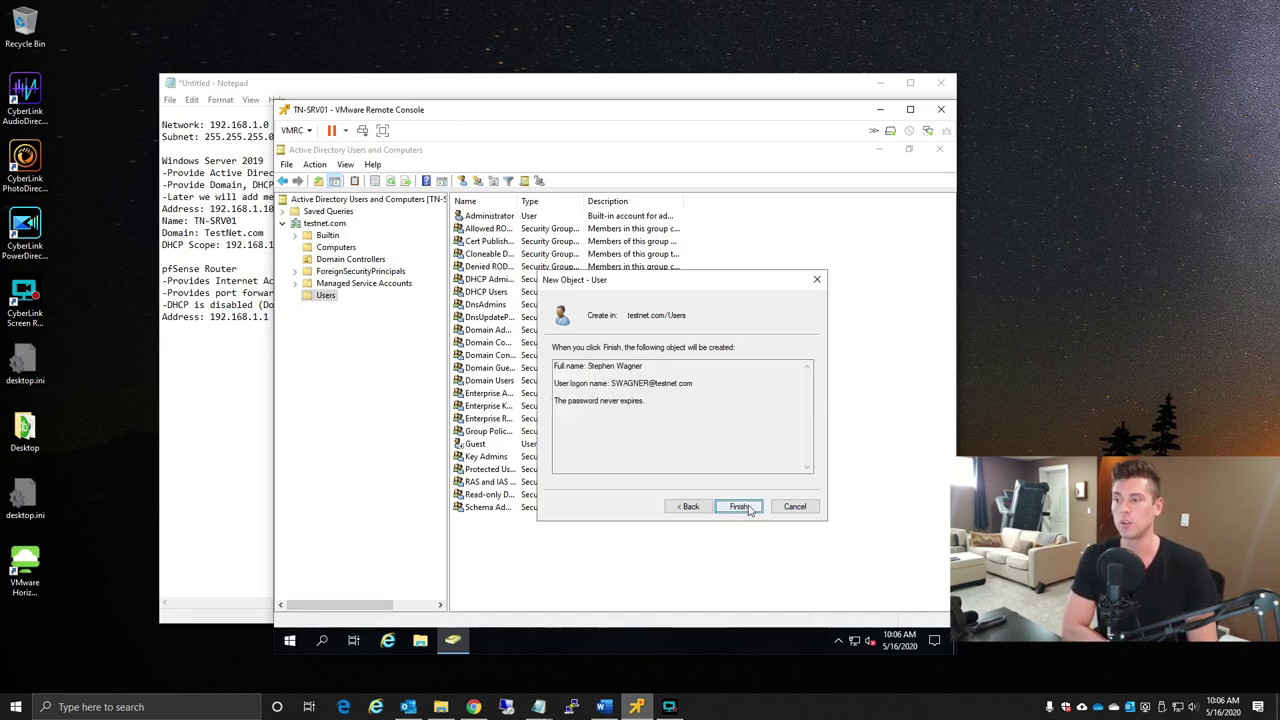
{"action": "left_click", "coordinate": [747, 509]}
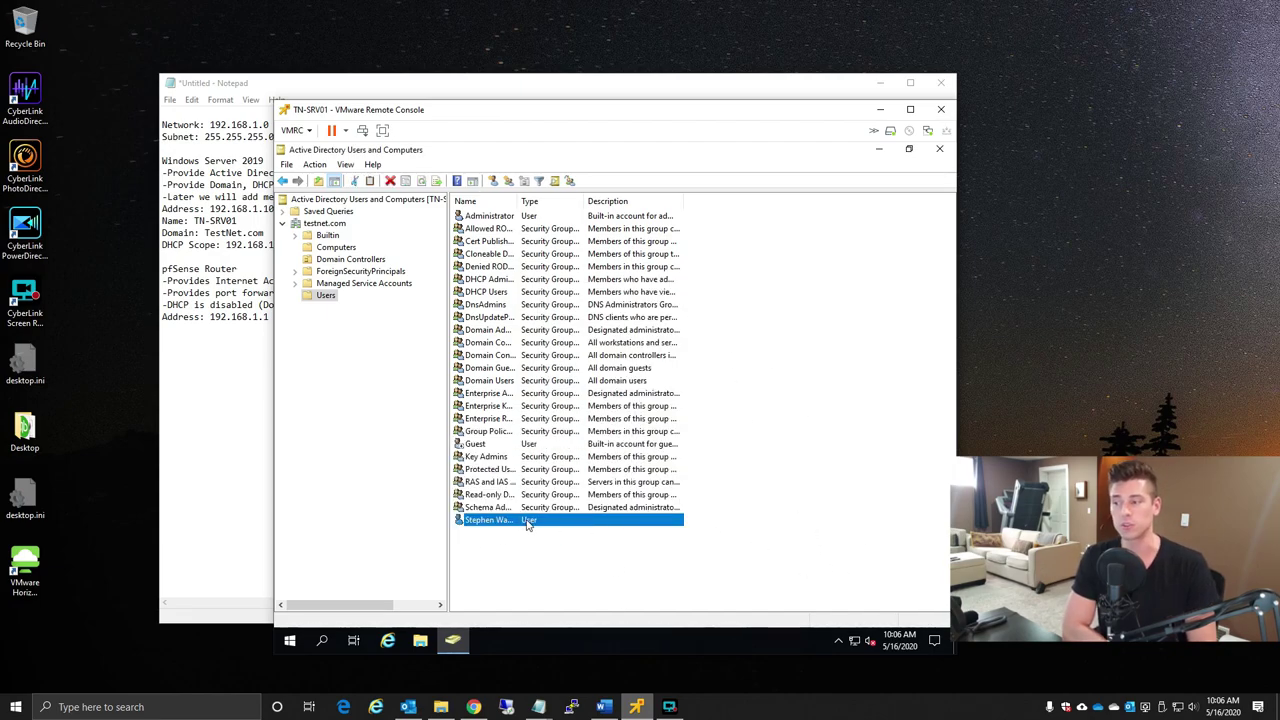
- Disable the new user account and acknowledge the confirmation
{"action": "left_click", "coordinate": [484, 521]}
{"action": "right_click", "coordinate": [468, 521]}
{"action": "key", "text": "Escape"}
{"action": "key", "text": "Escape"}
{"action": "right_click", "coordinate": [460, 520]}
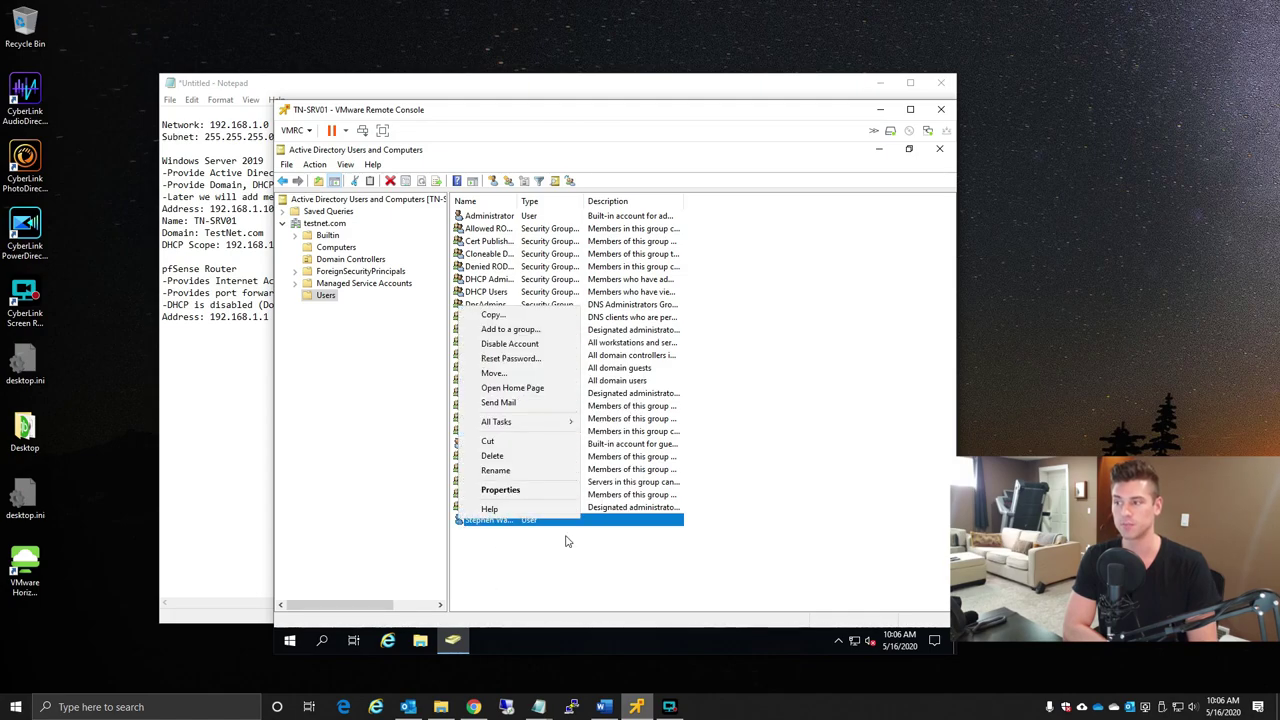
{"action": "left_click", "coordinate": [505, 344]}
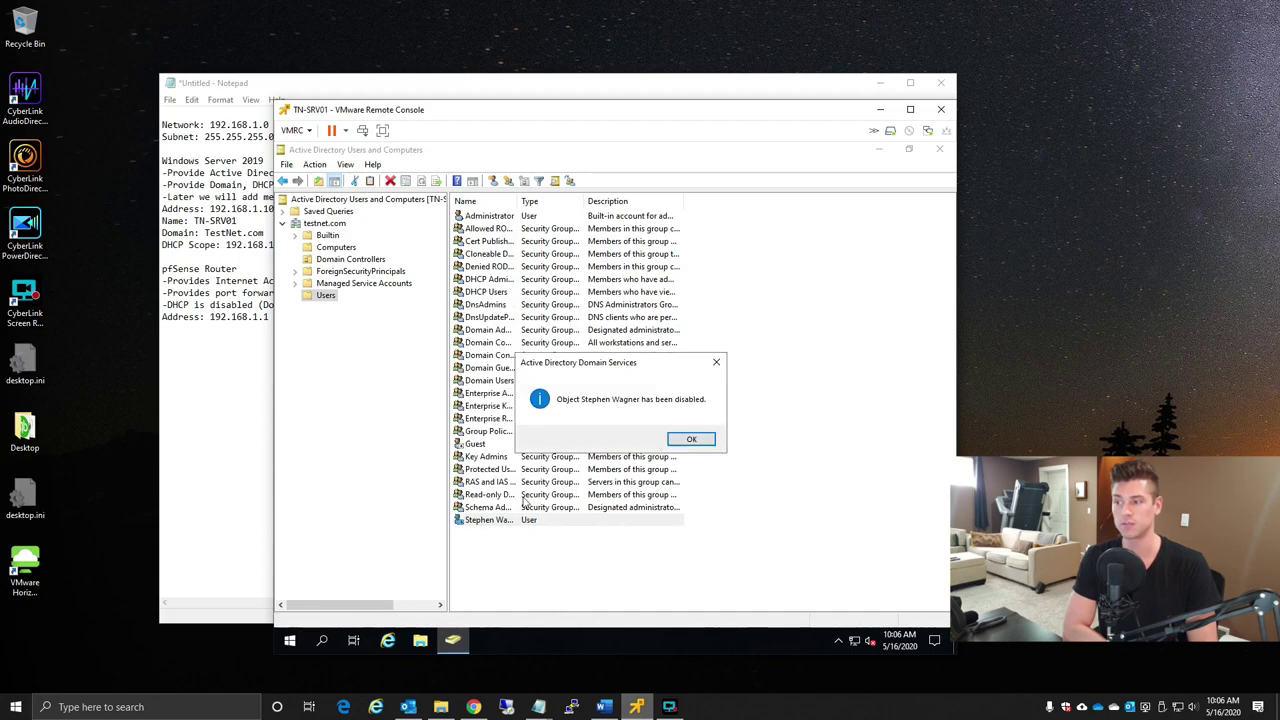
{"action": "left_click", "coordinate": [688, 439]}
- Re-enable the new user account, then close Active Directory Users and Computers
{"action": "right_click", "coordinate": [505, 520]}
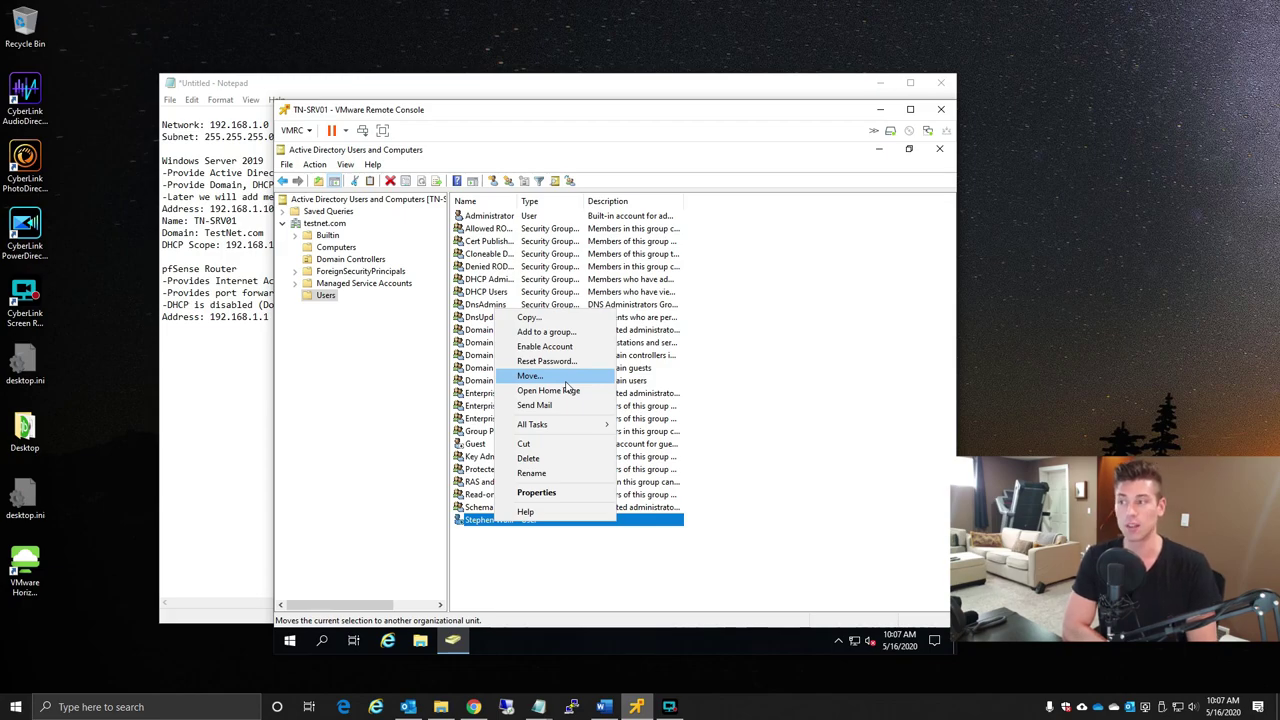
{"action": "left_click", "coordinate": [563, 350]}
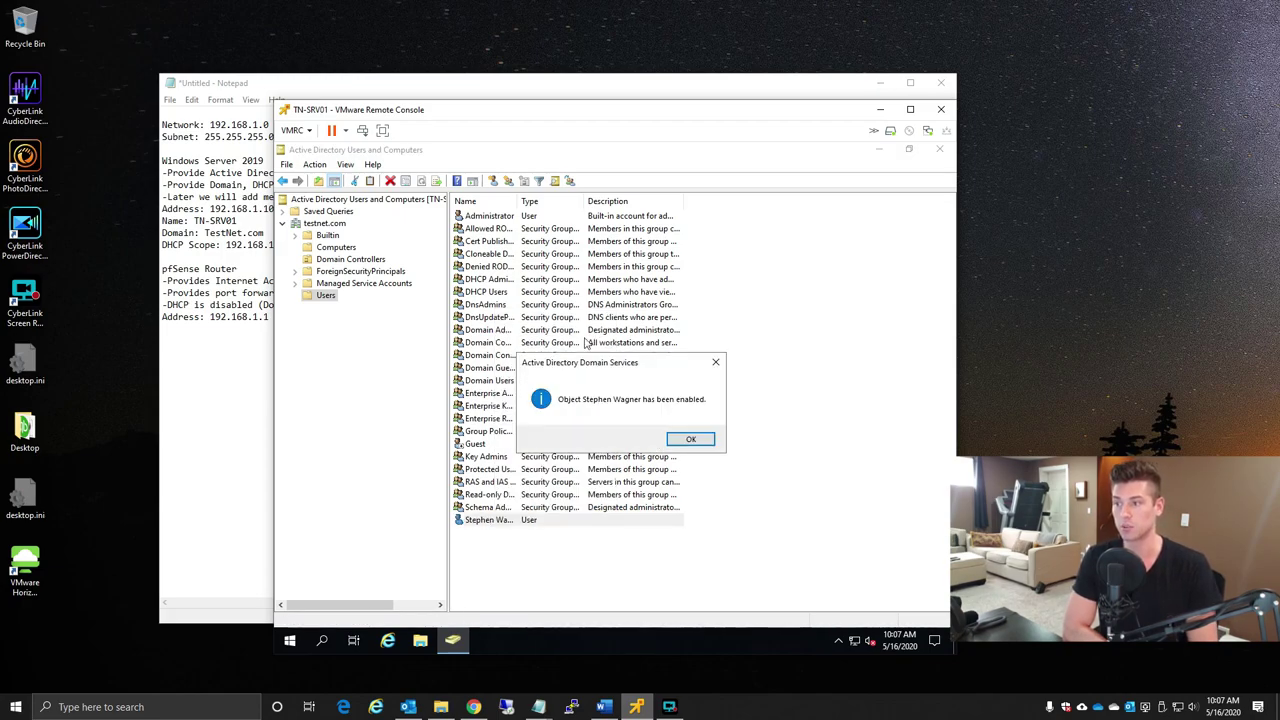
{"action": "left_click", "coordinate": [698, 439]}
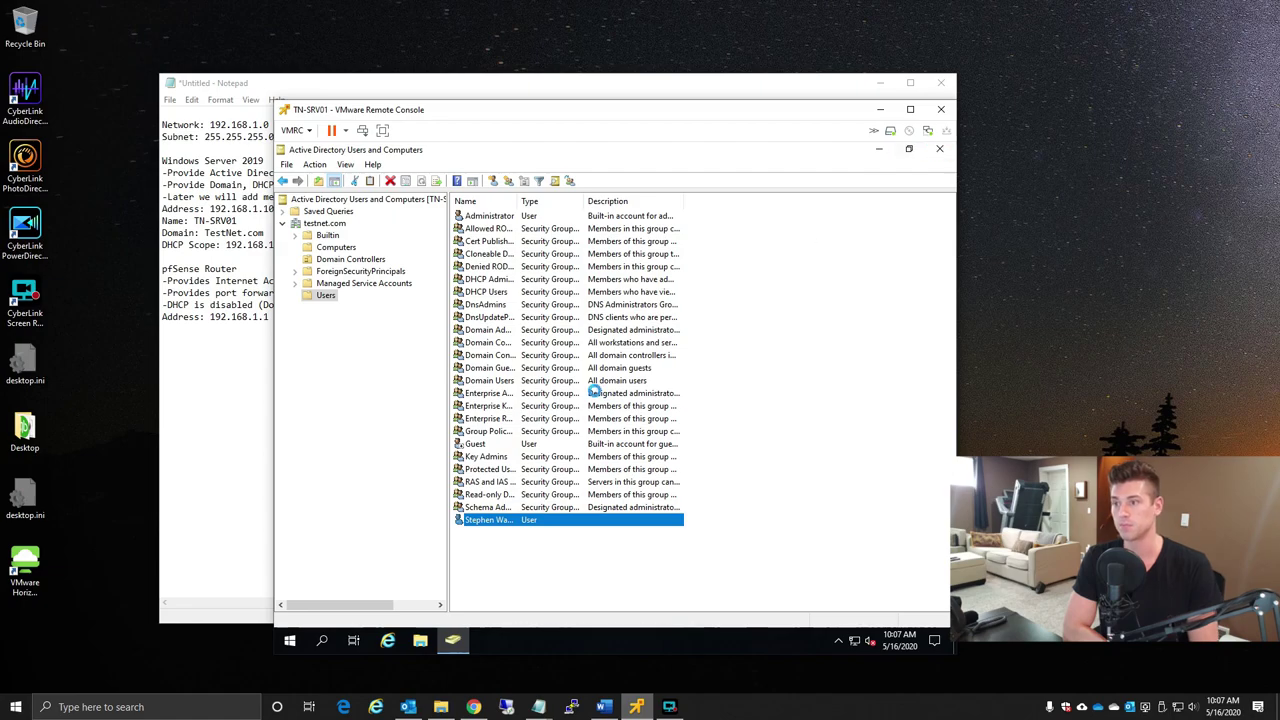
{"action": "left_click", "coordinate": [939, 148]}
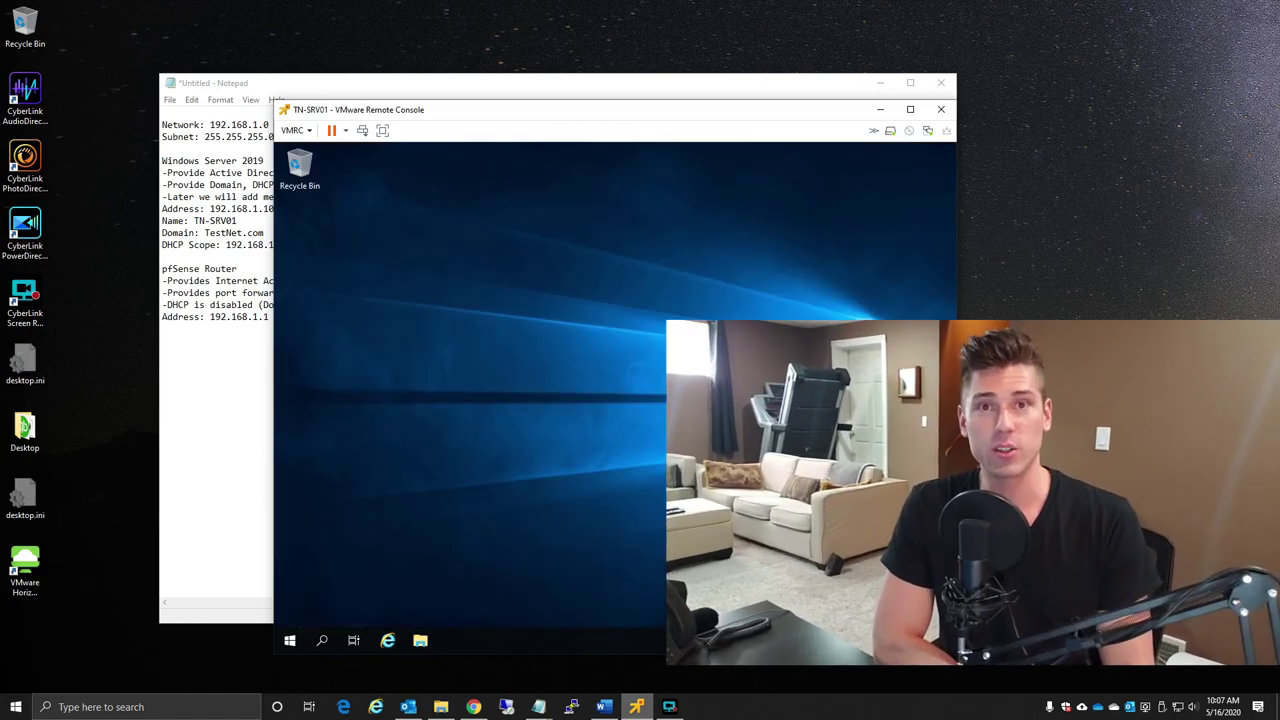